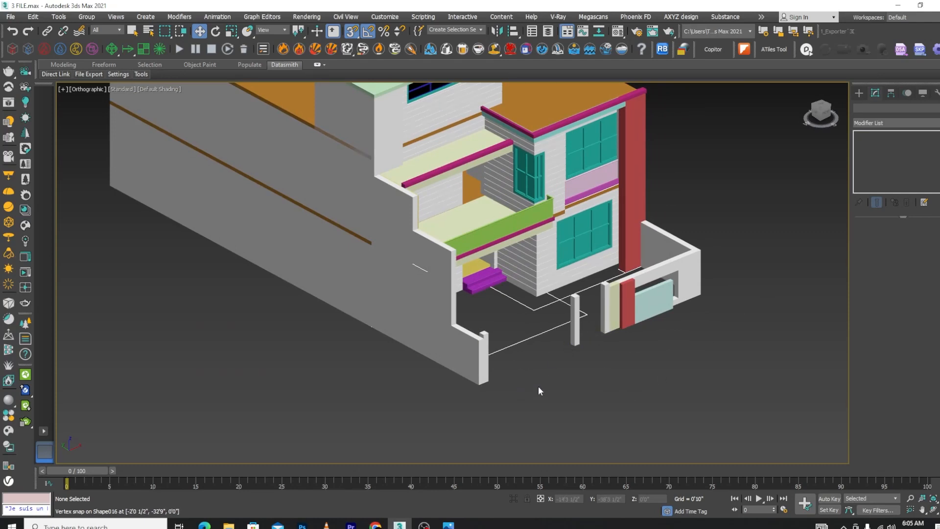
# Isolate the ground-floor walls together with the front boundary walls and gate pillars
pyautogui.scroll(2, 595, 345)
pyautogui.scroll(-2, 595, 344)
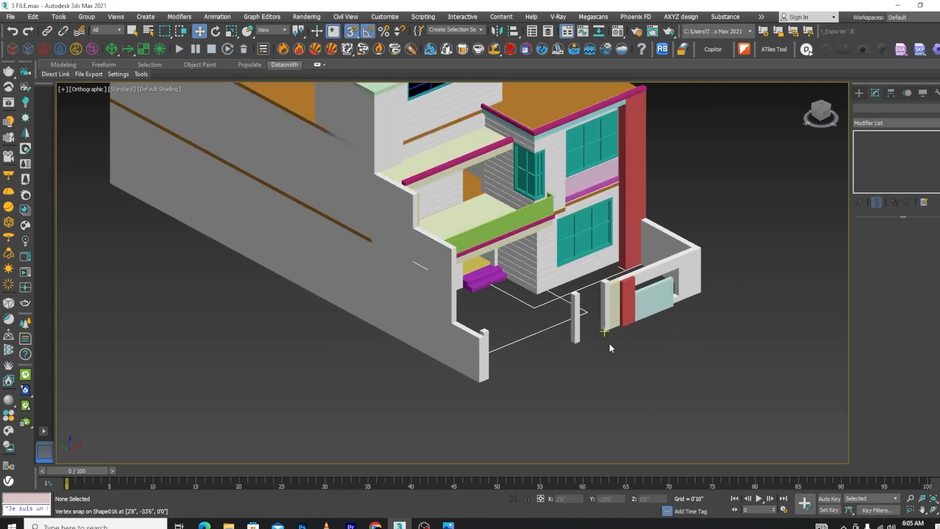
pyautogui.keyDown('alt'); pyautogui.moveTo(609, 343); pyautogui.dragTo(604, 369, button='middle'); pyautogui.keyUp('alt')
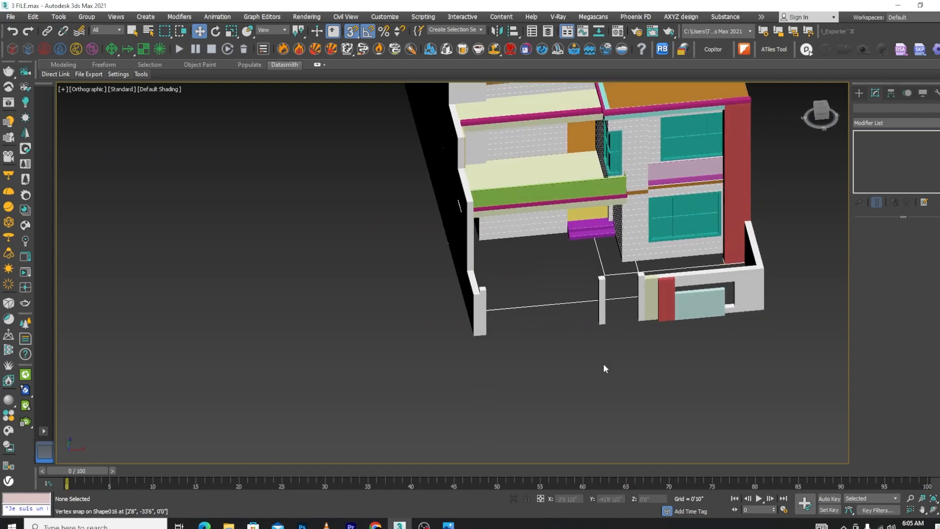
pyautogui.click(536, 230)
pyautogui.keyDown('alt'); pyautogui.moveTo(548, 332); pyautogui.dragTo(591, 359, button='middle'); pyautogui.keyUp('alt')
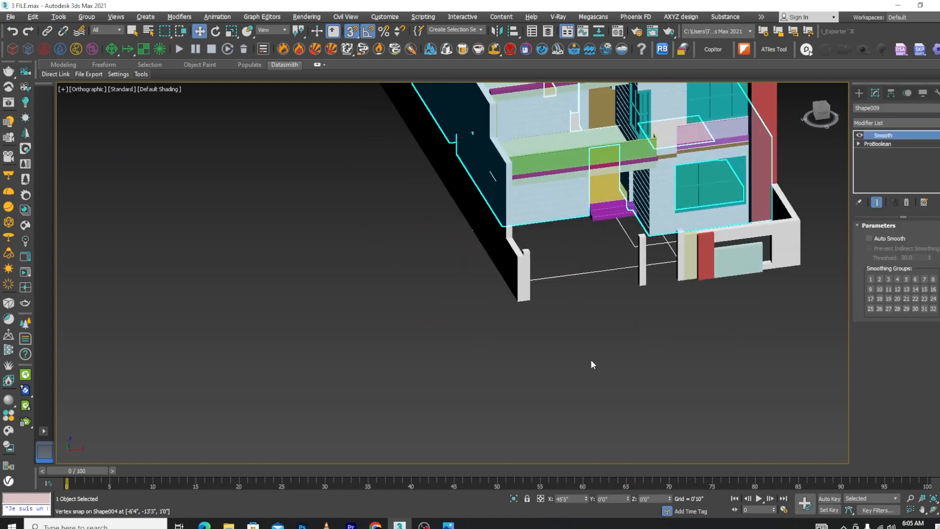
pyautogui.keyDown('ctrl'); pyautogui.click(799, 248); pyautogui.keyUp('ctrl')
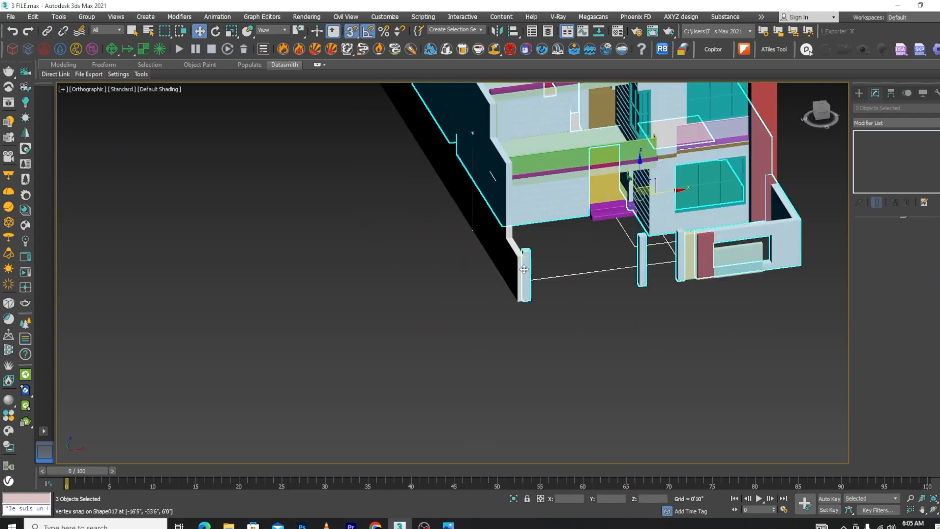
pyautogui.keyDown('ctrl'); pyautogui.click(502, 259); pyautogui.keyUp('ctrl')
pyautogui.keyDown('ctrl'); pyautogui.click(524, 276); pyautogui.keyUp('ctrl')
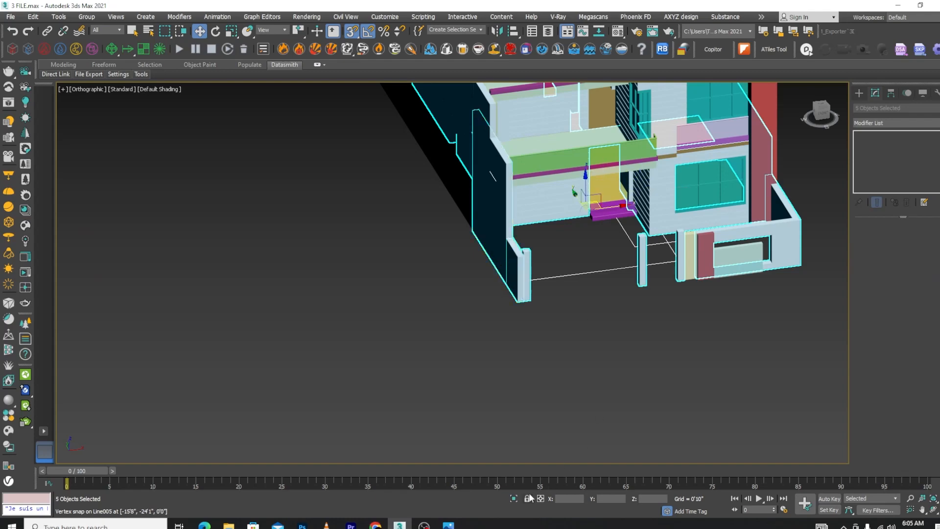
pyautogui.click(513, 498)
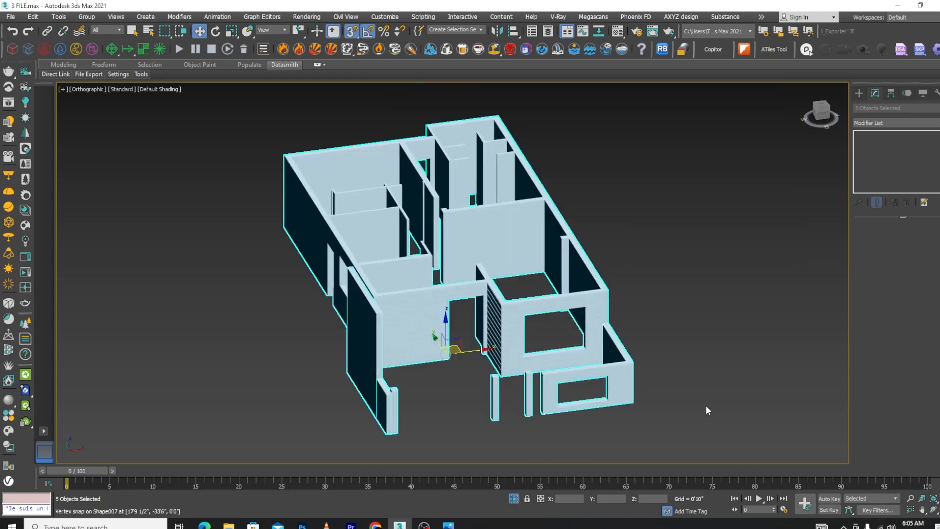
# Display the isolated walls in wireframe and clear the selection
pyautogui.press('F3')
pyautogui.scroll(-5, 675, 377)
pyautogui.moveTo(649, 350)
pyautogui.keyDown('alt'); pyautogui.mouseDown(button='middle')
pyautogui.moveTo(617, 412)
pyautogui.moveTo(639, 432)
pyautogui.mouseUp(button='middle'); pyautogui.keyUp('alt')
pyautogui.click(639, 428)
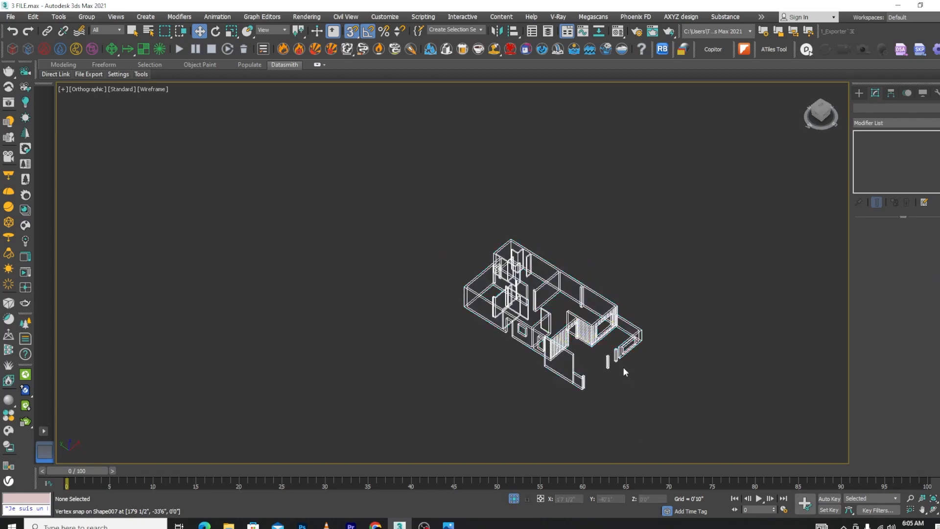
# Draw a closed line on the ground around the front courtyard, snapping to the house wall corners, side boundary wall, corner pillar and front wall end
pyautogui.scroll(8, 618, 357)
pyautogui.click(860, 93)
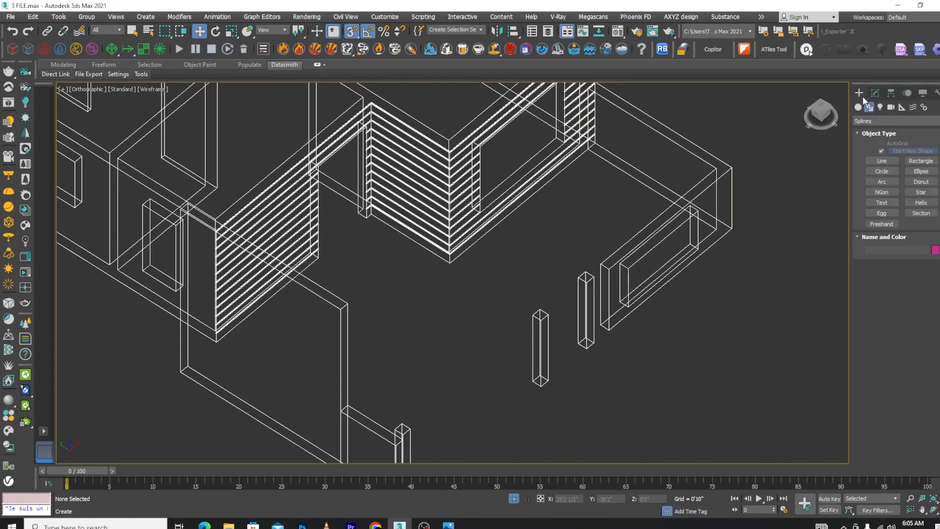
pyautogui.click(879, 161)
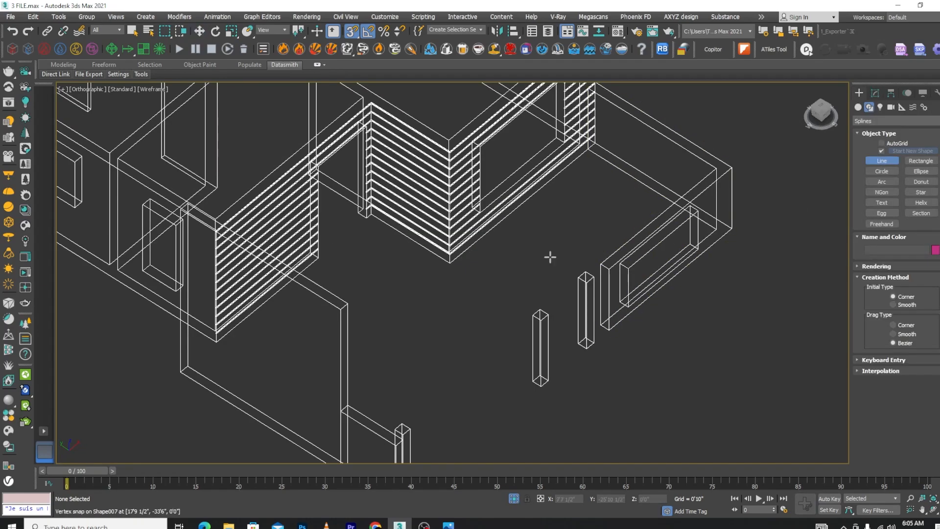
pyautogui.click(608, 331)
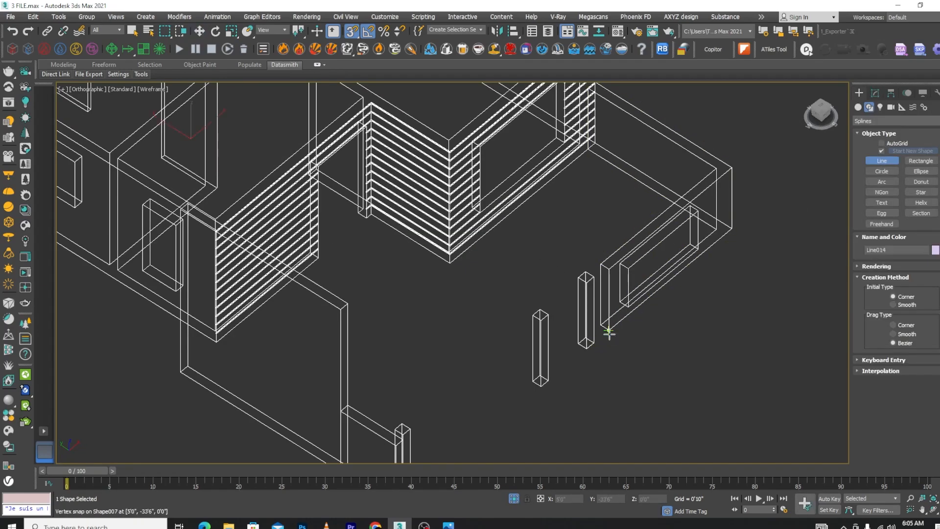
pyautogui.click(449, 262)
pyautogui.click(371, 213)
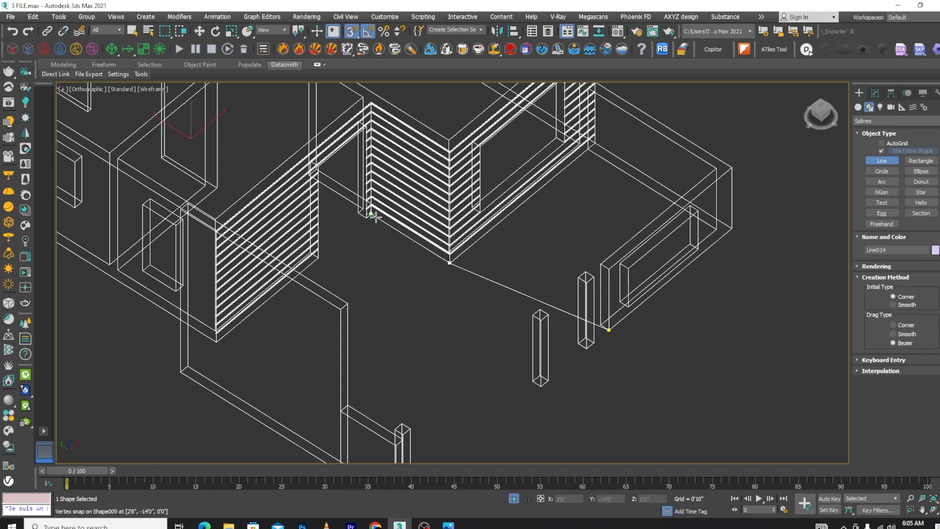
pyautogui.click(189, 367)
pyautogui.scroll(-2, 272, 313)
pyautogui.scroll(3, 345, 406)
pyautogui.click(328, 402)
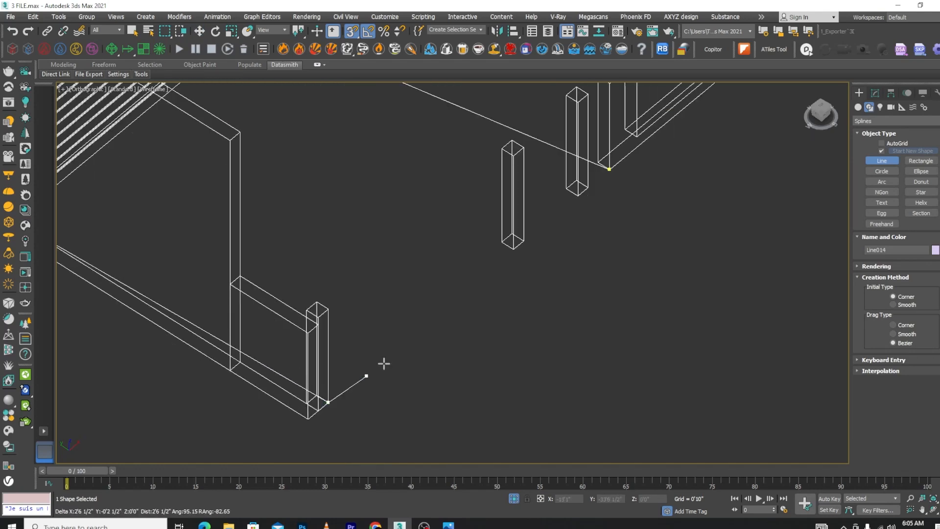
pyautogui.click(608, 169)
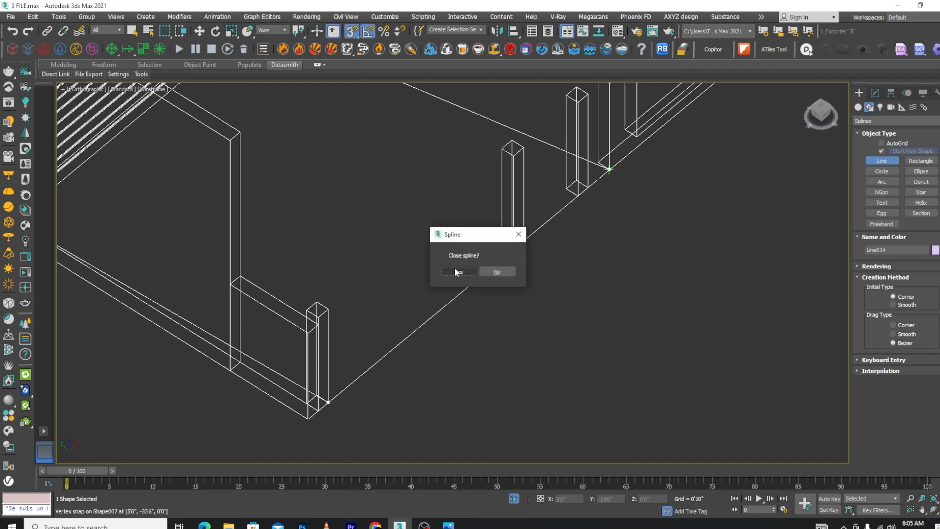
pyautogui.click(457, 272)
# Show the plan from the top and convert the courtyard outline to an editable spline
pyautogui.press('w')
pyautogui.press('t')
pyautogui.press('z')
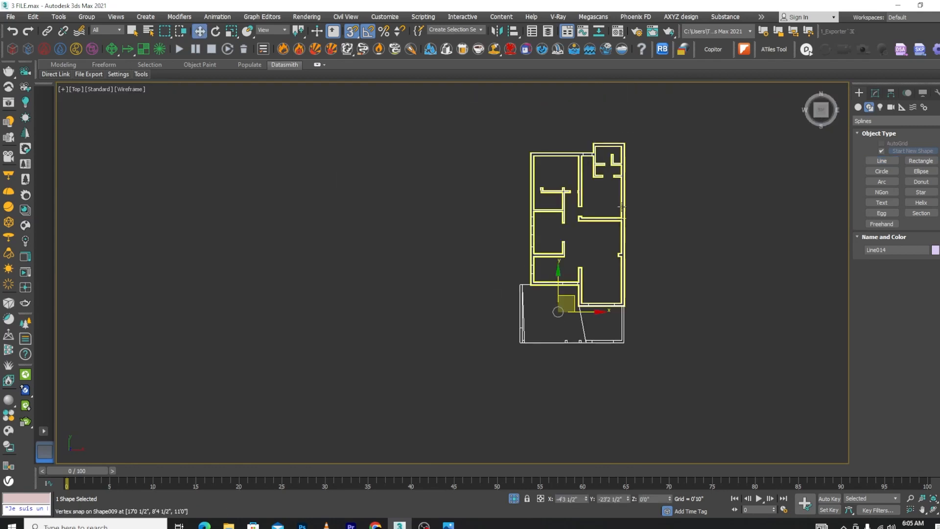
pyautogui.scroll(4, 558, 312)
pyautogui.rightClick(497, 240)
pyautogui.moveTo(521, 350)
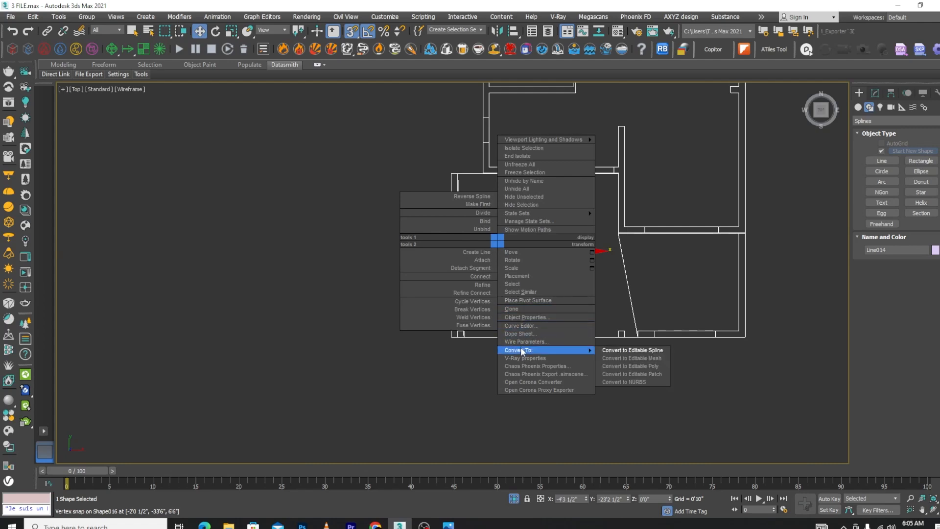
pyautogui.click(650, 350)
# Move the outline's front-left vertex along X to line up with the rear-left vertex on the boundary wall's inner face
pyautogui.click(890, 250)
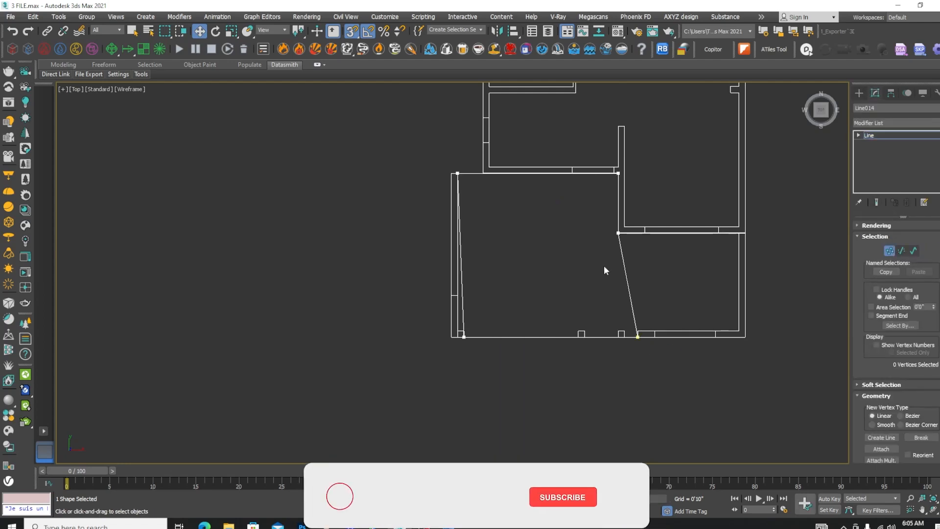
pyautogui.scroll(2, 498, 319)
pyautogui.scroll(-4, 593, 269)
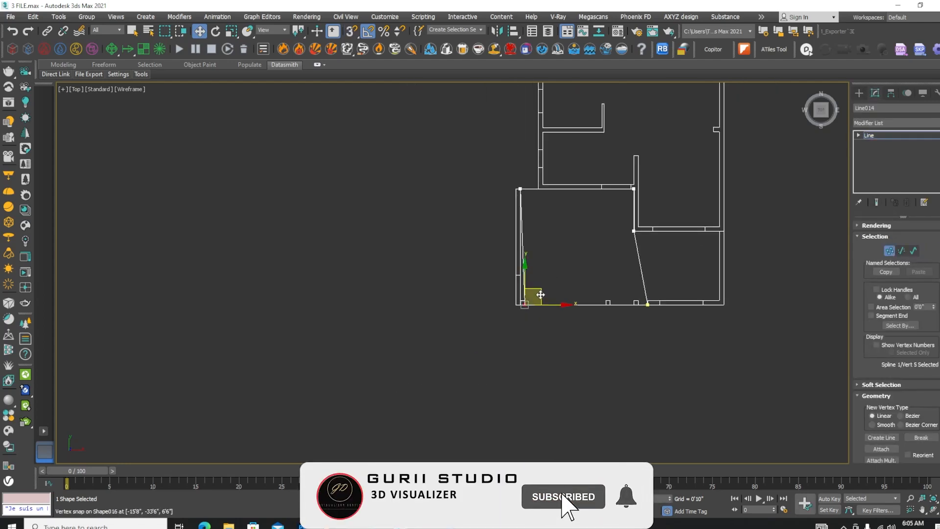
pyautogui.moveTo(556, 304); pyautogui.dragTo(520, 189)
pyautogui.scroll(4, 647, 254)
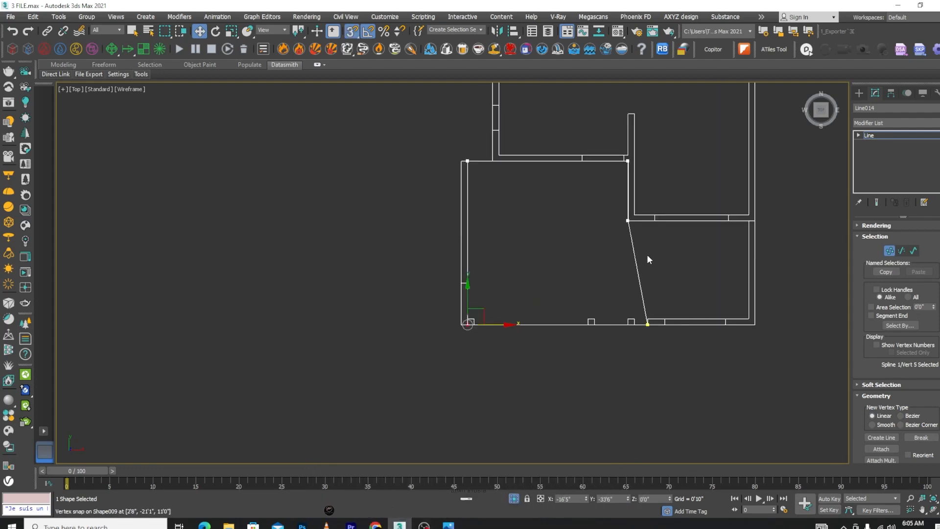
# Refine the slanted right segment with an extra vertex and align it along X with the front-right vertex
pyautogui.scroll(-10, 896, 343)
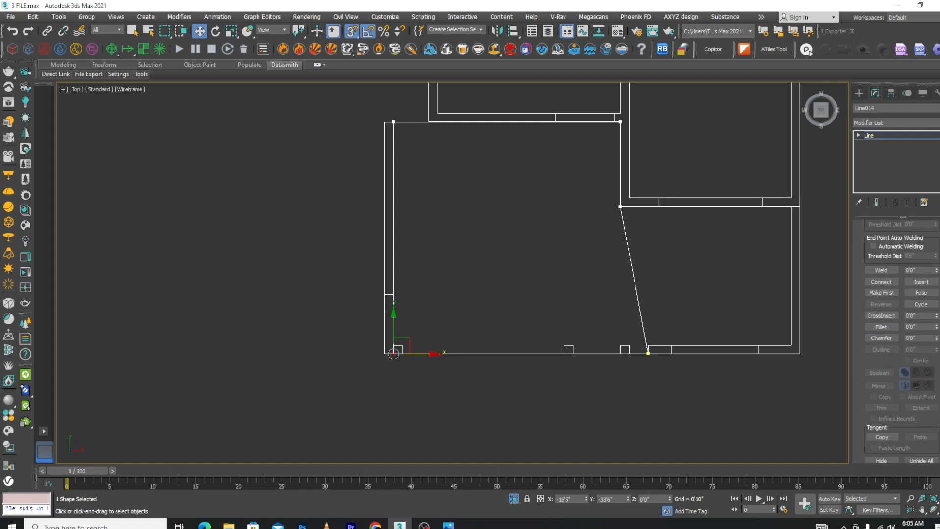
pyautogui.scroll(3, 901, 342)
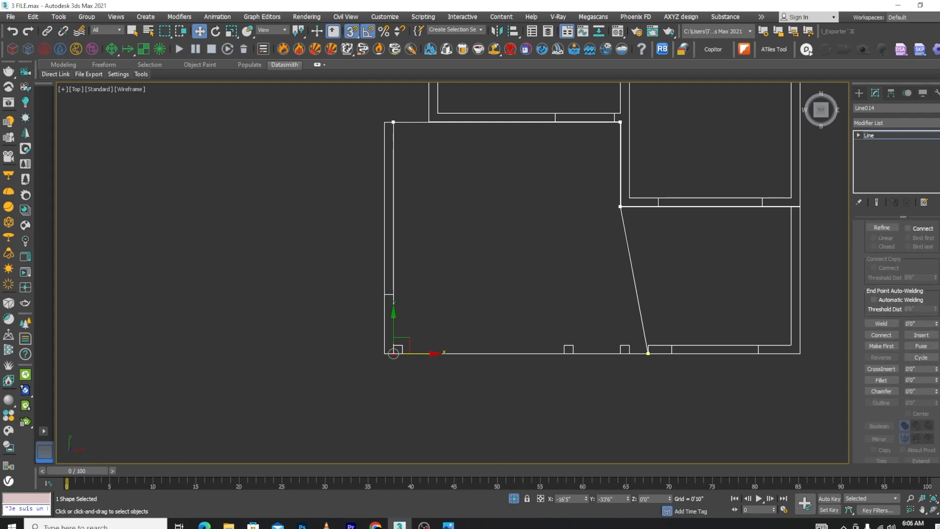
pyautogui.click(881, 228)
pyautogui.click(626, 238)
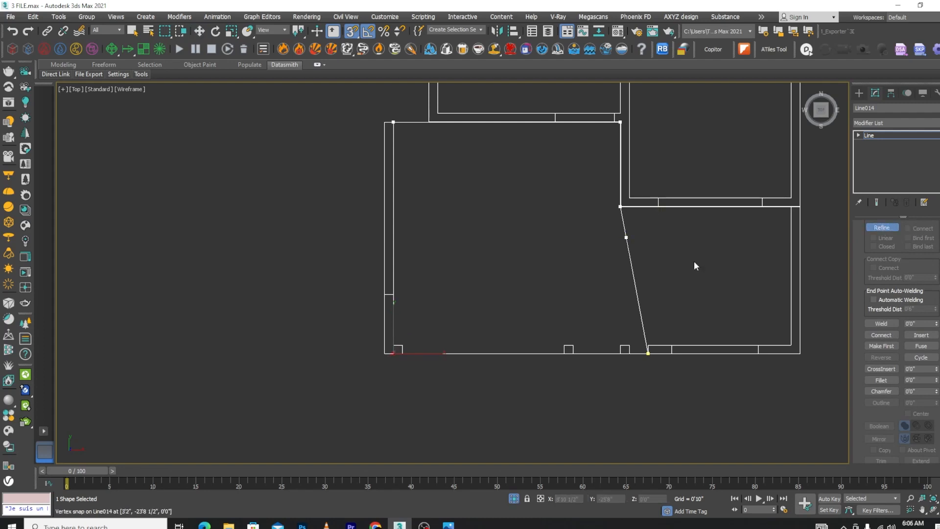
pyautogui.press('w')
pyautogui.moveTo(591, 255); pyautogui.dragTo(591, 256)
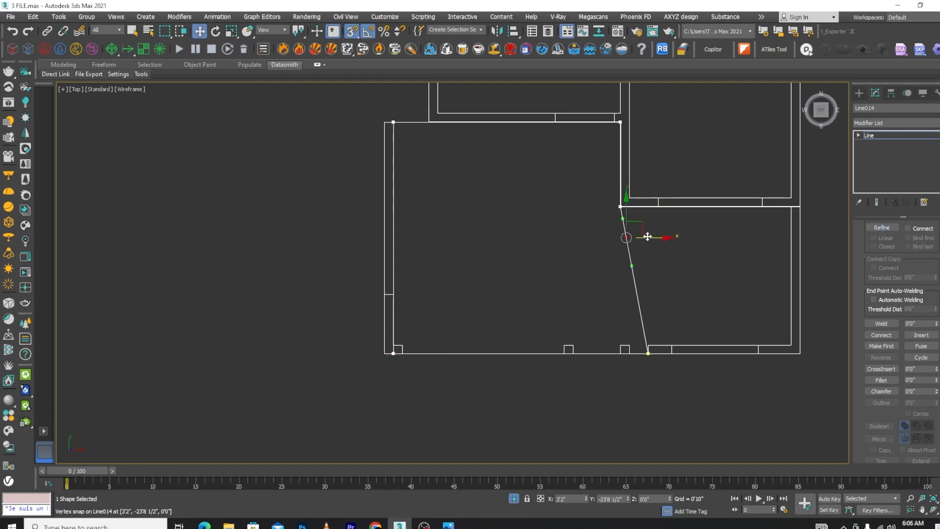
pyautogui.moveTo(646, 238); pyautogui.dragTo(648, 353)
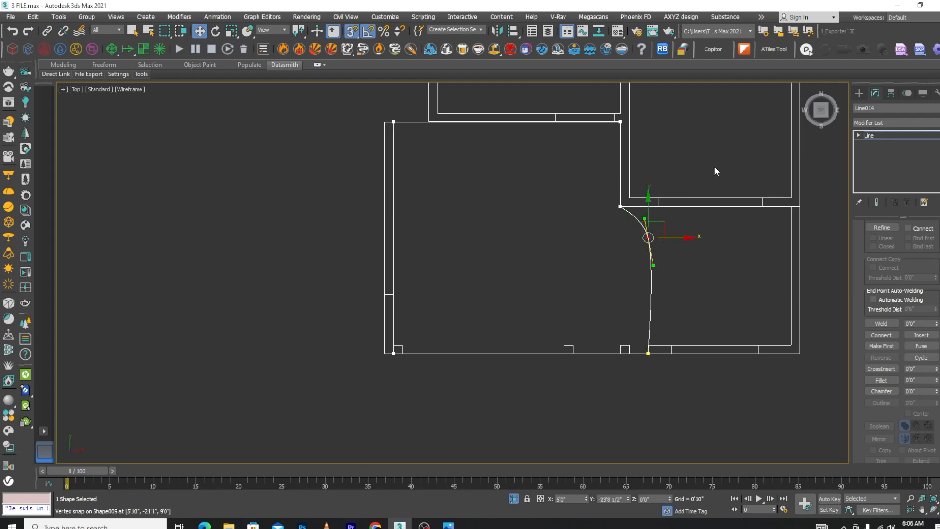
# Convert all outline vertices to Corner and move the added vertex along Y onto the house's front wall line
pyautogui.moveTo(725, 119); pyautogui.dragTo(365, 457)
pyautogui.rightClick(520, 233)
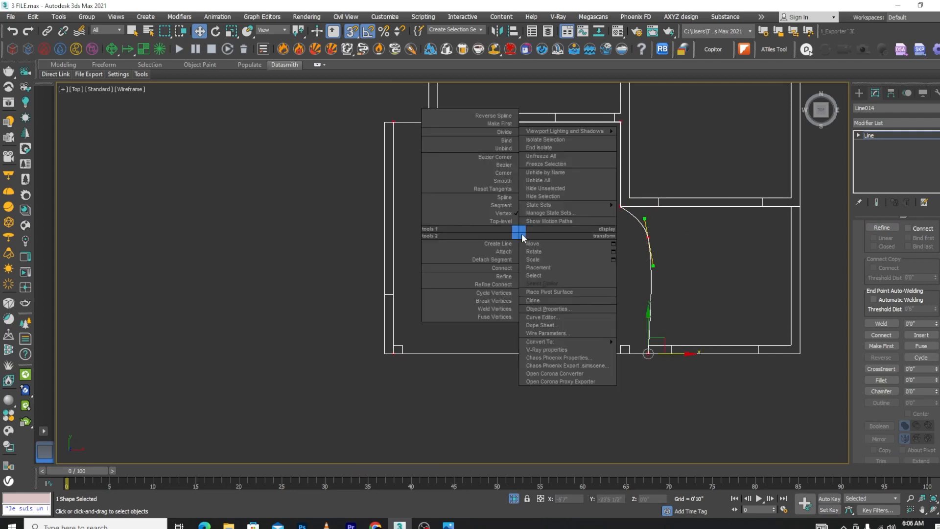
pyautogui.click(506, 175)
pyautogui.moveTo(667, 206); pyautogui.dragTo(636, 175)
# Apply an Extrude modifier to the courtyard outline with an amount of 0'0 1/2", and deselect it
pyautogui.scroll(3, 663, 216)
pyautogui.scroll(-3, 616, 284)
pyautogui.keyDown('alt'); pyautogui.moveTo(615, 284); pyautogui.dragTo(587, 268, button='middle'); pyautogui.keyUp('alt')
pyautogui.press('F3')
pyautogui.scroll(5, 594, 242)
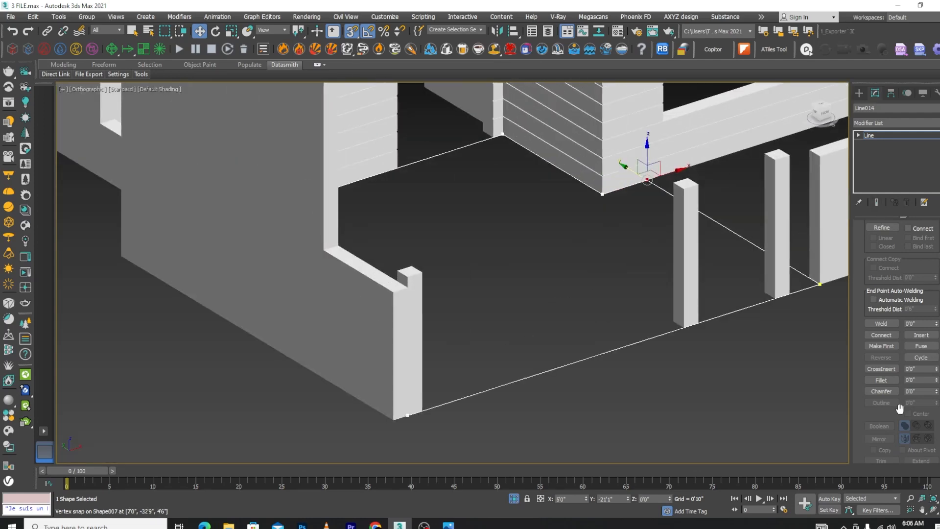
pyautogui.click(896, 123)
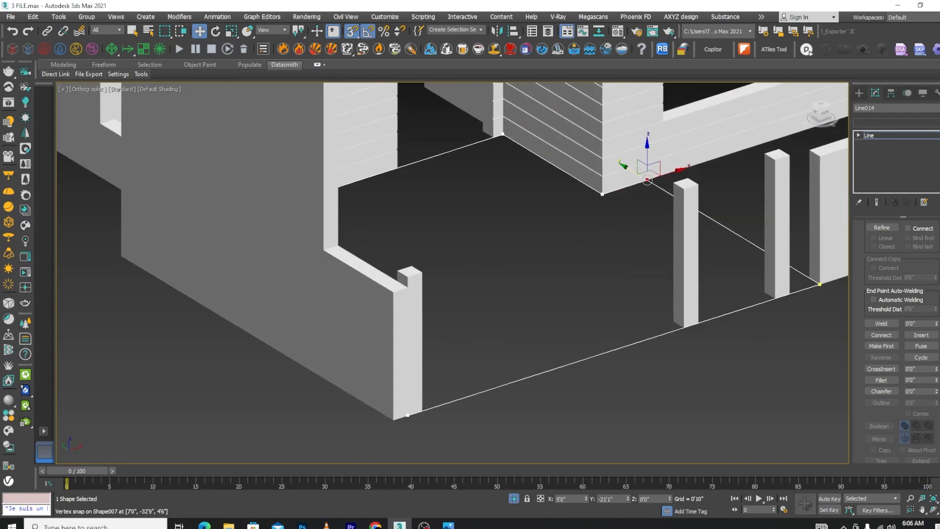
pyautogui.click(895, 123)
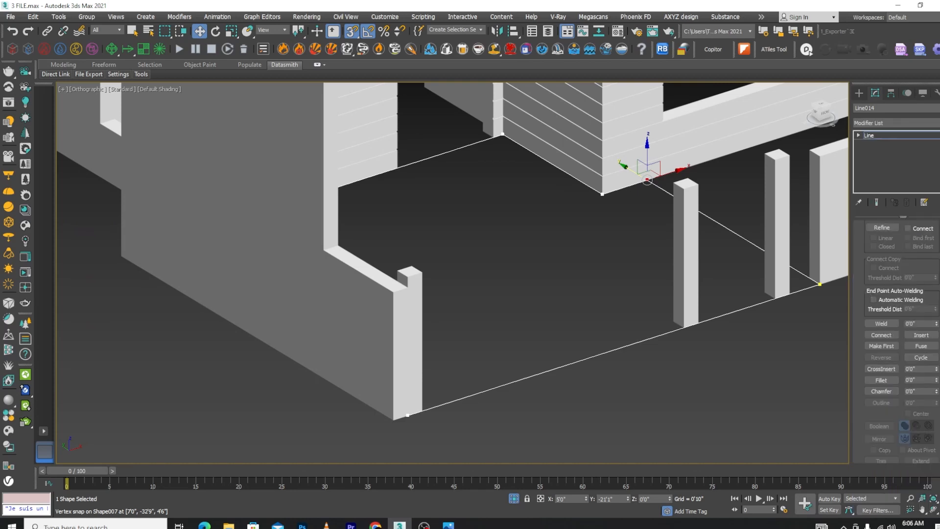
pyautogui.click(896, 123)
pyautogui.write('Extrude')
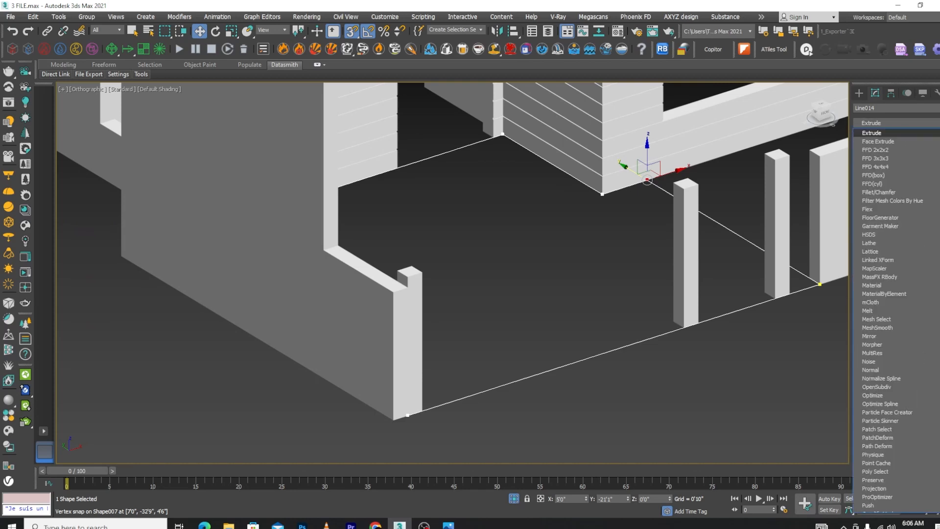
pyautogui.click(867, 133)
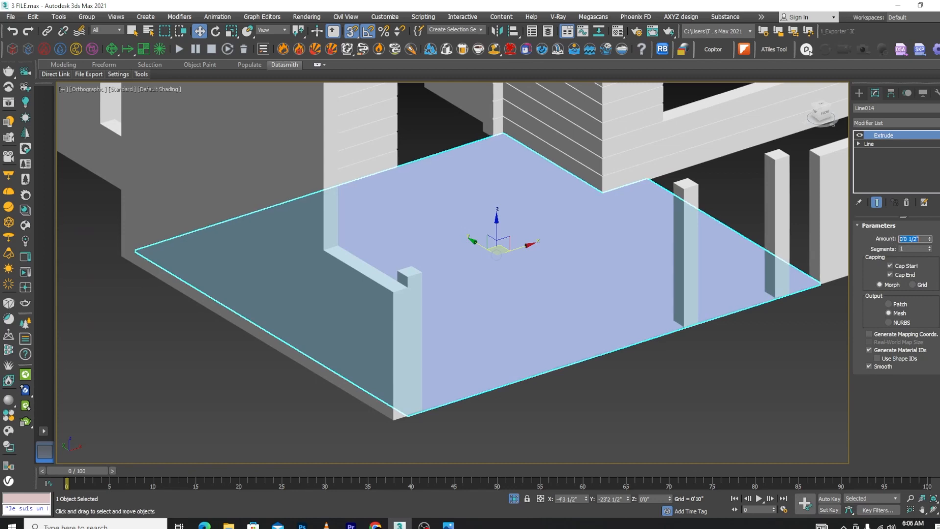
pyautogui.click(638, 417)
# Trace a closed line around the area between the courtyard slab's side edge, the house front and the inner faces of the boundary walls
pyautogui.press('t')
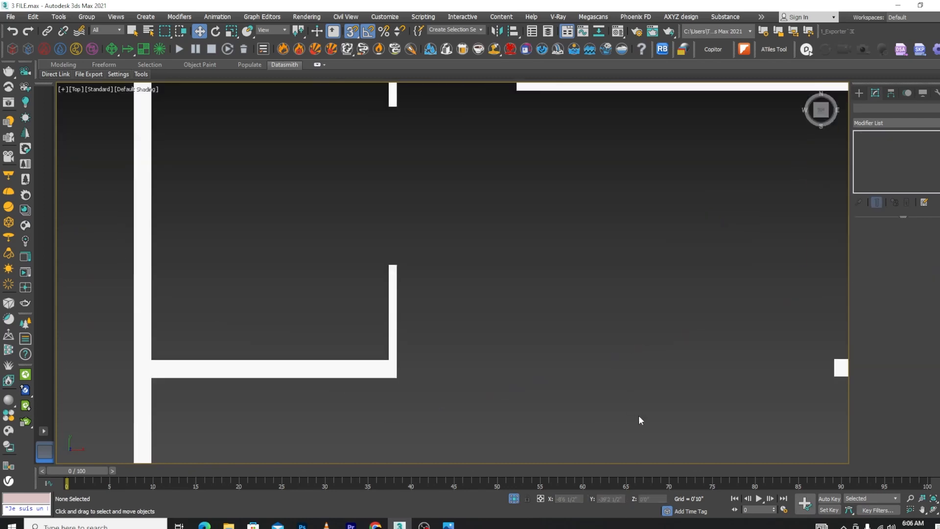
pyautogui.scroll(-5, 641, 230)
pyautogui.scroll(5, 523, 424)
pyautogui.press('F3')
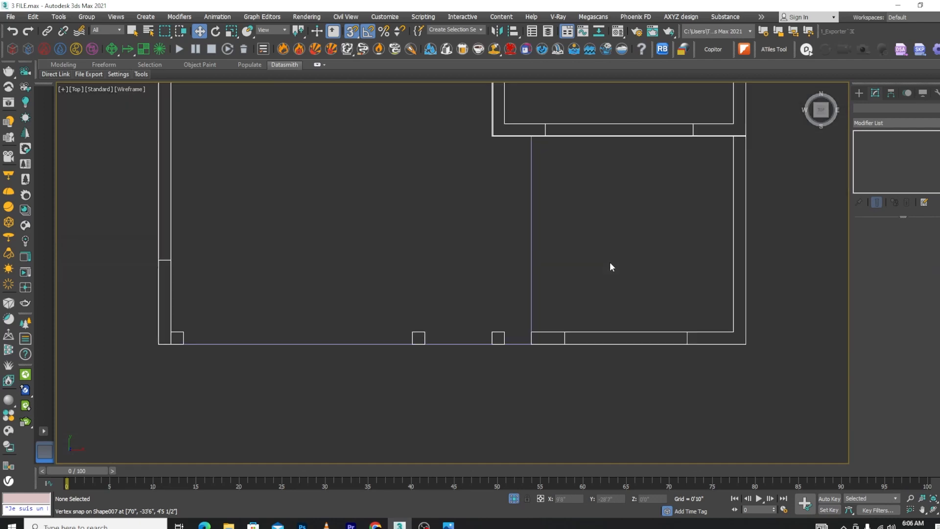
pyautogui.click(858, 93)
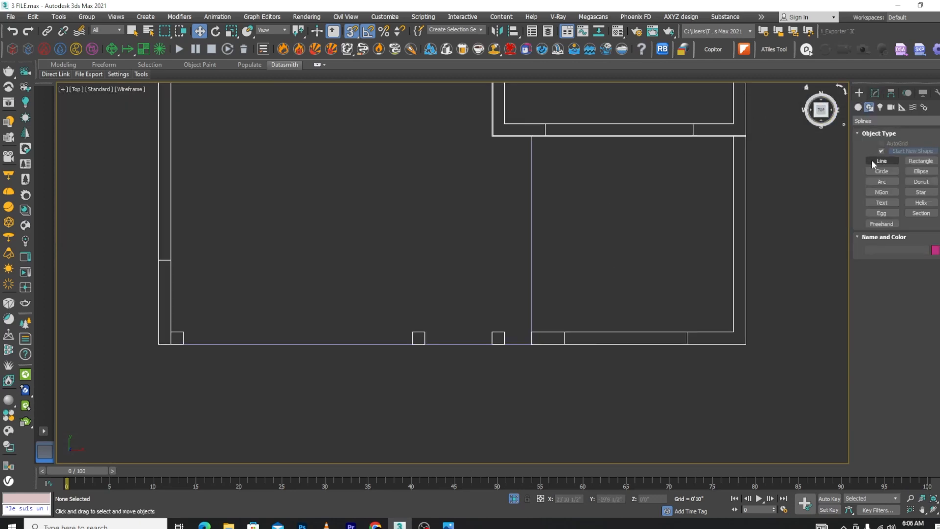
pyautogui.click(886, 160)
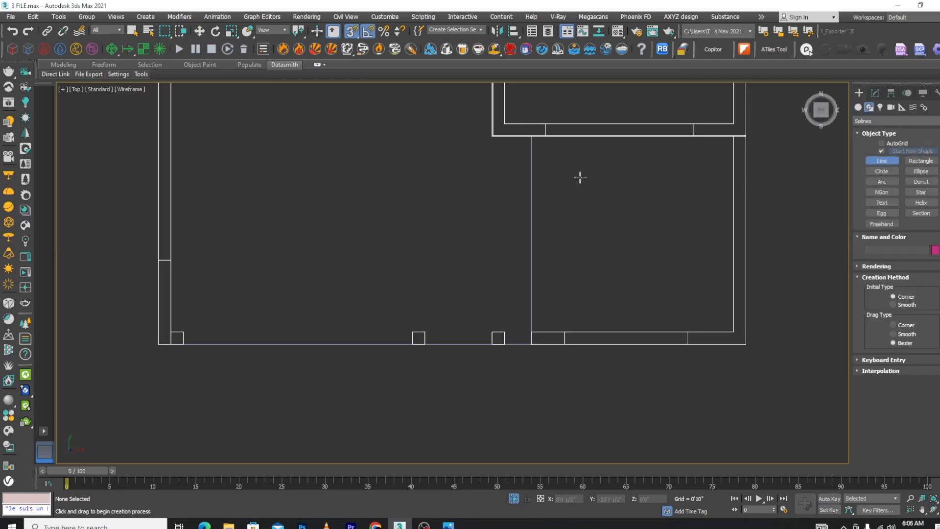
pyautogui.keyDown('alt'); pyautogui.moveTo(541, 149); pyautogui.dragTo(539, 220, button='middle'); pyautogui.keyUp('alt')
pyautogui.click(480, 217)
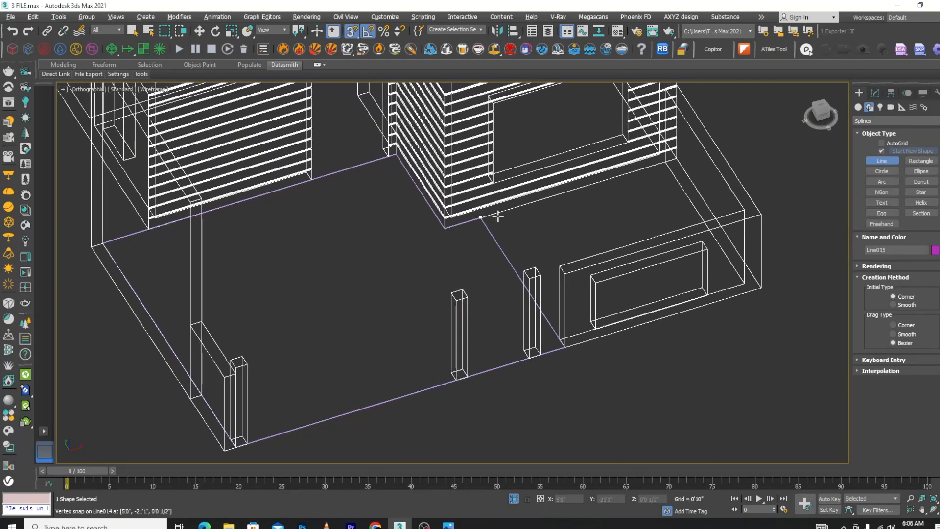
pyautogui.click(665, 160)
pyautogui.click(743, 283)
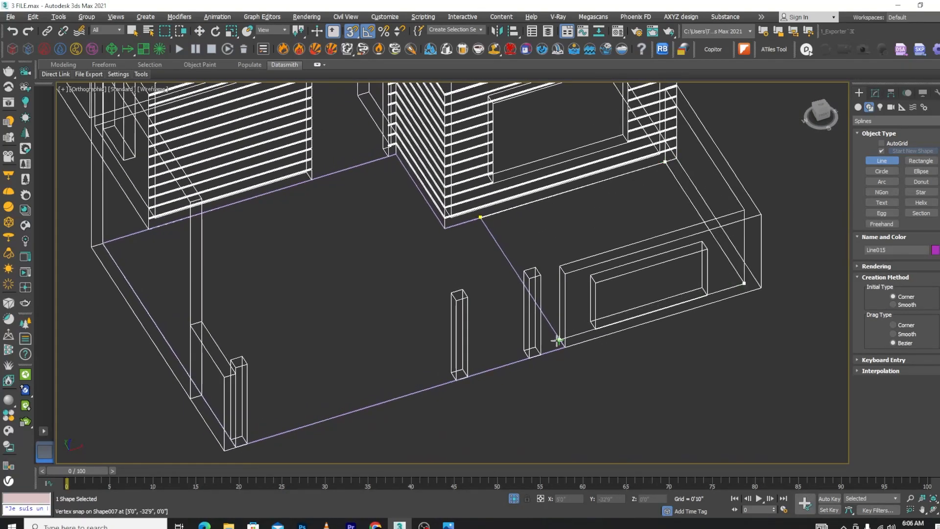
pyautogui.click(480, 216)
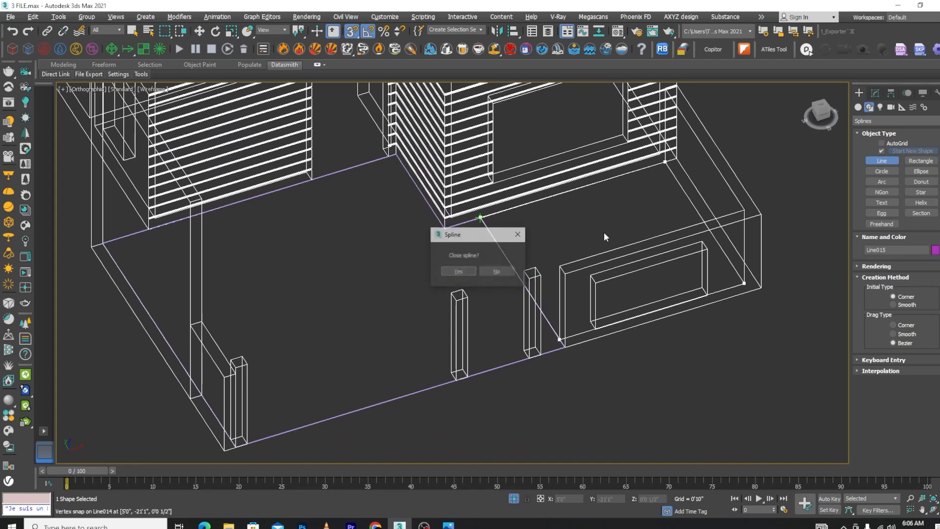
pyautogui.click(468, 271)
# Copy the courtyard slab's Extrude modifier and paste it onto the adjoining area's outline
pyautogui.press('F3')
pyautogui.scroll(4, 568, 204)
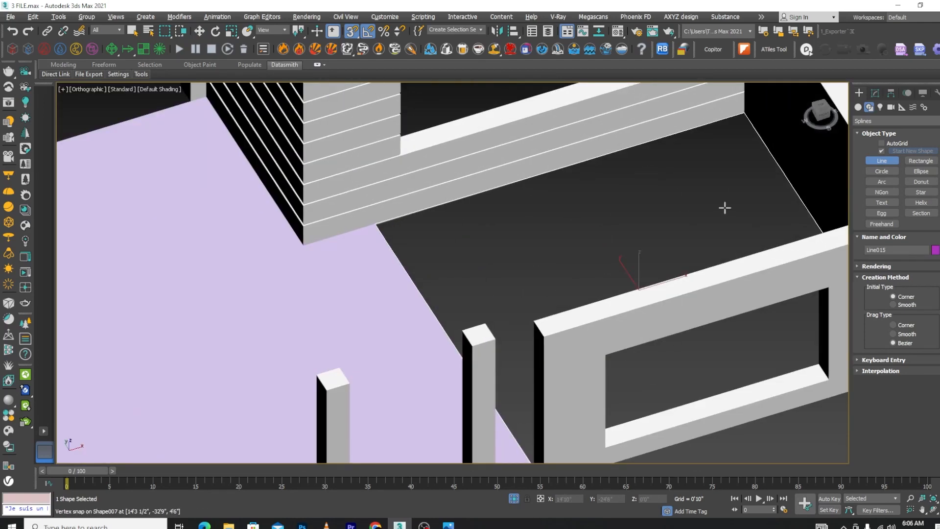
pyautogui.press('w')
pyautogui.click(304, 310)
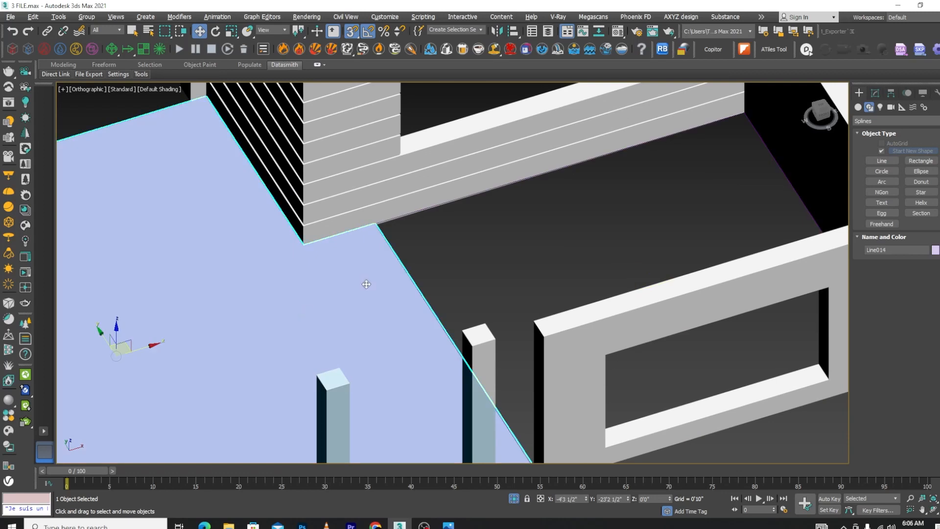
pyautogui.click(875, 93)
pyautogui.rightClick(892, 136)
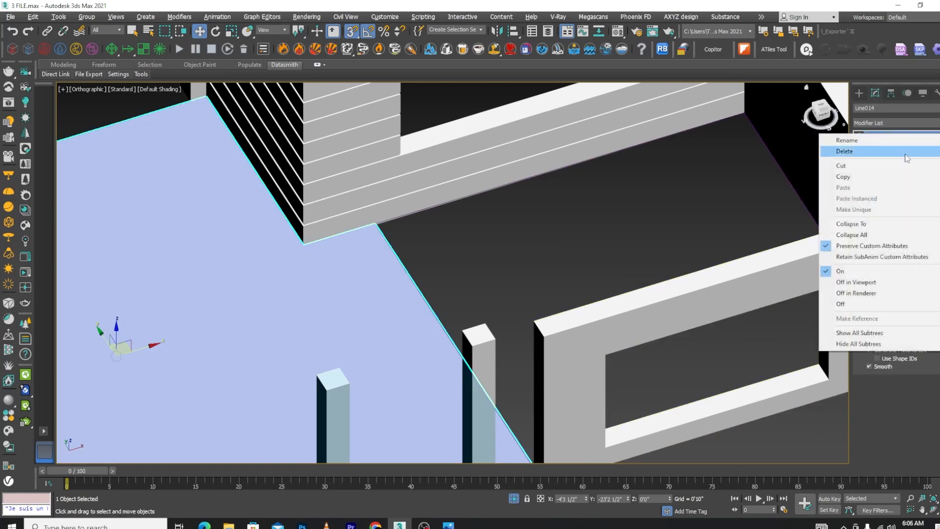
pyautogui.click(850, 152)
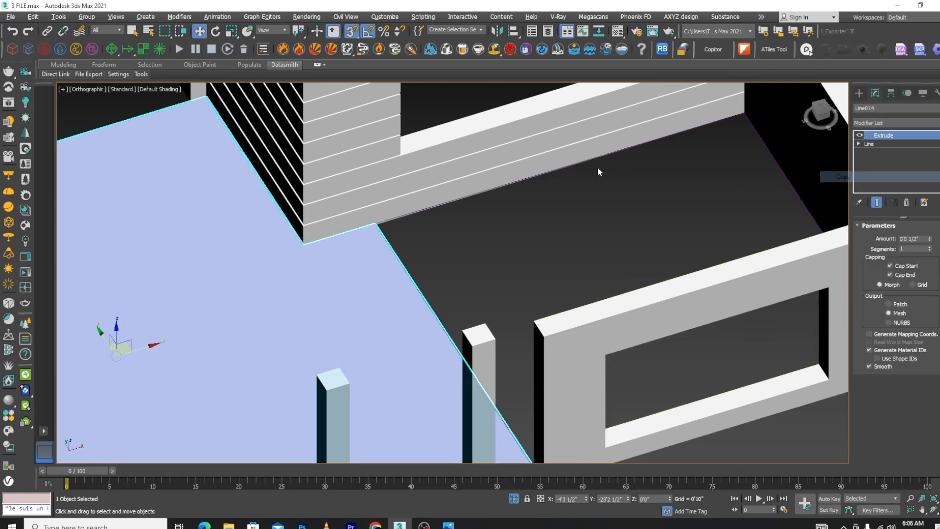
pyautogui.click(557, 170)
pyautogui.rightClick(879, 134)
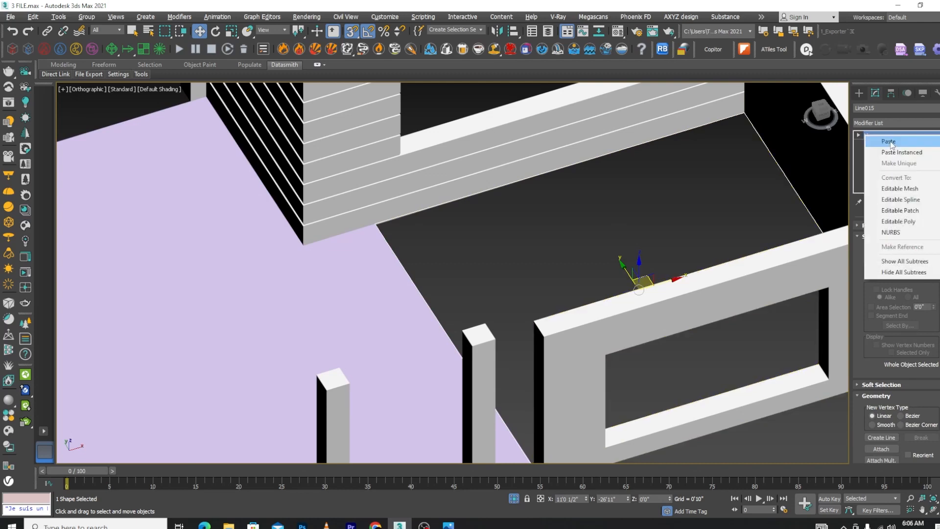
pyautogui.click(887, 141)
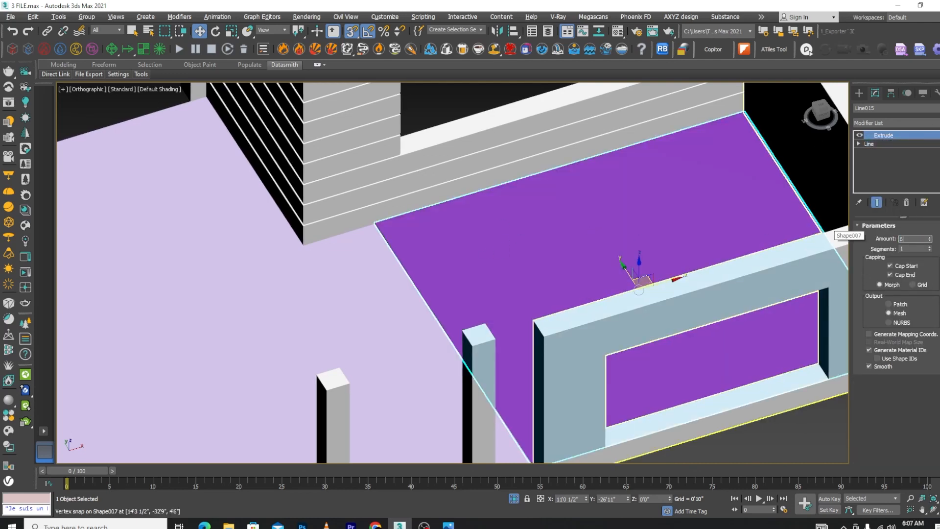
# Increase the adjoining slab's extrusion amount so it stands higher than the courtyard slab, and deselect it
pyautogui.write('1')
pyautogui.press('Return')
pyautogui.scroll(-10, 554, 233)
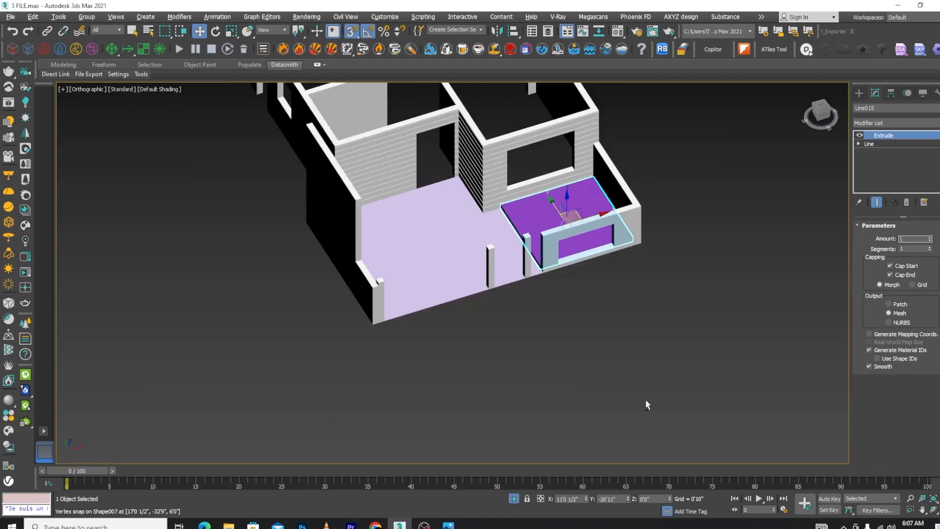
pyautogui.click(661, 383)
pyautogui.scroll(4, 566, 235)
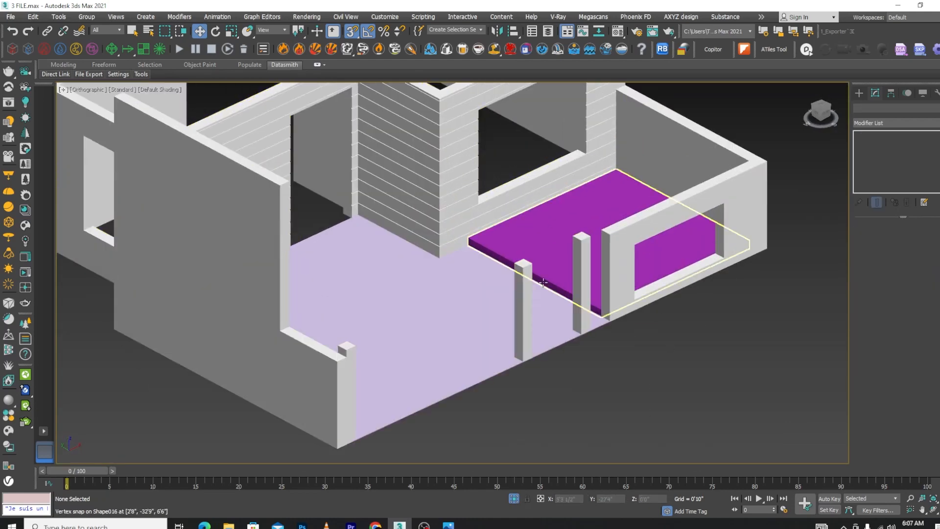
pyautogui.scroll(-4, 543, 282)
pyautogui.scroll(3, 640, 329)
pyautogui.scroll(-1, 697, 321)
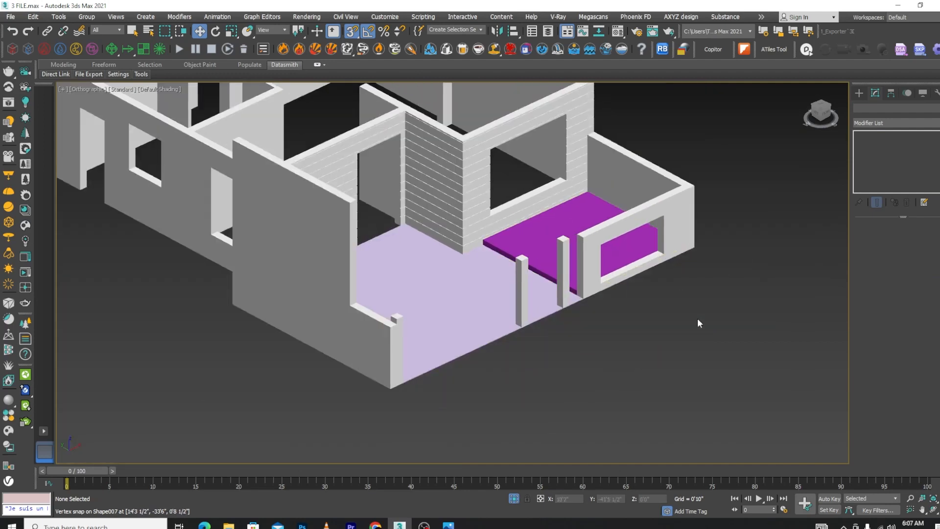
pyautogui.scroll(-5, 698, 322)
pyautogui.scroll(1, 699, 262)
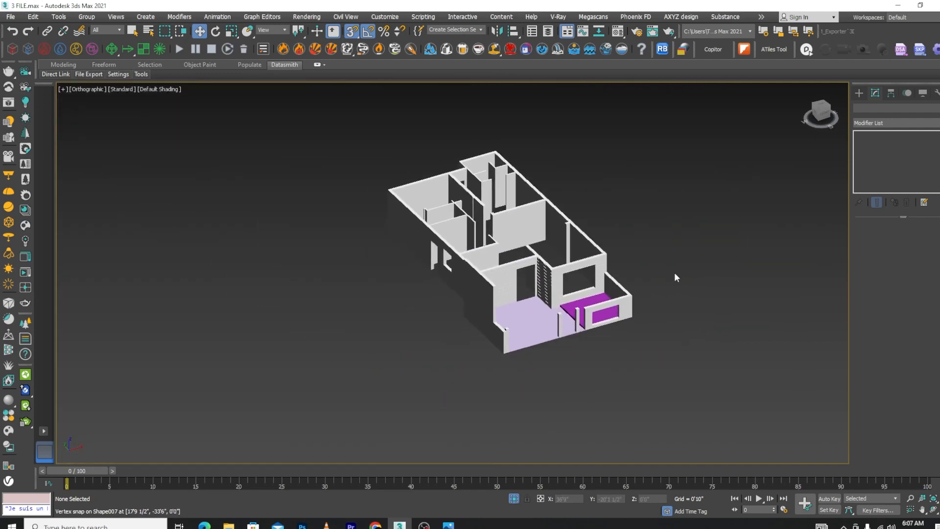
pyautogui.scroll(4, 630, 269)
# Draw a rectangle about 15'7 1/2" wide along the front boundary wall's outer face, starting at the pillar nearest the wall
pyautogui.press('t')
pyautogui.scroll(-3, 634, 298)
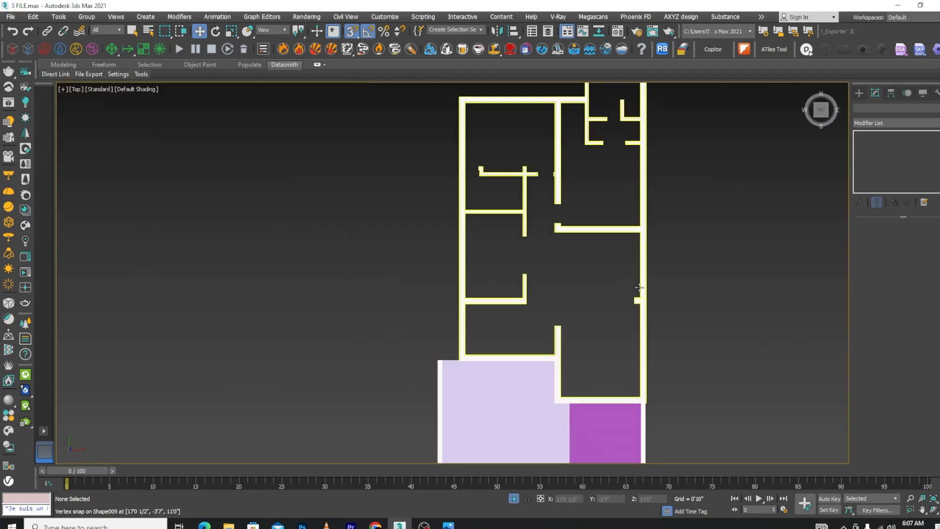
pyautogui.scroll(-2, 612, 318)
pyautogui.scroll(2, 589, 351)
pyautogui.press('F3')
pyautogui.scroll(5, 407, 300)
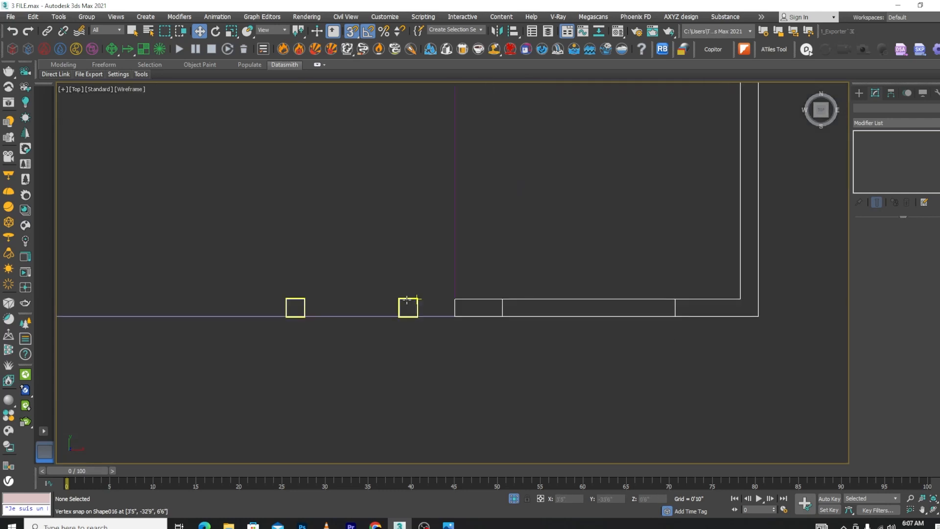
pyautogui.scroll(-2, 406, 300)
pyautogui.scroll(3, 417, 300)
pyautogui.click(859, 93)
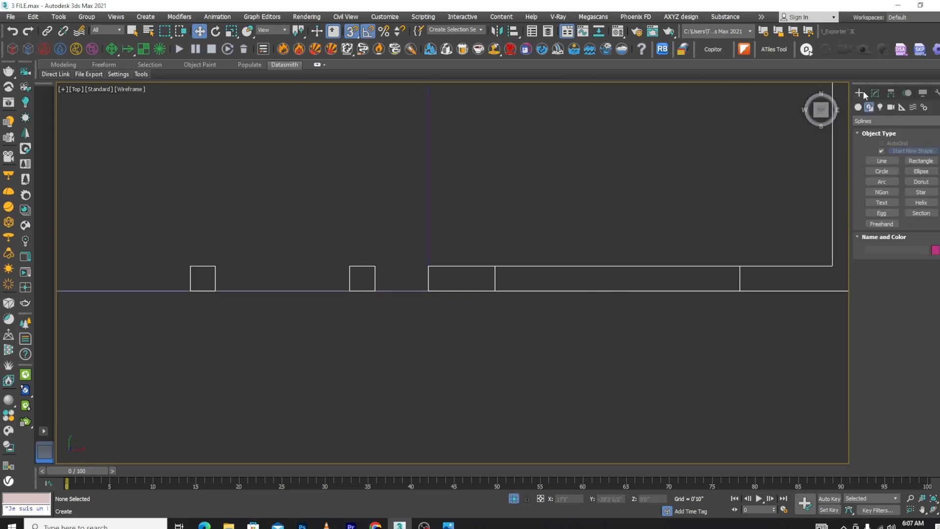
pyautogui.click(921, 161)
pyautogui.scroll(-3, 495, 248)
pyautogui.scroll(3, 386, 281)
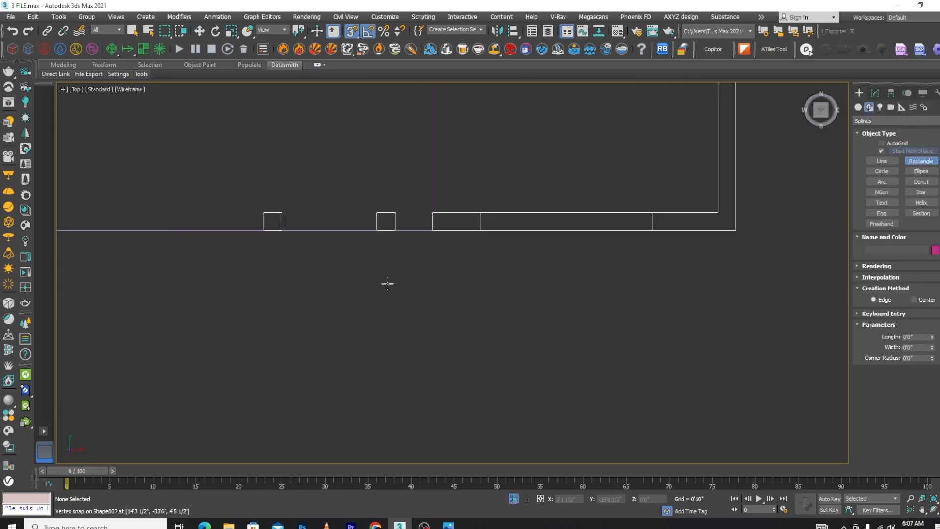
pyautogui.moveTo(377, 230); pyautogui.dragTo(747, 266)
# Set the rectangle's length to 1'6" and convert it to an Editable Spline
pyautogui.press('w')
pyautogui.click(874, 93)
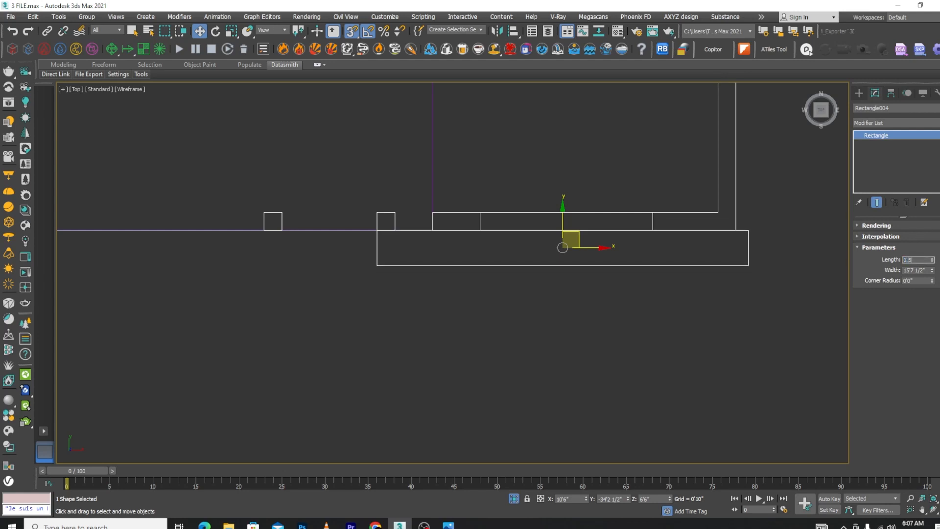
pyautogui.rightClick(631, 252)
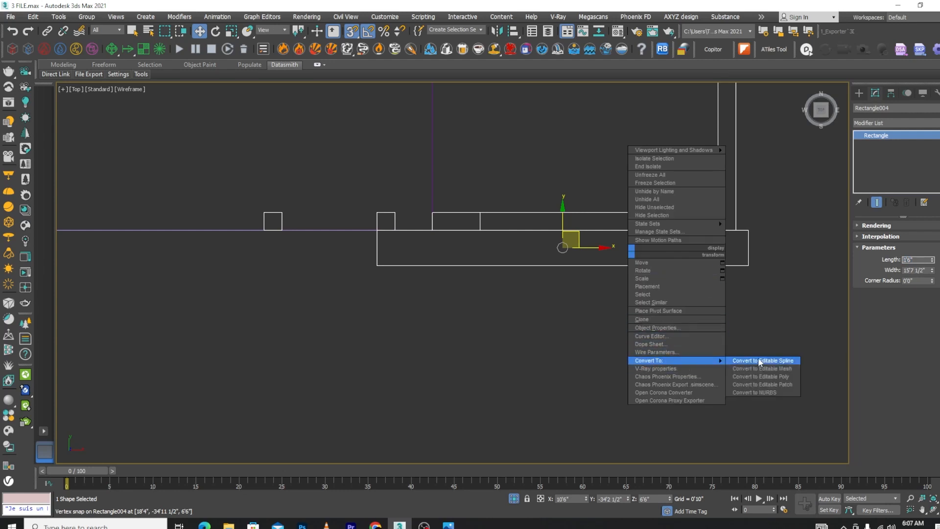
pyautogui.moveTo(666, 362)
pyautogui.click(785, 361)
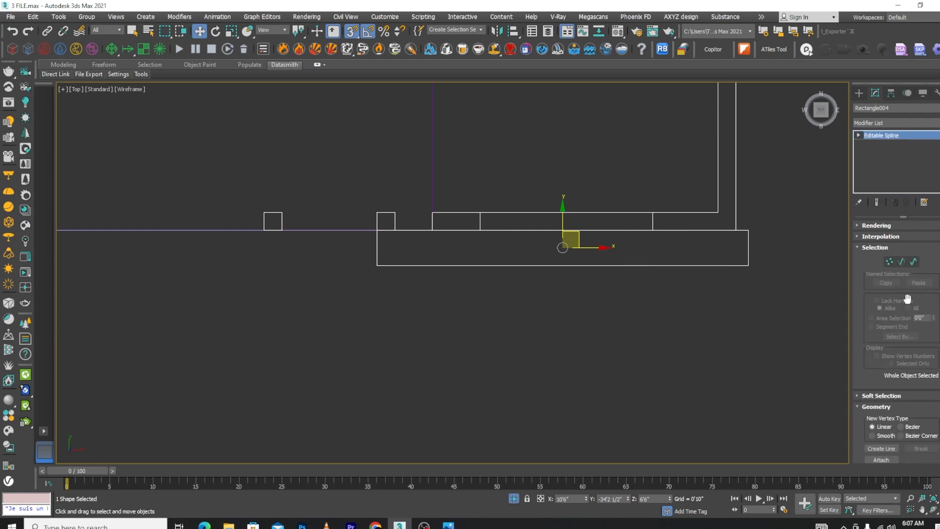
# Move the rectangle's two right-end vertices along X to line up with the boundary wall's outer corner
pyautogui.moveTo(718, 317); pyautogui.dragTo(716, 315)
pyautogui.scroll(3, 744, 240)
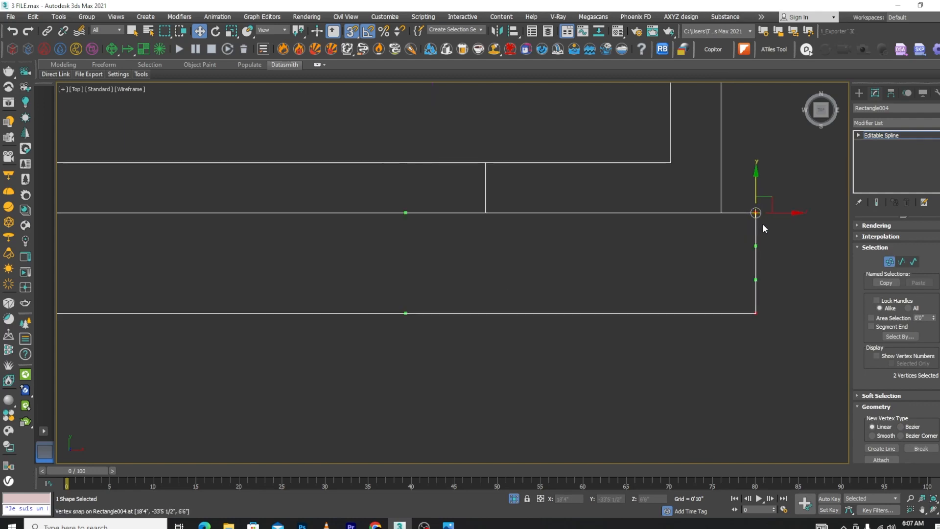
pyautogui.moveTo(788, 211); pyautogui.dragTo(720, 212)
pyautogui.scroll(-3, 728, 218)
pyautogui.keyDown('alt'); pyautogui.moveTo(730, 271); pyautogui.dragTo(770, 226, button='middle'); pyautogui.keyUp('alt')
pyautogui.click(889, 260)
# Lower the rectangle along Z to ground level at the base of the front boundary wall
pyautogui.press('F3')
pyautogui.scroll(-5, 723, 234)
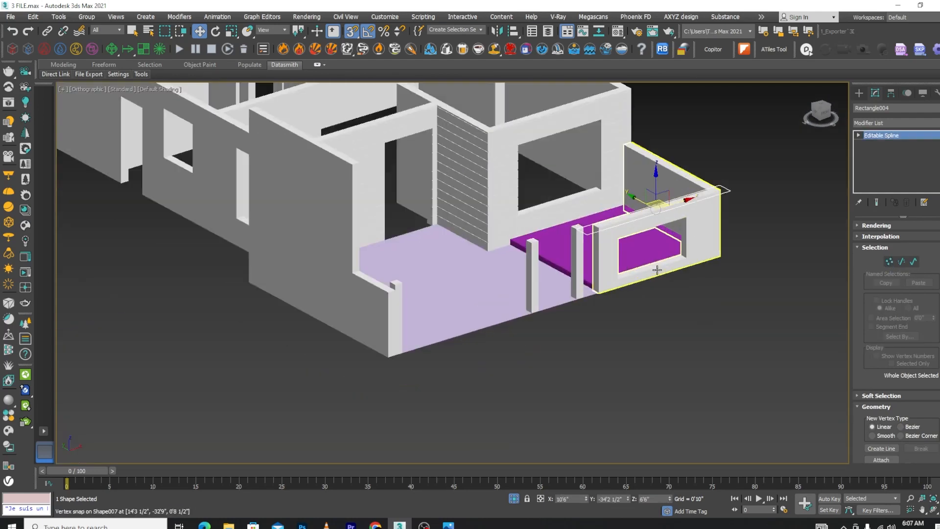
pyautogui.scroll(4, 667, 163)
pyautogui.moveTo(656, 158); pyautogui.dragTo(656, 268)
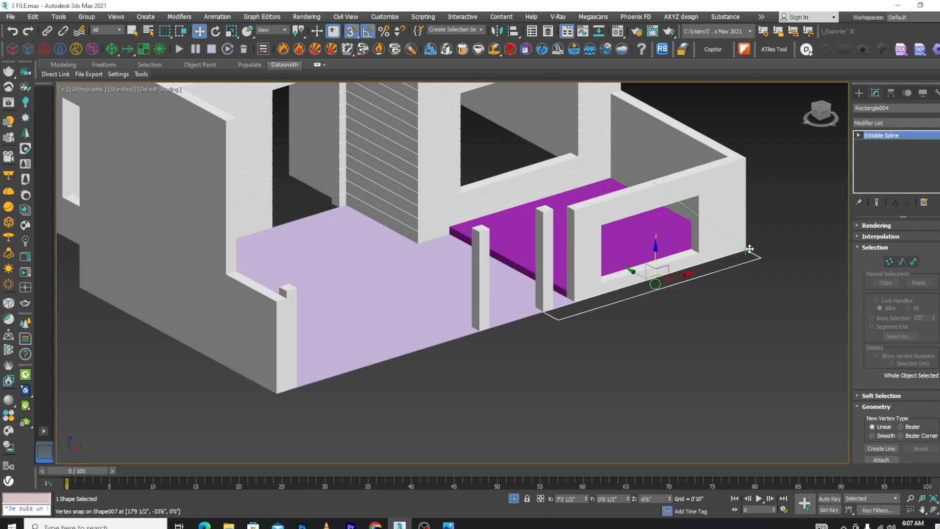
# Outline the rectangle's spline inward by 2" to form a thin closed border
pyautogui.click(914, 262)
pyautogui.scroll(5, 663, 266)
pyautogui.click(661, 265)
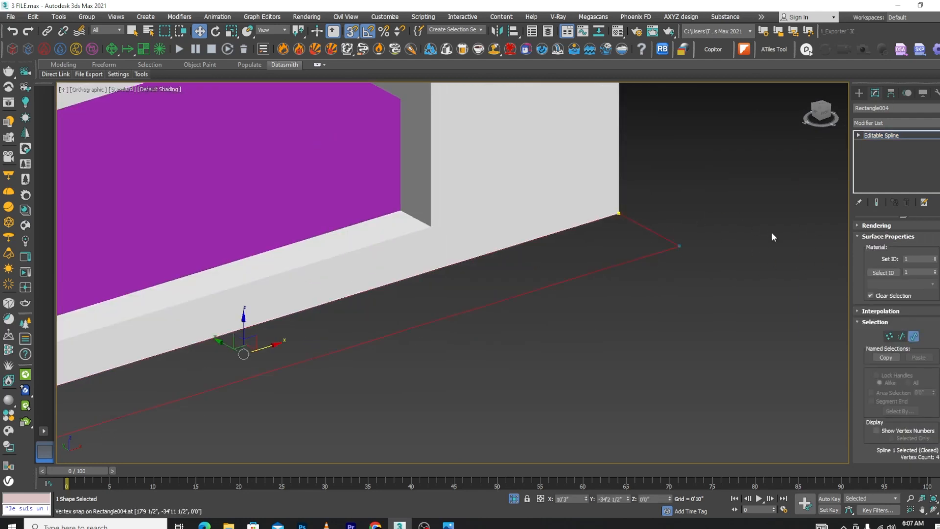
pyautogui.scroll(-10, 895, 342)
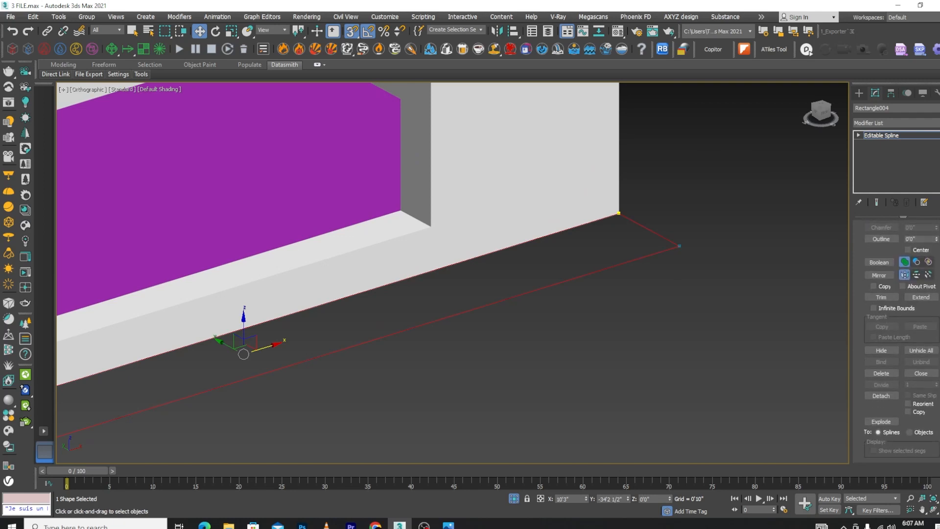
pyautogui.write('2')
pyautogui.press('Return')
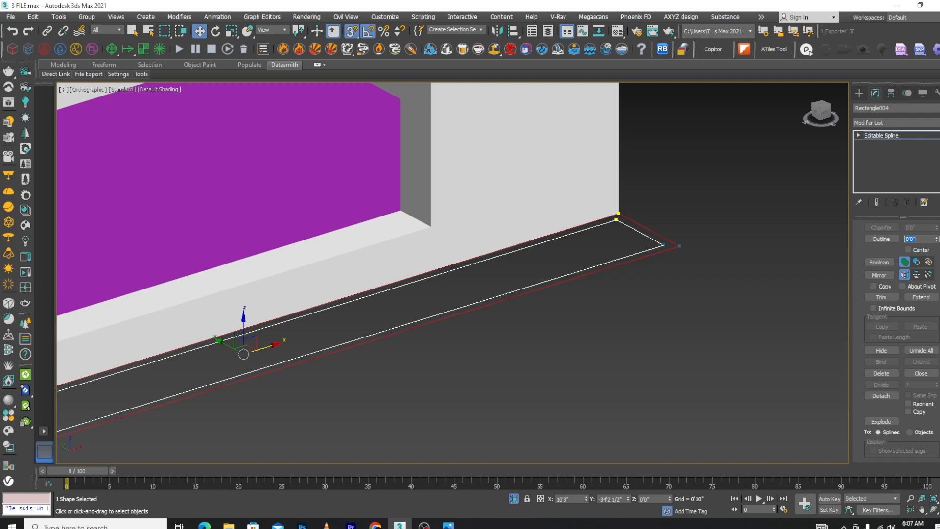
# Apply an Extrude modifier to the rectangular border with an amount of 1'0", and deselect it
pyautogui.click(881, 122)
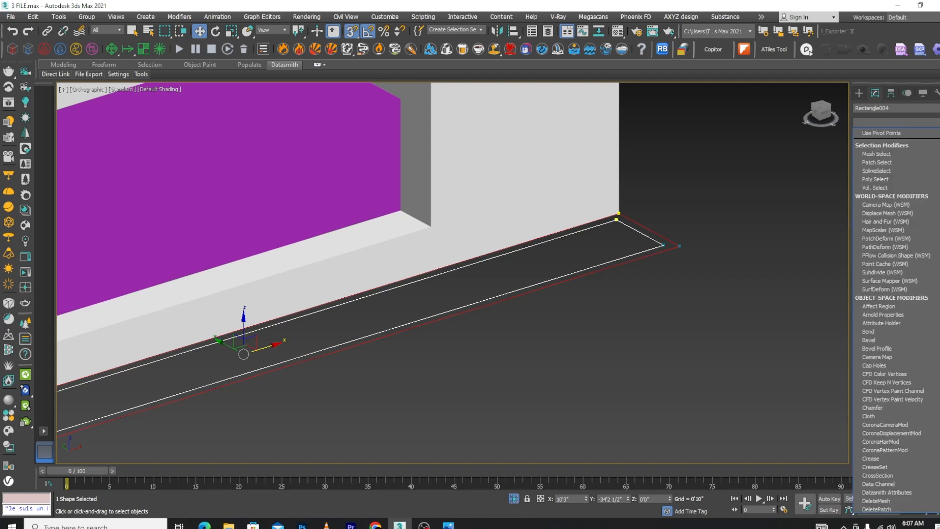
pyautogui.write('ex')
pyautogui.click(891, 133)
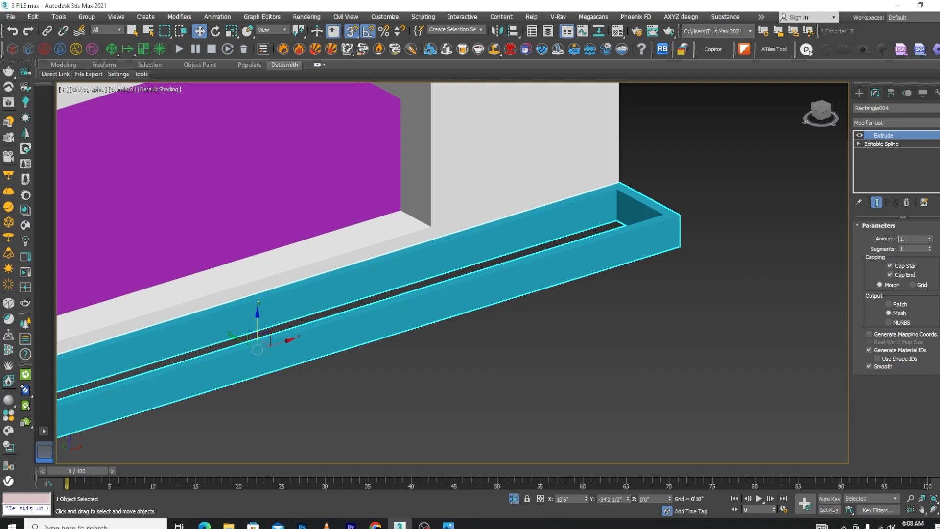
pyautogui.write('1.5')
pyautogui.press('Return')
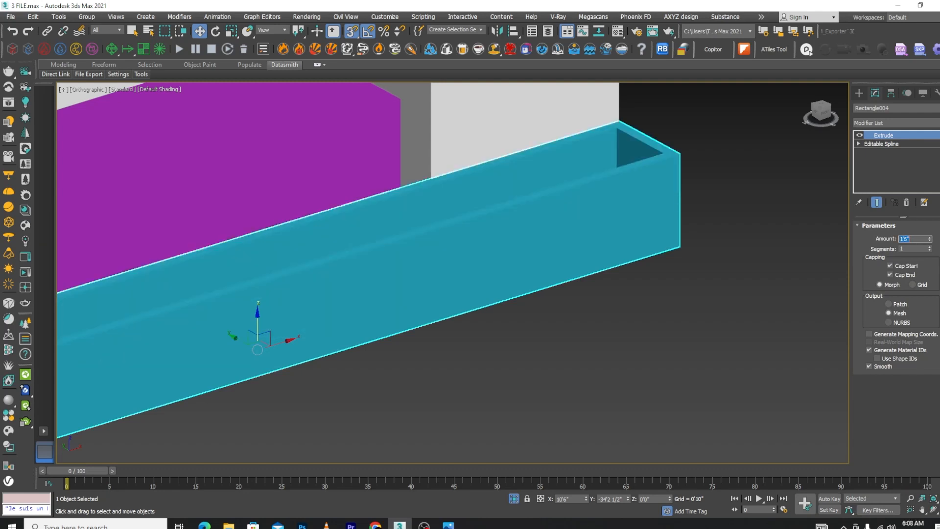
pyautogui.press('Return')
pyautogui.scroll(-5, 608, 219)
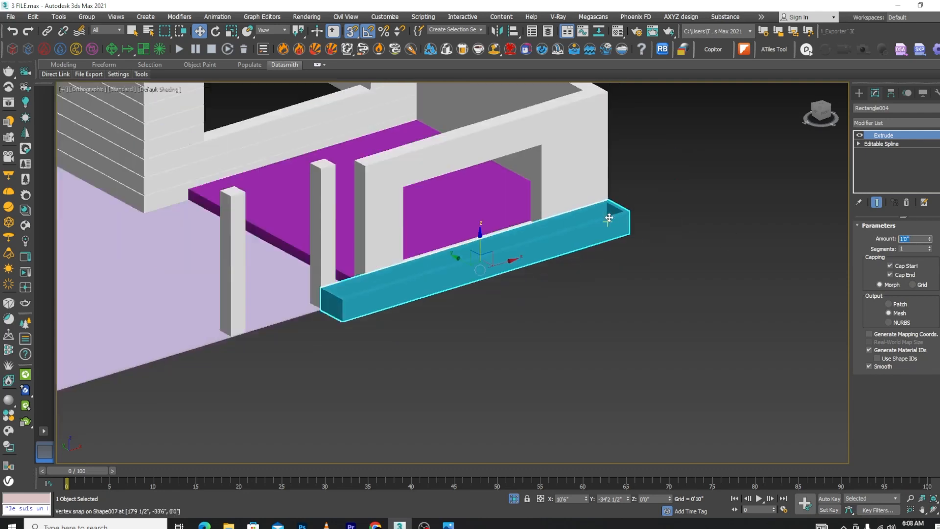
pyautogui.keyDown('alt'); pyautogui.moveTo(697, 313); pyautogui.dragTo(704, 338, button='middle'); pyautogui.keyUp('alt')
pyautogui.click(704, 338)
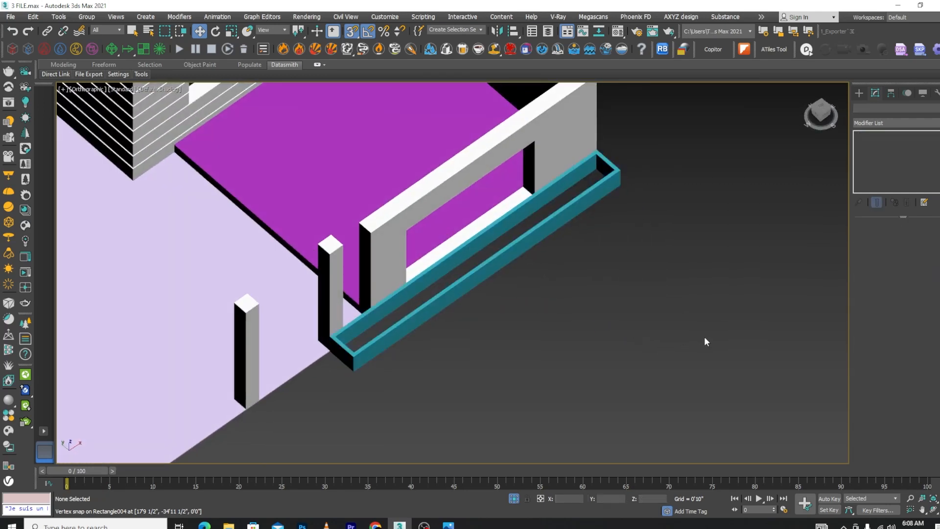
# Create a plane filling the inside of the planter border along the front boundary wall, snapping to opposite corners in top view
pyautogui.press('t')
pyautogui.press('z')
pyautogui.scroll(6, 602, 304)
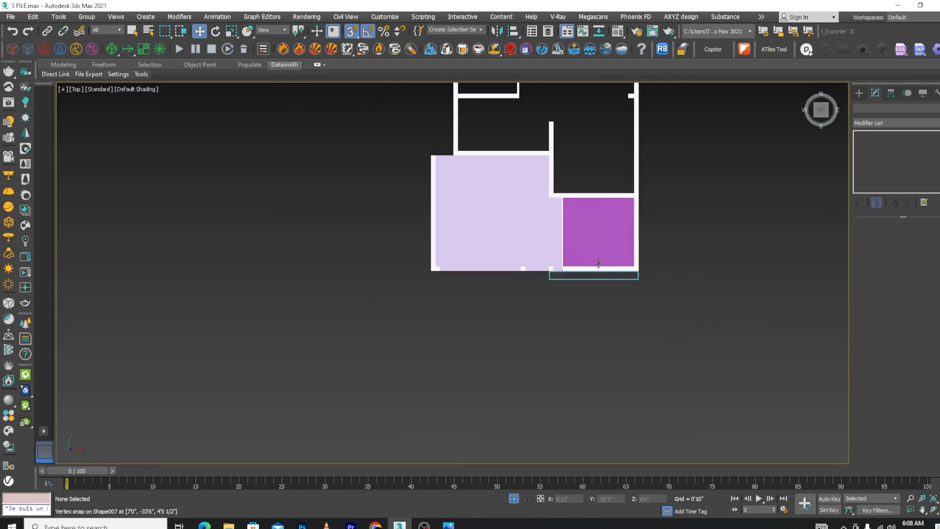
pyautogui.click(858, 92)
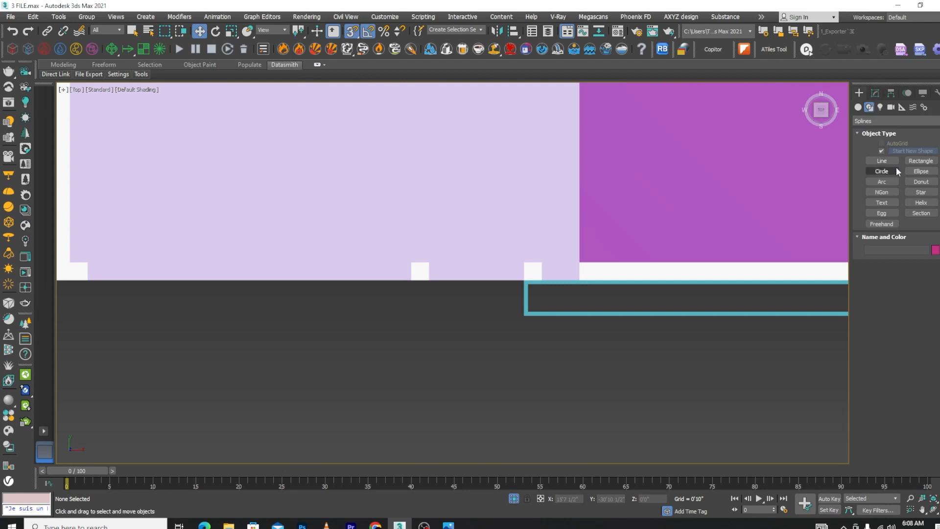
pyautogui.click(858, 107)
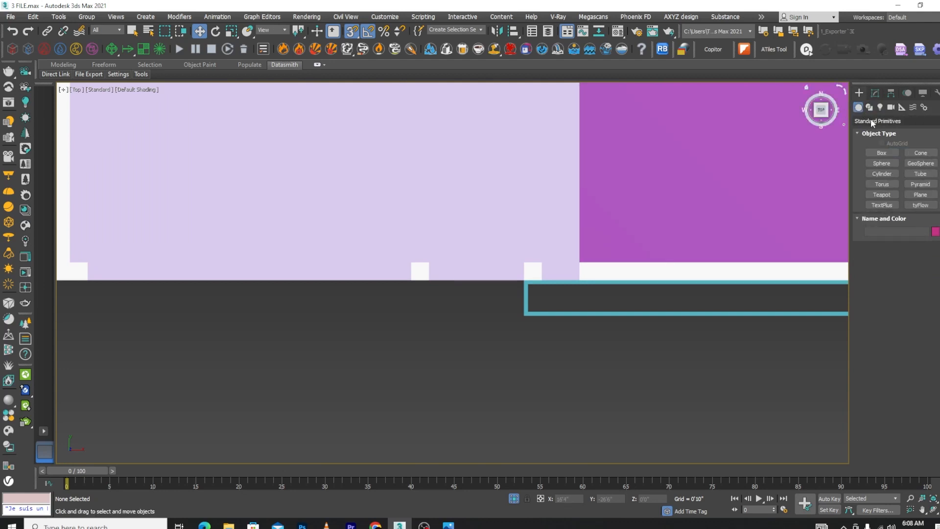
pyautogui.click(871, 119)
pyautogui.click(871, 119)
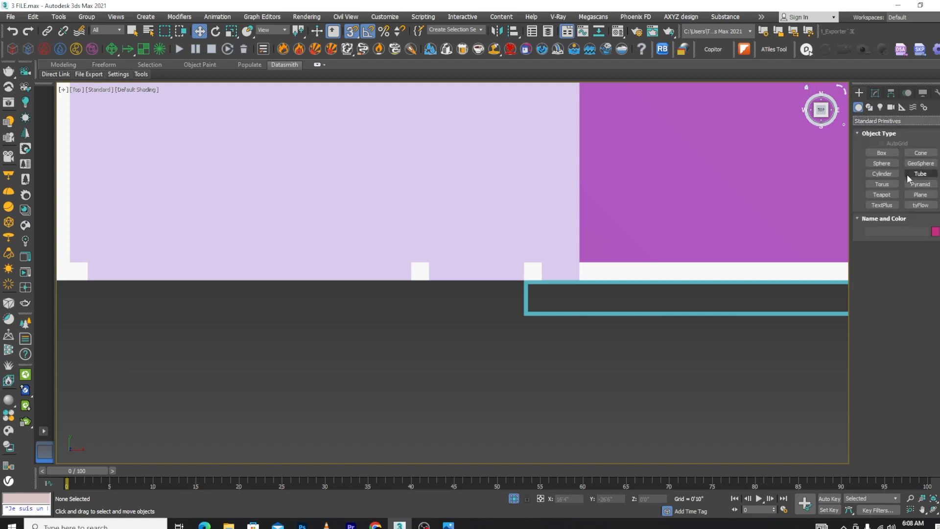
pyautogui.click(920, 194)
pyautogui.scroll(-3, 480, 216)
pyautogui.scroll(3, 331, 262)
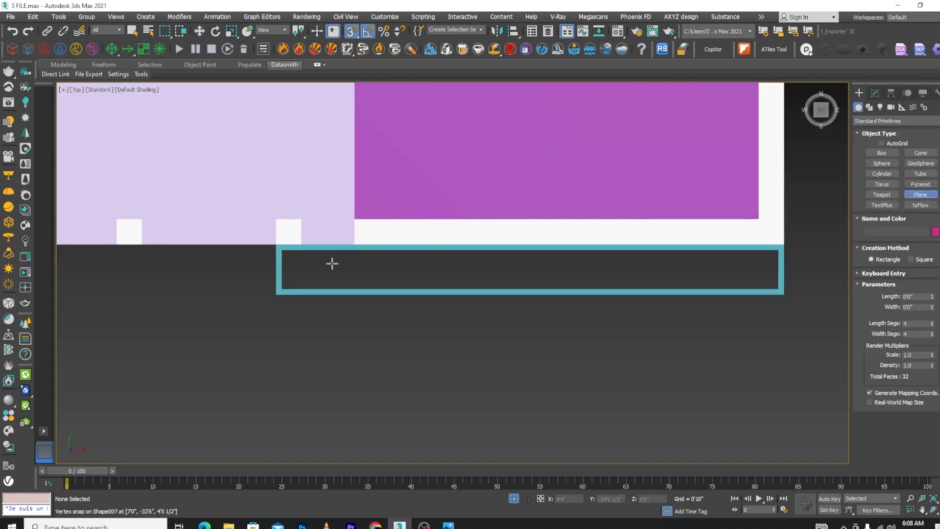
pyautogui.moveTo(291, 254); pyautogui.dragTo(779, 291)
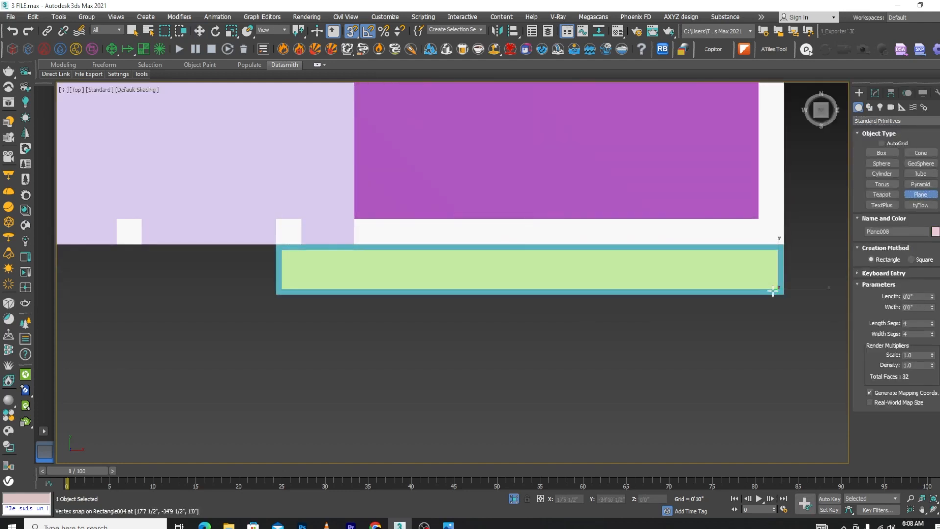
pyautogui.press('w')
# Lower the planter's fill plane along Z to just below the border's rim, and deselect it
pyautogui.keyDown('alt'); pyautogui.moveTo(585, 263); pyautogui.dragTo(644, 232, button='middle'); pyautogui.keyUp('alt')
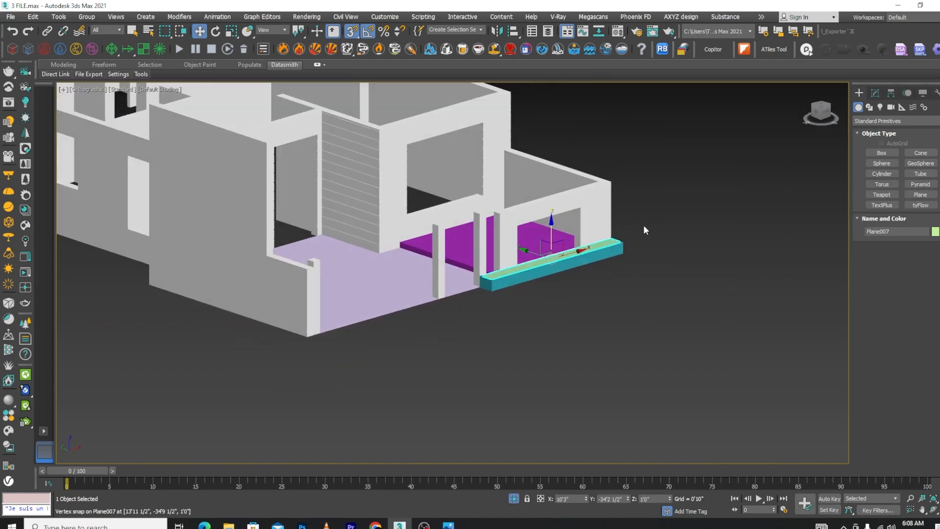
pyautogui.scroll(4, 551, 270)
pyautogui.moveTo(549, 217); pyautogui.dragTo(549, 235)
pyautogui.keyDown('alt'); pyautogui.moveTo(615, 280); pyautogui.dragTo(609, 301, button='middle'); pyautogui.keyUp('alt')
pyautogui.click(610, 303)
pyautogui.scroll(-4, 610, 303)
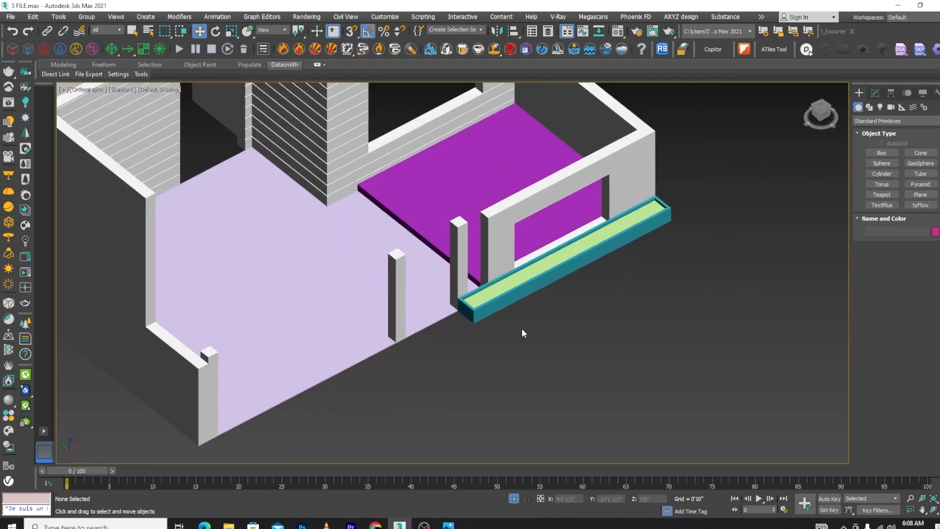
pyautogui.scroll(5, 521, 333)
pyautogui.click(471, 327)
pyautogui.scroll(-5, 451, 307)
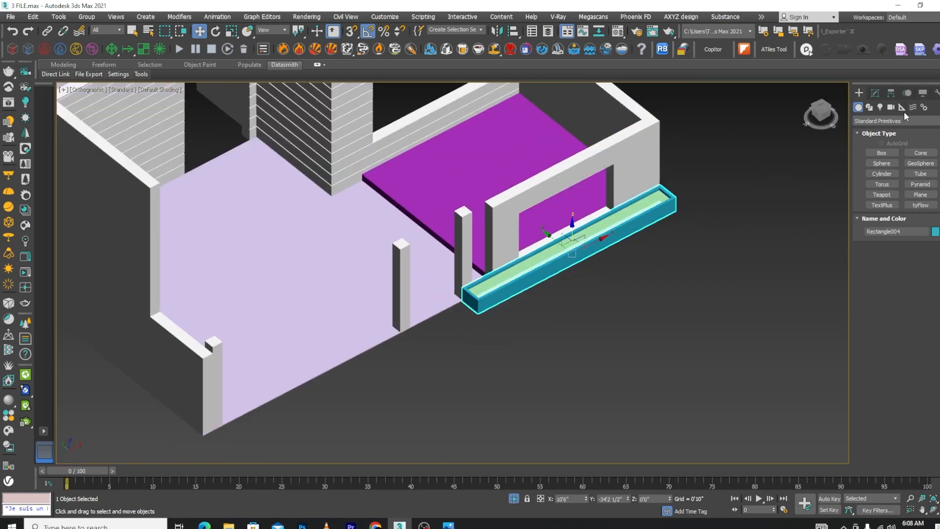
pyautogui.click(875, 93)
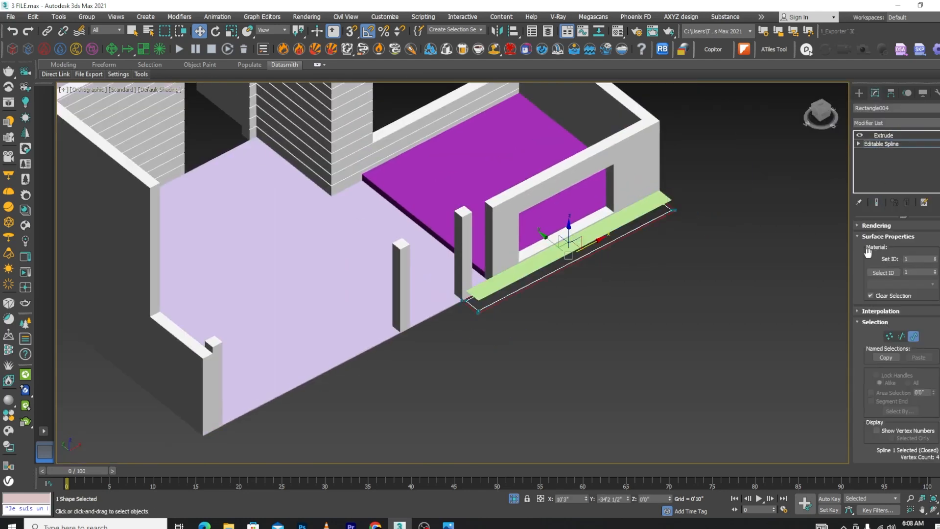
pyautogui.click(888, 336)
pyautogui.moveTo(517, 269); pyautogui.dragTo(470, 336)
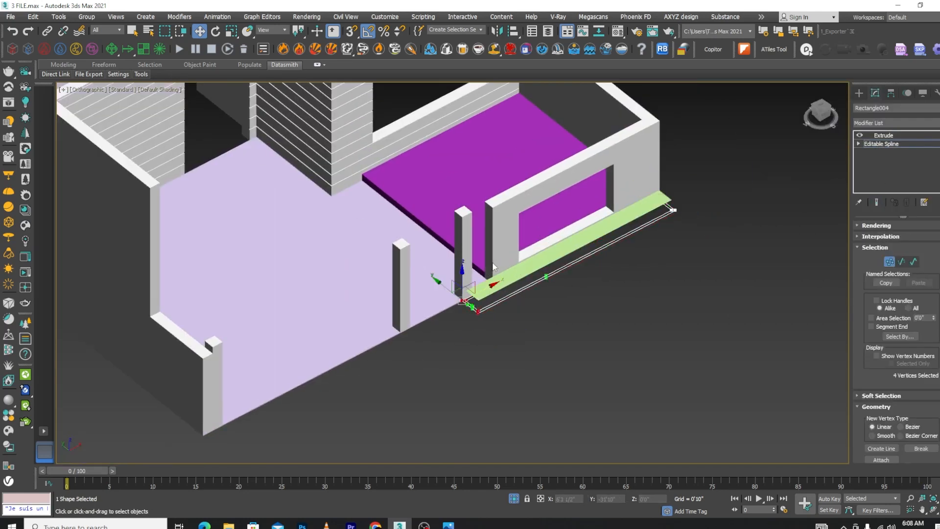
pyautogui.keyDown('alt'); pyautogui.moveTo(493, 267); pyautogui.dragTo(516, 319, button='middle'); pyautogui.keyUp('alt')
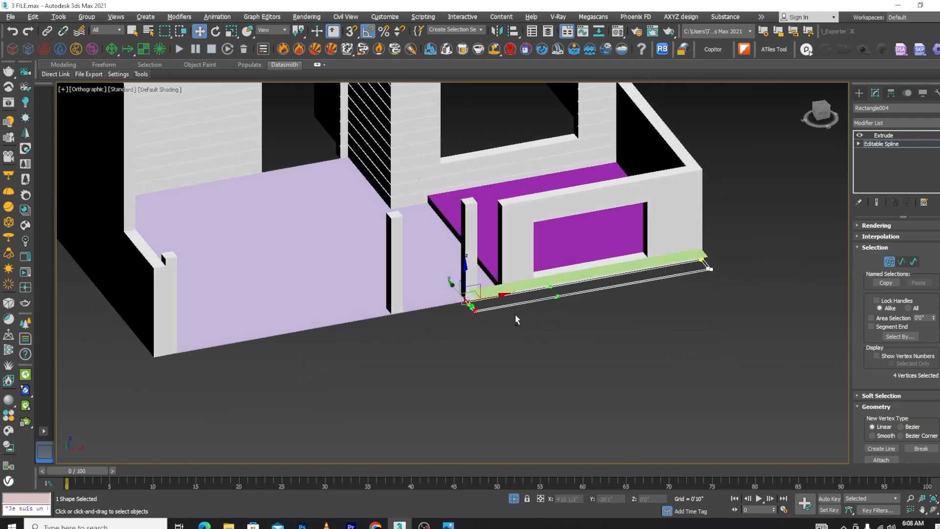
pyautogui.click(888, 262)
pyautogui.hotkey('ctrl', 'd')
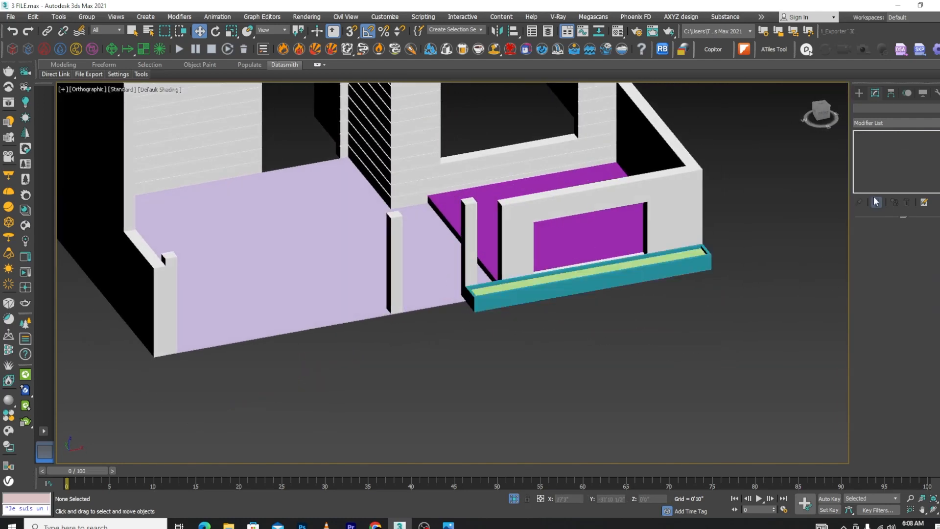
# Create a long plane about 33'10" by 326'4" across the front of the house, and shift it about 3'6" along Y toward the house
pyautogui.scroll(-3, 645, 334)
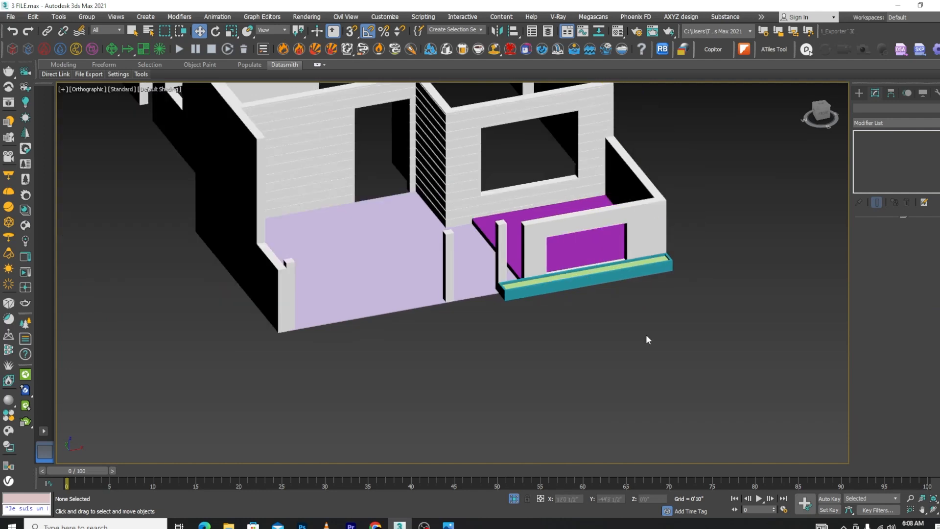
pyautogui.scroll(3, 547, 313)
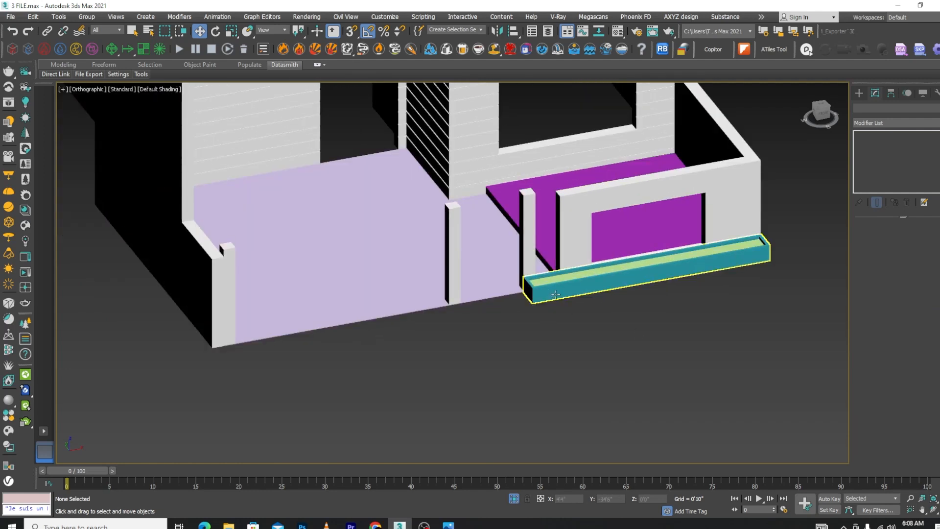
pyautogui.press('t')
pyautogui.scroll(-2, 630, 175)
pyautogui.scroll(6, 577, 281)
pyautogui.scroll(-4, 434, 263)
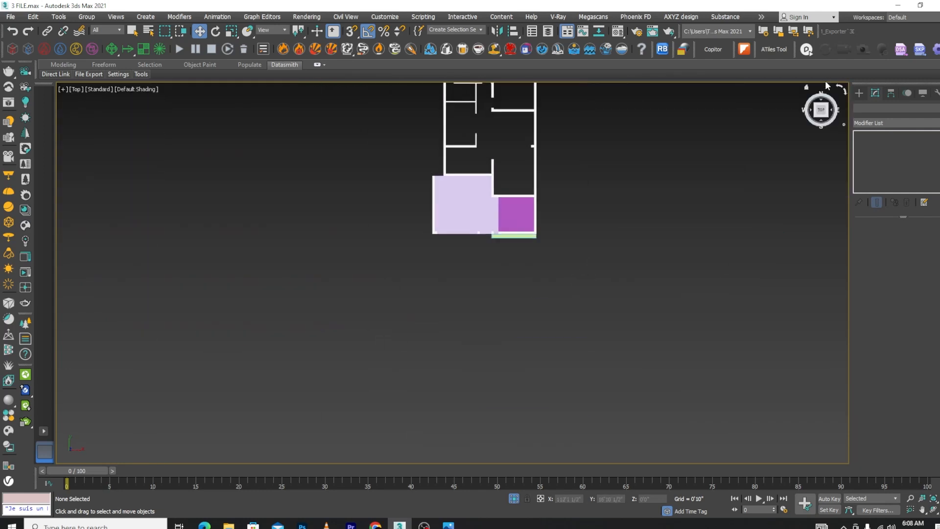
pyautogui.click(859, 92)
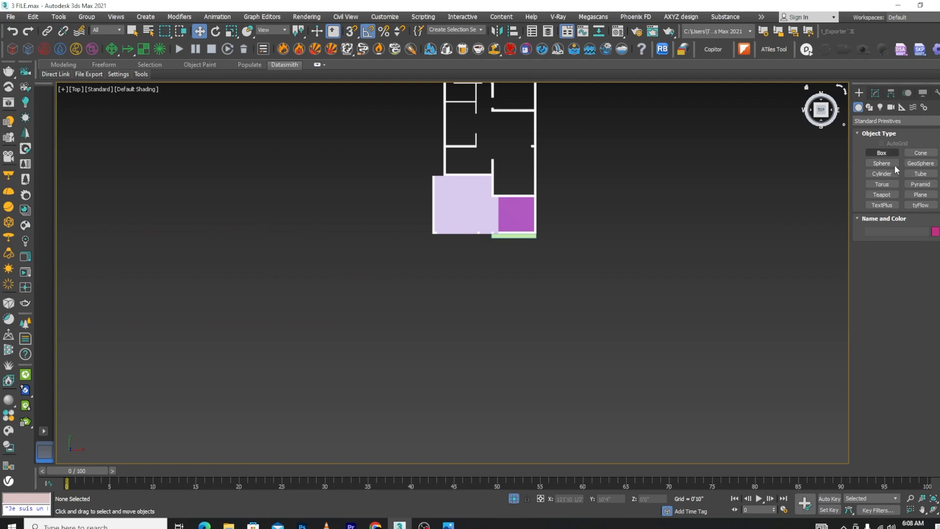
pyautogui.click(921, 194)
pyautogui.scroll(-2, 548, 279)
pyautogui.moveTo(289, 269); pyautogui.dragTo(775, 320)
pyautogui.rightClick(775, 323)
pyautogui.scroll(4, 544, 300)
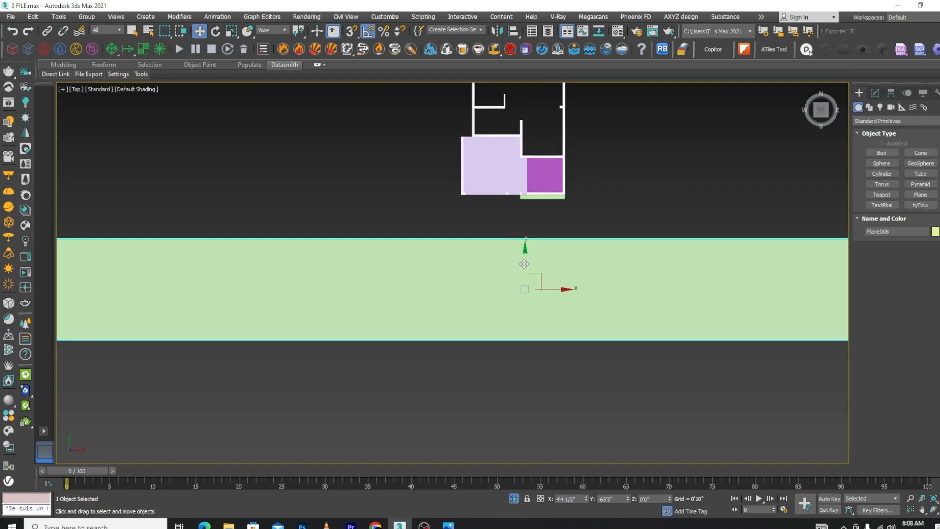
pyautogui.moveTo(524, 264)
pyautogui.mouseDown()
pyautogui.moveTo(520, 242)
pyautogui.moveTo(519, 253)
pyautogui.mouseUp()
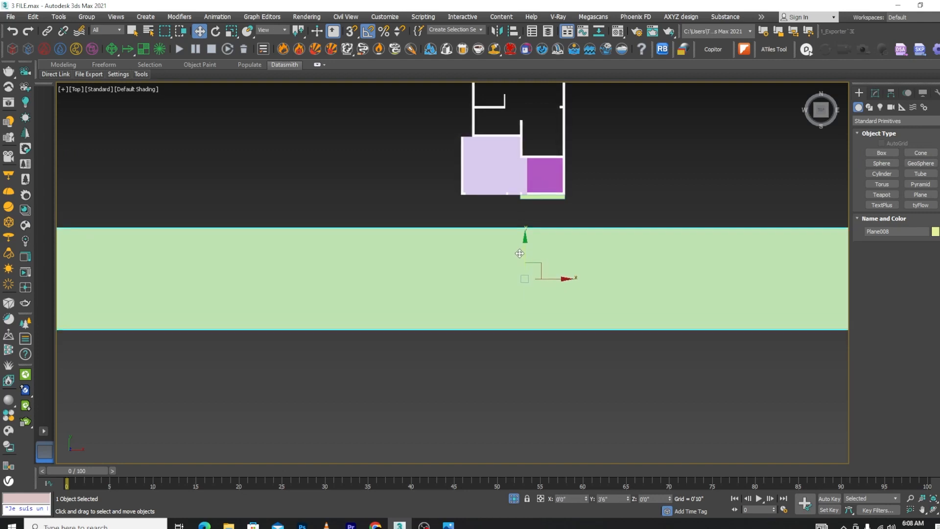
# Set the long front plane's length to 30'0", and deselect it
pyautogui.click(876, 89)
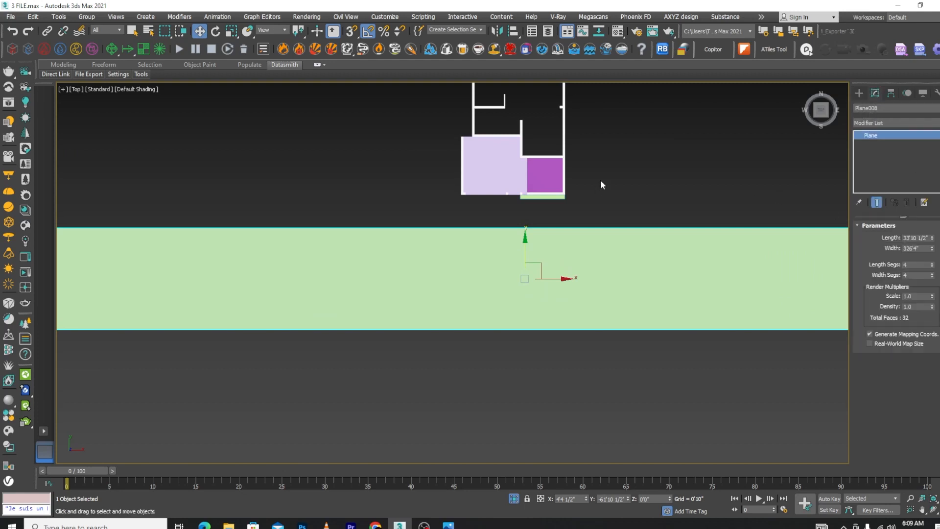
pyautogui.scroll(-3, 600, 180)
pyautogui.keyDown('alt'); pyautogui.moveTo(606, 269); pyautogui.dragTo(640, 205, button='middle'); pyautogui.keyUp('alt')
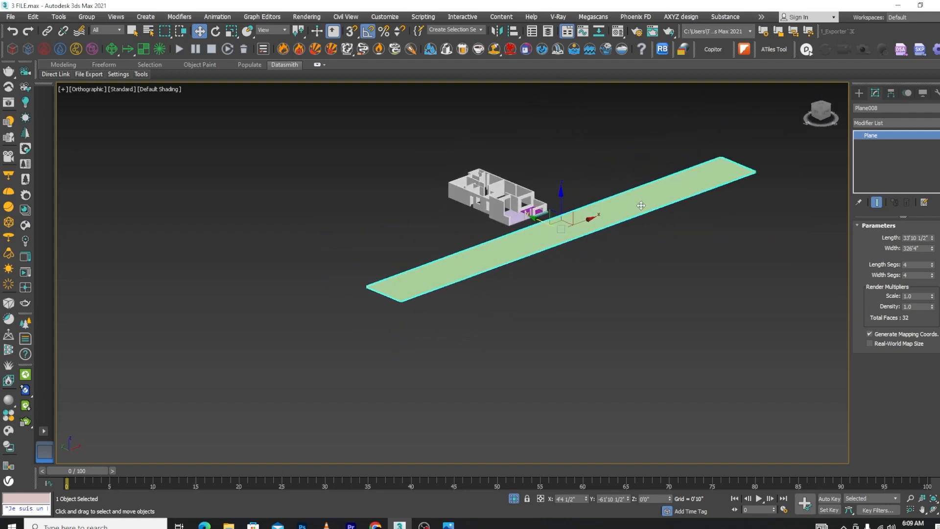
pyautogui.scroll(4, 548, 234)
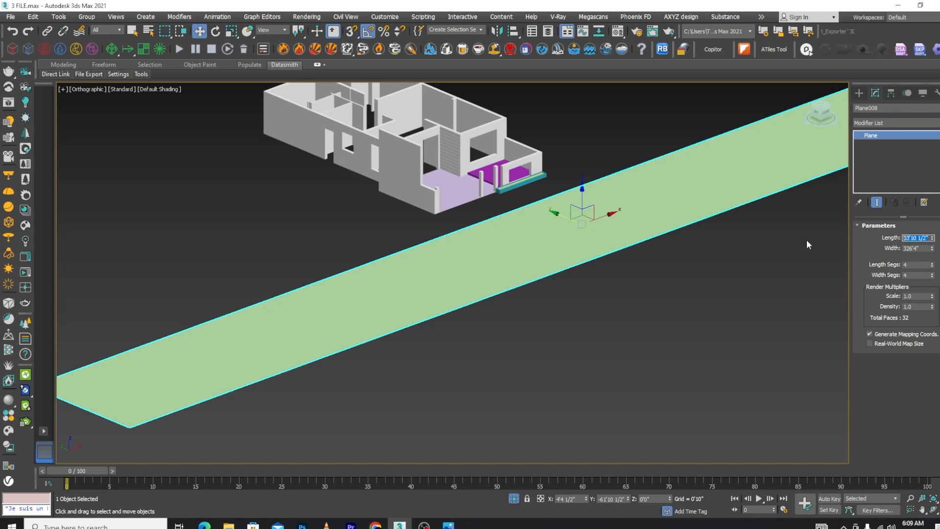
pyautogui.write('30')
pyautogui.press('Return')
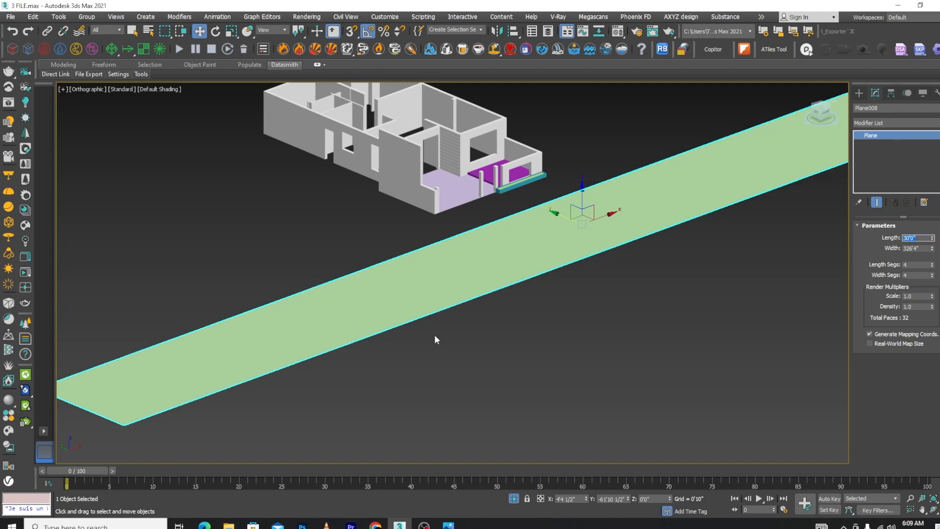
pyautogui.click(530, 369)
# Move the long plane about 12'0" along Y toward the house so its edge meets the planter's outer side
pyautogui.press('t')
pyautogui.scroll(-10, 594, 239)
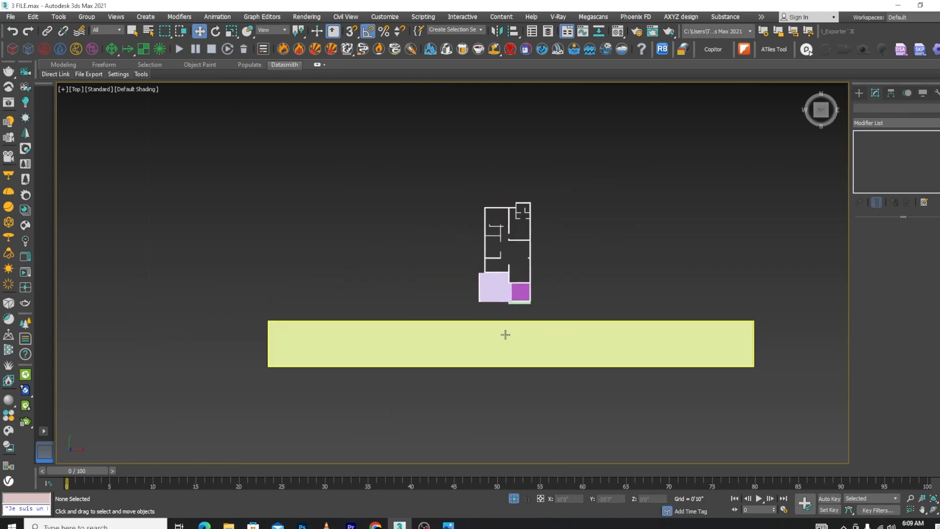
pyautogui.scroll(5, 505, 335)
pyautogui.click(486, 345)
pyautogui.moveTo(536, 318); pyautogui.dragTo(534, 277)
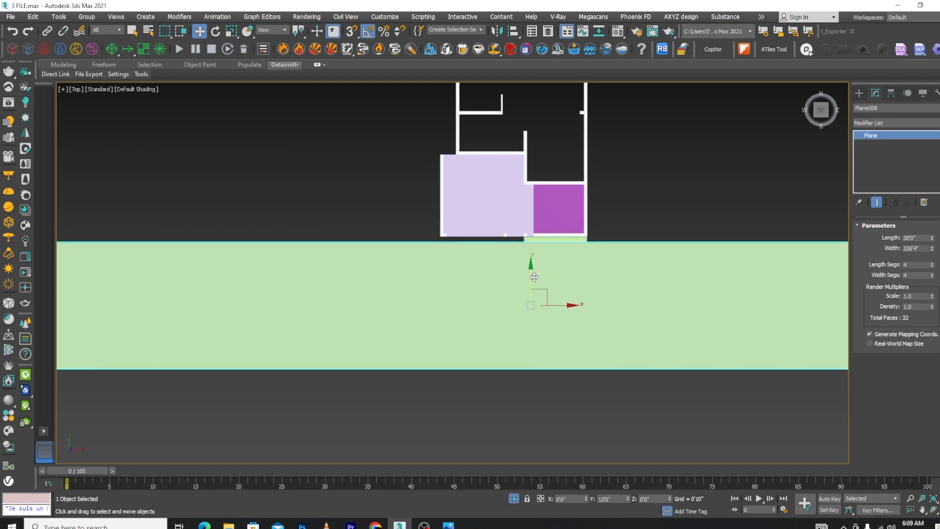
pyautogui.keyDown('alt'); pyautogui.moveTo(563, 360); pyautogui.dragTo(602, 298, button='middle'); pyautogui.keyUp('alt')
pyautogui.click(612, 390)
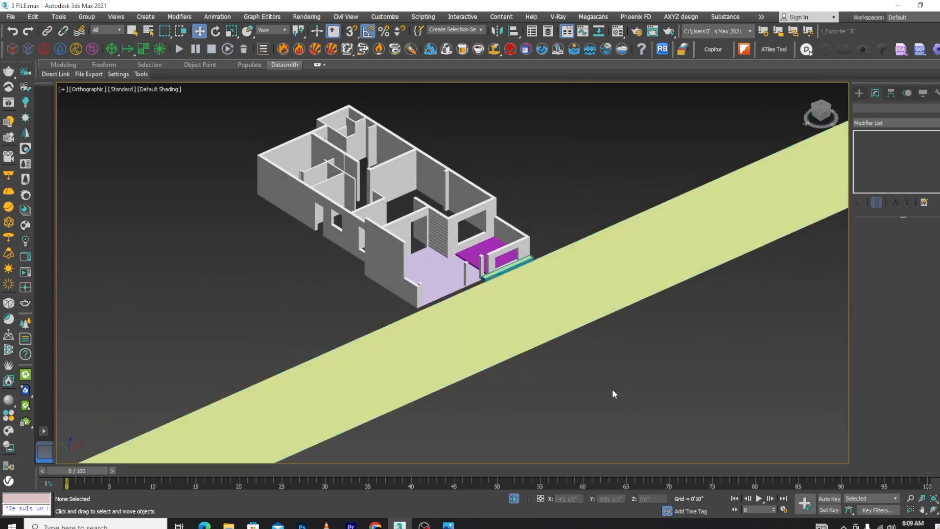
# Lower the long plane along the vertical axis to about 0'8 1/2" below ground level in a wireframe left view
pyautogui.scroll(5, 527, 276)
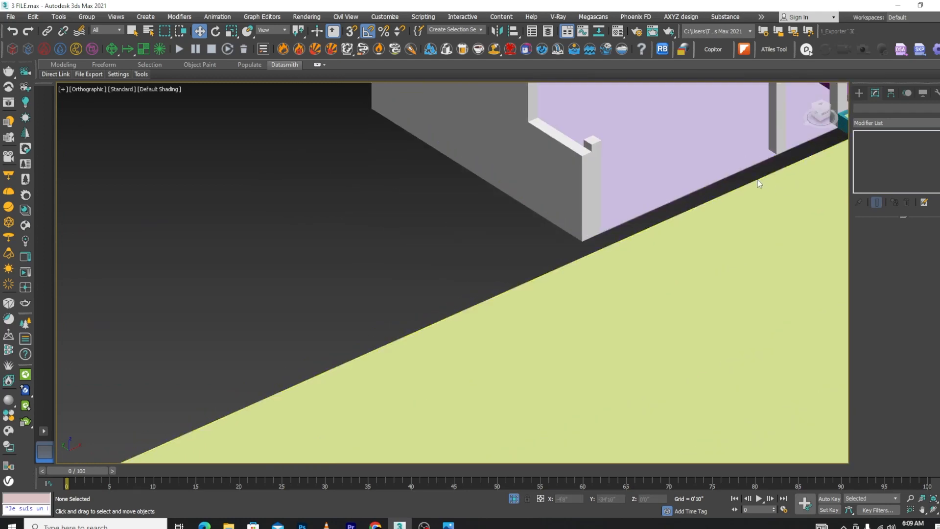
pyautogui.press('F3')
pyautogui.scroll(-3, 660, 197)
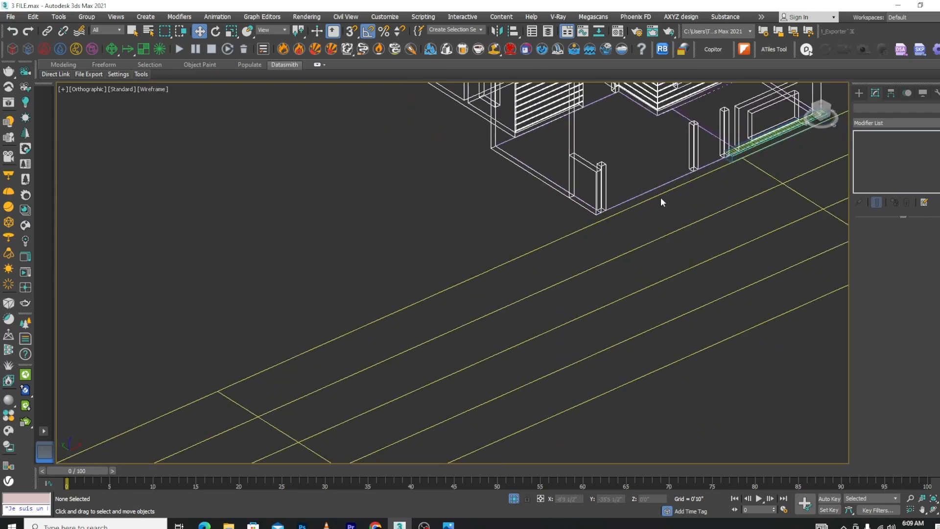
pyautogui.press('l')
pyautogui.scroll(-3, 659, 204)
pyautogui.scroll(3, 626, 233)
pyautogui.click(635, 262)
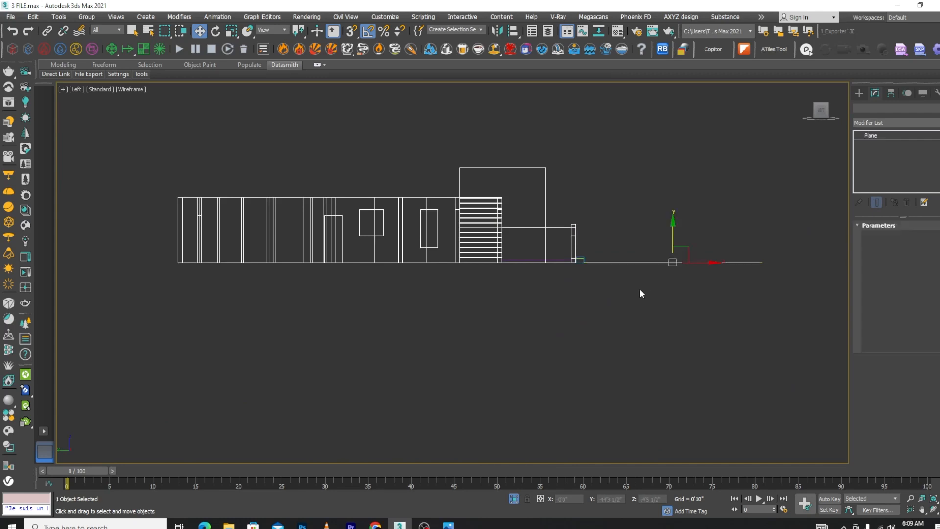
pyautogui.scroll(4, 640, 289)
pyautogui.moveTo(719, 209)
pyautogui.mouseDown()
pyautogui.moveTo(719, 233)
pyautogui.moveTo(718, 222)
pyautogui.mouseUp()
# Reset the long plane's Z position to 0, lower it to about -0'7", and deselect it
pyautogui.click(663, 498)
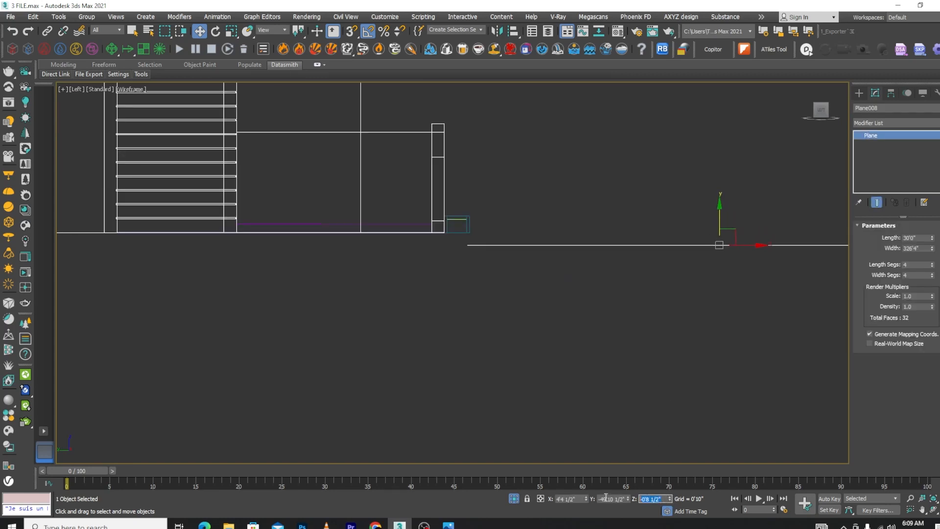
pyautogui.write('0')
pyautogui.press('Return')
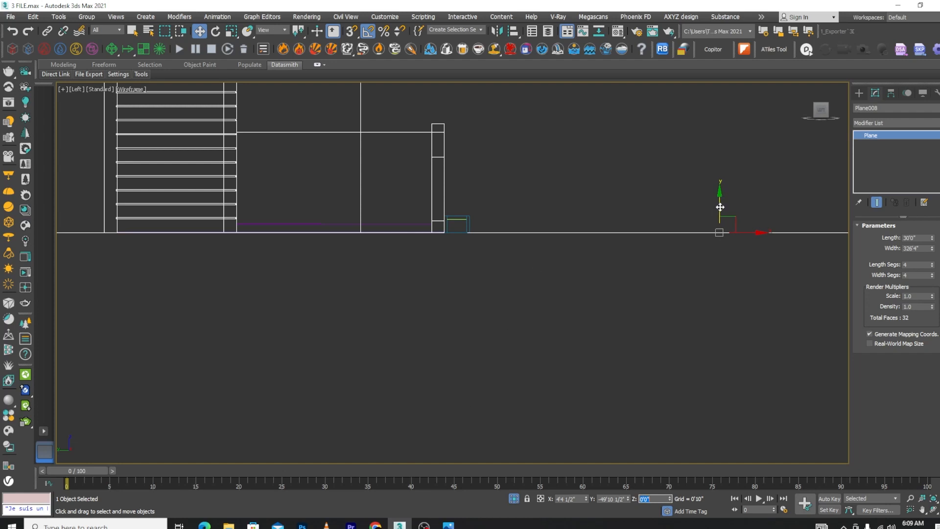
pyautogui.moveTo(721, 206); pyautogui.dragTo(720, 215)
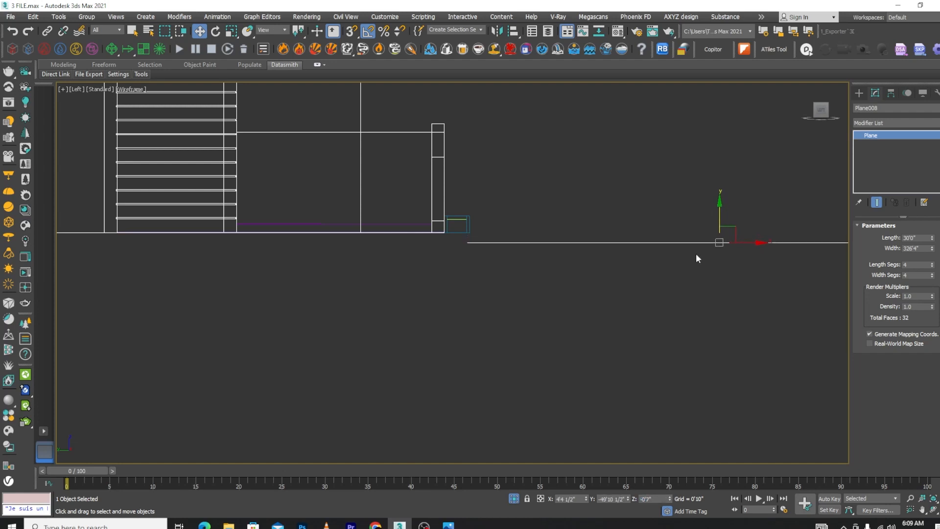
pyautogui.click(577, 380)
# Create a box about 1'4 1/2" by 21'6 1/2" along the courtyard's open front, from the boundary wall corner to the road plane's edge
pyautogui.press('t')
pyautogui.scroll(-3, 568, 245)
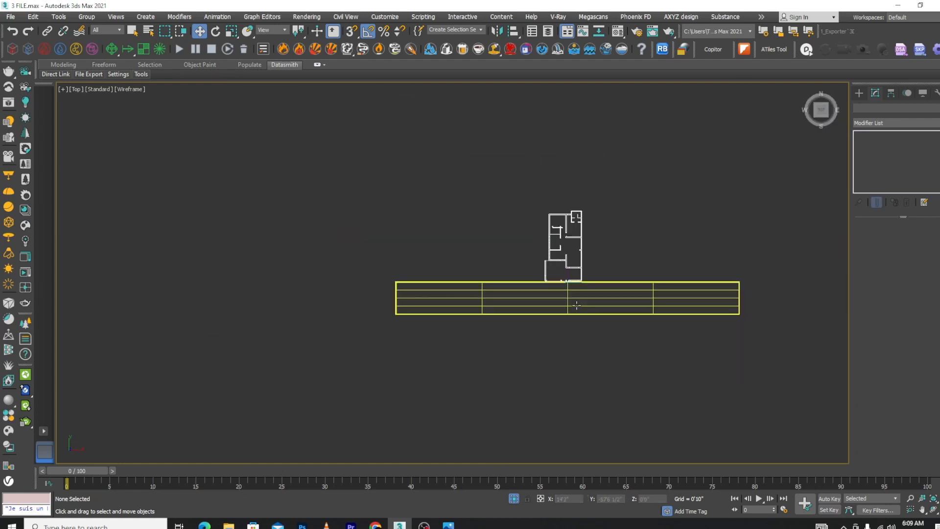
pyautogui.scroll(15, 565, 248)
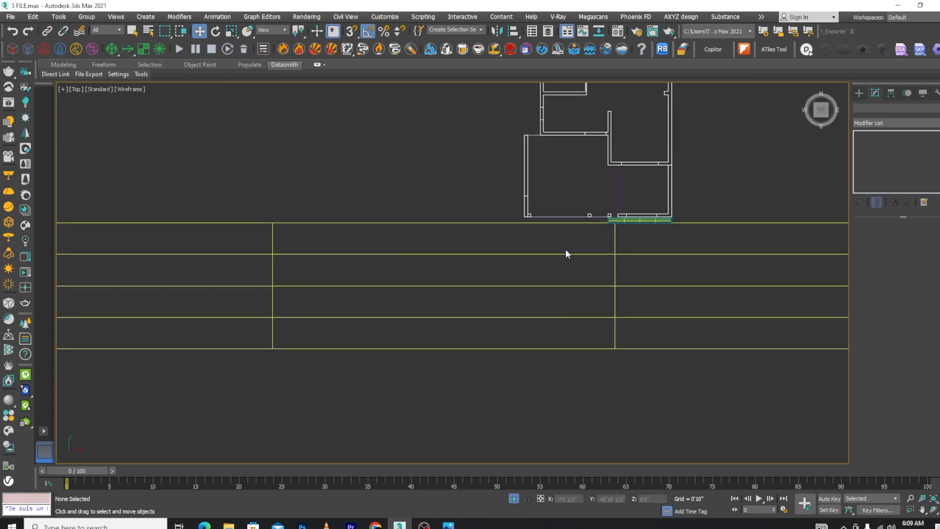
pyautogui.click(858, 93)
pyautogui.click(881, 152)
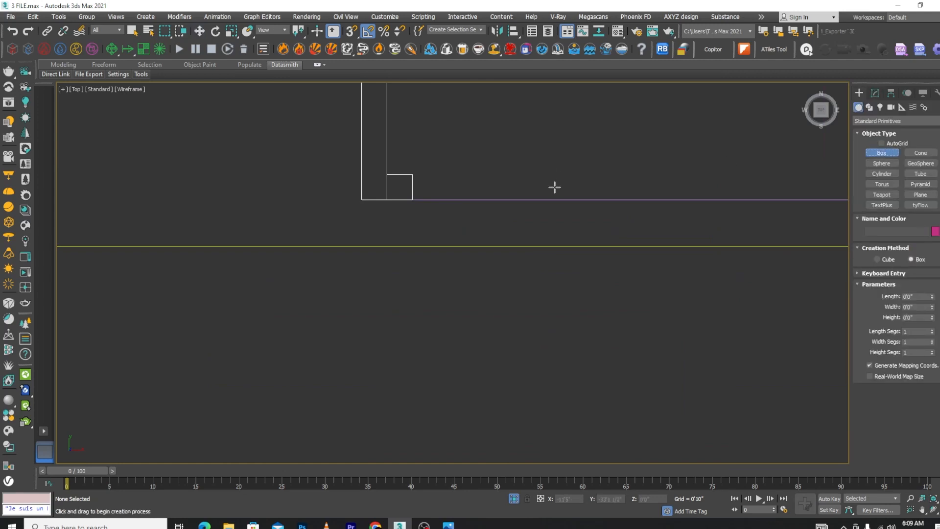
pyautogui.press('s')
pyautogui.moveTo(362, 200); pyautogui.dragTo(702, 240)
pyautogui.scroll(-5, 612, 220)
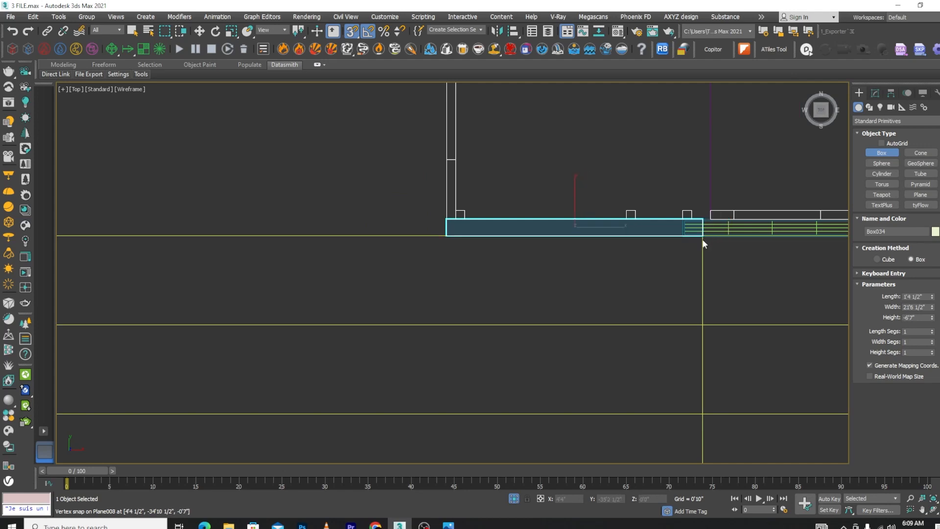
pyautogui.rightClick(703, 240)
pyautogui.keyDown('alt'); pyautogui.moveTo(589, 301); pyautogui.dragTo(648, 236, button='middle'); pyautogui.keyUp('alt')
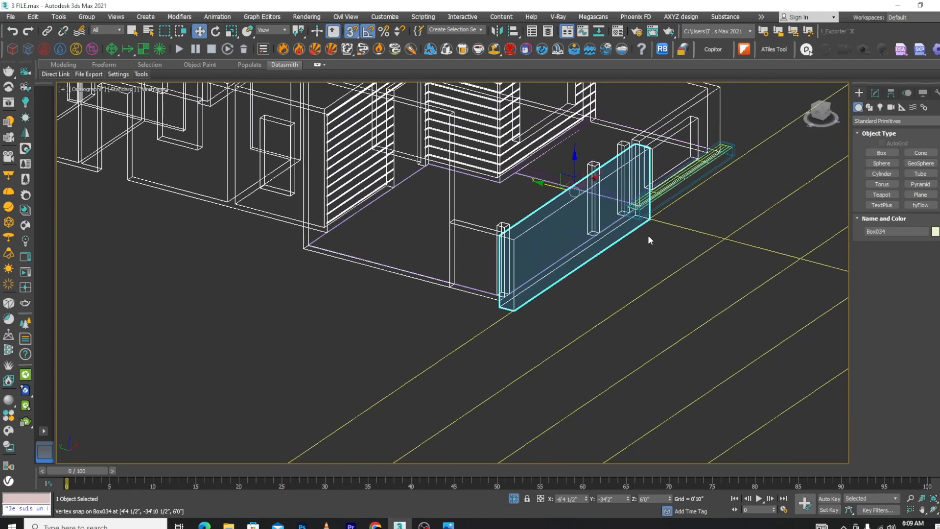
# Set the new box's height to 0'6" and its Z position to 0
pyautogui.press('l')
pyautogui.scroll(6, 548, 210)
pyautogui.click(874, 93)
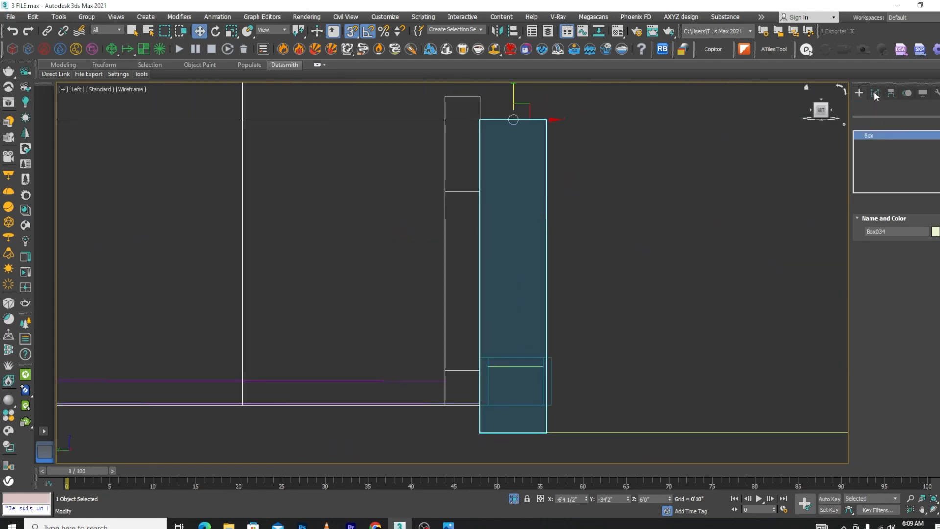
pyautogui.doubleClick(921, 259)
pyautogui.write('6')
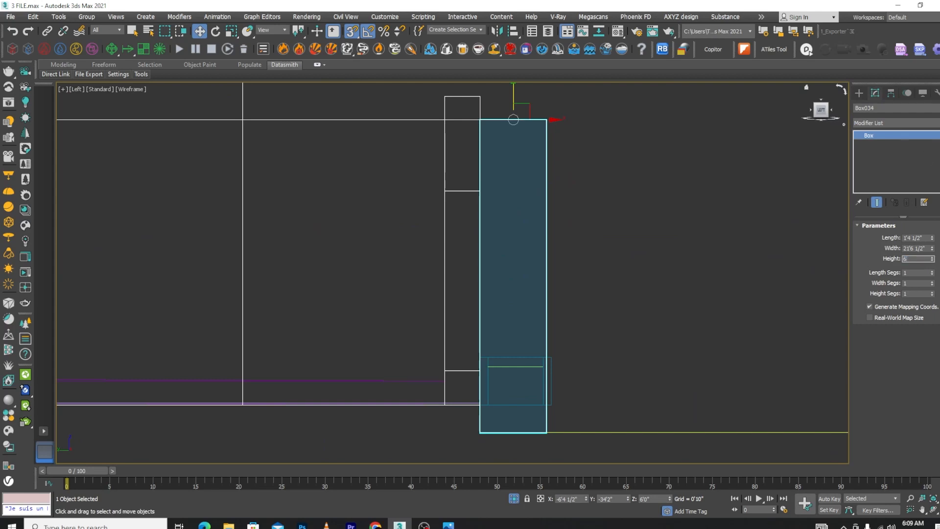
pyautogui.press('Return')
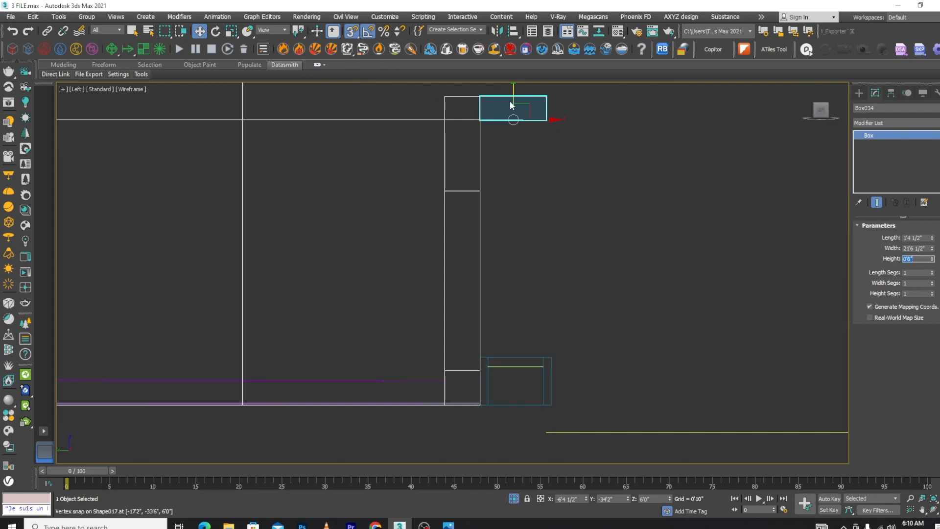
pyautogui.doubleClick(650, 499)
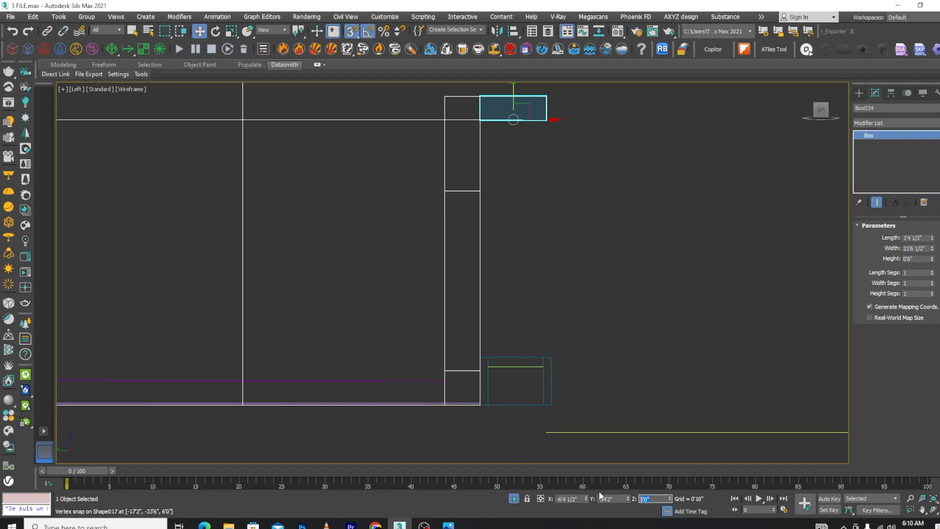
pyautogui.write('0')
pyautogui.press('Return')
pyautogui.scroll(-2, 485, 289)
pyautogui.scroll(5, 513, 345)
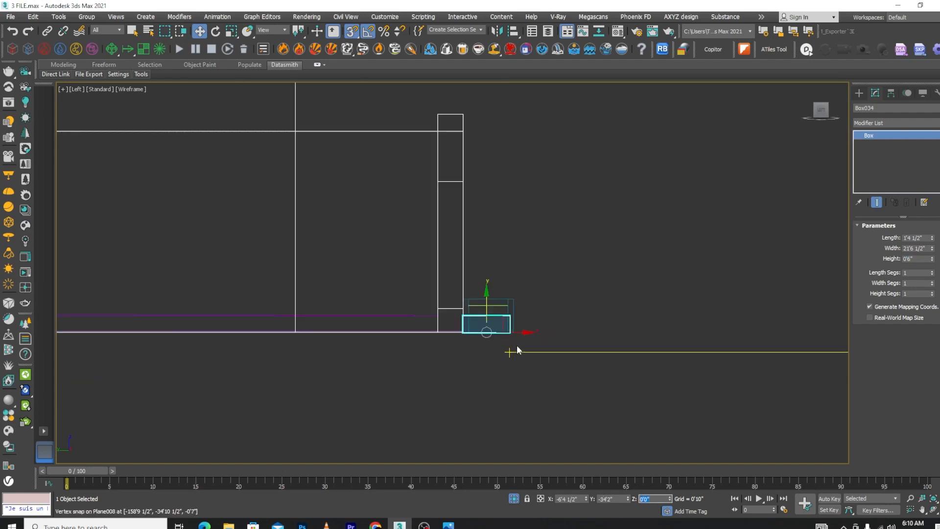
# Set the box's height to 0'1", then reduce it to 0'0 1/2"
pyautogui.click(559, 322)
pyautogui.click(490, 295)
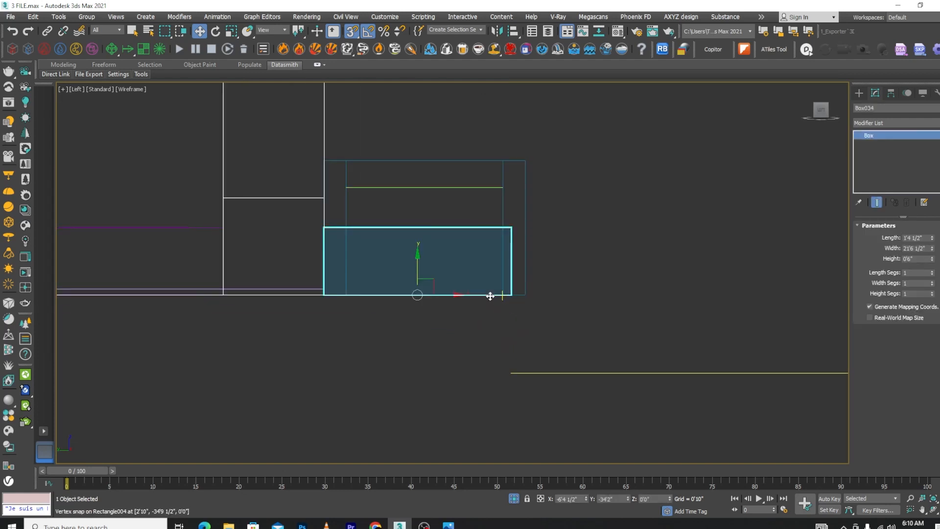
pyautogui.scroll(-4, 548, 274)
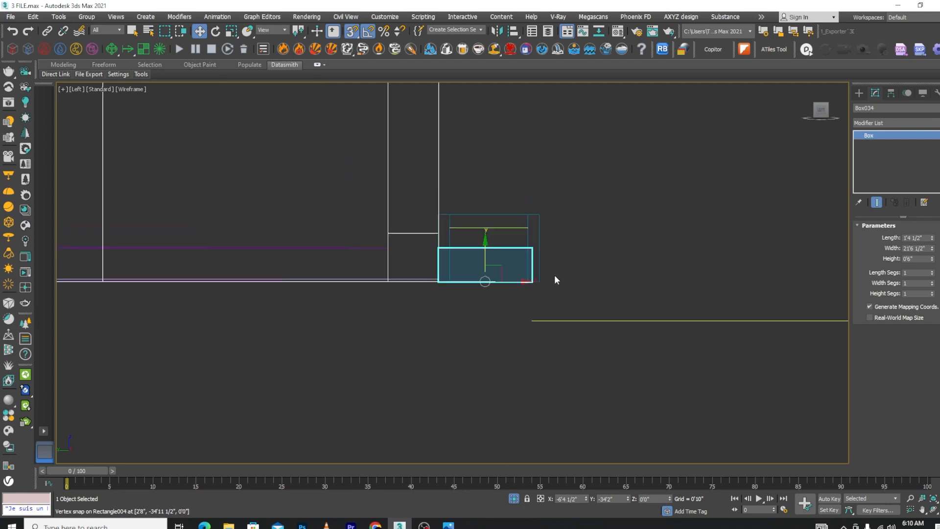
pyautogui.scroll(4, 561, 281)
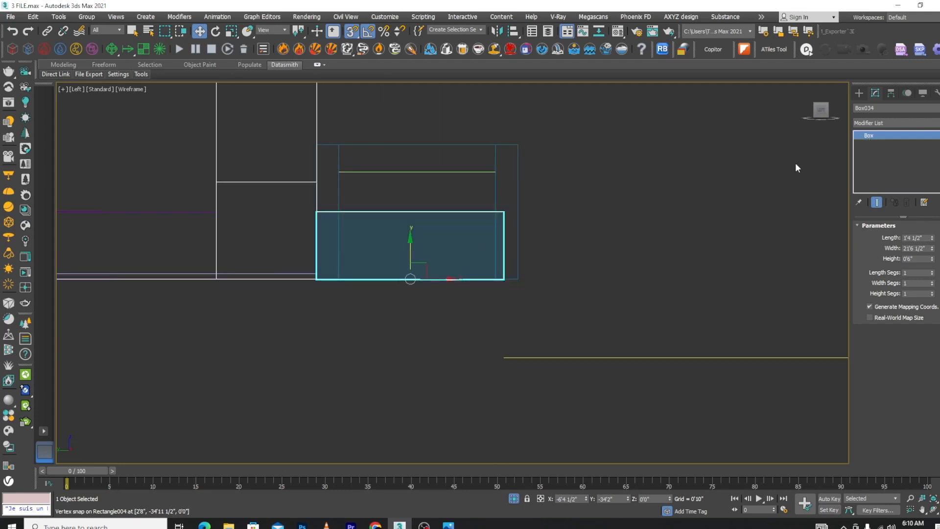
pyautogui.rightClick(568, 170)
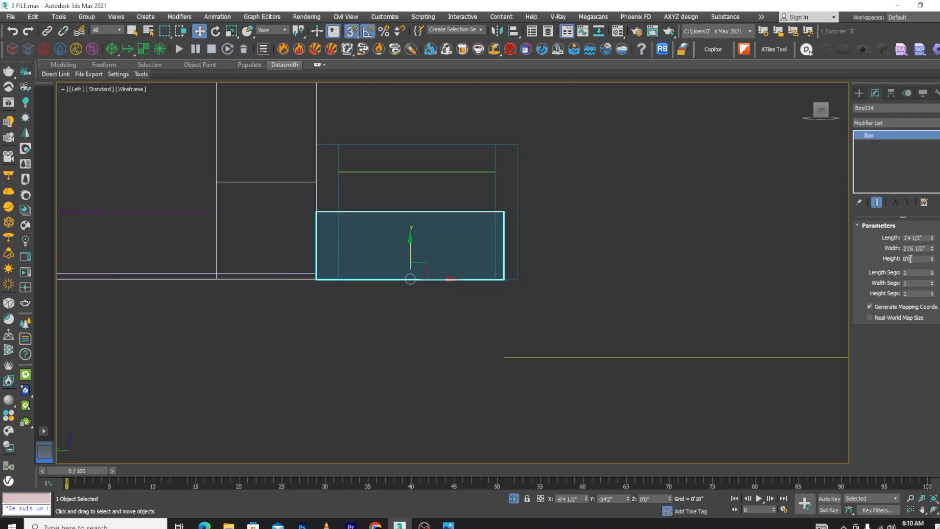
pyautogui.write('1')
pyautogui.press('Return')
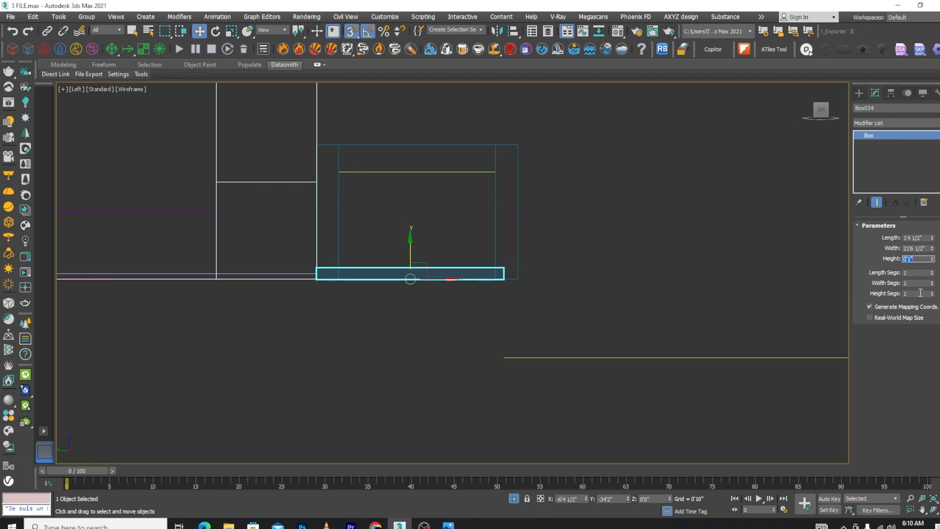
pyautogui.moveTo(932, 263); pyautogui.dragTo(931, 277)
# Convert the thin box to an editable poly and lower it to about -0'7 1/2", level with the road plane
pyautogui.rightClick(511, 264)
pyautogui.moveTo(539, 366)
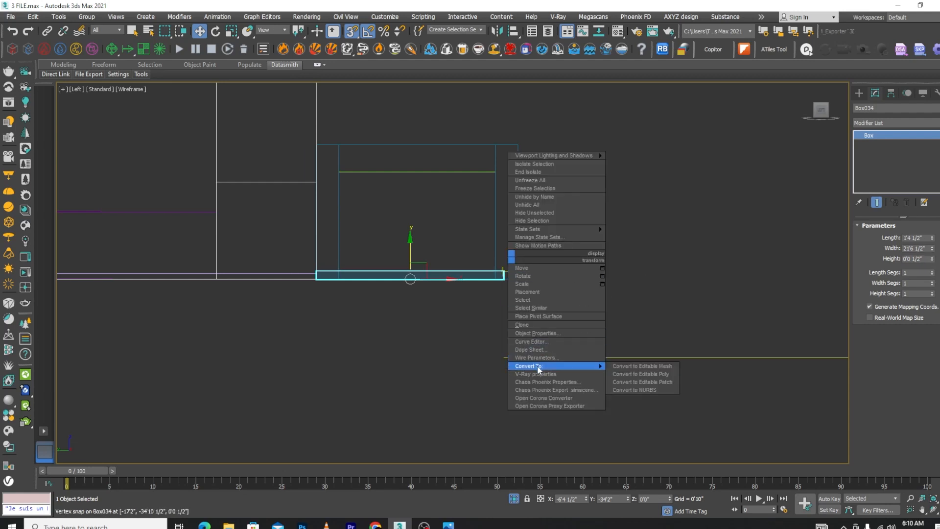
pyautogui.click(635, 374)
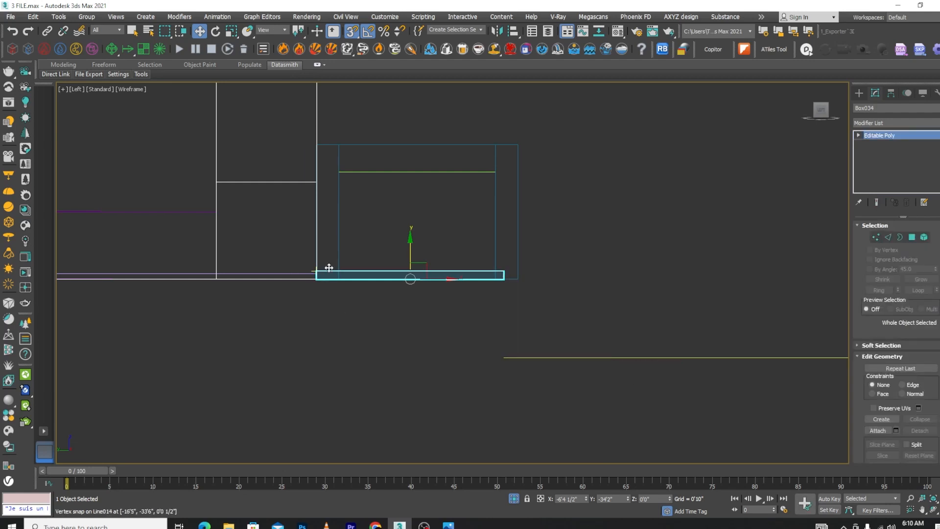
pyautogui.moveTo(415, 254)
pyautogui.mouseDown()
pyautogui.moveTo(425, 268)
pyautogui.moveTo(504, 301)
pyautogui.moveTo(502, 363)
pyautogui.mouseUp()
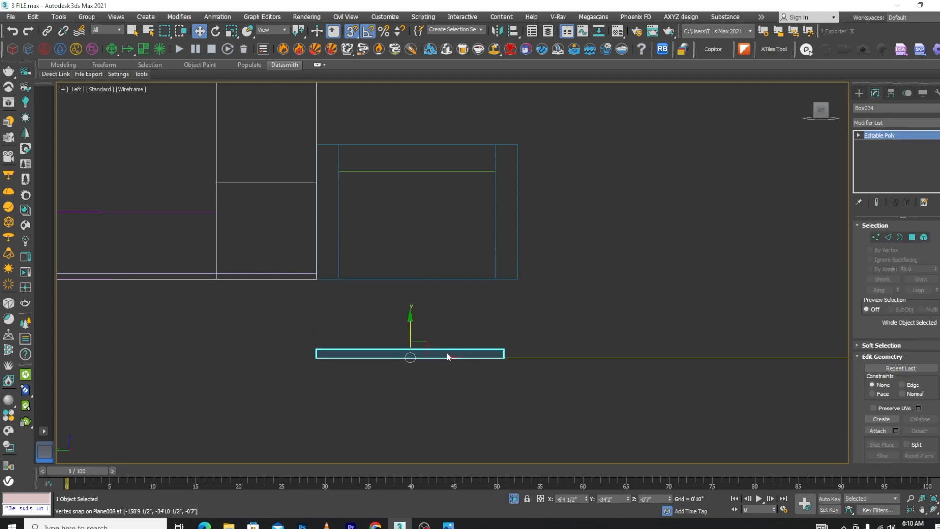
pyautogui.moveTo(411, 325); pyautogui.dragTo(415, 335)
# Raise the thin box's two house-side top vertices to the courtyard slab level, about 0'0 1/2", to form a sloping ramp
pyautogui.click(876, 237)
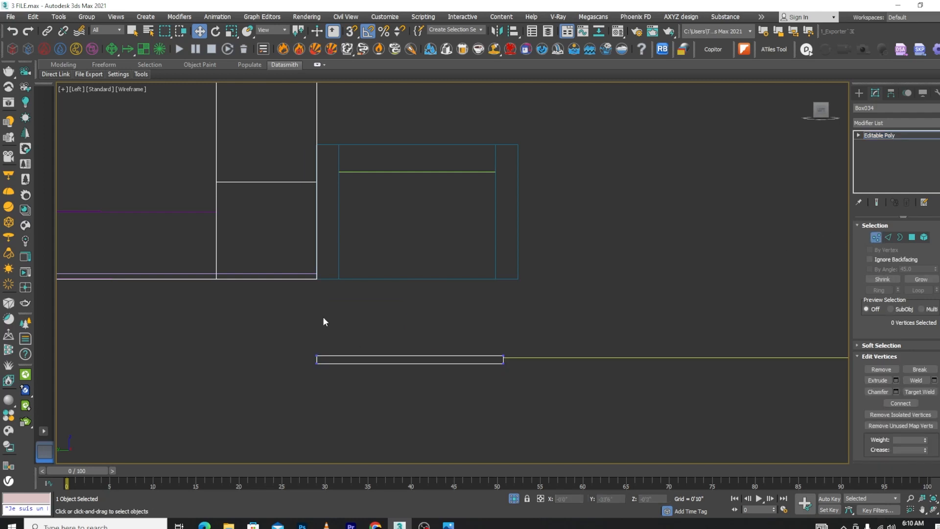
pyautogui.moveTo(299, 356); pyautogui.dragTo(300, 356)
pyautogui.moveTo(318, 324); pyautogui.dragTo(318, 273)
pyautogui.press('s')
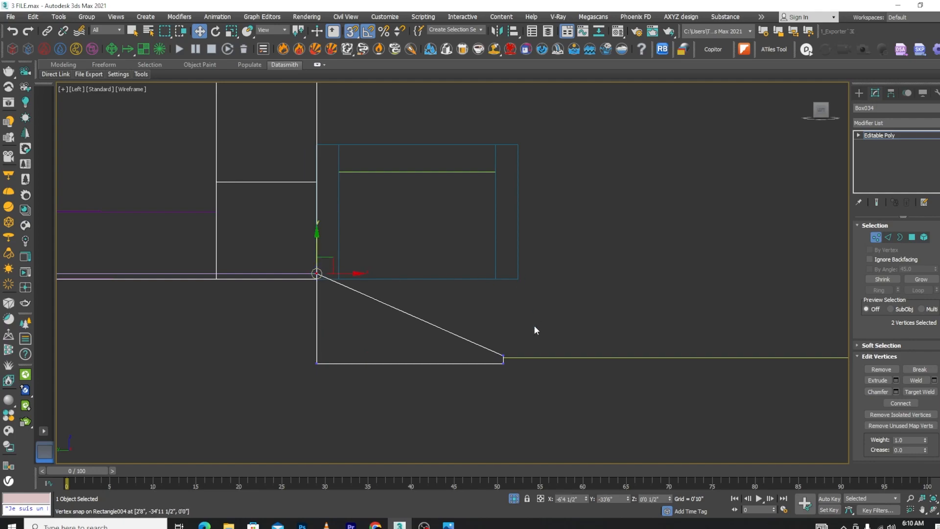
pyautogui.scroll(-6, 533, 325)
pyautogui.moveTo(534, 325)
pyautogui.keyDown('alt'); pyautogui.mouseDown(button='middle')
pyautogui.moveTo(541, 356)
pyautogui.moveTo(527, 356)
pyautogui.mouseUp(button='middle'); pyautogui.keyUp('alt')
pyautogui.press('F3')
pyautogui.scroll(-4, 529, 351)
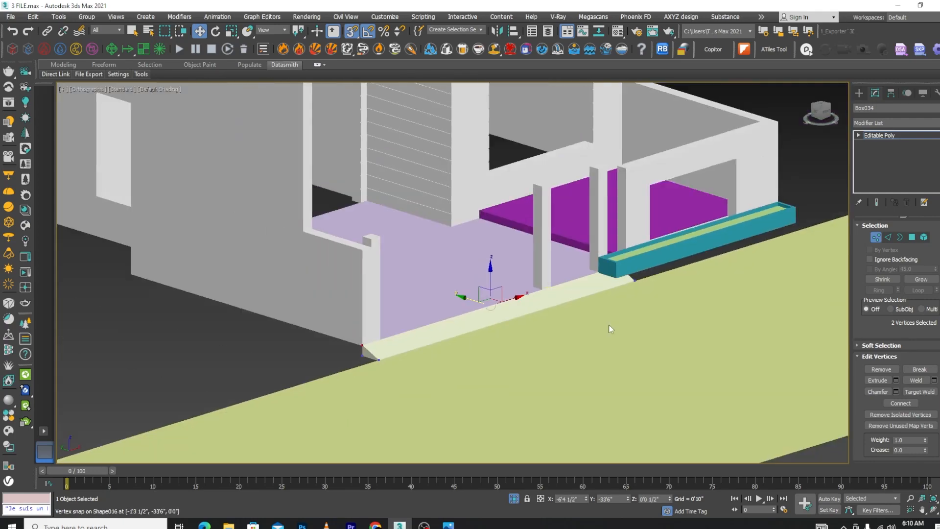
pyautogui.moveTo(610, 327)
pyautogui.keyDown('alt'); pyautogui.mouseDown(button='middle')
pyautogui.moveTo(483, 338)
pyautogui.moveTo(643, 323)
pyautogui.mouseUp(button='middle'); pyautogui.keyUp('alt')
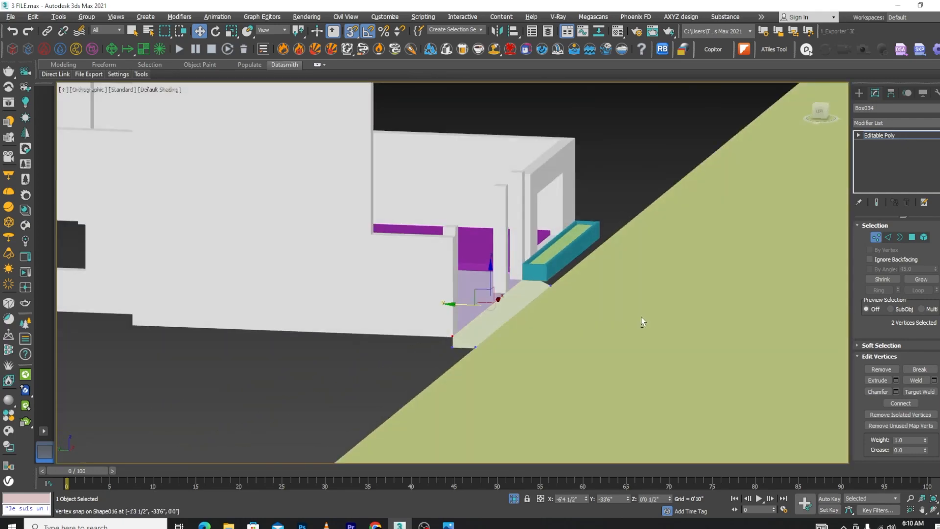
pyautogui.scroll(5, 708, 245)
pyautogui.click(876, 238)
pyautogui.scroll(-3, 594, 256)
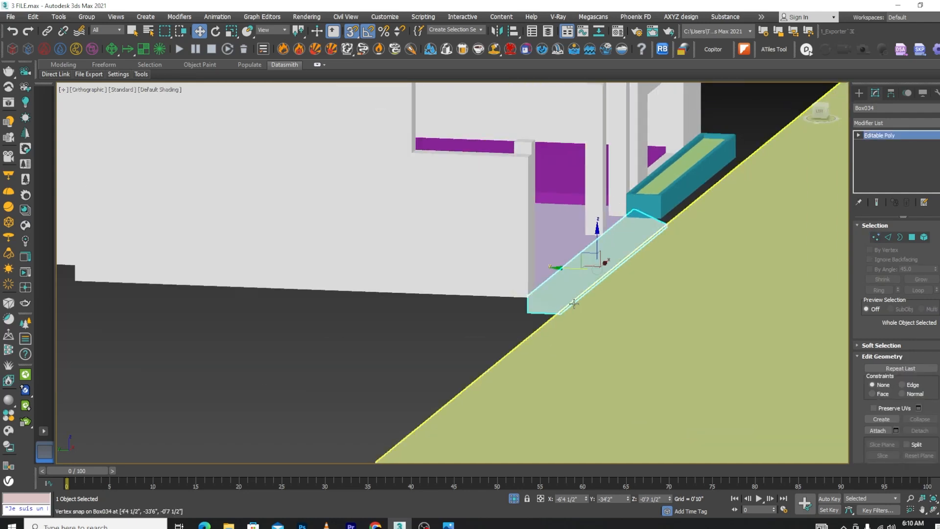
pyautogui.scroll(6, 607, 260)
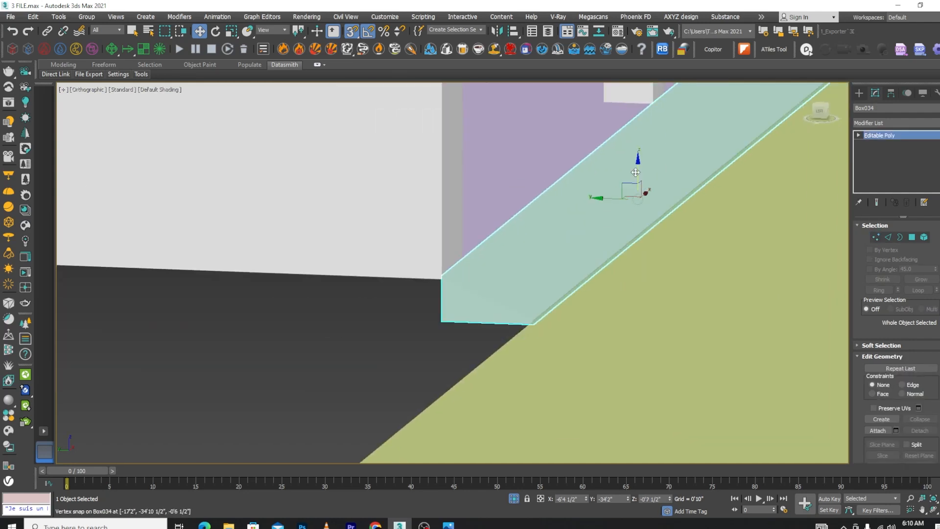
# Lower the ramp's two road-side top vertices to Z -0'7" so they meet the road plane
pyautogui.press('l')
pyautogui.press('F3')
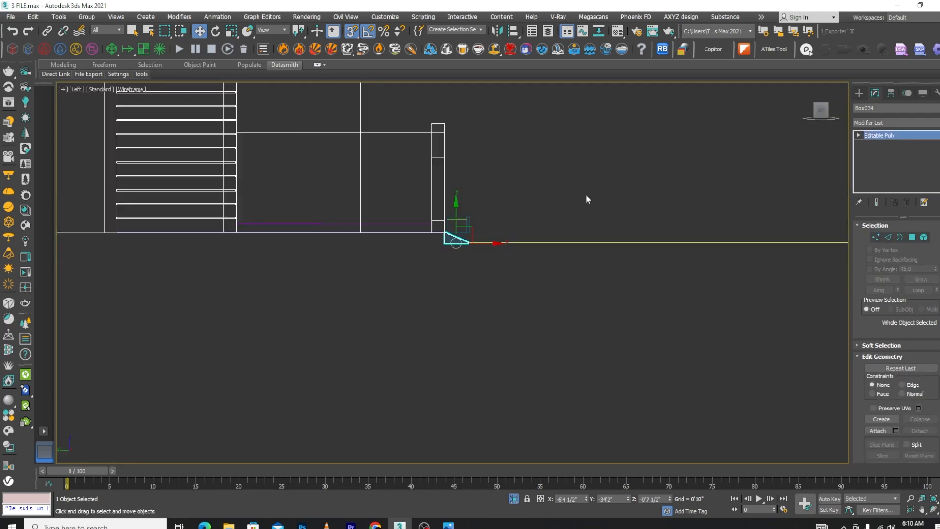
pyautogui.scroll(3, 586, 199)
pyautogui.scroll(4, 499, 235)
pyautogui.scroll(5, 568, 188)
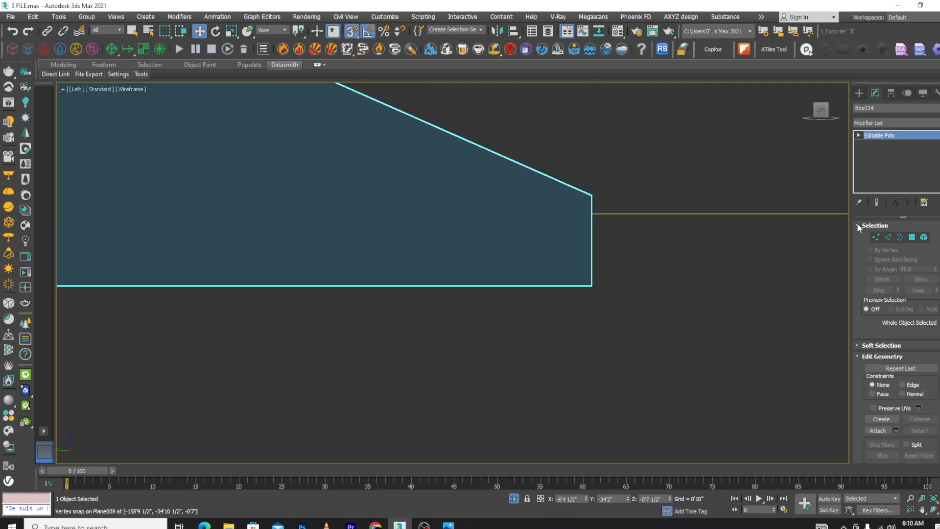
pyautogui.press('1')
pyautogui.moveTo(592, 174); pyautogui.dragTo(499, 216)
pyautogui.scroll(4, 568, 202)
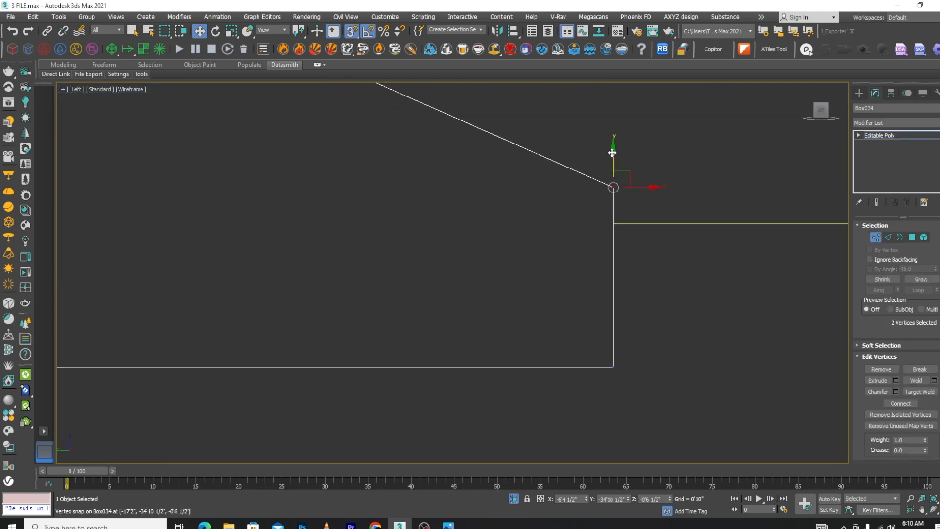
pyautogui.moveTo(612, 153); pyautogui.dragTo(616, 218)
pyautogui.scroll(-6, 609, 246)
pyautogui.press('F3')
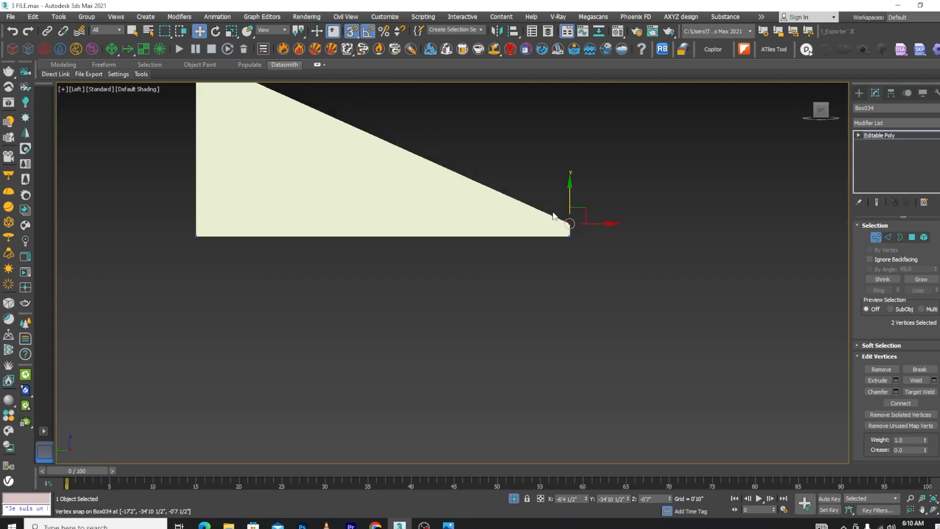
pyautogui.scroll(-4, 558, 217)
# Move the ramp's four road-side vertices outward along Y to about -37'0 1/2" over the road plane, and leave vertex editing
pyautogui.press('t')
pyautogui.scroll(-6, 651, 230)
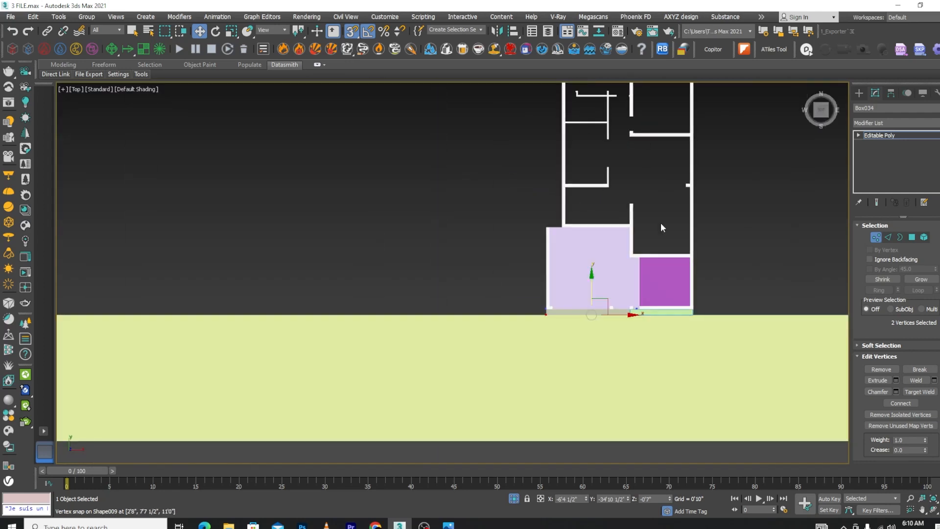
pyautogui.scroll(5, 657, 294)
pyautogui.press('F3')
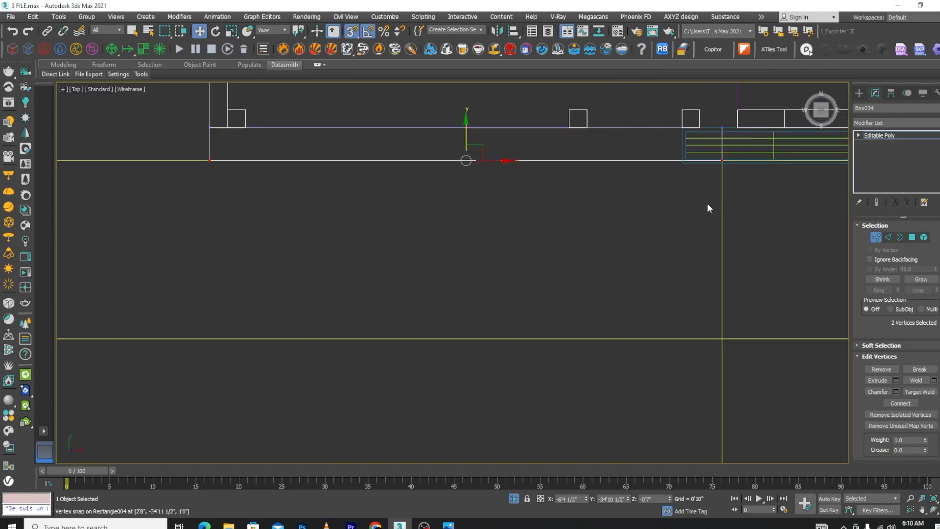
pyautogui.scroll(-3, 720, 181)
pyautogui.moveTo(188, 197); pyautogui.dragTo(188, 197)
pyautogui.press('F3')
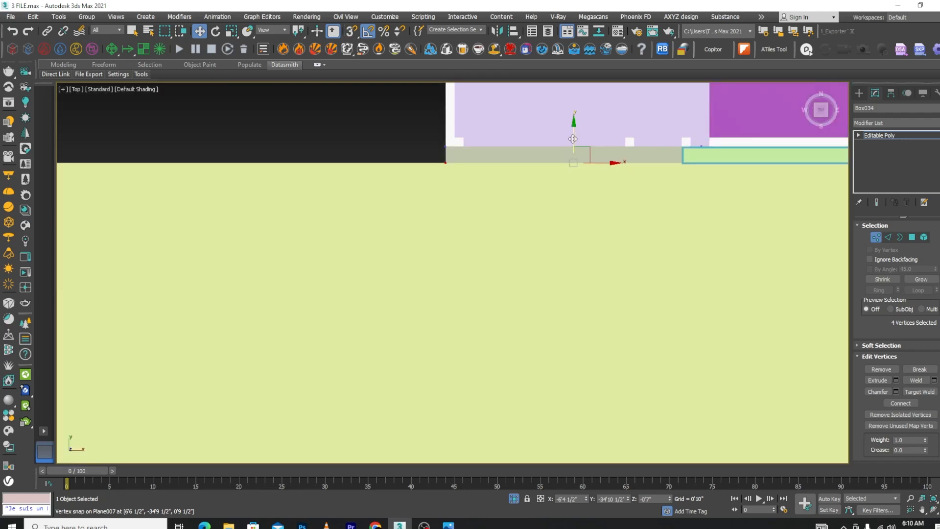
pyautogui.moveTo(573, 139); pyautogui.dragTo(580, 168)
pyautogui.press('F3')
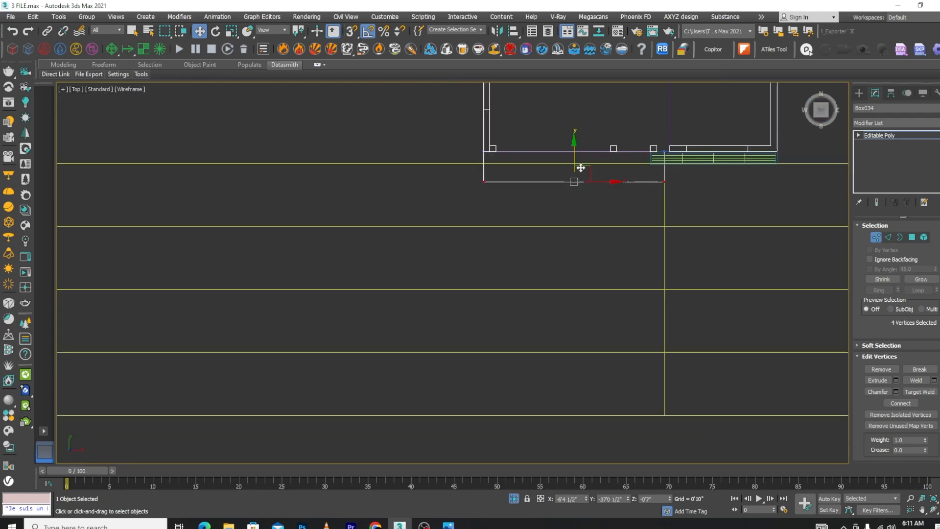
pyautogui.moveTo(580, 168)
pyautogui.keyDown('alt'); pyautogui.mouseDown(button='middle')
pyautogui.moveTo(636, 204)
pyautogui.moveTo(650, 167)
pyautogui.mouseUp(button='middle'); pyautogui.keyUp('alt')
pyautogui.press('F3')
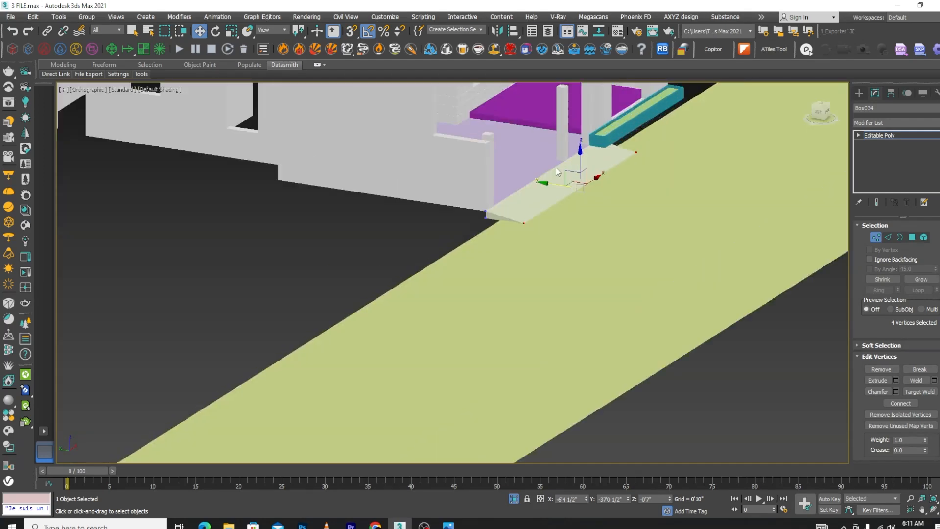
pyautogui.scroll(5, 556, 167)
pyautogui.scroll(-5, 540, 173)
pyautogui.click(875, 238)
pyautogui.scroll(-6, 531, 210)
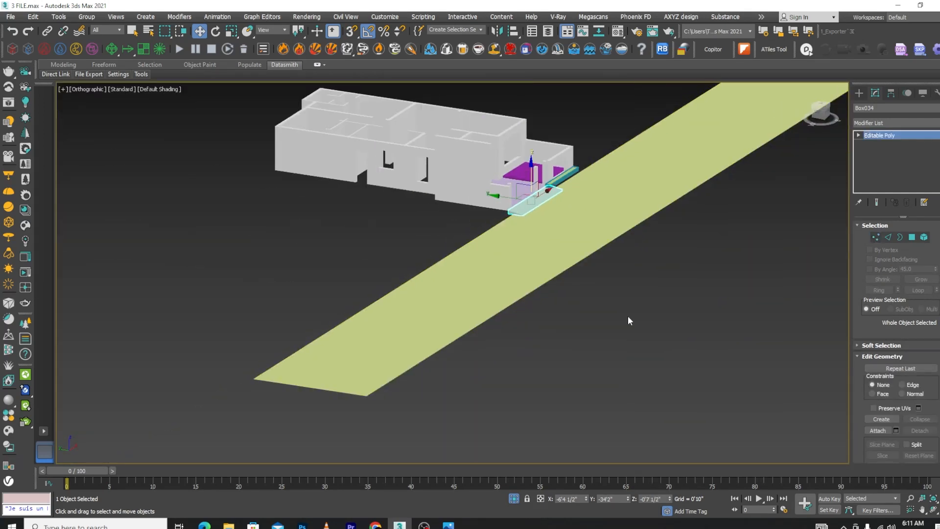
# Move the road plane along Y to about -52'0 1/2", snapping its house-side edge to the ramp's road-side edge
pyautogui.click(628, 318)
pyautogui.click(539, 229)
pyautogui.press('t')
pyautogui.scroll(-6, 540, 233)
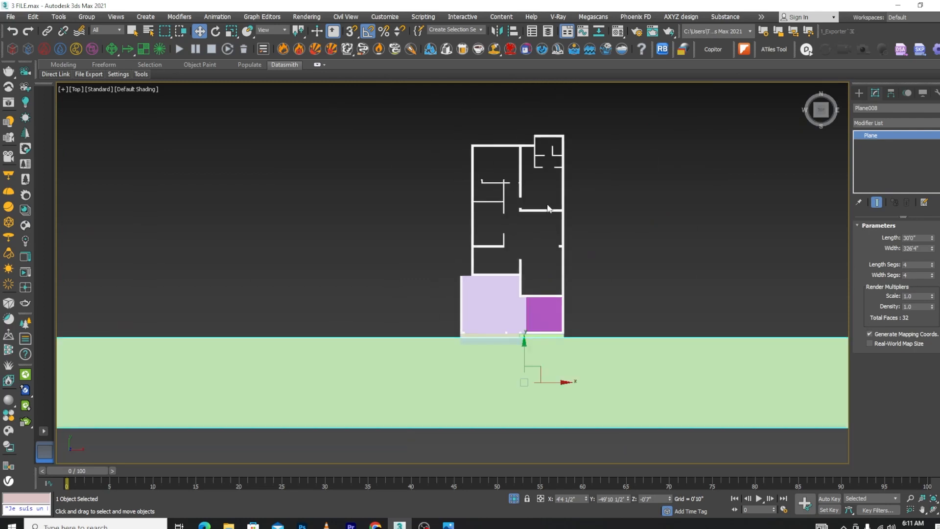
pyautogui.scroll(8, 568, 142)
pyautogui.scroll(-8, 567, 142)
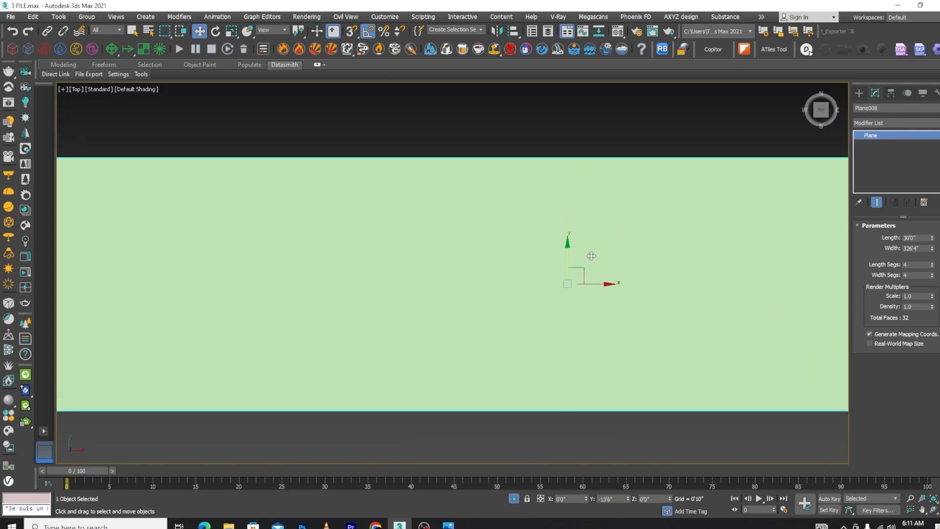
pyautogui.scroll(6, 553, 208)
pyautogui.press('F3')
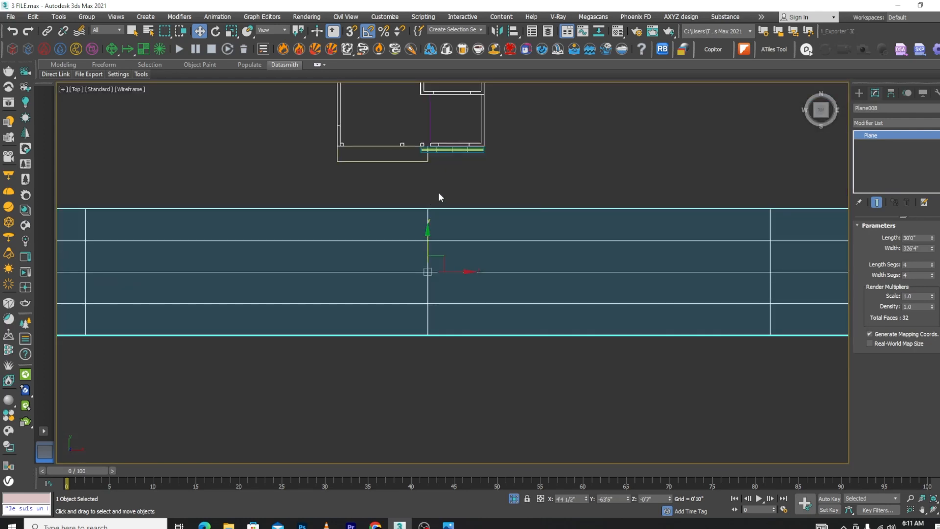
pyautogui.press('s')
pyautogui.scroll(3, 427, 190)
pyautogui.moveTo(435, 231); pyautogui.dragTo(434, 133)
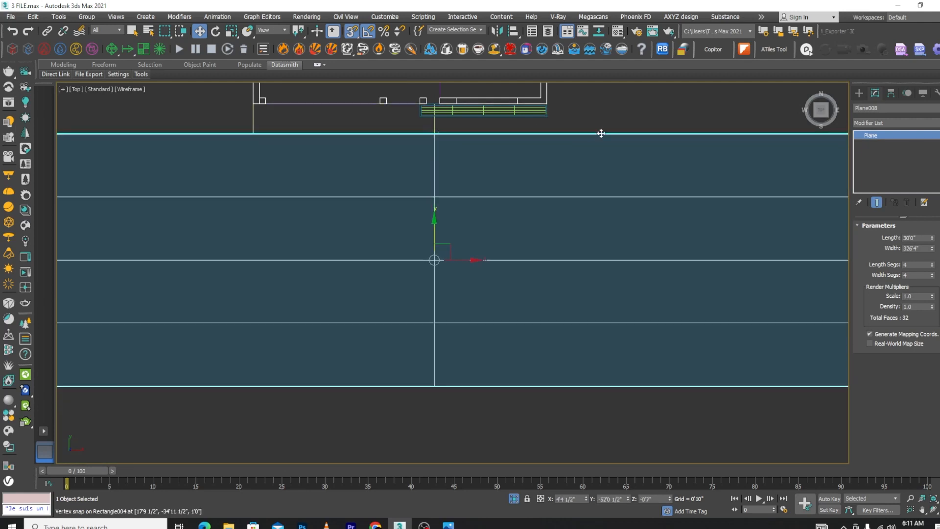
pyautogui.press('F3')
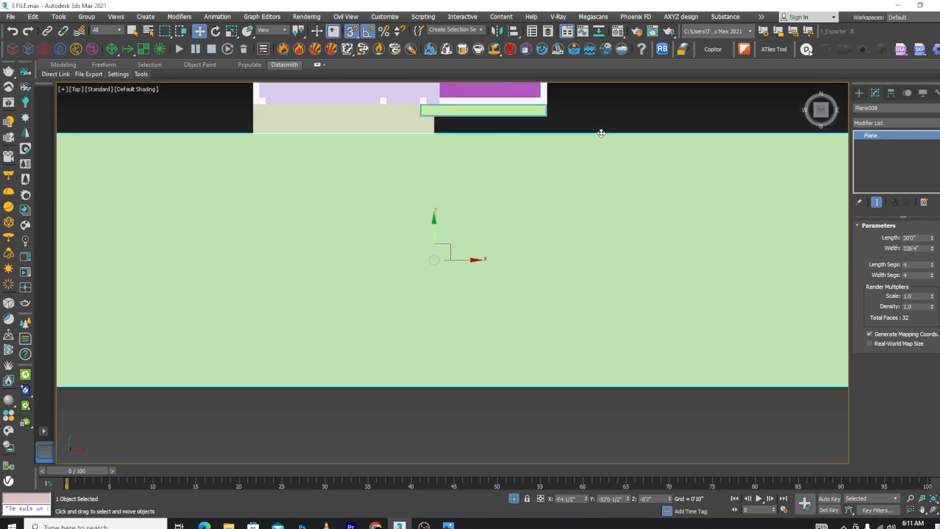
pyautogui.scroll(-3, 600, 133)
pyautogui.keyDown('alt'); pyautogui.moveTo(552, 279); pyautogui.dragTo(594, 225, button='middle'); pyautogui.keyUp('alt')
pyautogui.click(583, 228)
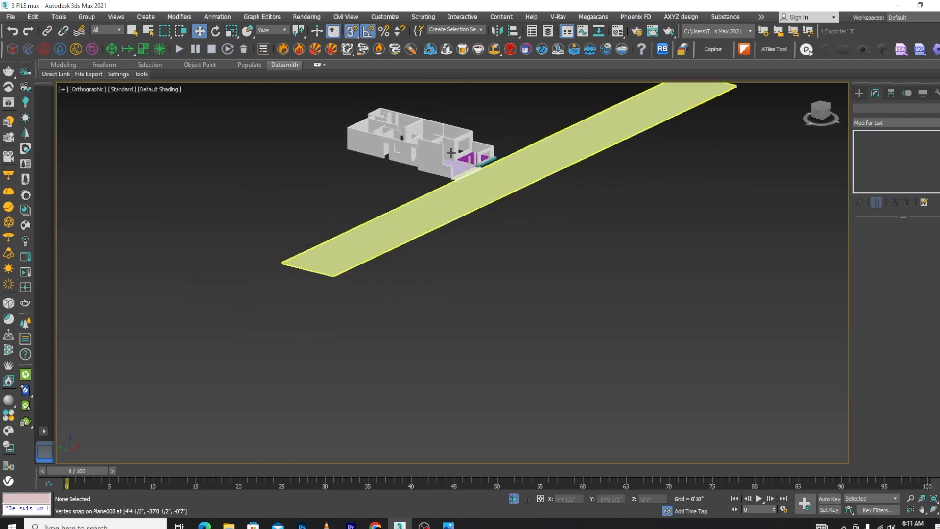
# Inspect the junction between the road plane and the ramp, and save the scene
pyautogui.scroll(4, 382, 133)
pyautogui.keyDown('alt'); pyautogui.moveTo(613, 294); pyautogui.dragTo(597, 321, button='middle'); pyautogui.keyUp('alt')
pyautogui.scroll(-2, 535, 292)
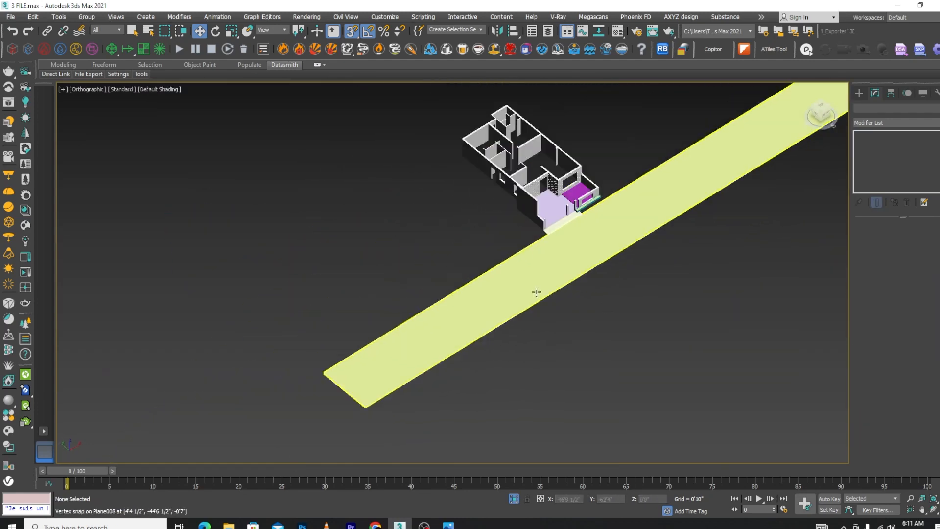
pyautogui.scroll(2, 552, 109)
pyautogui.scroll(-1, 605, 223)
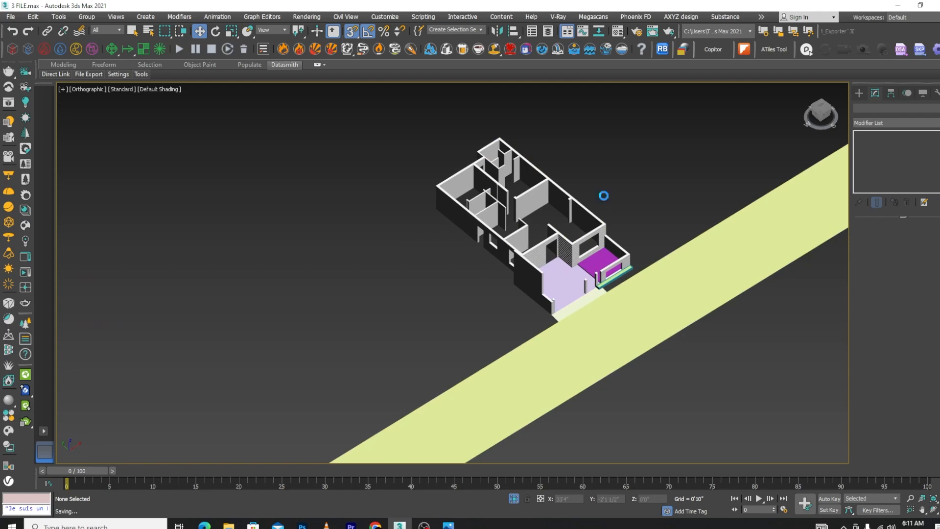
pyautogui.scroll(5, 630, 250)
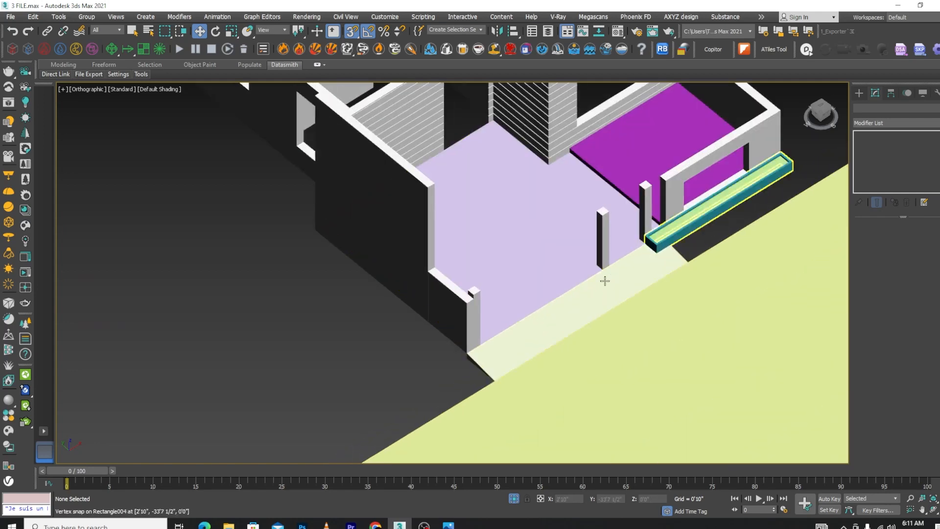
# Shorten the ramp by snapping its four planter-side end vertices along X to the middle column's edge at about -1'3 1/2"
pyautogui.scroll(-5, 552, 315)
pyautogui.keyDown('alt'); pyautogui.moveTo(604, 380); pyautogui.dragTo(610, 321, button='middle'); pyautogui.keyUp('alt')
pyautogui.scroll(5, 671, 279)
pyautogui.click(672, 285)
pyautogui.scroll(3, 672, 284)
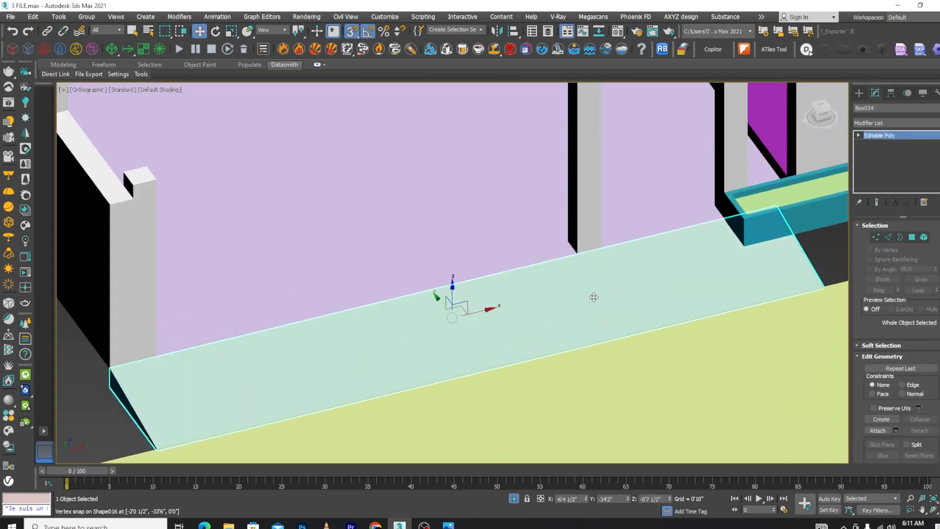
pyautogui.click(875, 237)
pyautogui.scroll(-3, 624, 243)
pyautogui.moveTo(644, 196); pyautogui.dragTo(595, 395)
pyautogui.scroll(2, 646, 257)
pyautogui.moveTo(655, 255); pyautogui.dragTo(474, 268)
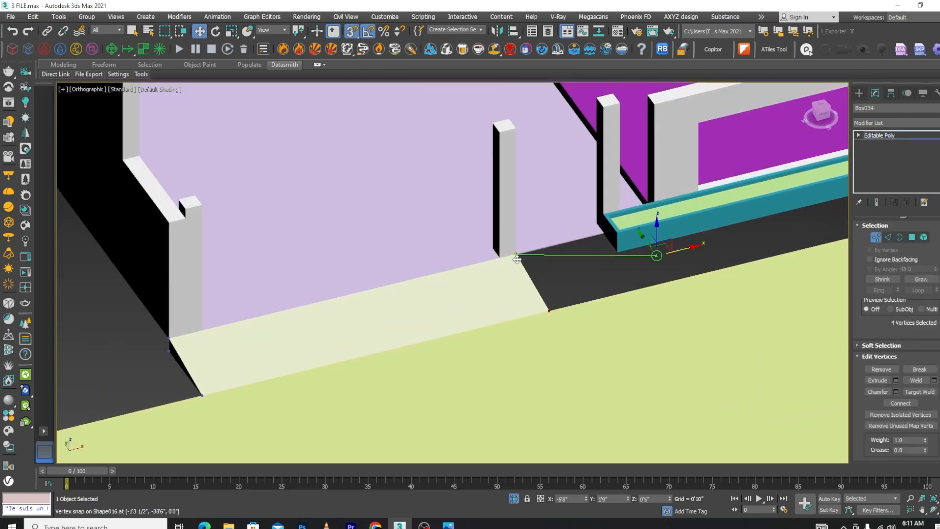
pyautogui.scroll(-5, 571, 277)
pyautogui.scroll(5, 546, 262)
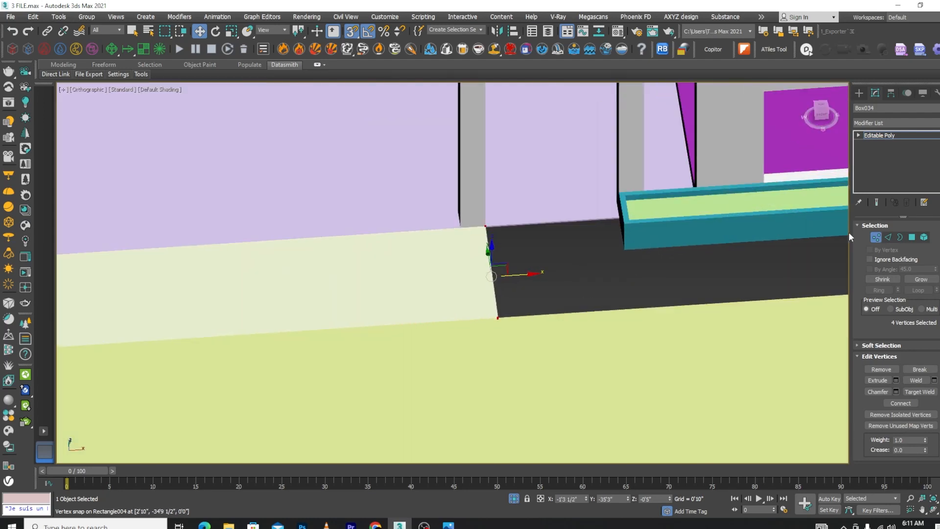
pyautogui.click(875, 239)
# Create a box from the shortened ramp's end to the planter's corner, 1'5 1/2" long, 4'0" wide and 0'7 1/2" high
pyautogui.click(858, 93)
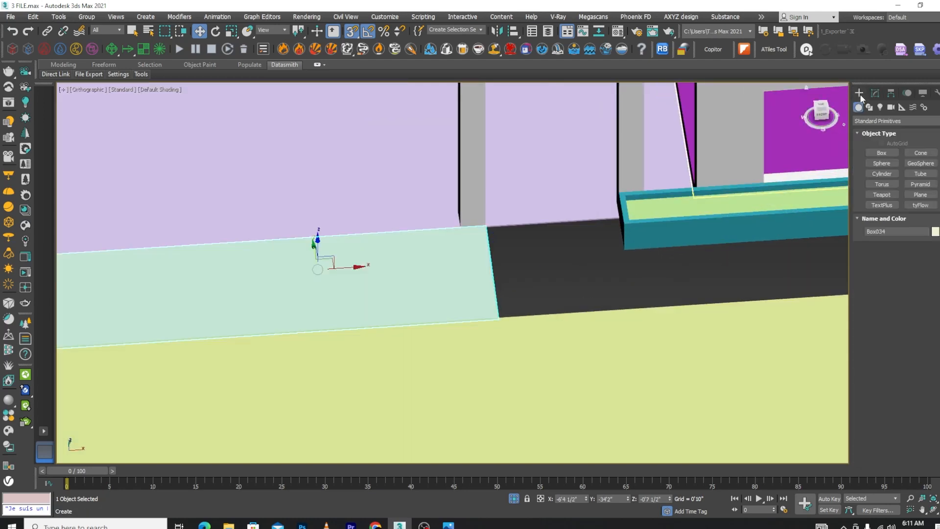
pyautogui.click(881, 153)
pyautogui.scroll(3, 516, 306)
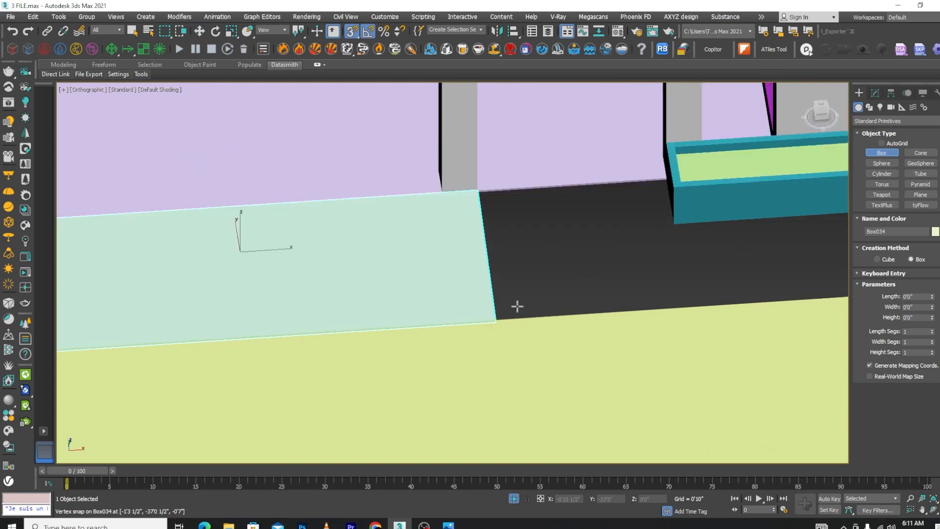
pyautogui.press('F3')
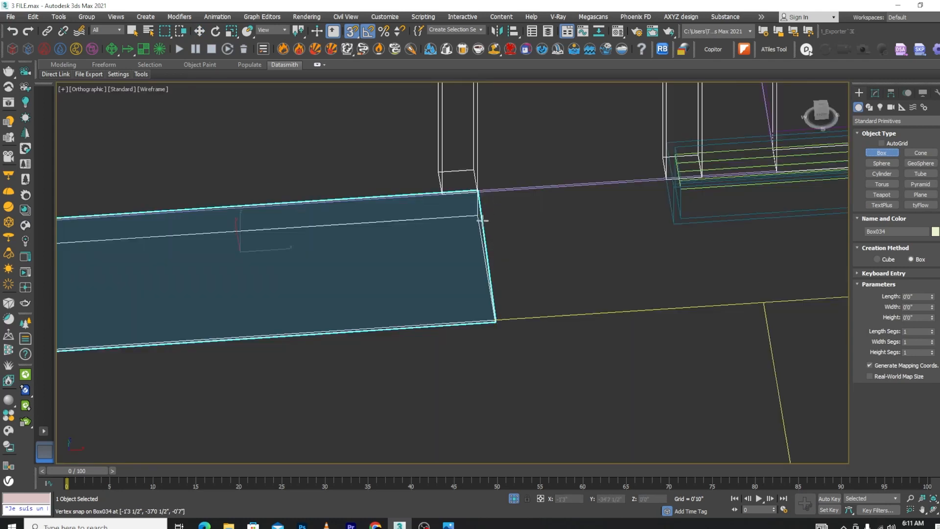
pyautogui.moveTo(478, 216); pyautogui.dragTo(674, 222)
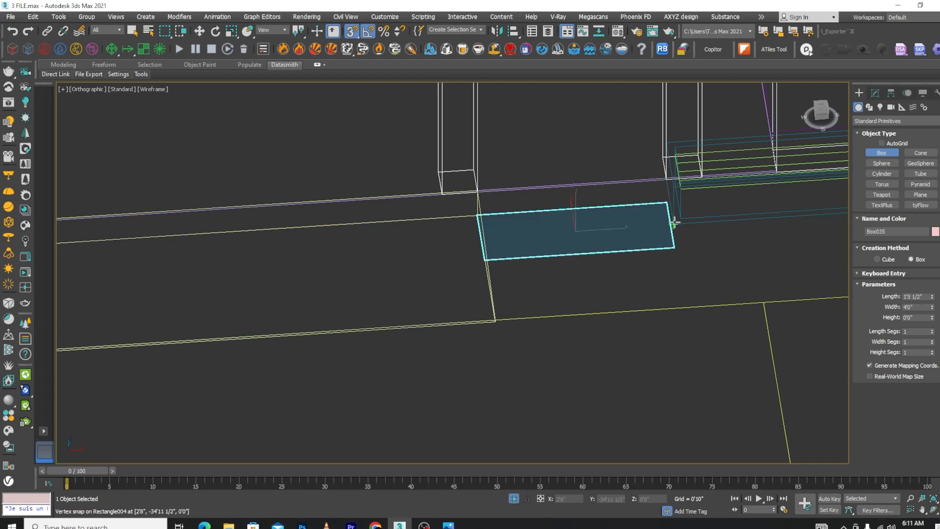
pyautogui.click(673, 225)
pyautogui.press('w')
pyautogui.keyDown('alt'); pyautogui.moveTo(672, 248); pyautogui.dragTo(668, 277, button='middle'); pyautogui.keyUp('alt')
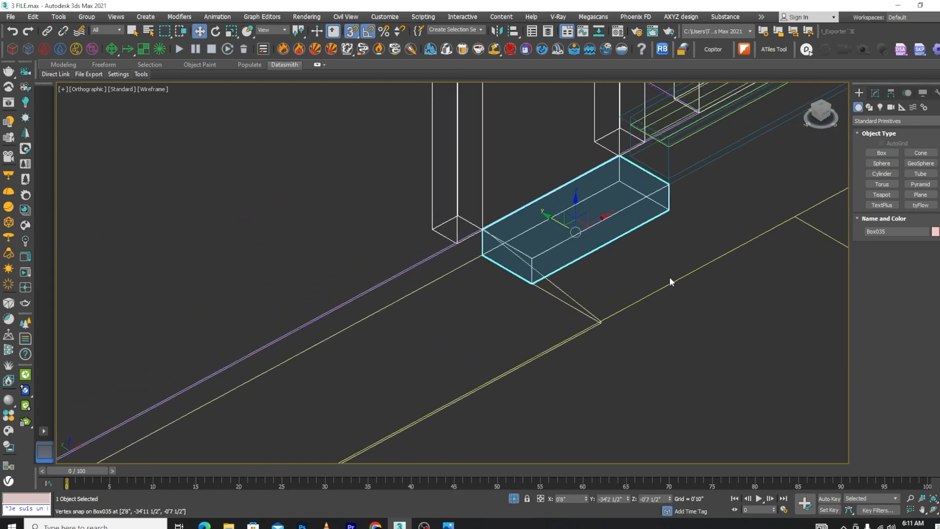
pyautogui.press('F3')
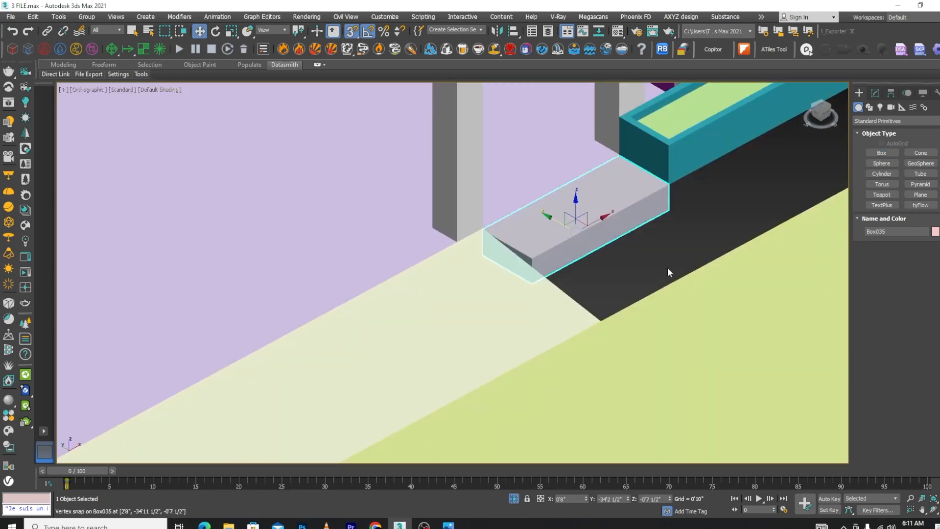
# Set the new box's height to 0'2" and raise it until its top is level with the planter's base
pyautogui.press('l')
pyautogui.press('F3')
pyautogui.scroll(2, 527, 211)
pyautogui.scroll(-5, 621, 186)
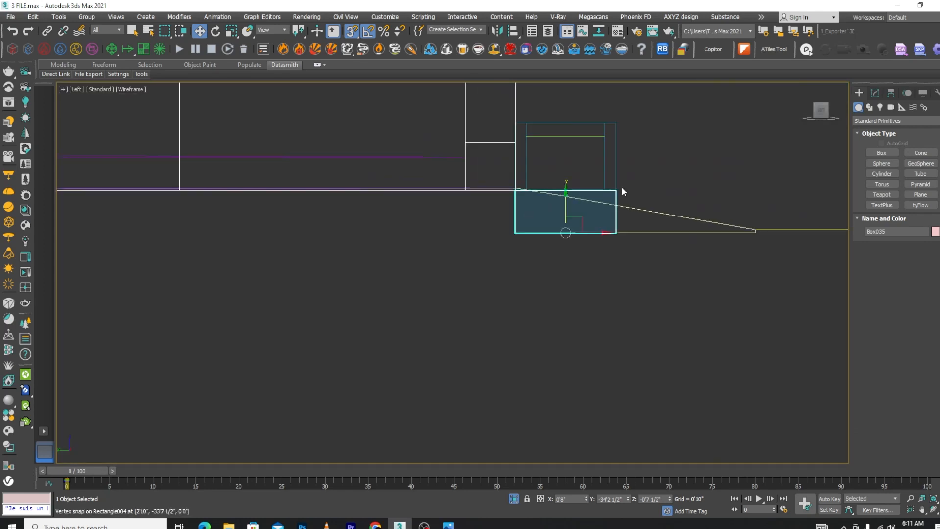
pyautogui.click(875, 93)
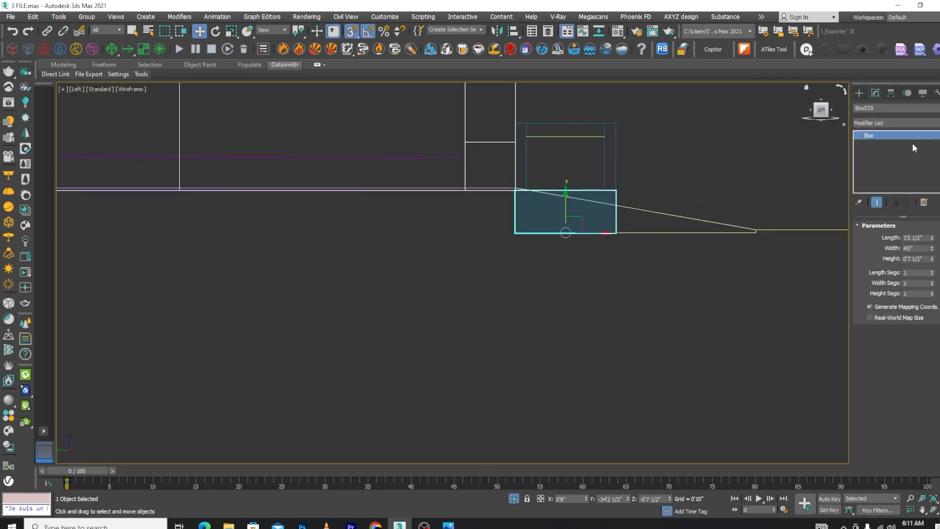
pyautogui.doubleClick(926, 259)
pyautogui.write('2')
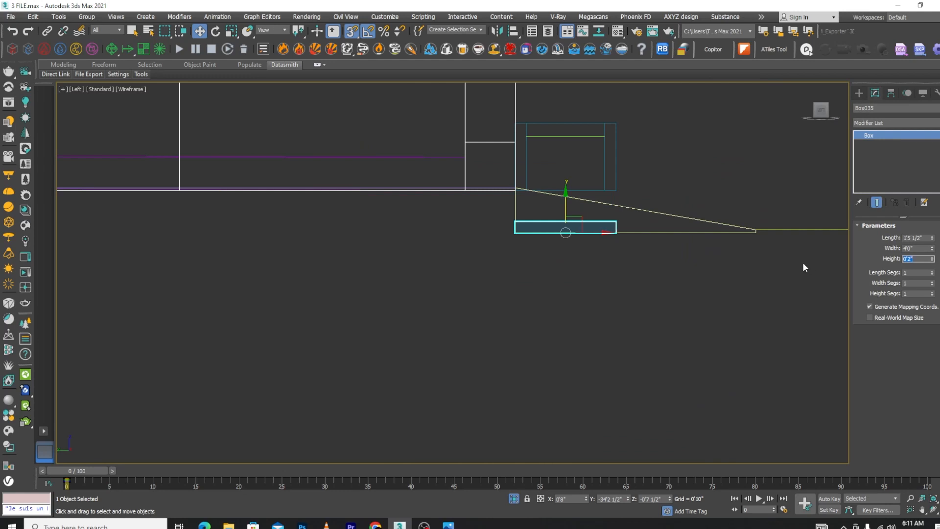
pyautogui.moveTo(567, 207)
pyautogui.mouseDown()
pyautogui.moveTo(521, 215)
pyautogui.moveTo(562, 191)
pyautogui.moveTo(705, 201)
pyautogui.mouseUp()
# Try two copies of the step box, each snapped one level lower at the previous one's front edge, as stairs towards the road
pyautogui.click(481, 306)
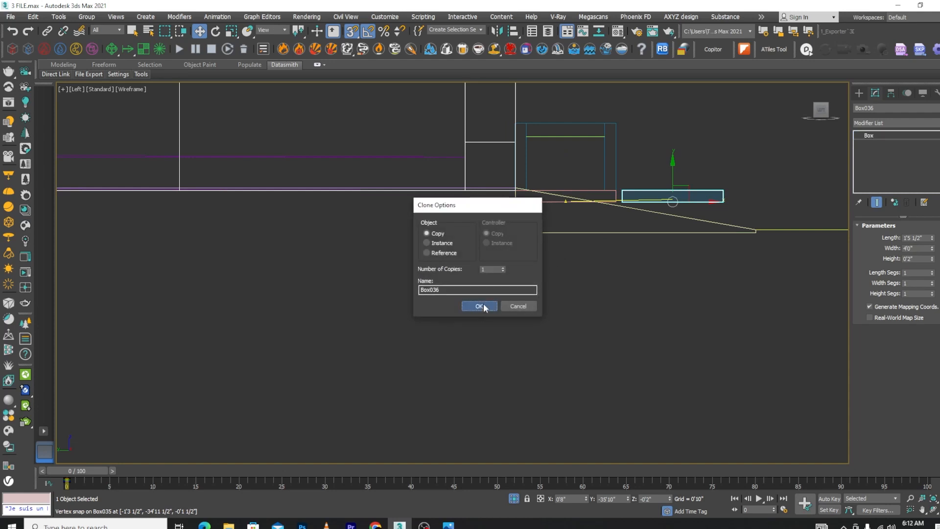
pyautogui.moveTo(674, 173); pyautogui.dragTo(616, 204)
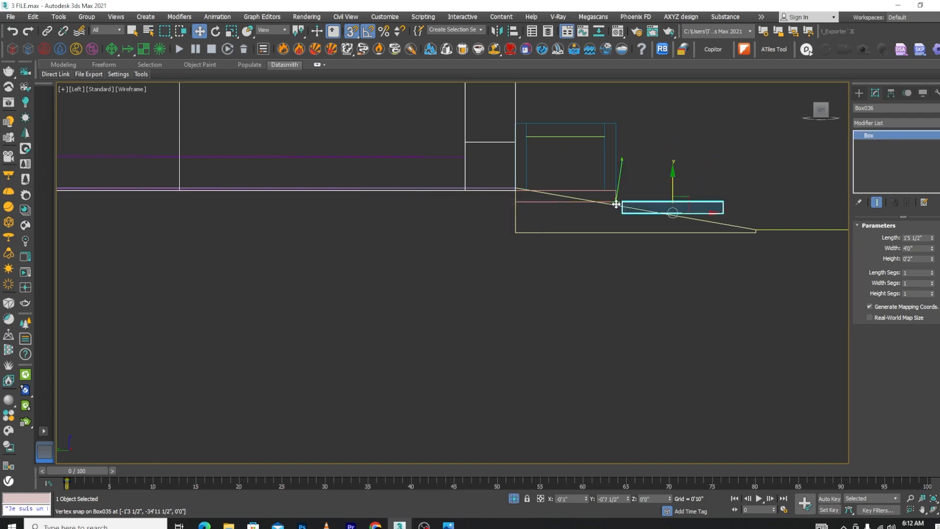
pyautogui.moveTo(691, 211); pyautogui.dragTo(615, 201)
pyautogui.moveTo(666, 186)
pyautogui.keyDown('shift'); pyautogui.mouseDown()
pyautogui.moveTo(665, 138)
pyautogui.moveTo(787, 159)
pyautogui.moveTo(745, 153)
pyautogui.moveTo(717, 212)
pyautogui.mouseUp(); pyautogui.keyUp('shift')
pyautogui.click(479, 306)
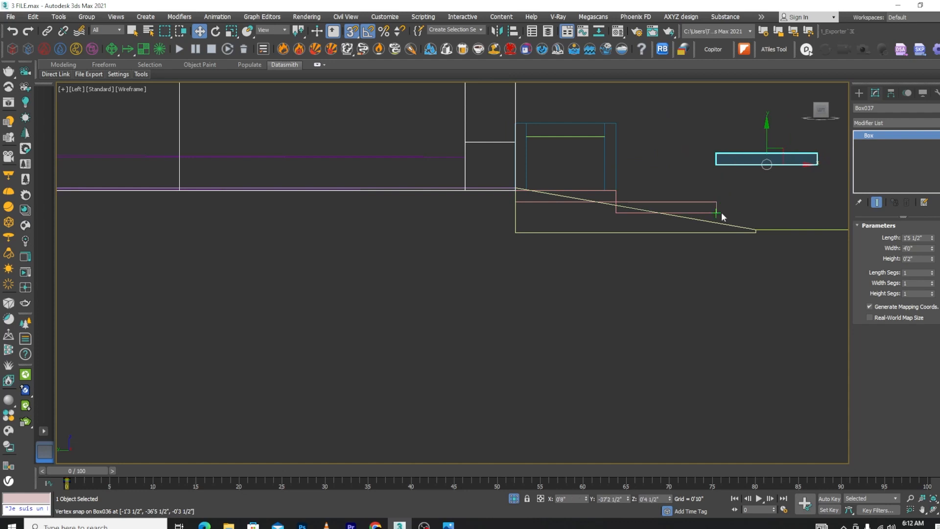
pyautogui.moveTo(765, 164); pyautogui.dragTo(720, 212)
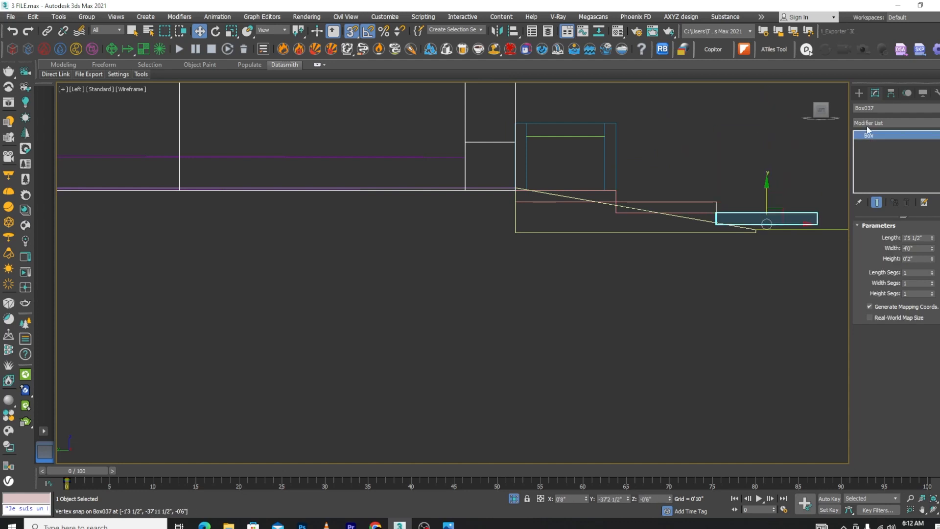
# Gauge the depth available for the stairs with a temporary box from the slab edge to the ramp's road-side end, and remove the box
pyautogui.click(859, 93)
pyautogui.click(881, 153)
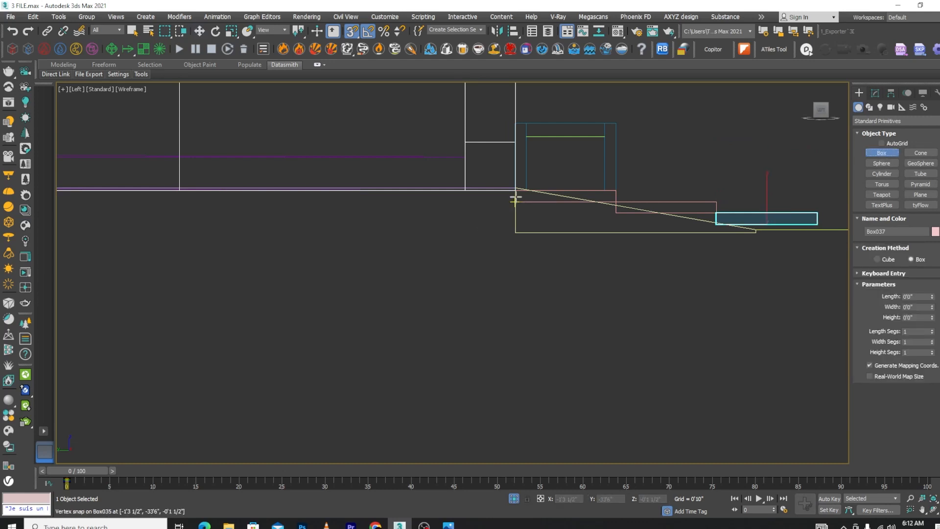
pyautogui.moveTo(515, 190); pyautogui.dragTo(753, 229)
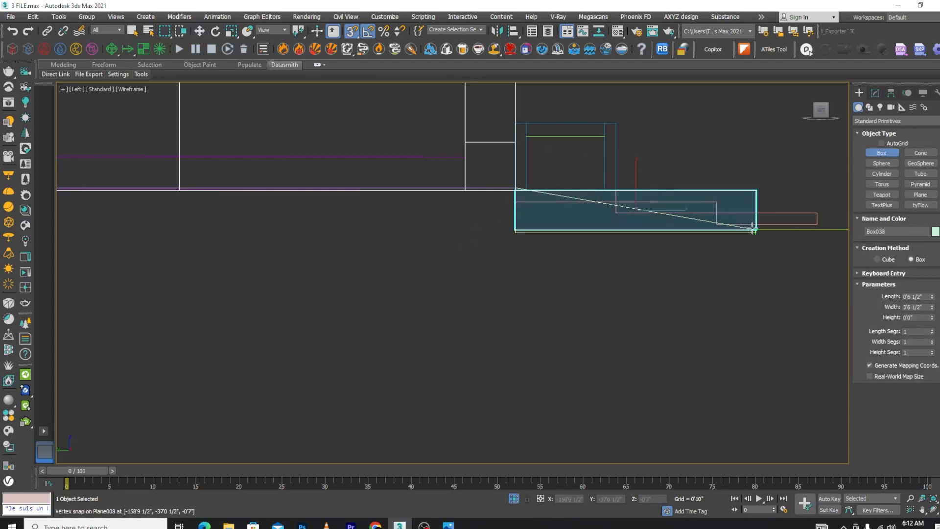
pyautogui.click(875, 92)
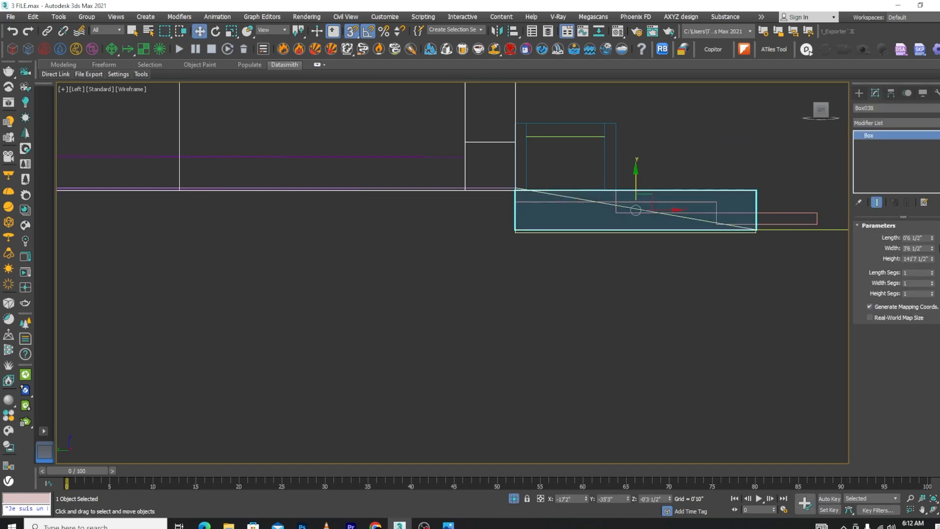
pyautogui.moveTo(931, 252); pyautogui.dragTo(932, 251)
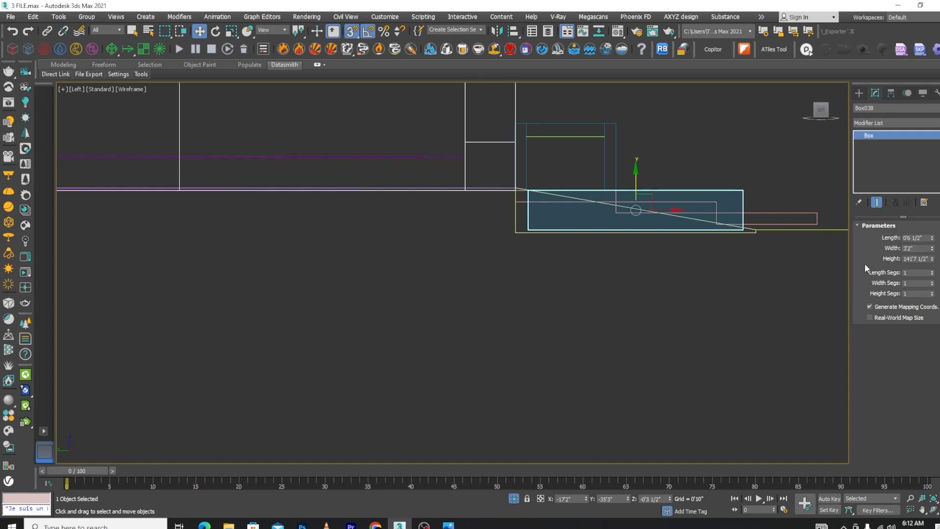
pyautogui.click(800, 258)
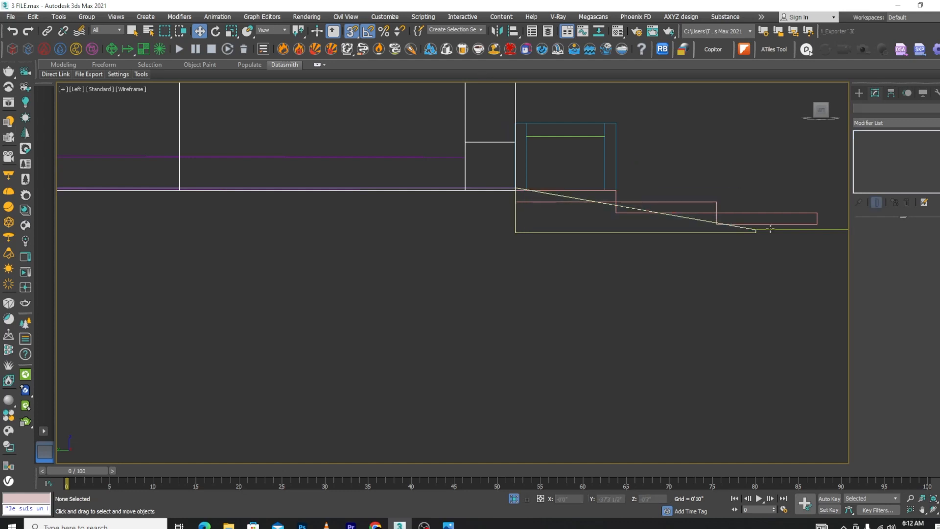
# Set the top step box's length to 1'2"
pyautogui.click(599, 191)
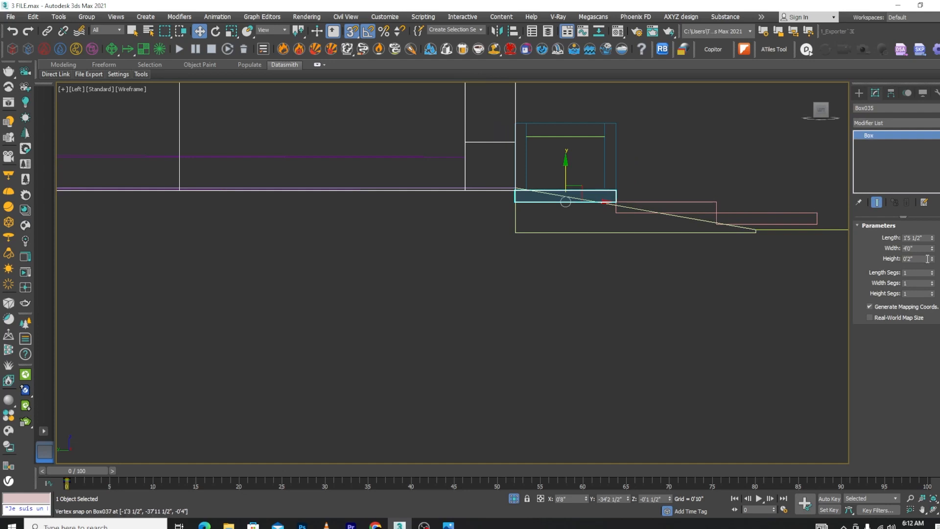
pyautogui.moveTo(931, 239); pyautogui.dragTo(932, 248)
pyautogui.write("1'")
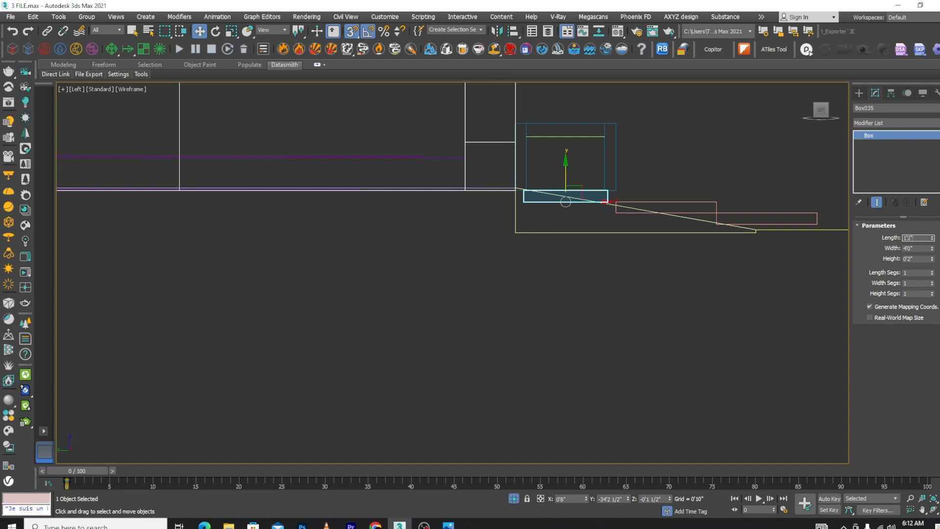
# Move the top step flush against the courtyard's front edge and delete the two lower step copies
pyautogui.scroll(2, 599, 201)
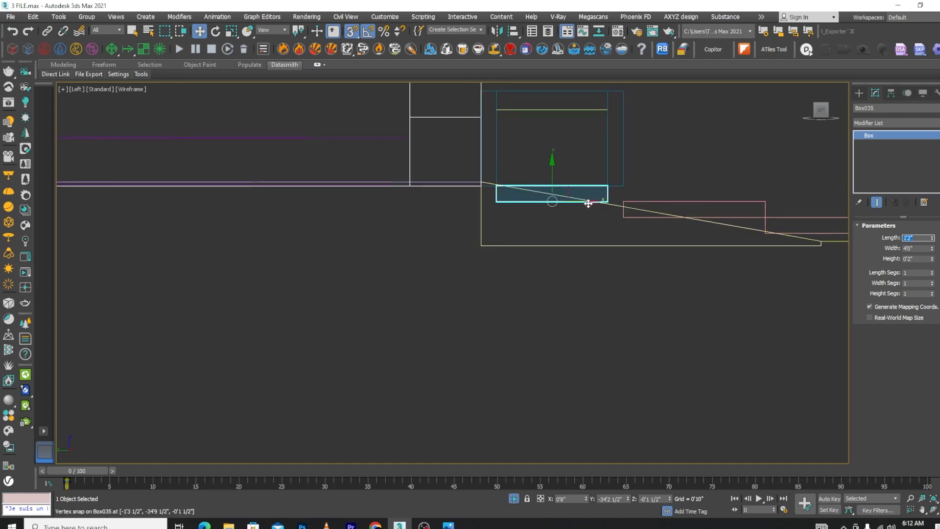
pyautogui.moveTo(588, 204); pyautogui.dragTo(484, 185)
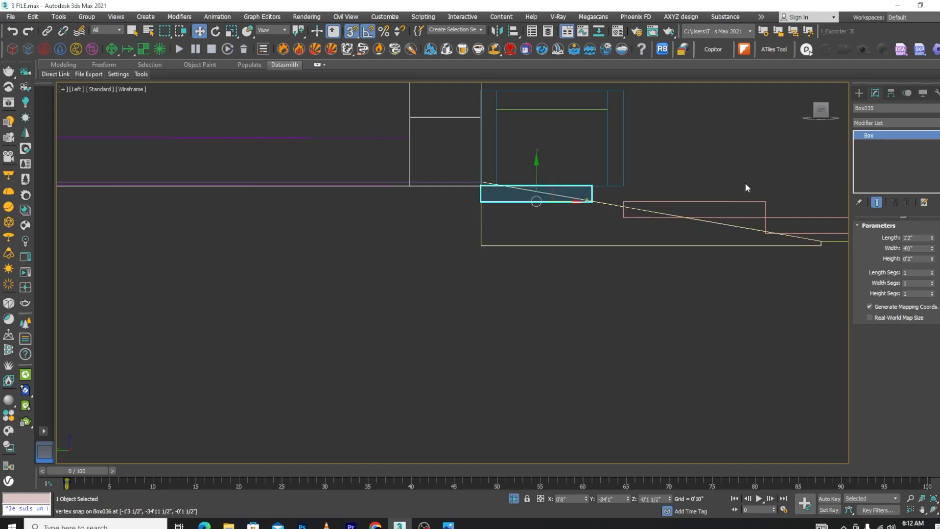
pyautogui.click(755, 210)
pyautogui.press('Delete')
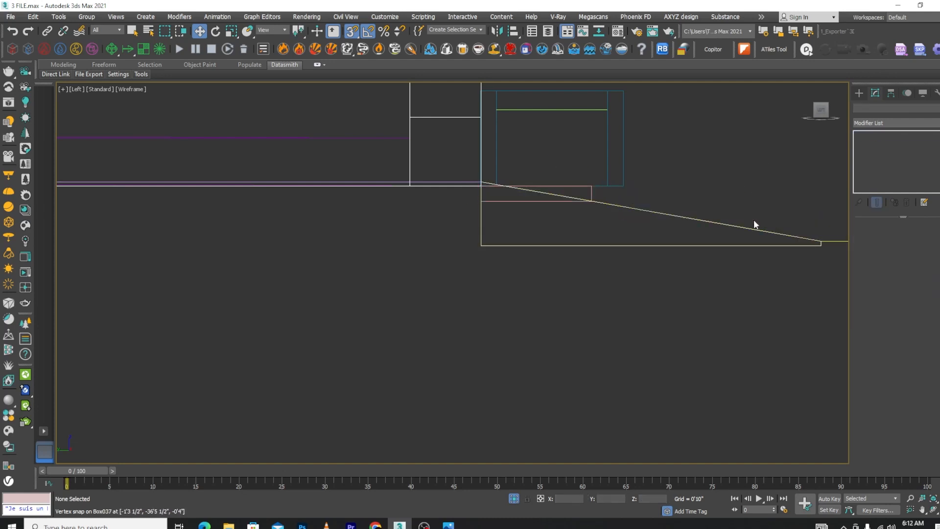
# Copy the top step box and snap the copy one level lower against its front edge as the second step
pyautogui.click(593, 193)
pyautogui.keyDown('shift'); pyautogui.moveTo(559, 201); pyautogui.dragTo(678, 201); pyautogui.keyUp('shift')
pyautogui.click(479, 306)
pyautogui.moveTo(656, 165)
pyautogui.mouseDown()
pyautogui.moveTo(602, 147)
pyautogui.moveTo(592, 203)
pyautogui.mouseUp()
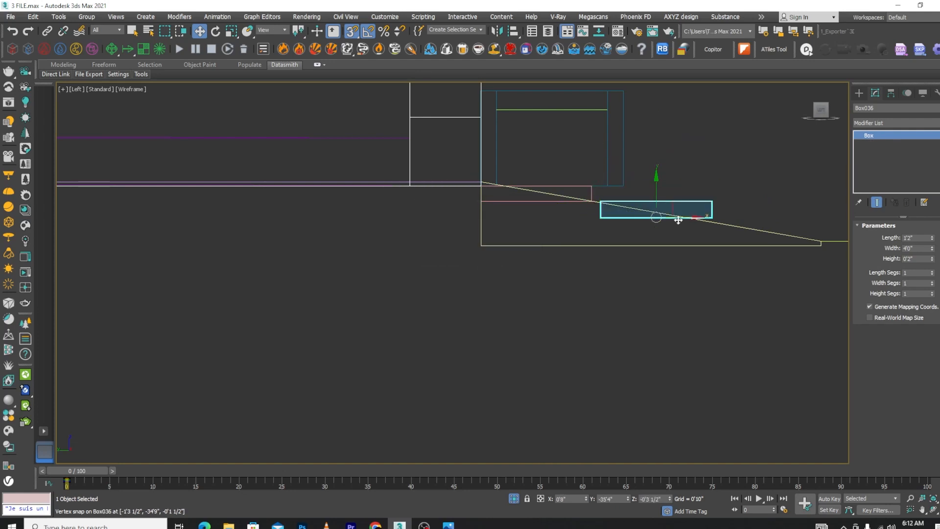
pyautogui.moveTo(678, 220); pyautogui.dragTo(598, 206)
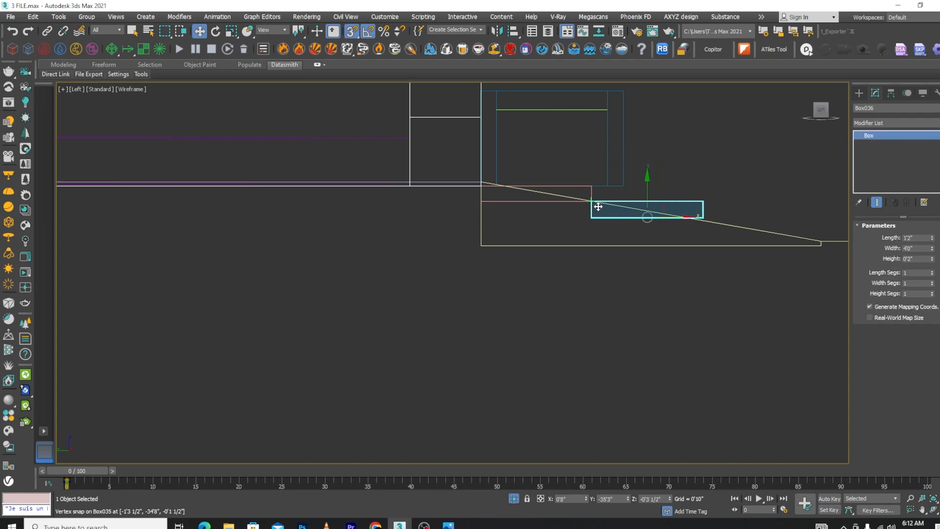
# Copy the second step and snap the copy one level lower against its front edge as the bottom step
pyautogui.keyDown('shift'); pyautogui.moveTo(680, 220); pyautogui.dragTo(760, 218); pyautogui.keyUp('shift')
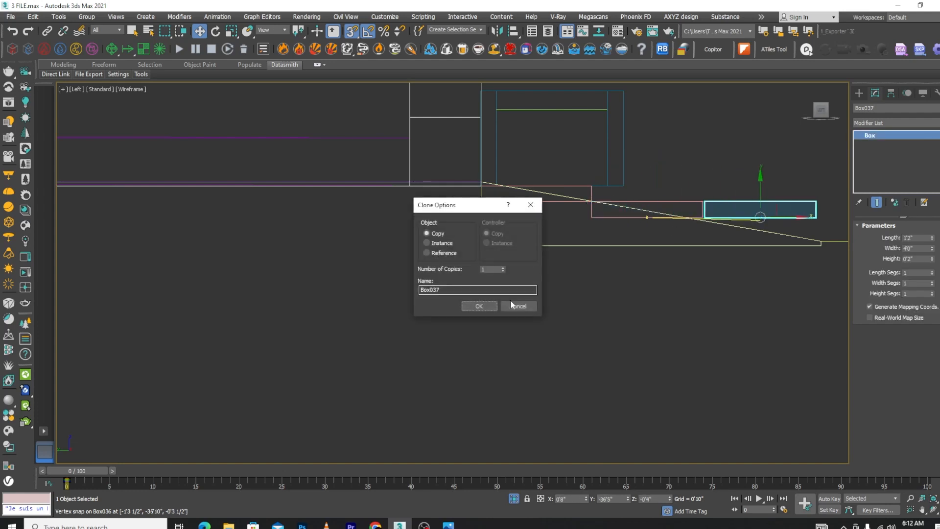
pyautogui.click(479, 306)
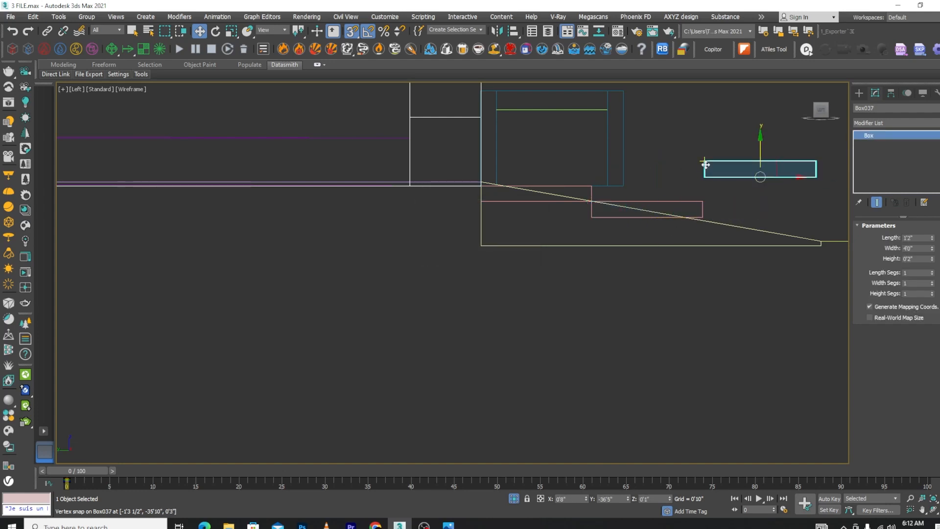
pyautogui.moveTo(711, 207); pyautogui.dragTo(707, 217)
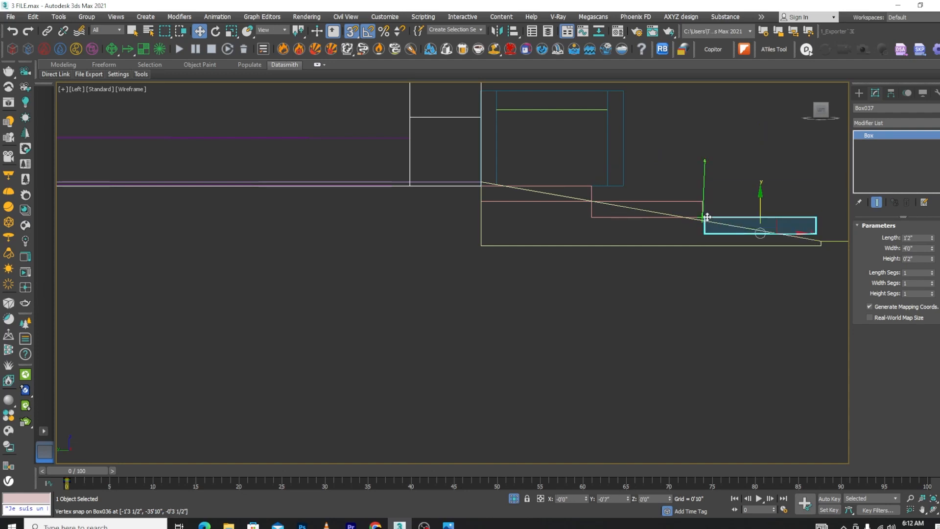
pyautogui.click(802, 231)
pyautogui.click(803, 217)
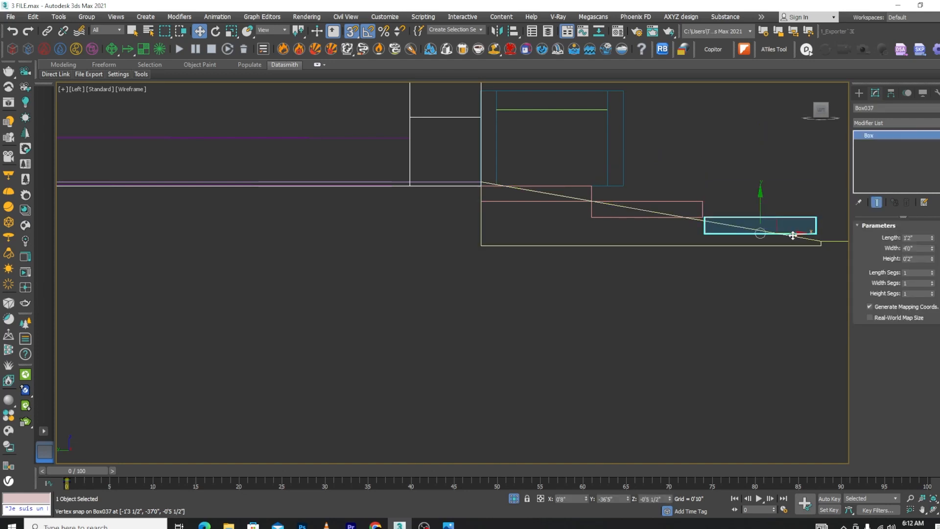
pyautogui.moveTo(793, 235); pyautogui.dragTo(801, 233)
pyautogui.moveTo(749, 219); pyautogui.dragTo(710, 218)
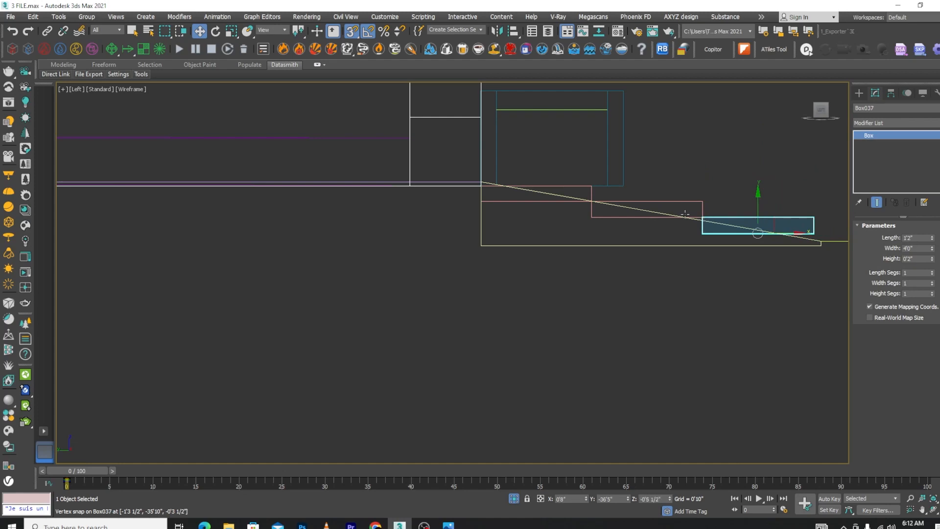
# Inspect the three steps against the ramp and road in a shaded 3D view, and return to the wireframe side view
pyautogui.scroll(-4, 627, 201)
pyautogui.keyDown('alt'); pyautogui.moveTo(753, 233); pyautogui.dragTo(709, 248, button='middle'); pyautogui.keyUp('alt')
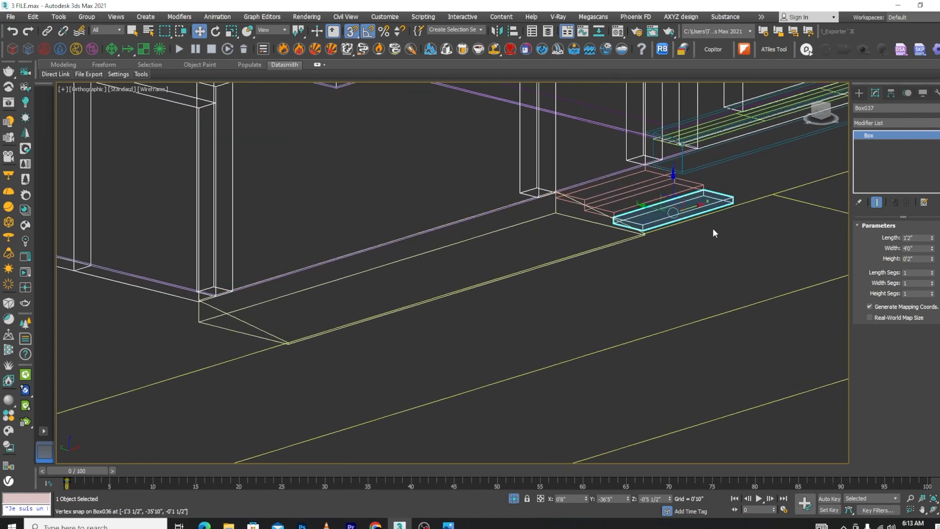
pyautogui.press('F3')
pyautogui.scroll(4, 685, 240)
pyautogui.moveTo(667, 251)
pyautogui.keyDown('alt'); pyautogui.mouseDown(button='middle')
pyautogui.moveTo(581, 266)
pyautogui.moveTo(530, 254)
pyautogui.moveTo(602, 263)
pyautogui.moveTo(682, 253)
pyautogui.mouseUp(button='middle'); pyautogui.keyUp('alt')
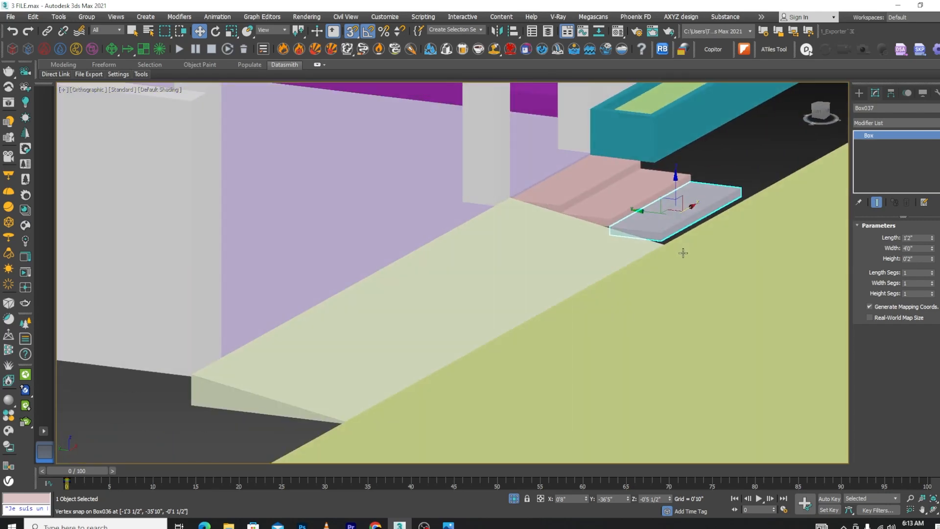
pyautogui.press('l')
pyautogui.press('F3')
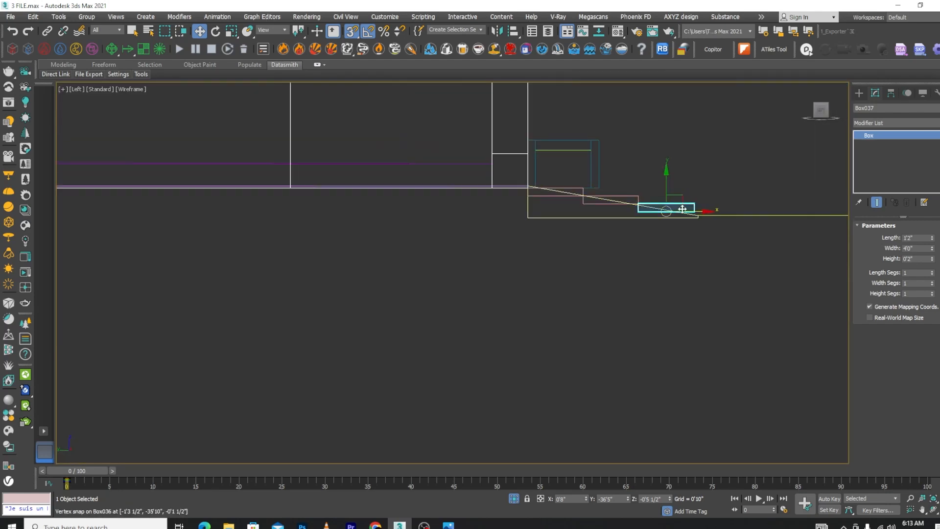
# Convert the bottom step box to an Editable Poly and check its vertices against the ramp's road-side end
pyautogui.scroll(5, 682, 209)
pyautogui.rightClick(666, 205)
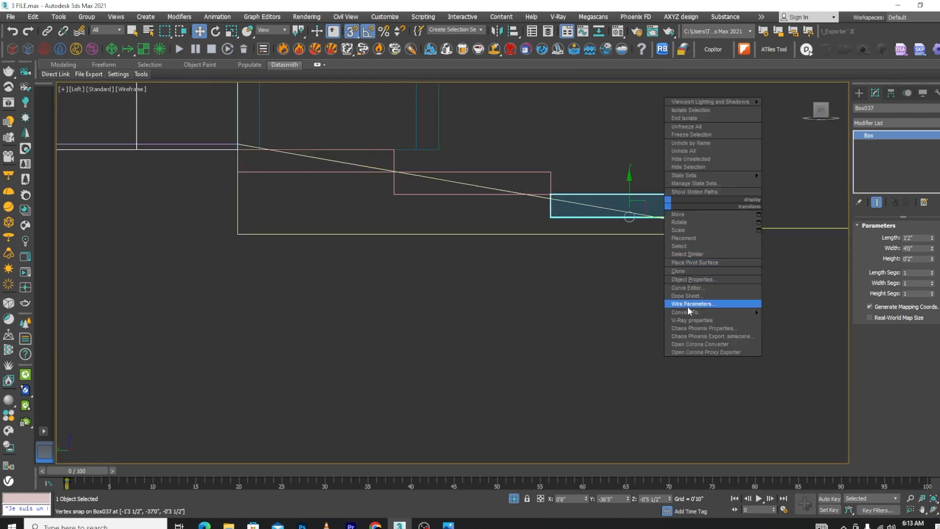
pyautogui.moveTo(685, 312)
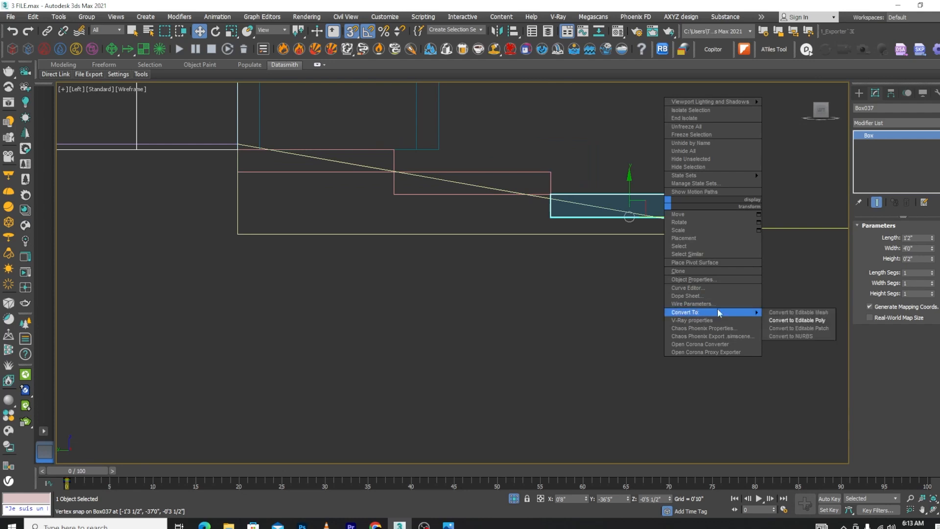
pyautogui.click(776, 320)
pyautogui.click(875, 238)
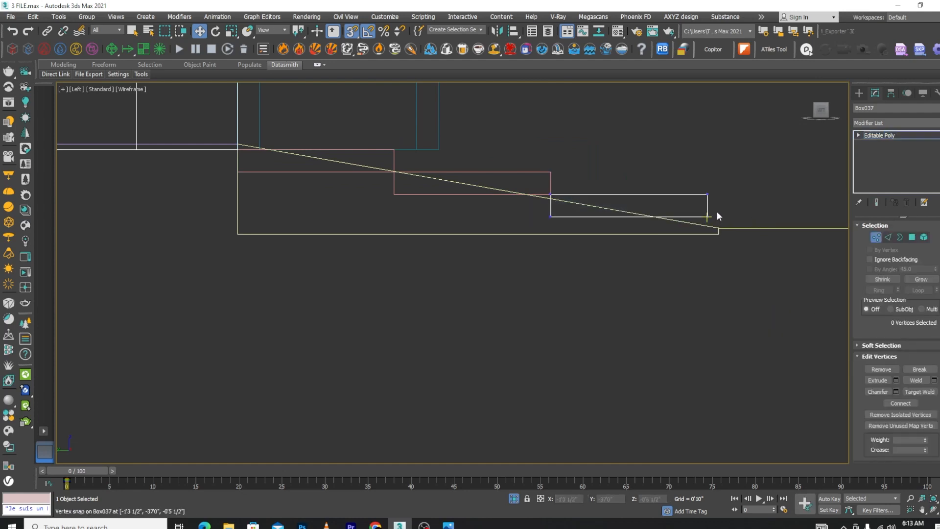
pyautogui.click(879, 238)
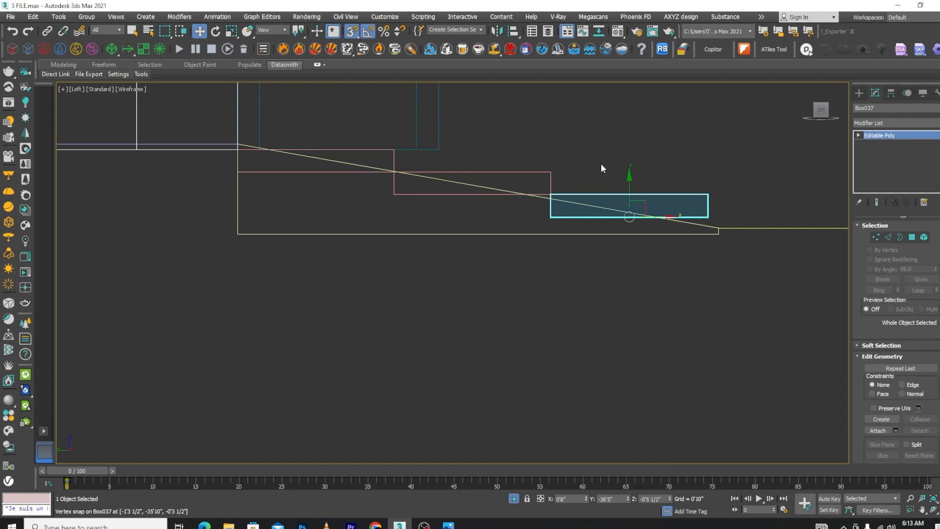
# Gauge the stairs' available height and depth with a temporary box from the slab's top edge to the ramp's road-side end
pyautogui.click(860, 94)
pyautogui.click(881, 153)
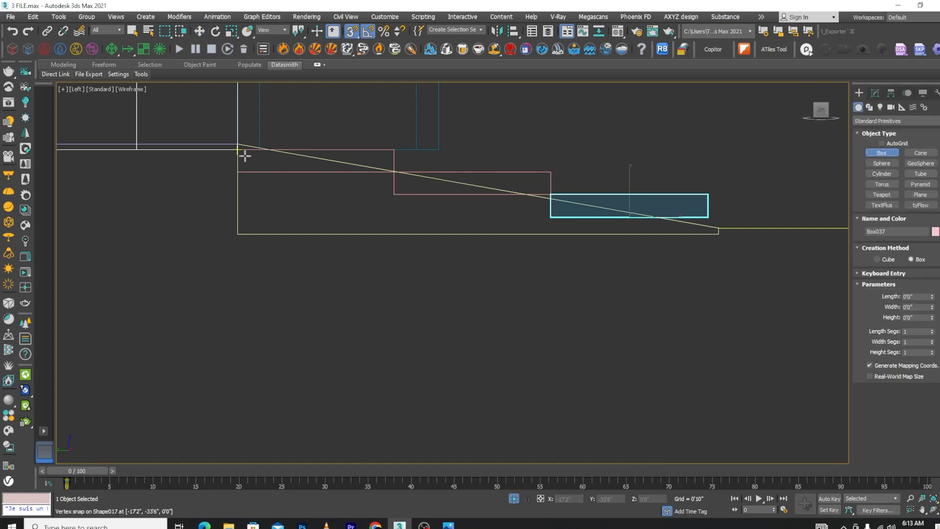
pyautogui.moveTo(238, 144); pyautogui.dragTo(714, 229)
pyautogui.rightClick(714, 230)
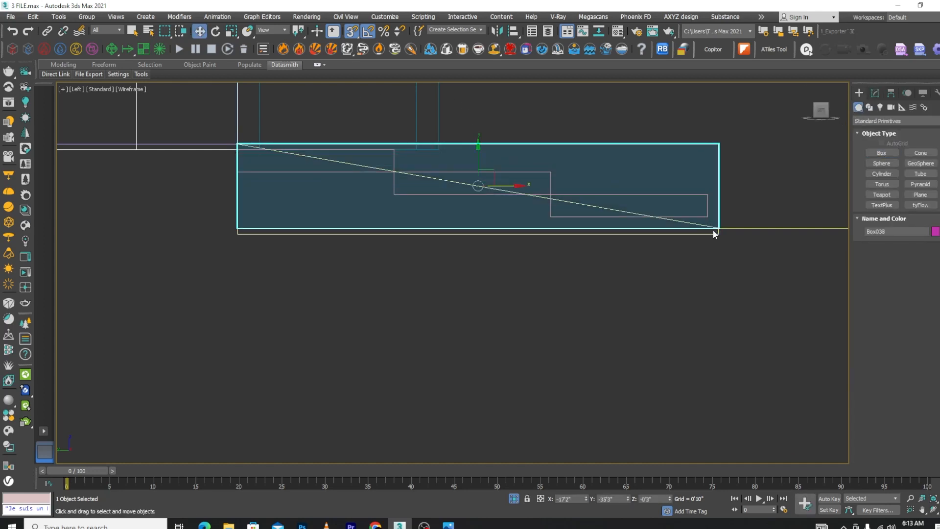
pyautogui.click(876, 93)
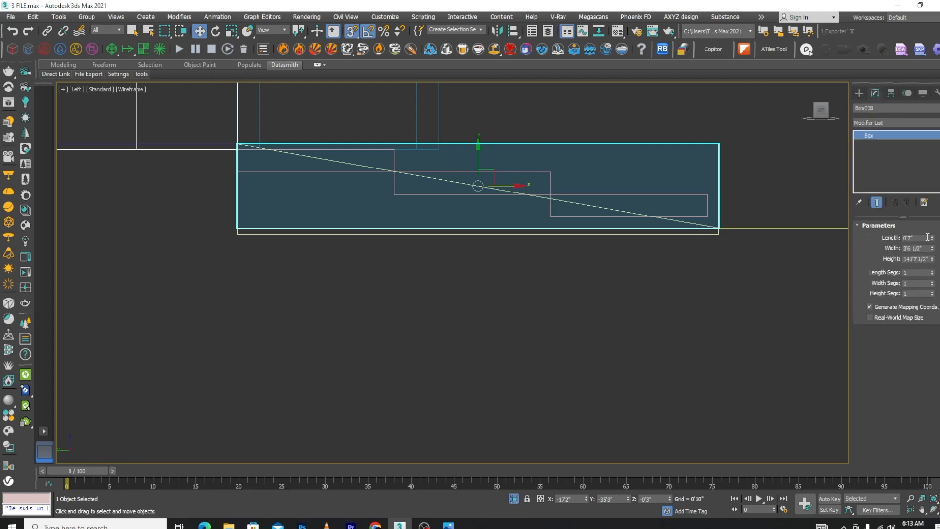
pyautogui.press('Delete')
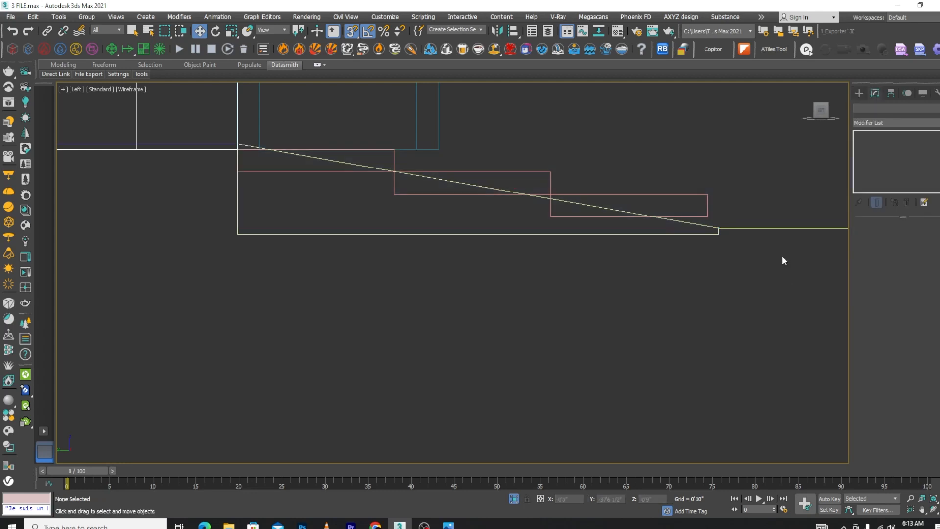
pyautogui.hotkey('ctrl', 'z')
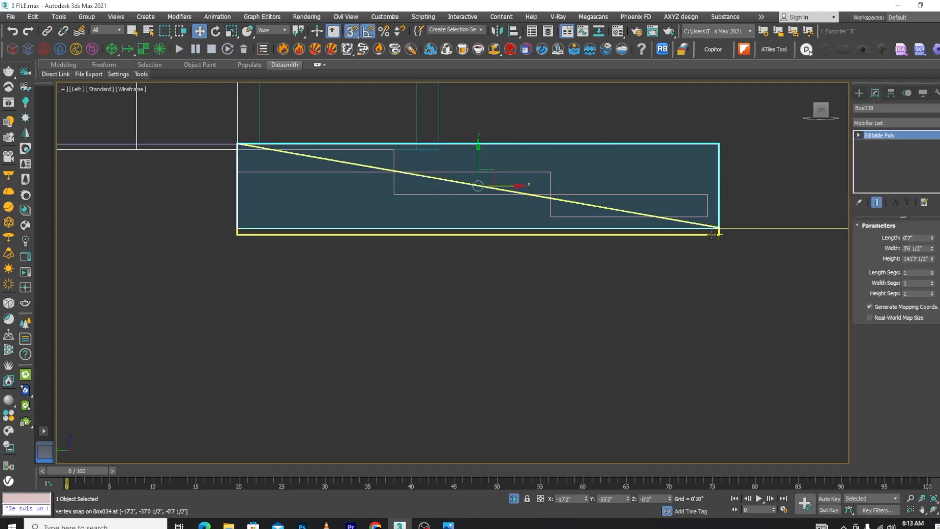
# Snap the ramp's road-side end vertices to the bottom step's lower front corner
pyautogui.click(715, 234)
pyautogui.click(875, 237)
pyautogui.moveTo(753, 221); pyautogui.dragTo(690, 231)
pyautogui.scroll(5, 716, 210)
pyautogui.scroll(5, 689, 230)
pyautogui.moveTo(703, 195); pyautogui.dragTo(711, 360)
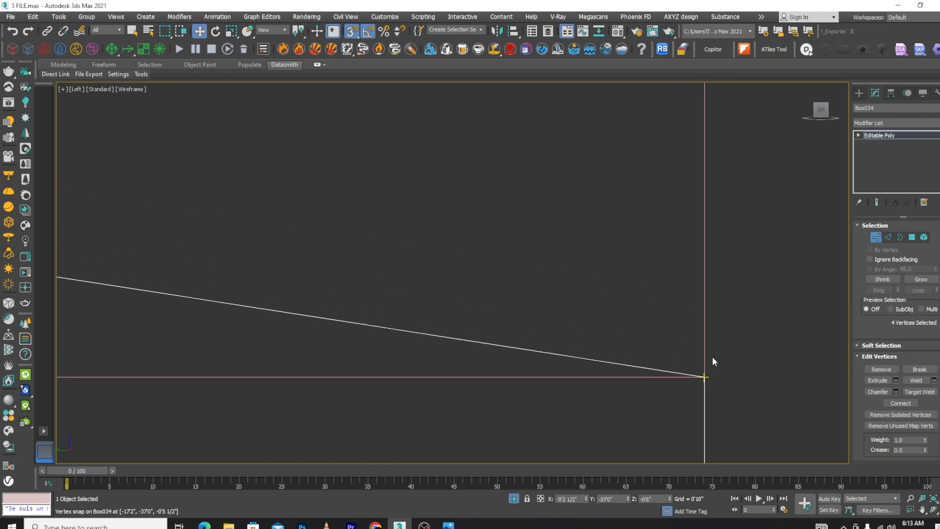
# Raise the ramp's lower courtyard-side vertices level with its lower road-side vertices so the underside is flat
pyautogui.scroll(-5, 539, 255)
pyautogui.moveTo(404, 307); pyautogui.dragTo(407, 304)
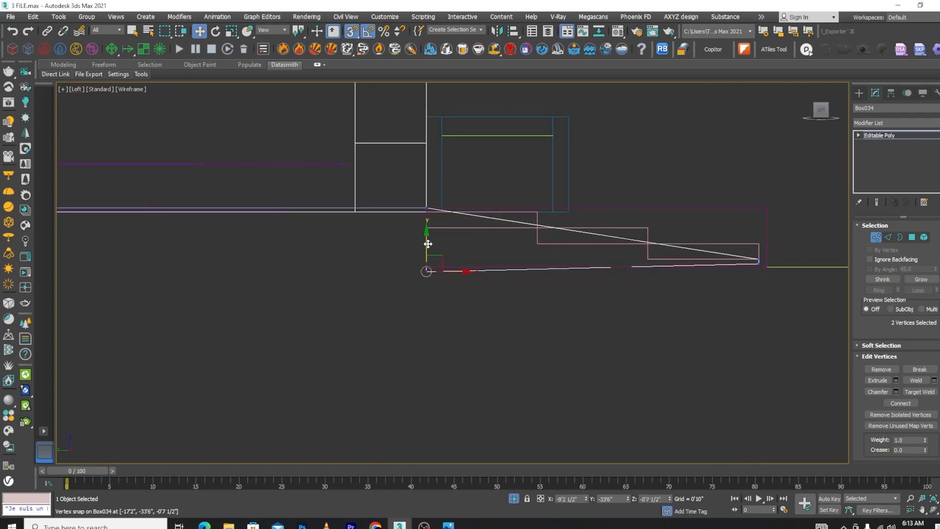
pyautogui.moveTo(427, 269); pyautogui.dragTo(759, 265)
pyautogui.scroll(-3, 567, 243)
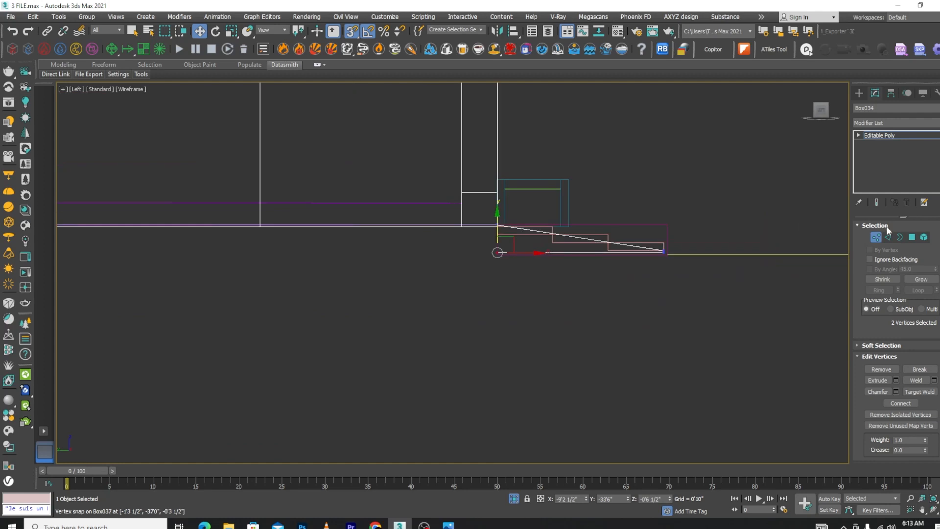
# Finish editing the ramp's vertices and delete the temporary measuring box over the stairs
pyautogui.click(876, 237)
pyautogui.click(797, 266)
pyautogui.click(664, 236)
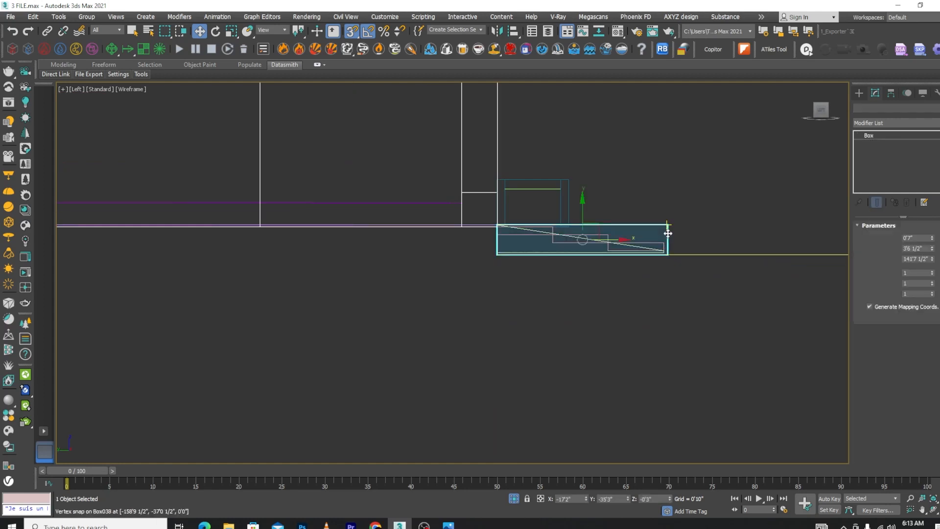
pyautogui.click(669, 267)
# Move the road plane level with the ramp's underside and snap its near edge against the ramp's road-side end
pyautogui.click(674, 254)
pyautogui.scroll(-4, 675, 254)
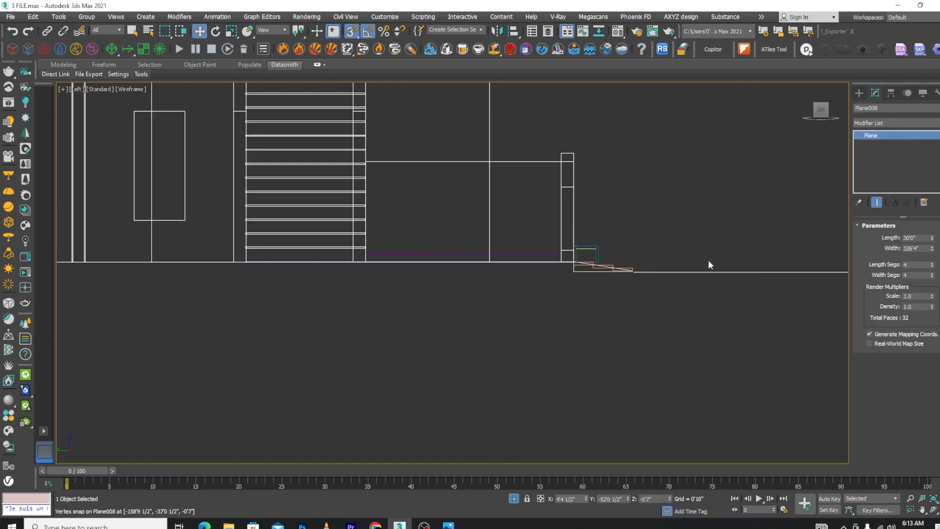
pyautogui.scroll(-3, 696, 247)
pyautogui.scroll(2, 728, 252)
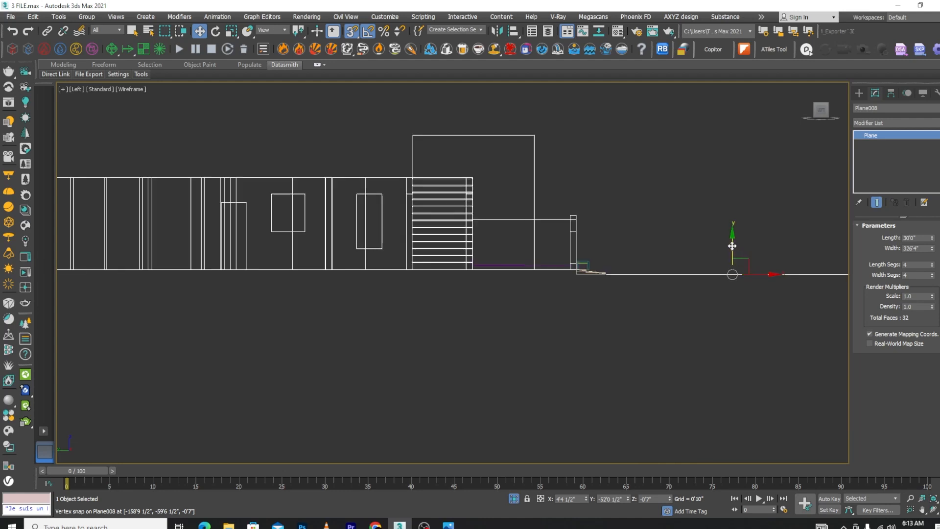
pyautogui.scroll(8, 589, 279)
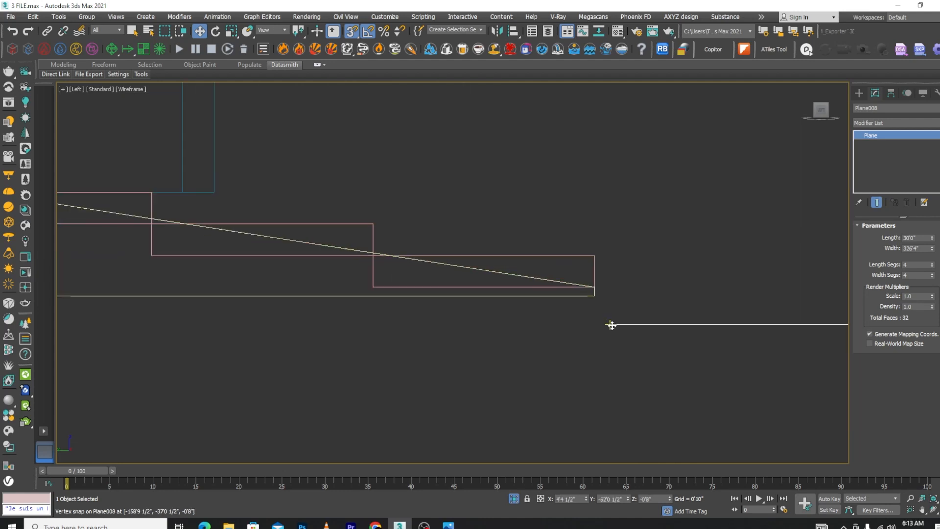
pyautogui.moveTo(611, 325); pyautogui.dragTo(594, 296)
pyautogui.scroll(-5, 721, 270)
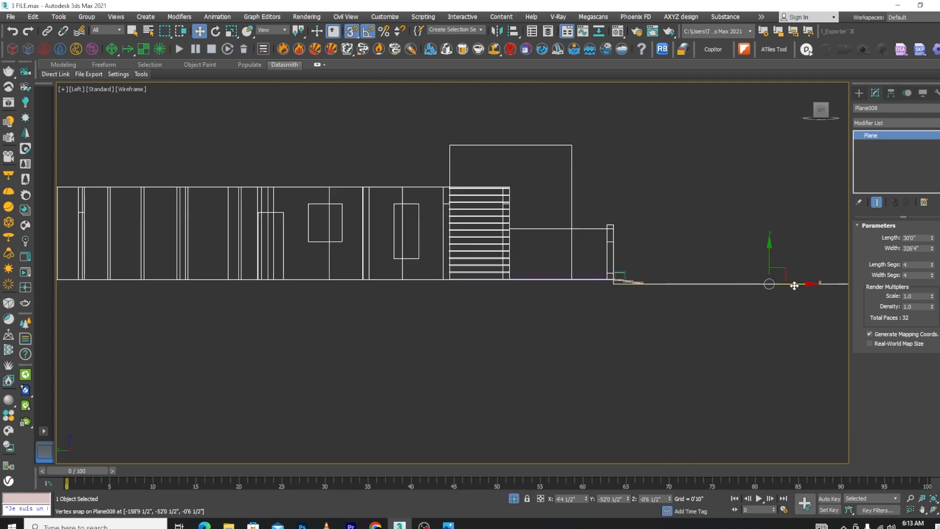
pyautogui.scroll(6, 639, 289)
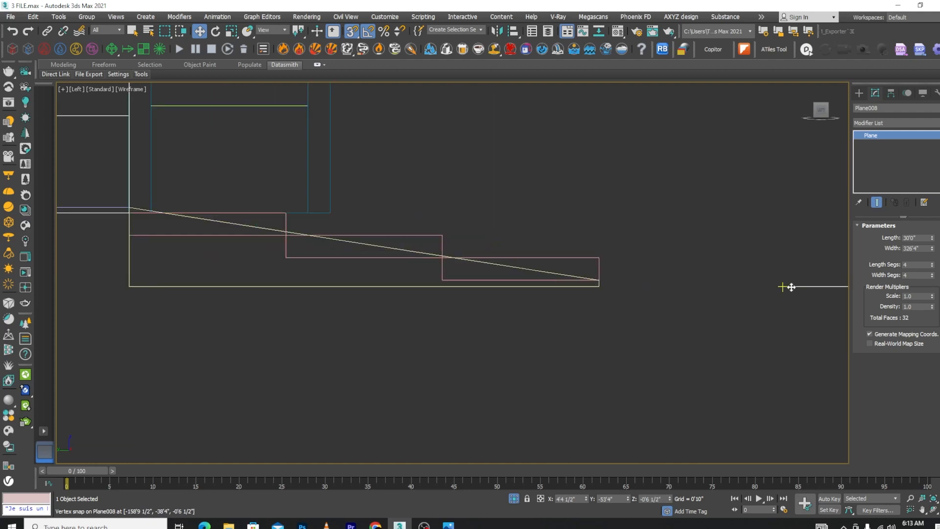
pyautogui.moveTo(786, 287); pyautogui.dragTo(605, 290)
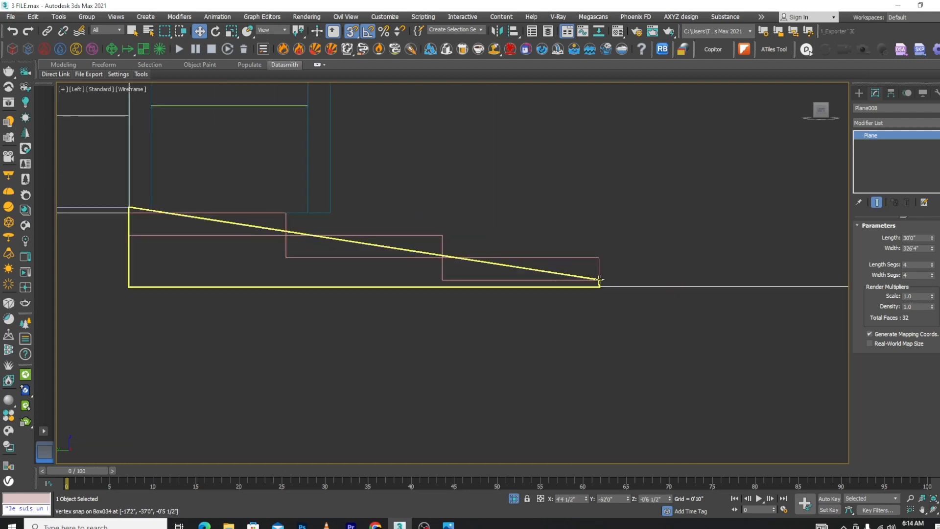
# Raise the road plane to the height of the ramp's upper road-side edge
pyautogui.scroll(-3, 609, 284)
pyautogui.scroll(-4, 609, 287)
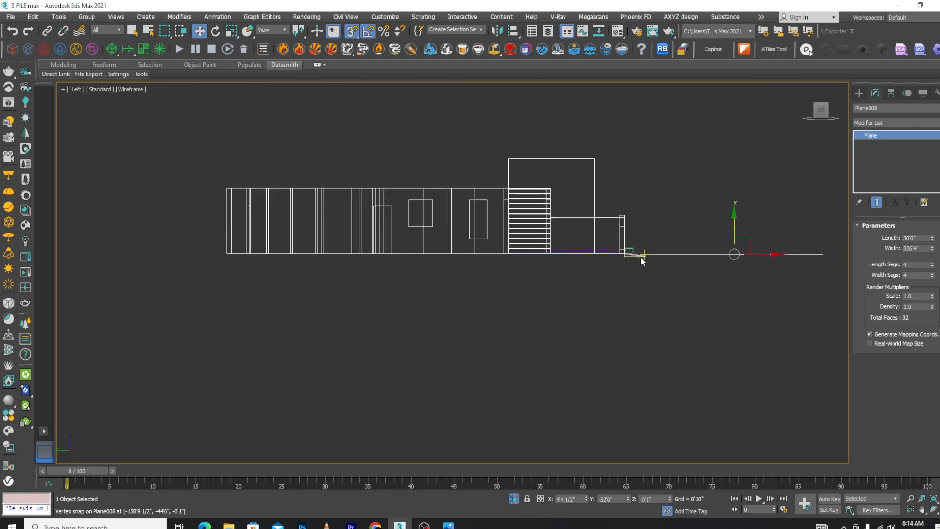
pyautogui.scroll(6, 646, 255)
pyautogui.moveTo(719, 178); pyautogui.dragTo(724, 251)
# Inspect how the road meets the ramp and steps, and the area between planter and road, in shaded 3D views
pyautogui.press('t')
pyautogui.scroll(-7, 637, 256)
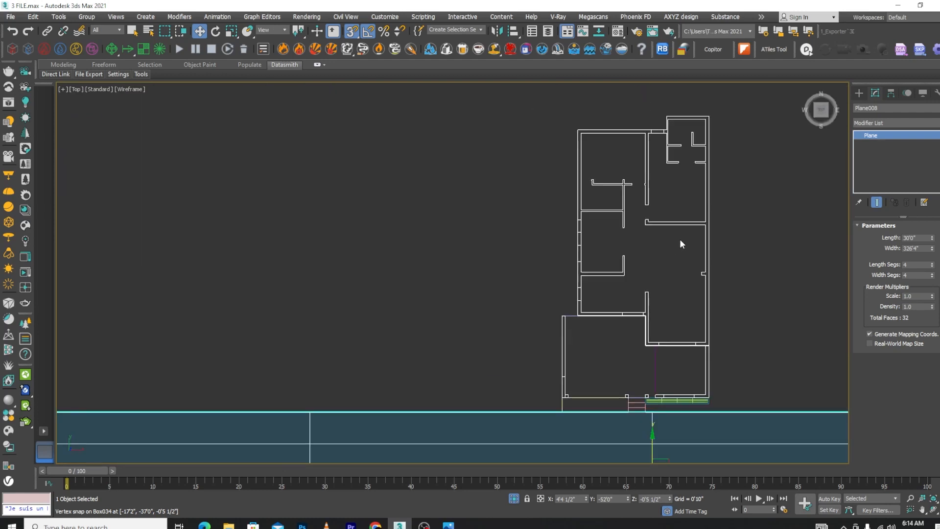
pyautogui.press('F3')
pyautogui.scroll(-6, 640, 264)
pyautogui.keyDown('alt'); pyautogui.moveTo(650, 343); pyautogui.dragTo(618, 306, button='middle'); pyautogui.keyUp('alt')
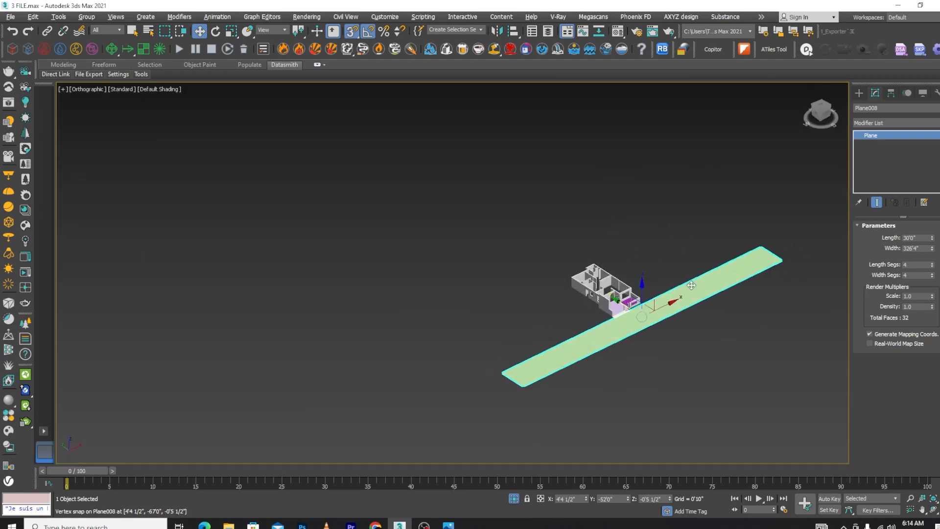
pyautogui.scroll(8, 617, 306)
pyautogui.scroll(10, 713, 283)
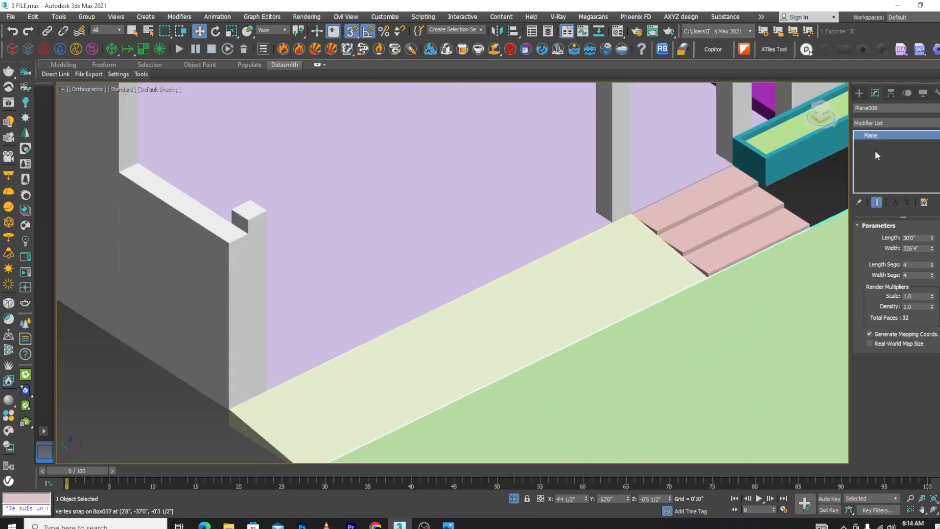
pyautogui.scroll(-5, 715, 179)
pyautogui.click(715, 178)
pyautogui.scroll(-3, 699, 190)
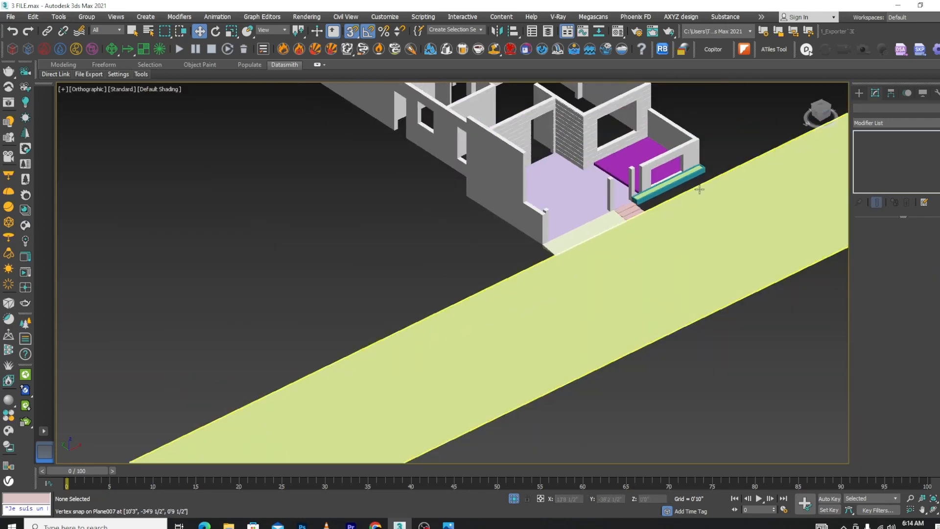
pyautogui.keyDown('alt'); pyautogui.moveTo(699, 189); pyautogui.dragTo(585, 216, button='middle'); pyautogui.keyUp('alt')
pyautogui.scroll(6, 680, 185)
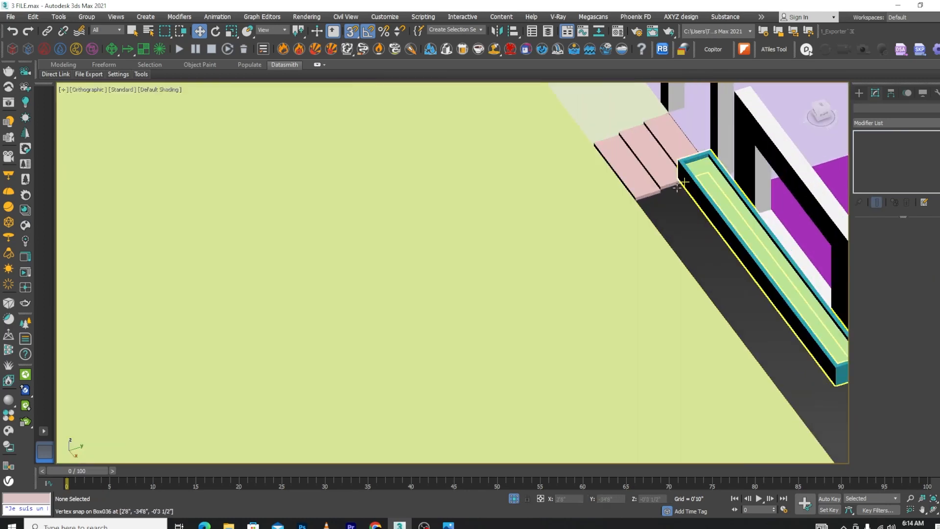
pyautogui.scroll(4, 681, 185)
pyautogui.scroll(-1, 676, 278)
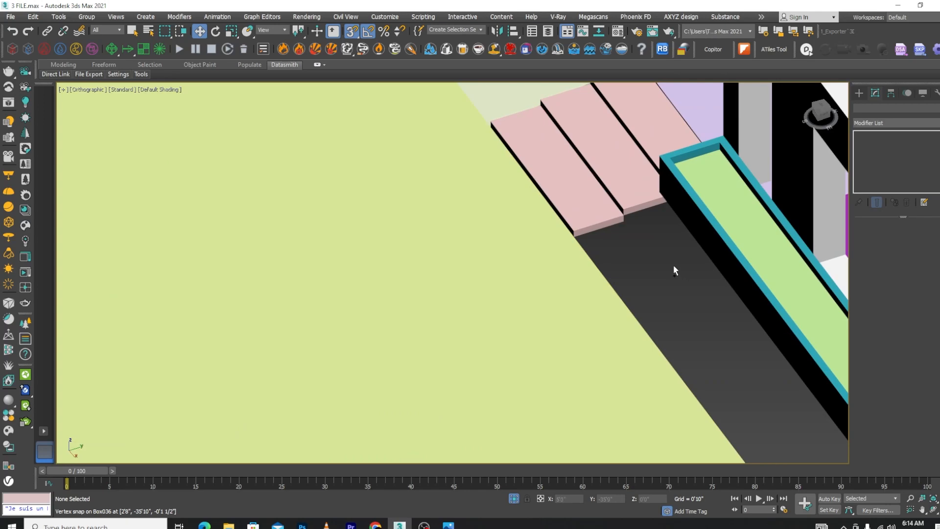
pyautogui.scroll(-8, 671, 264)
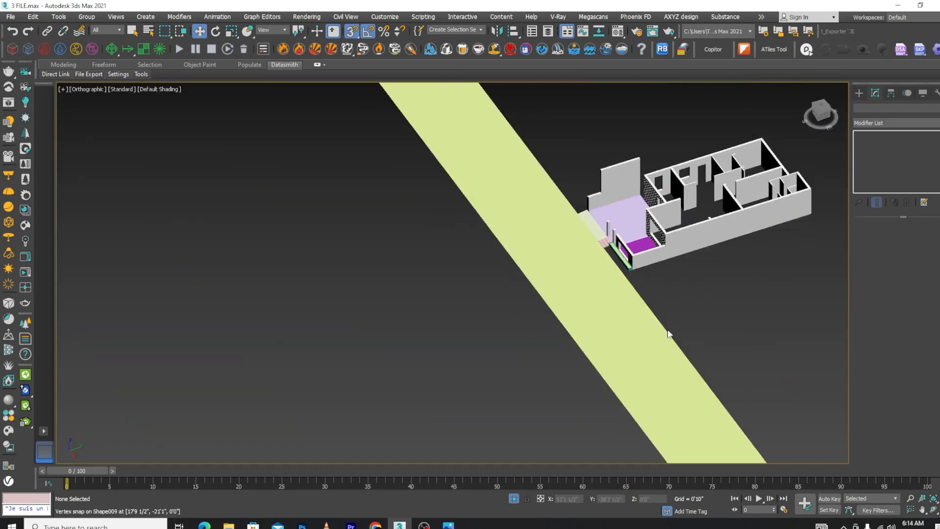
pyautogui.keyDown('alt'); pyautogui.moveTo(668, 333); pyautogui.dragTo(743, 328, button='middle'); pyautogui.keyUp('alt')
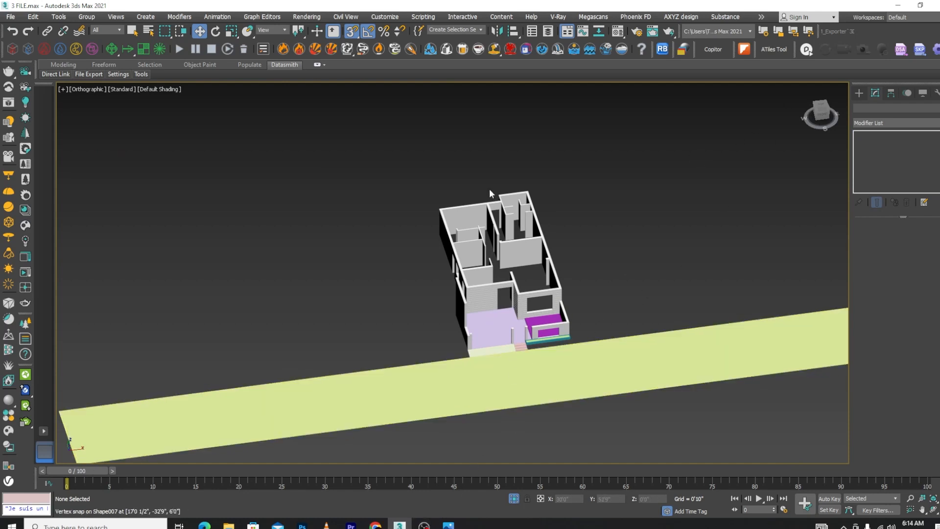
# Launch Quixel Bridge
pyautogui.click(10, 526)
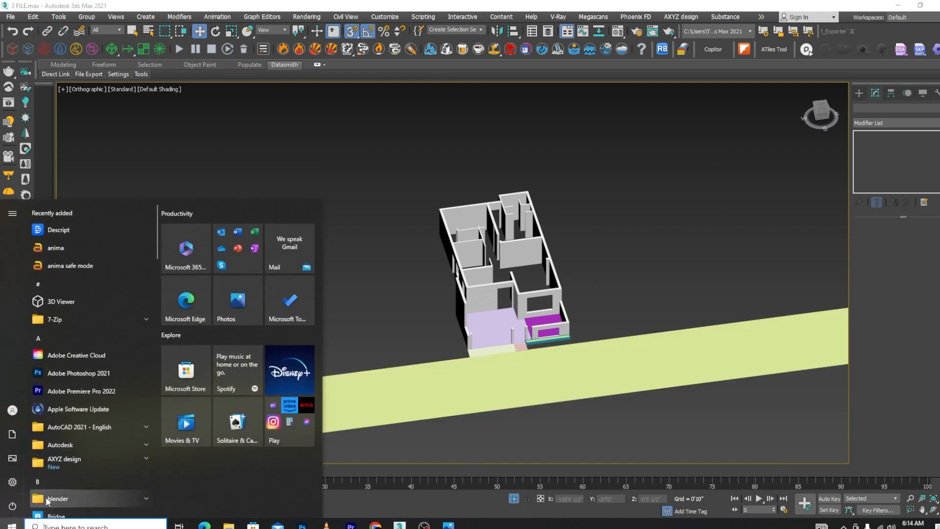
pyautogui.click(53, 526)
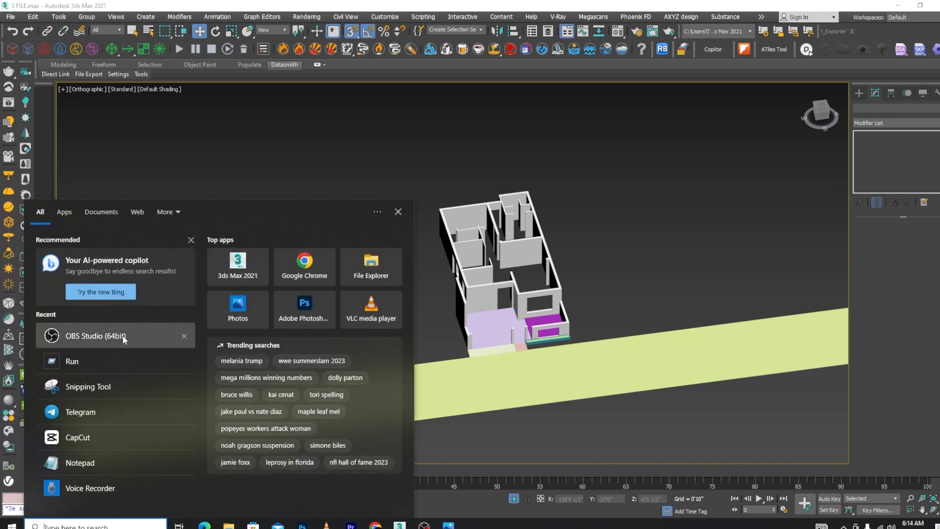
pyautogui.click(11, 526)
pyautogui.scroll(-5, 96, 351)
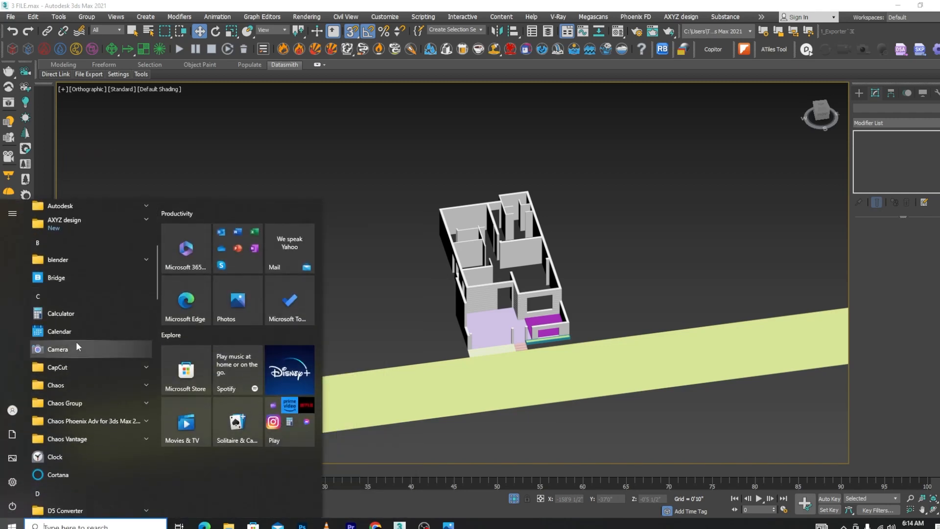
pyautogui.click(60, 279)
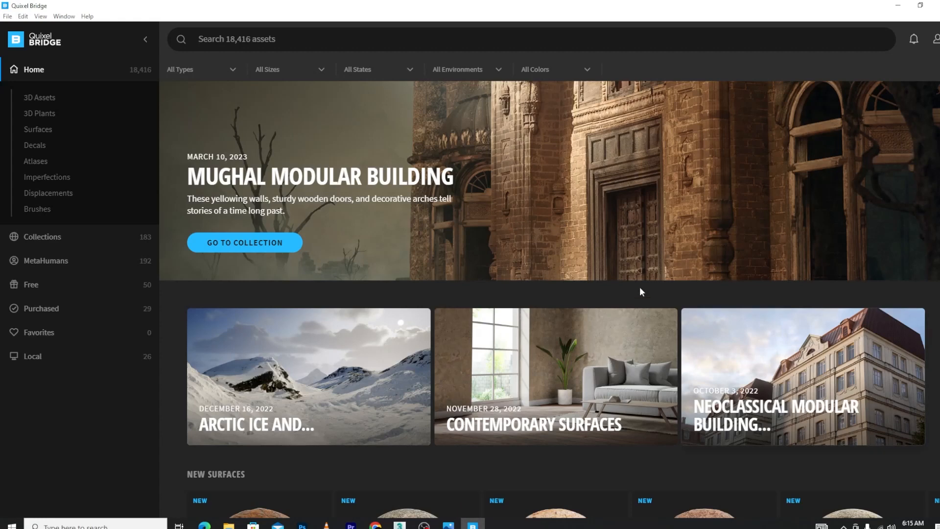
# Browse the locally stored Megascans assets and export the Concrete Curb with the bevelled top to 3ds Max
pyautogui.scroll(-1, 640, 287)
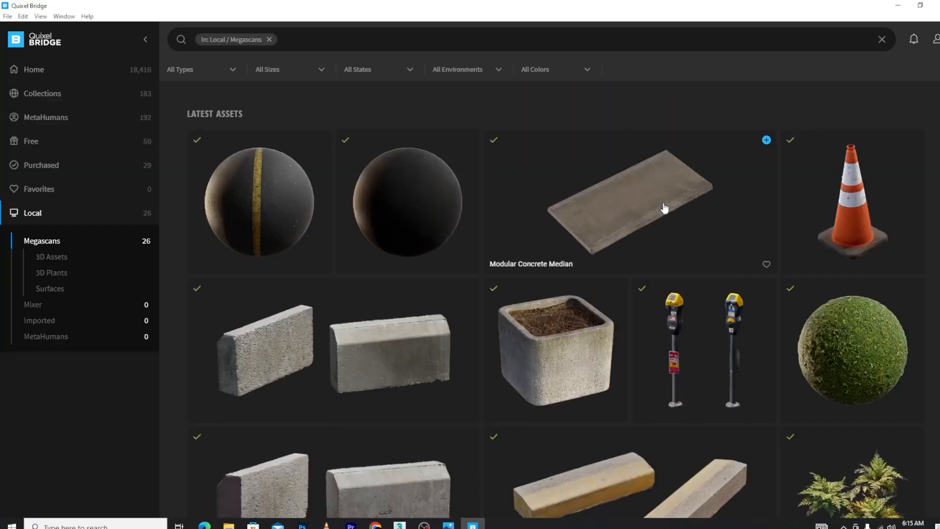
pyautogui.scroll(-6, 558, 195)
pyautogui.scroll(4, 621, 180)
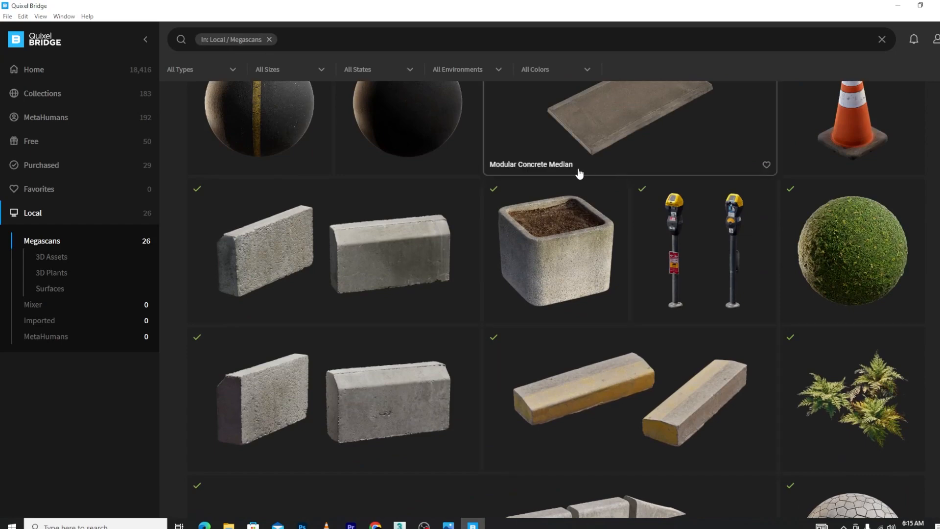
pyautogui.scroll(-4, 518, 162)
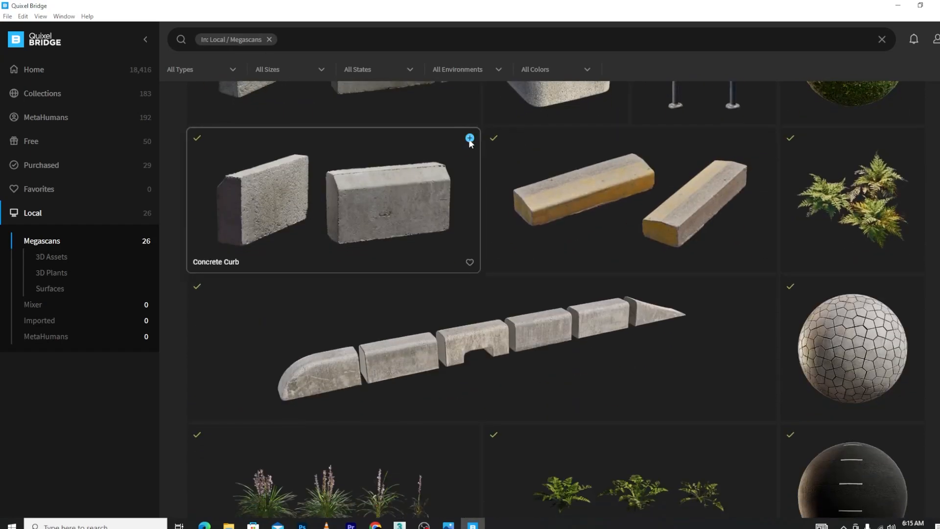
pyautogui.click(469, 139)
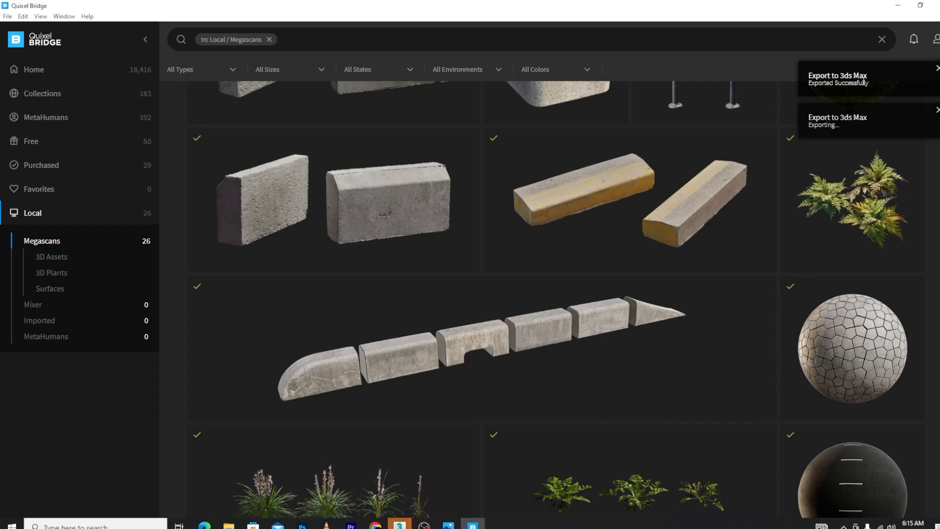
# Switch to 3ds Max and move the imported curb, with snapping off, to the road's near edge beside the entrance steps
pyautogui.click(400, 523)
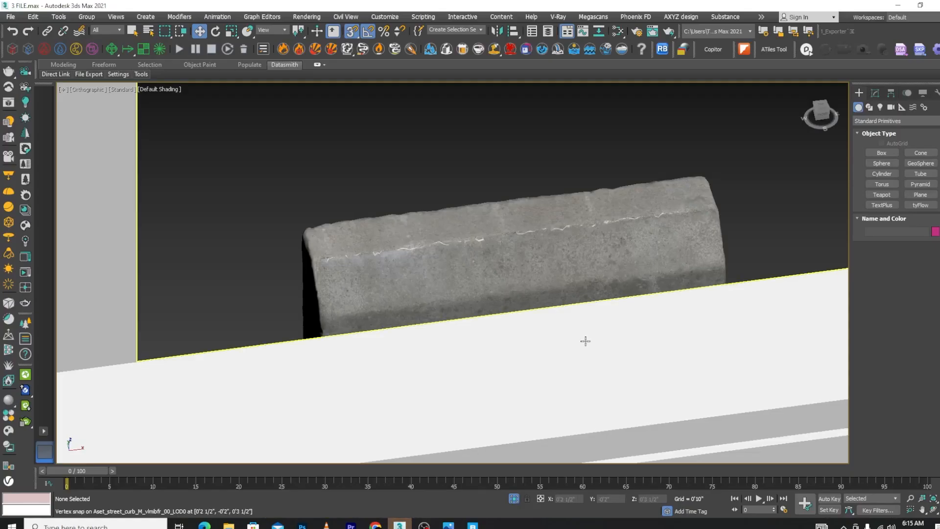
pyautogui.scroll(-5, 584, 340)
pyautogui.scroll(3, 506, 227)
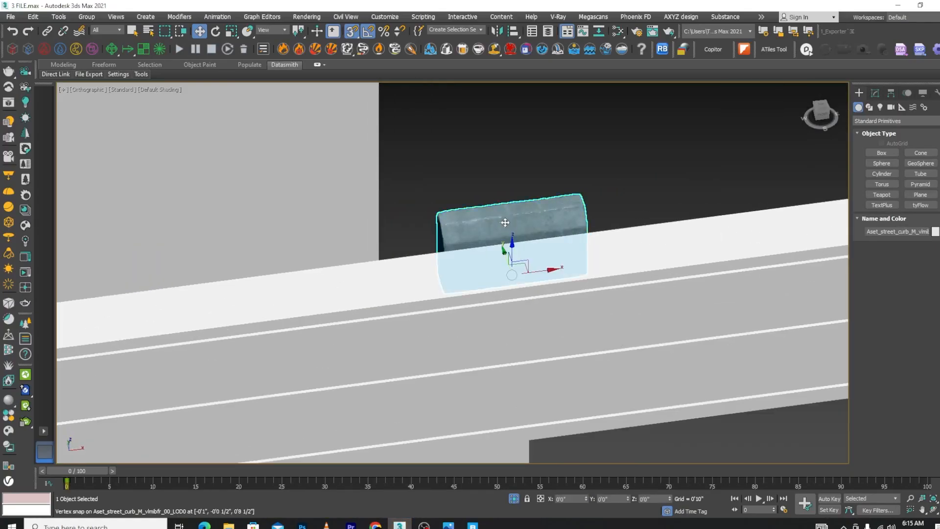
pyautogui.press('t')
pyautogui.scroll(-5, 508, 218)
pyautogui.press('s')
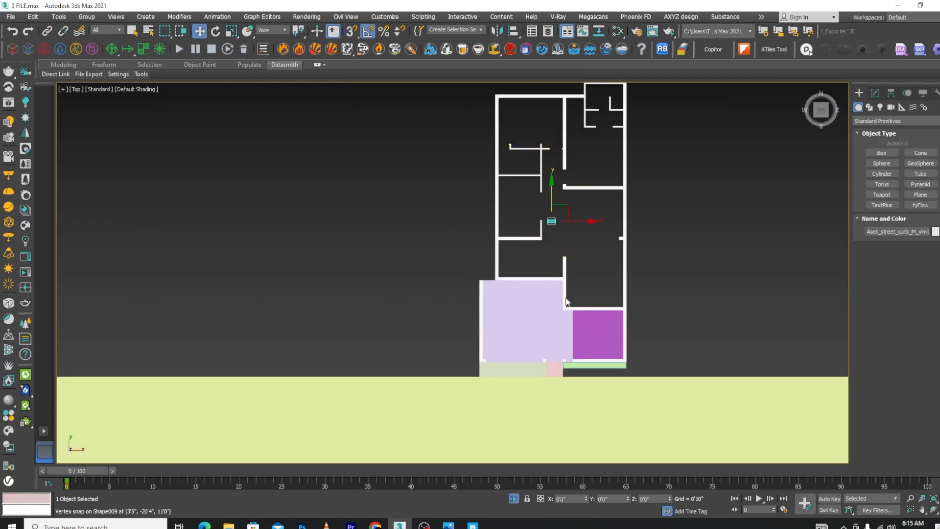
pyautogui.moveTo(555, 193); pyautogui.dragTo(557, 390)
pyautogui.scroll(6, 558, 391)
pyautogui.moveTo(514, 264); pyautogui.dragTo(738, 267)
# Lower the curb until it sits partly sunk at the road's edge, its top near the lowest step's height
pyautogui.keyDown('alt'); pyautogui.moveTo(738, 266); pyautogui.dragTo(694, 356, button='middle'); pyautogui.keyUp('alt')
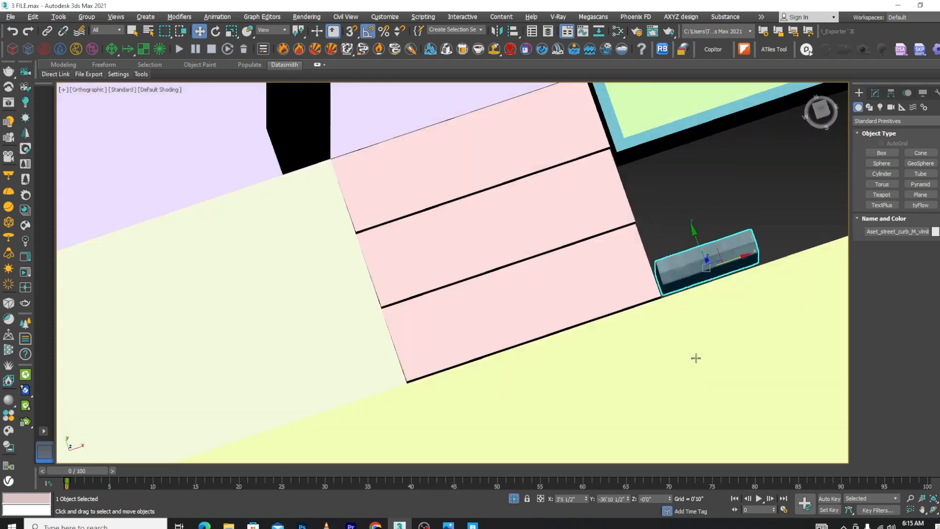
pyautogui.scroll(3, 712, 322)
pyautogui.scroll(5, 712, 322)
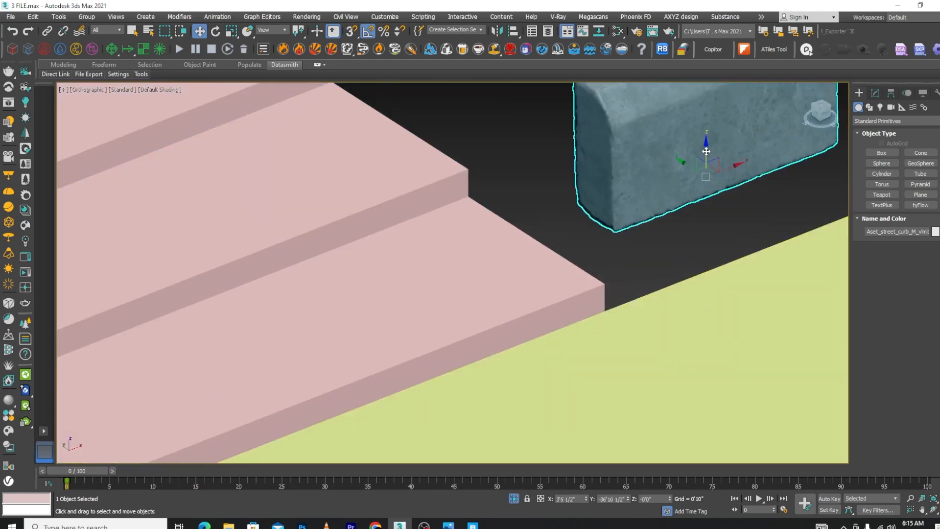
pyautogui.moveTo(706, 151); pyautogui.dragTo(686, 337)
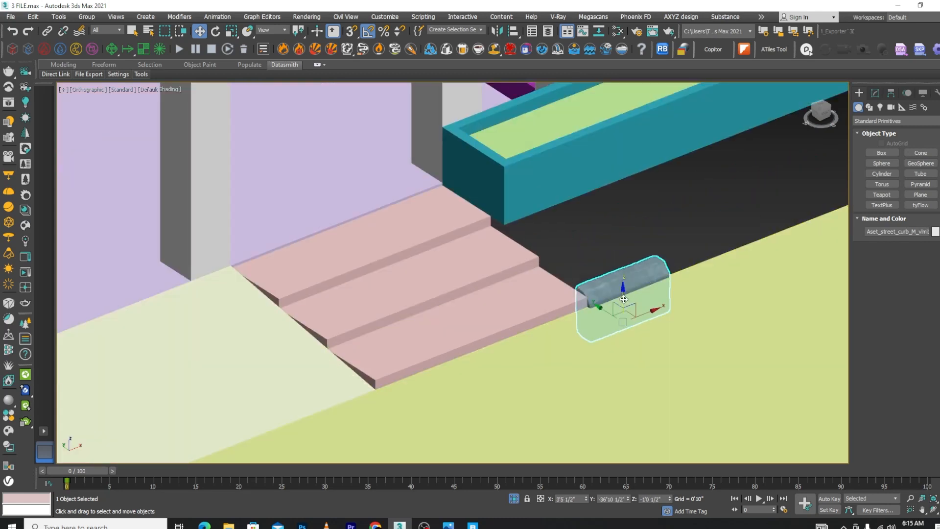
pyautogui.moveTo(623, 300); pyautogui.dragTo(624, 298)
# Clone the curb end to end along the road's near edge, away from the steps, as 72 copies
pyautogui.press('t')
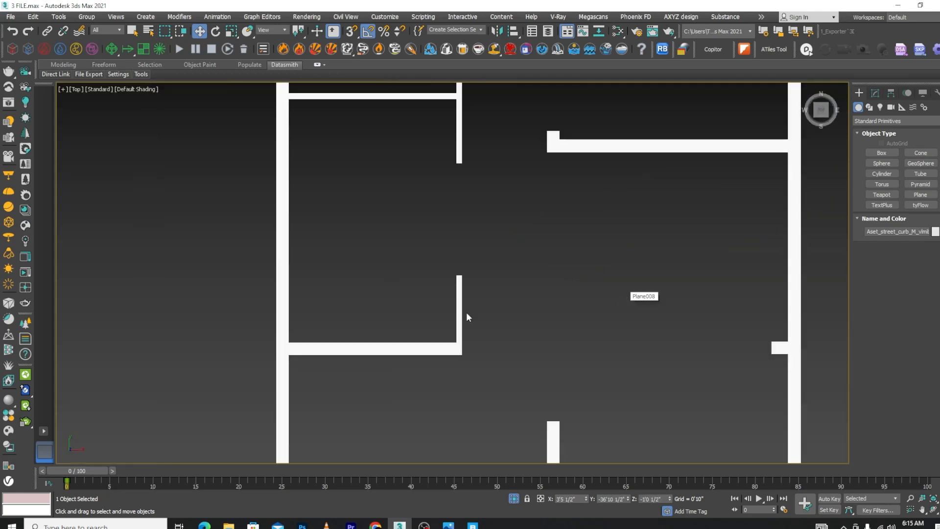
pyautogui.scroll(-10, 462, 246)
pyautogui.scroll(12, 470, 259)
pyautogui.scroll(5, 386, 203)
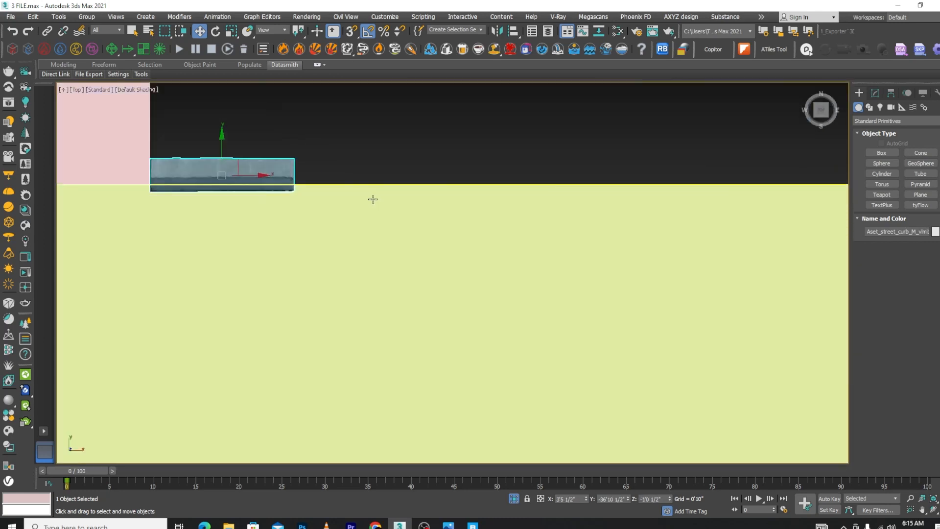
pyautogui.scroll(3, 242, 175)
pyautogui.keyDown('shift'); pyautogui.moveTo(241, 176); pyautogui.dragTo(526, 200); pyautogui.keyUp('shift')
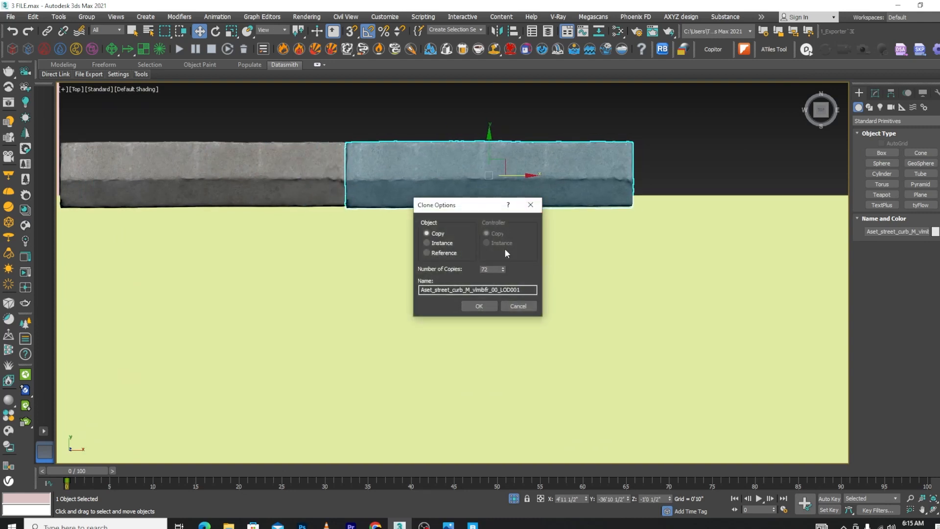
pyautogui.click(479, 305)
pyautogui.scroll(-6, 486, 175)
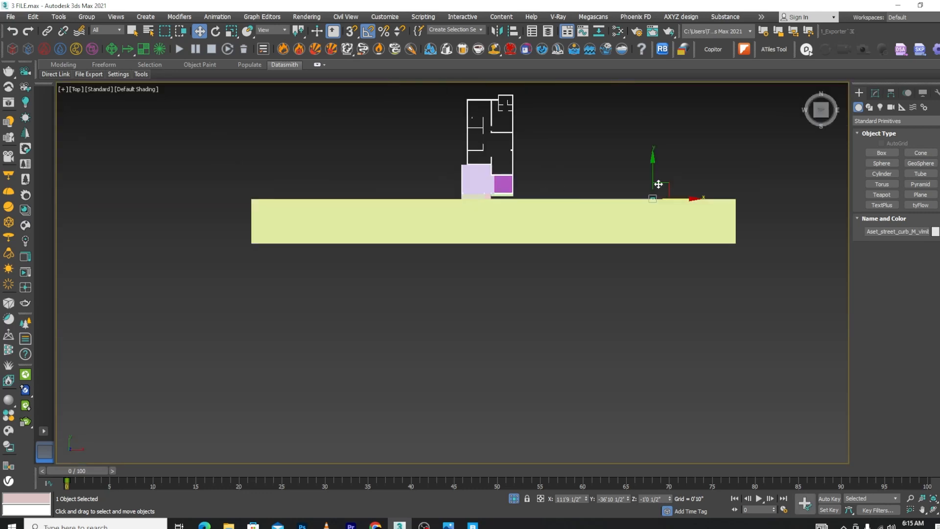
pyautogui.scroll(4, 691, 206)
pyautogui.scroll(-2, 691, 205)
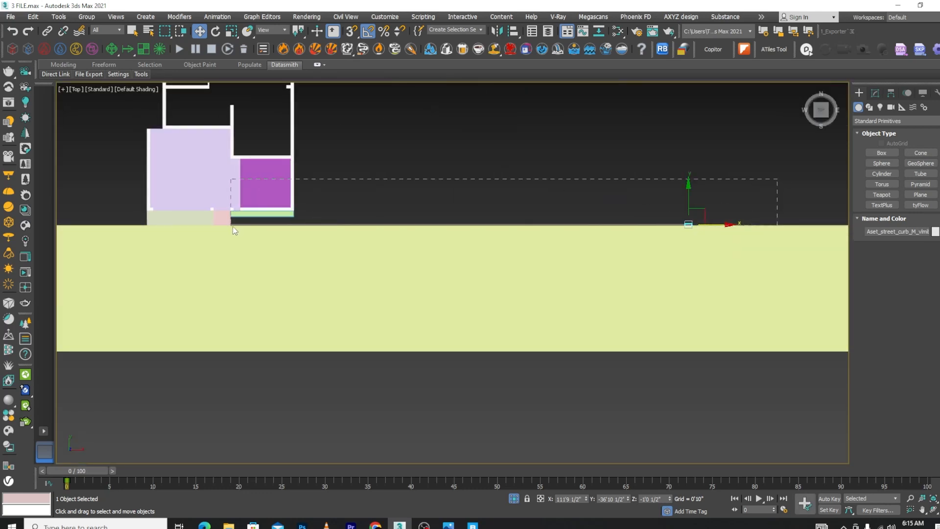
pyautogui.moveTo(233, 226); pyautogui.dragTo(233, 226)
pyautogui.moveTo(734, 199); pyautogui.dragTo(393, 216)
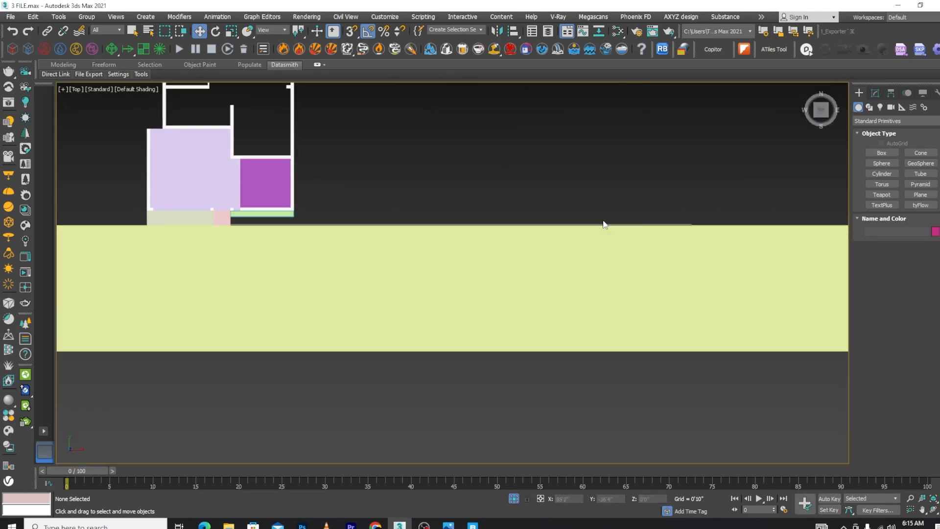
# Select the whole row of curbs, excluding the road, planter and entrance steps from the selection
pyautogui.scroll(3, 795, 203)
pyautogui.scroll(-1, 797, 208)
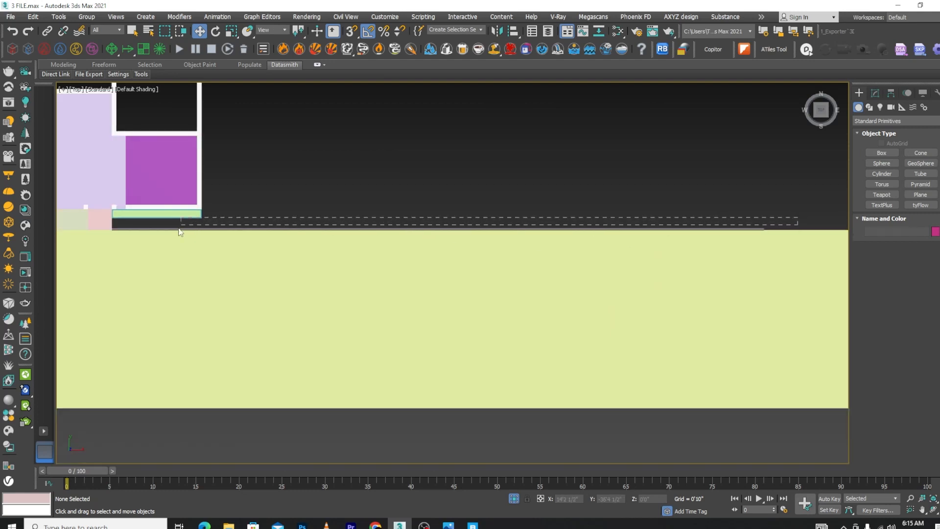
pyautogui.moveTo(114, 233); pyautogui.dragTo(115, 232)
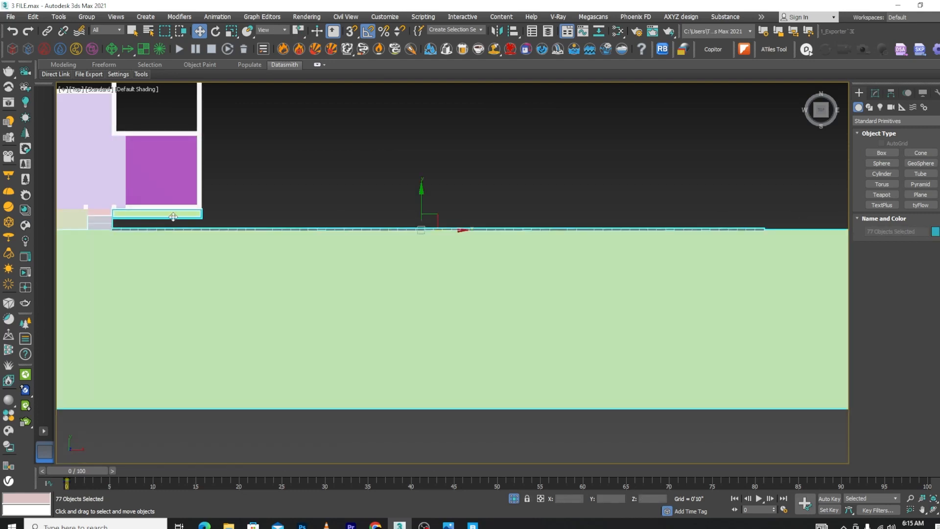
pyautogui.keyDown('alt'); pyautogui.moveTo(786, 273); pyautogui.dragTo(784, 271); pyautogui.keyUp('alt')
pyautogui.scroll(-5, 783, 266)
pyautogui.scroll(8, 673, 252)
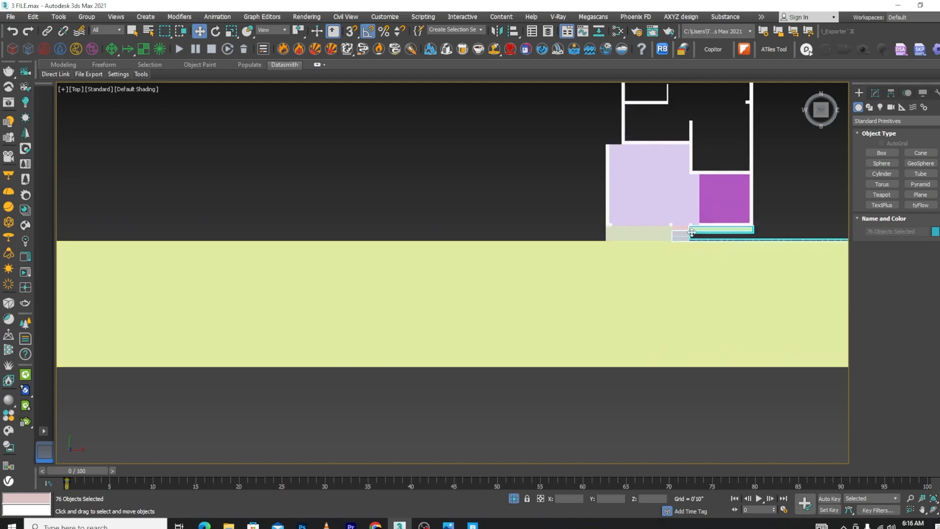
pyautogui.scroll(-3, 707, 239)
pyautogui.scroll(4, 708, 239)
pyautogui.keyDown('alt'); pyautogui.click(372, 284); pyautogui.keyUp('alt')
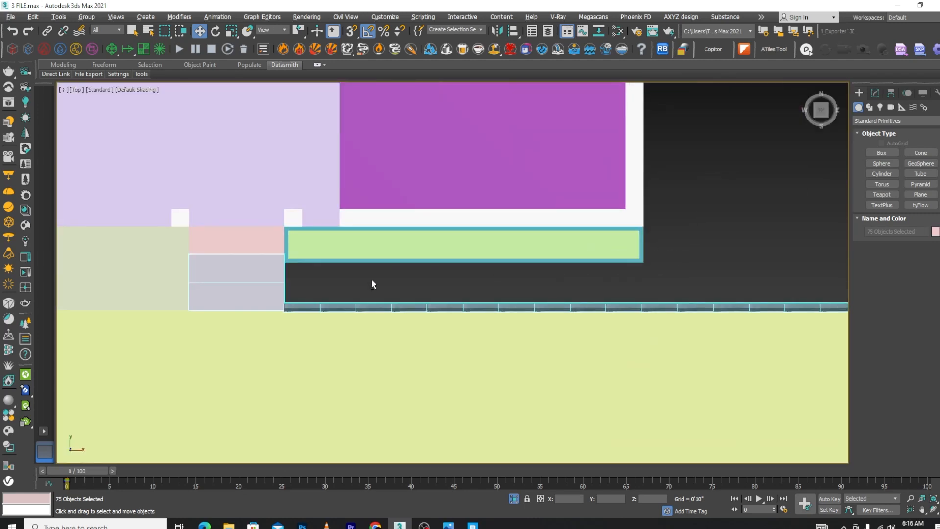
pyautogui.keyDown('alt'); pyautogui.click(254, 294); pyautogui.keyUp('alt')
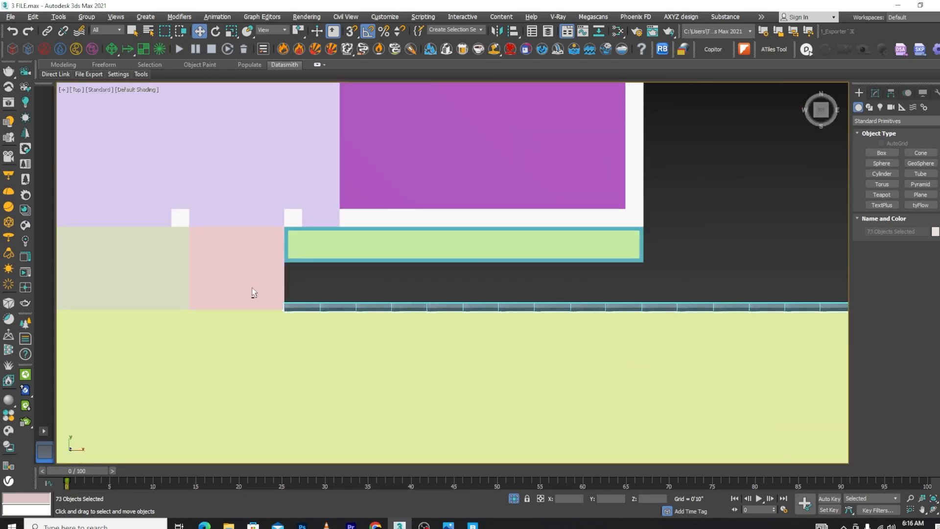
# Copy the curb row along the road's near edge to the other side of the entrance, ending against the ramp's side
pyautogui.scroll(-5, 698, 228)
pyautogui.moveTo(698, 235); pyautogui.dragTo(313, 259)
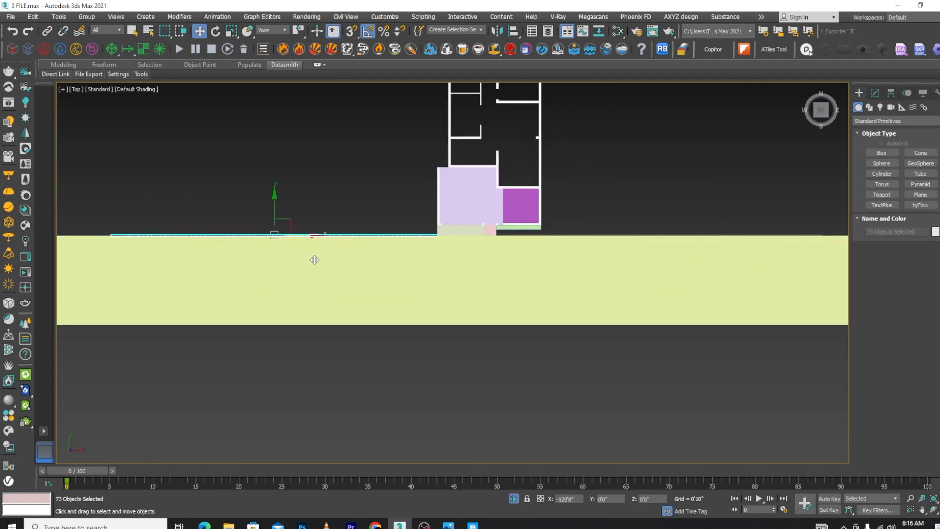
pyautogui.click(479, 303)
pyautogui.scroll(6, 553, 242)
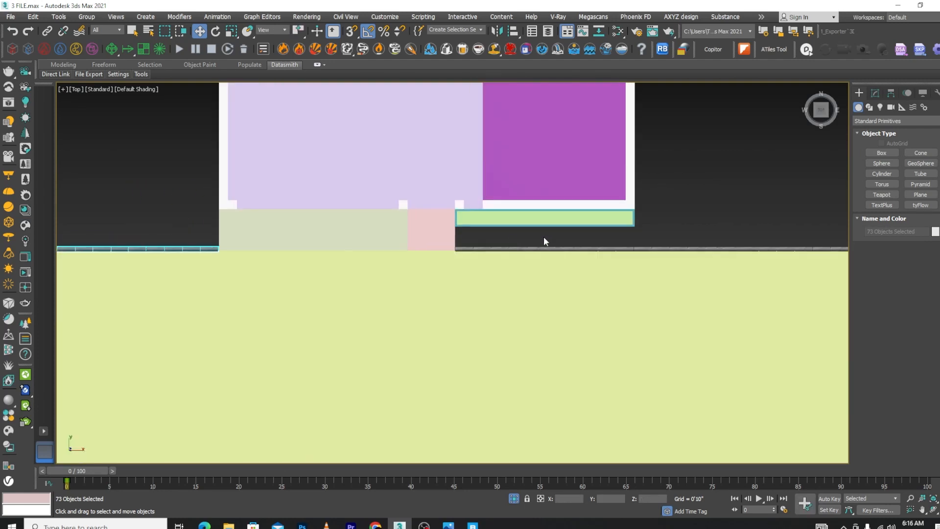
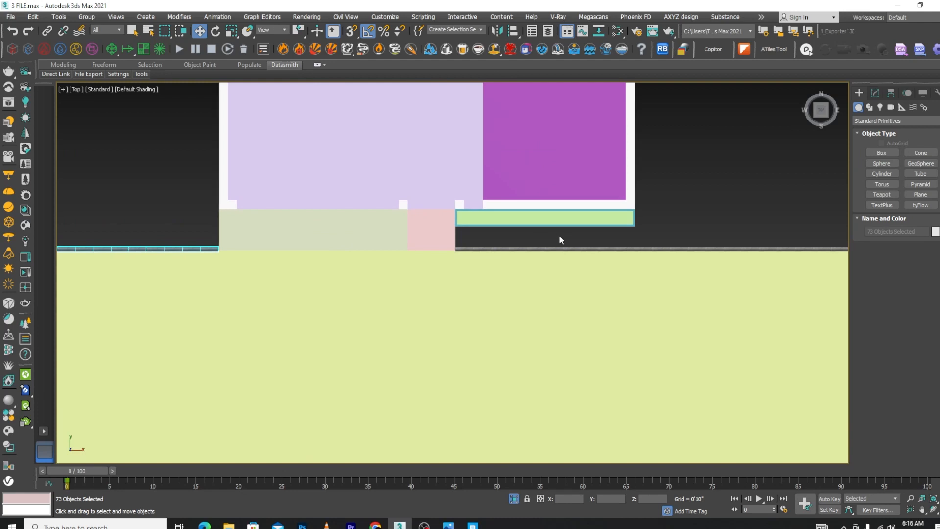
# Make one copy of the selected curb row along the road's far edge, directly opposite the original row
pyautogui.scroll(-6, 489, 237)
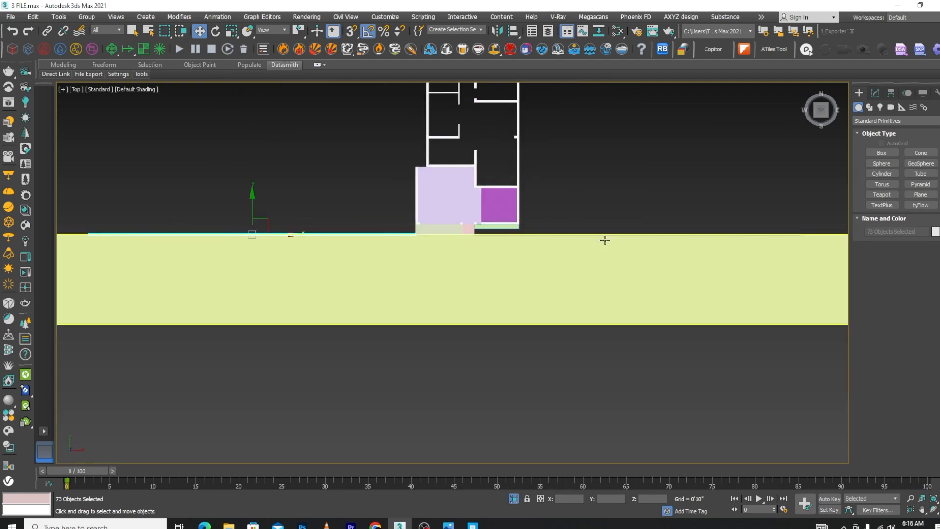
pyautogui.scroll(2, 452, 233)
pyautogui.scroll(-4, 365, 230)
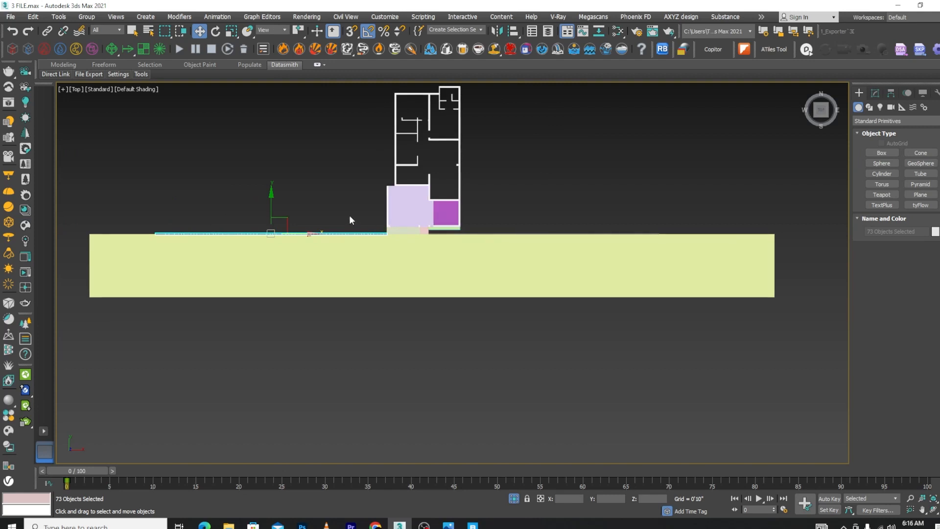
pyautogui.moveTo(278, 208)
pyautogui.mouseDown()
pyautogui.moveTo(277, 283)
pyautogui.moveTo(276, 269)
pyautogui.mouseUp()
pyautogui.click(464, 307)
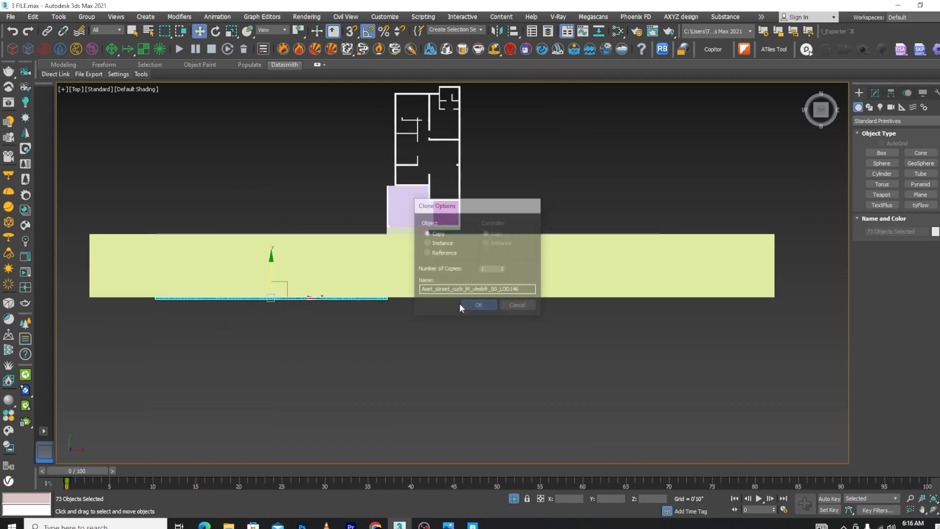
pyautogui.press('z')
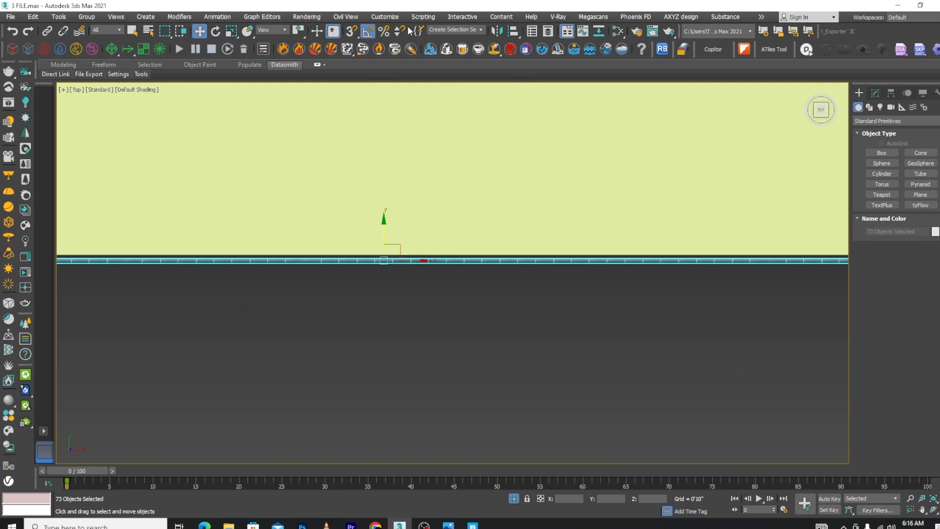
# Mirror the far-edge curb row about the X axis without cloning and move it against the road's edge
pyautogui.click(498, 32)
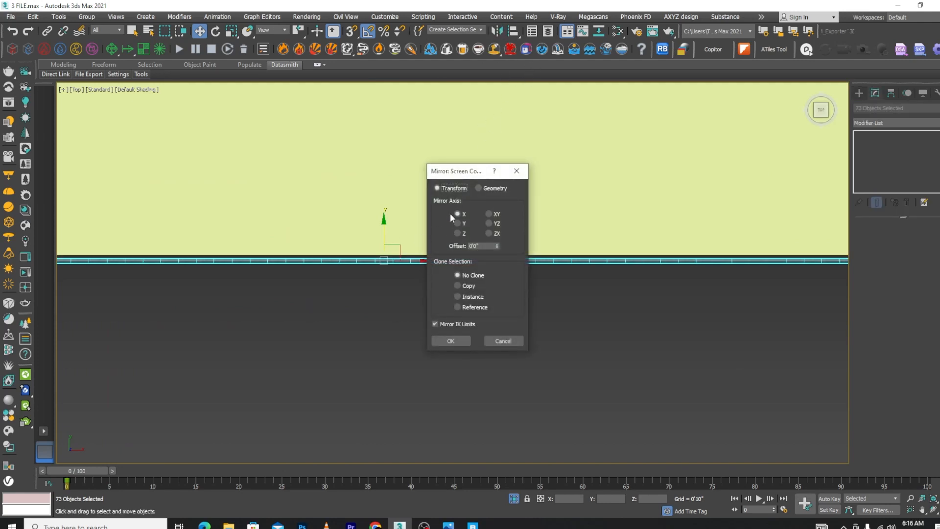
pyautogui.click(449, 341)
pyautogui.scroll(5, 387, 266)
pyautogui.moveTo(419, 283); pyautogui.dragTo(420, 241)
pyautogui.scroll(-6, 409, 237)
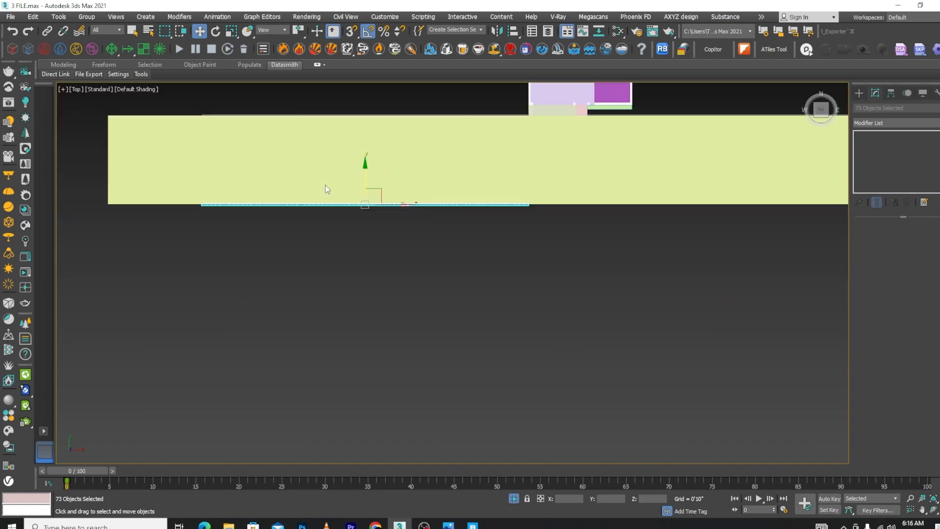
# Copy the far-edge curb row once along the road so the copy continues from the original's end
pyautogui.scroll(3, 394, 203)
pyautogui.moveTo(344, 190)
pyautogui.mouseDown()
pyautogui.moveTo(690, 193)
pyautogui.moveTo(667, 191)
pyautogui.mouseUp()
pyautogui.click(485, 311)
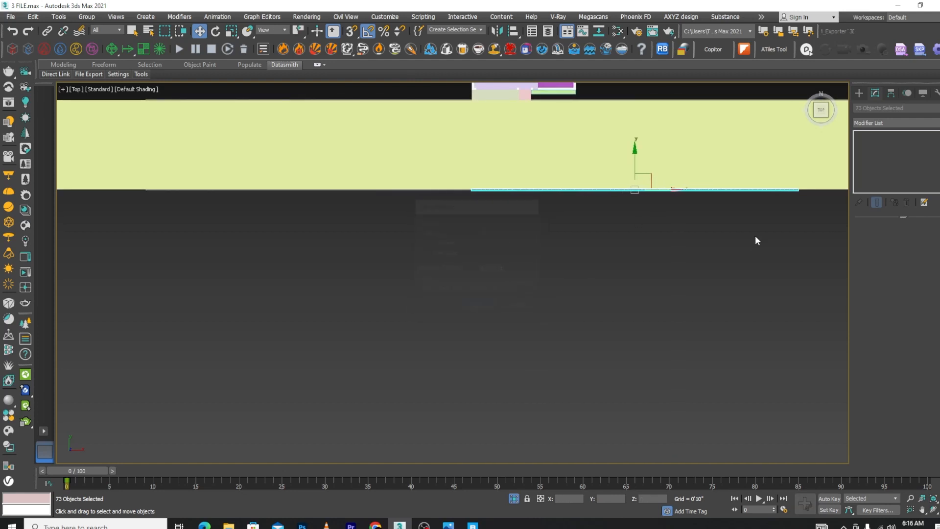
# Try a copy of both far-edge curb rows offset away from the road, excluding the road, and delete that copy
pyautogui.scroll(-2, 801, 237)
pyautogui.moveTo(328, 197); pyautogui.dragTo(328, 197)
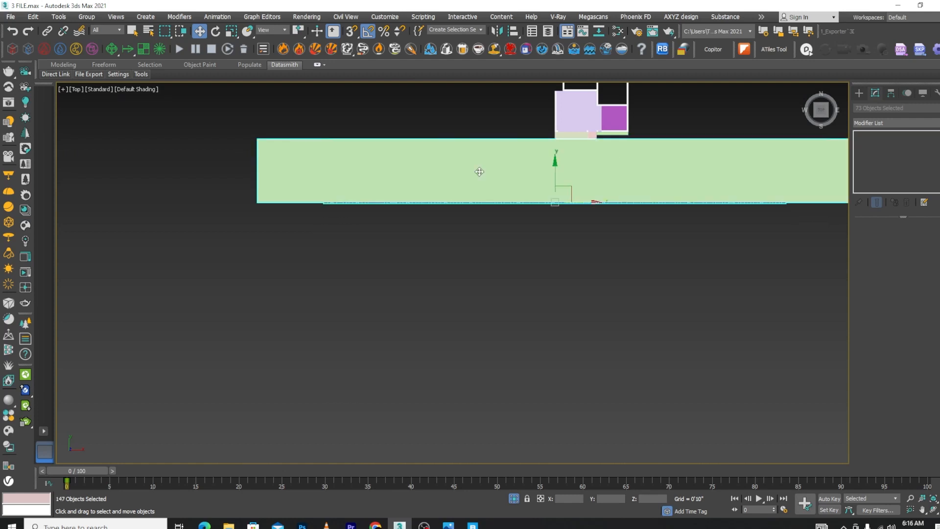
pyautogui.keyDown('alt'); pyautogui.click(752, 147); pyautogui.keyUp('alt')
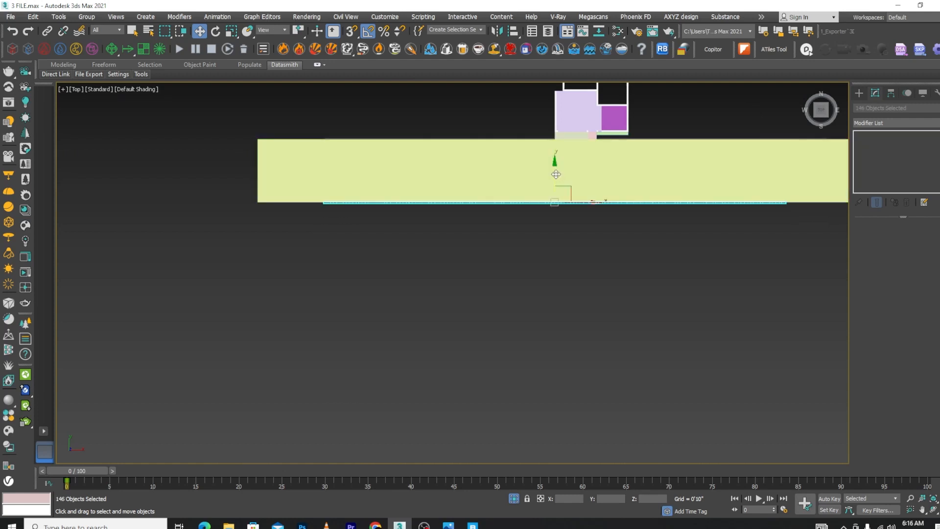
pyautogui.moveTo(556, 173); pyautogui.dragTo(551, 189)
pyautogui.click(479, 305)
pyautogui.keyDown('alt'); pyautogui.moveTo(521, 279); pyautogui.dragTo(601, 201, button='middle'); pyautogui.keyUp('alt')
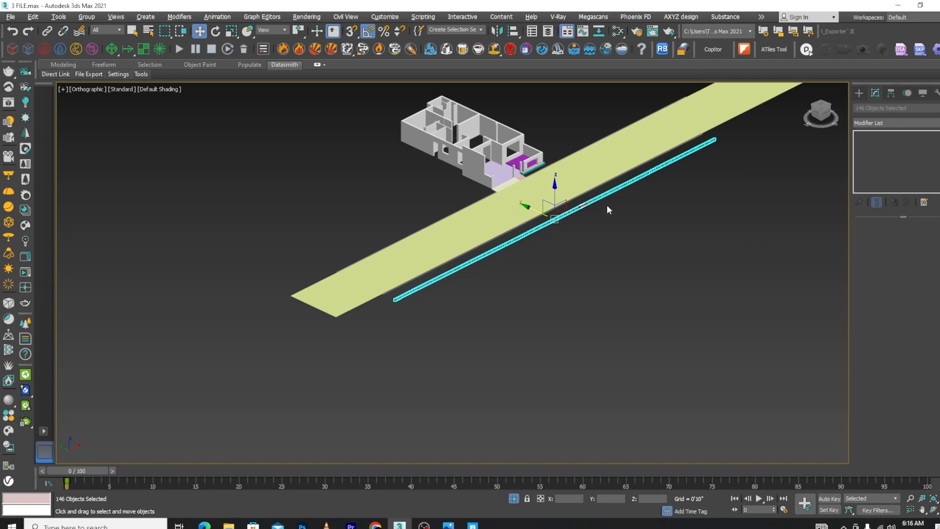
pyautogui.press('Delete')
# Delete all the curbs along the road's far edge, keeping the road plane out of the selection
pyautogui.press('t')
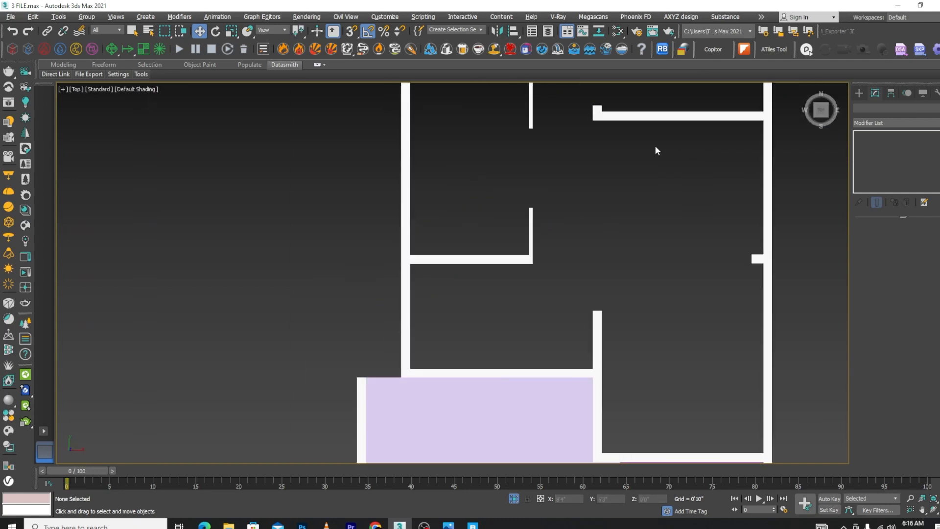
pyautogui.scroll(-8, 631, 186)
pyautogui.scroll(4, 634, 286)
pyautogui.scroll(-2, 632, 277)
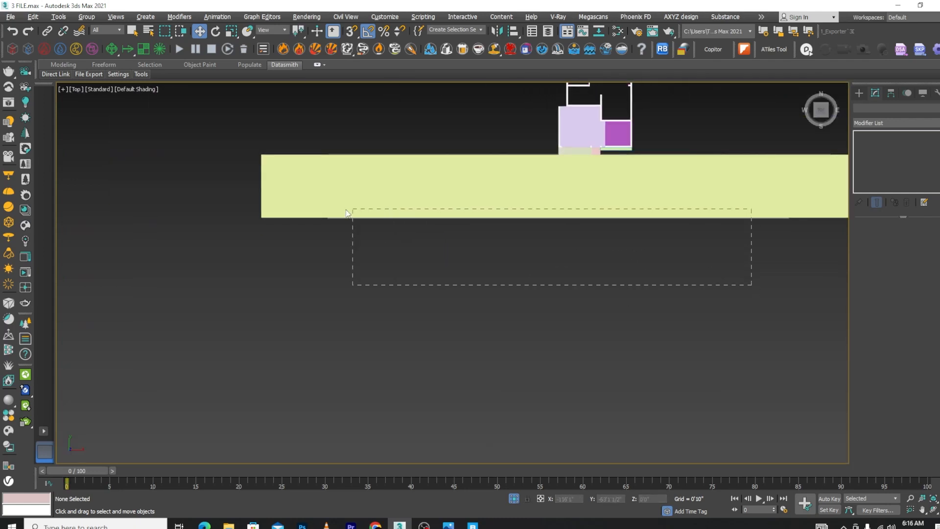
pyautogui.moveTo(314, 214); pyautogui.dragTo(307, 212)
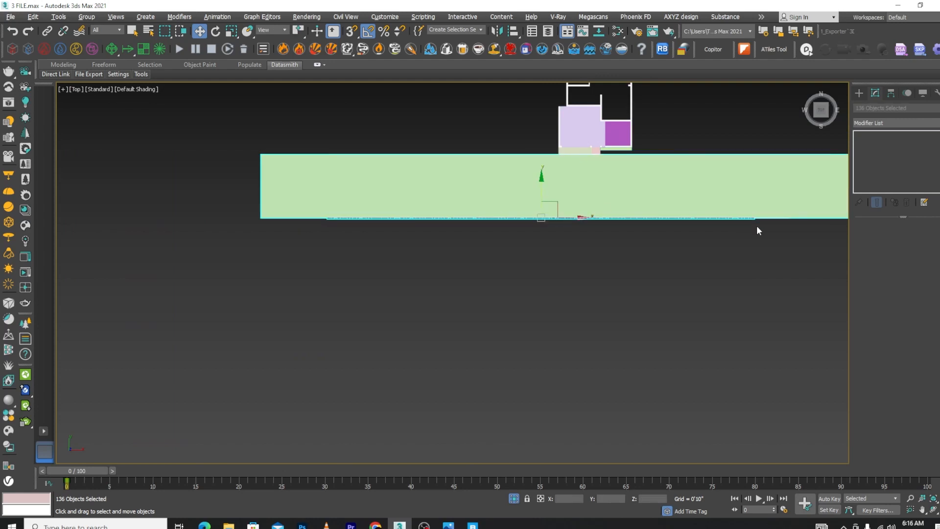
pyautogui.click(778, 191)
pyautogui.scroll(3, 771, 235)
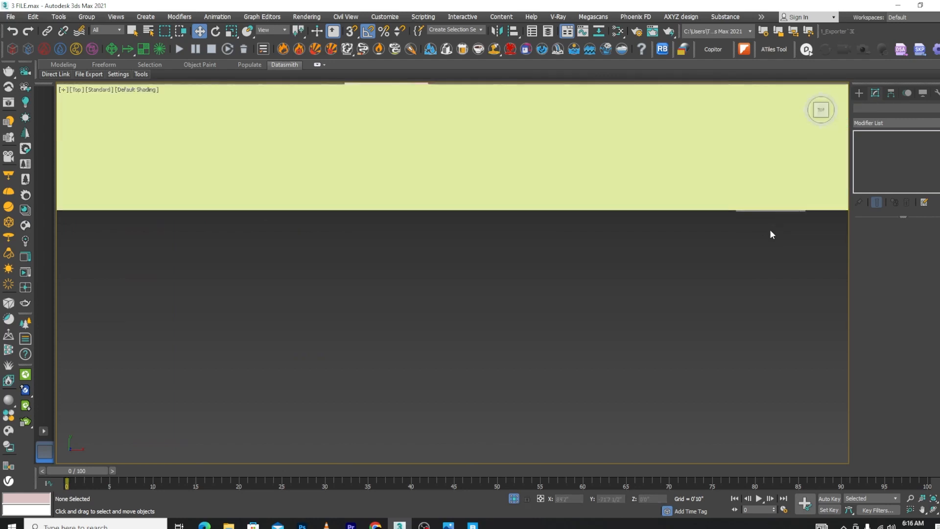
pyautogui.click(630, 187)
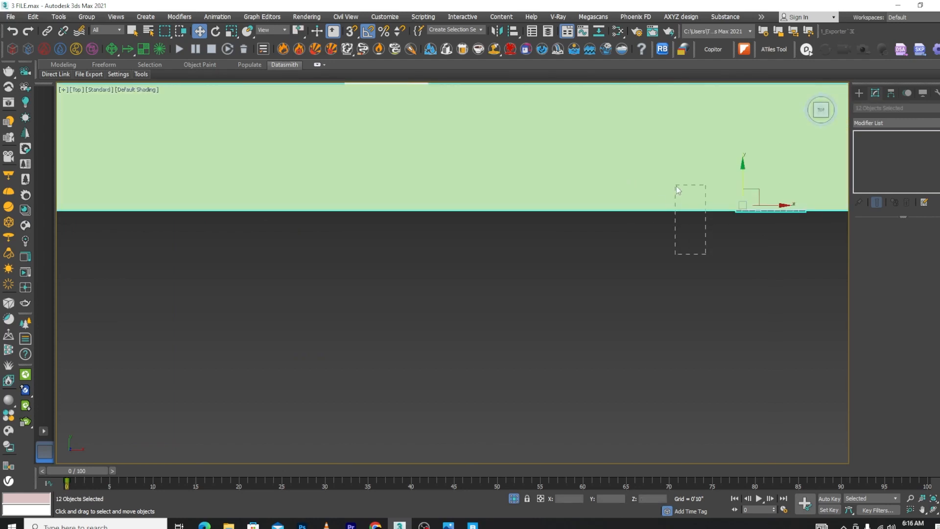
pyautogui.scroll(-6, 678, 190)
pyautogui.scroll(5, 724, 273)
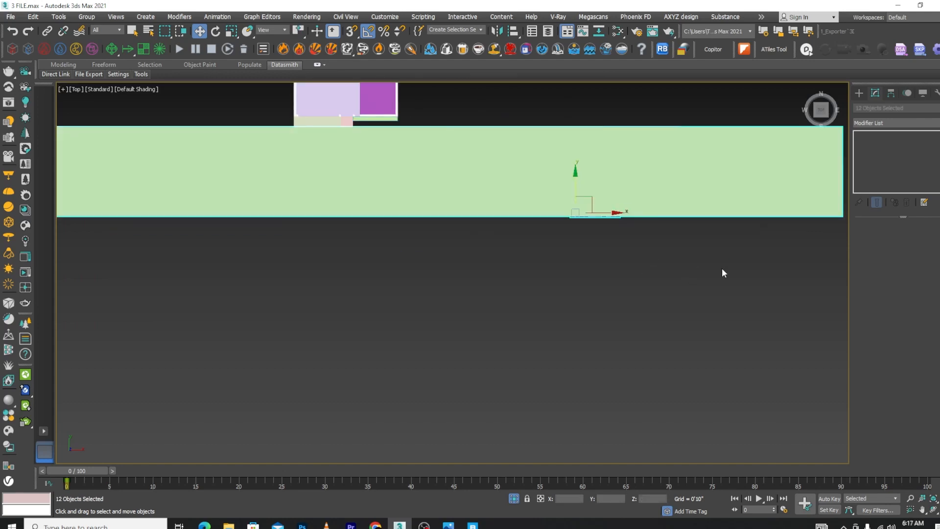
pyautogui.keyDown('alt'); pyautogui.click(711, 171); pyautogui.keyUp('alt')
pyautogui.click(477, 408)
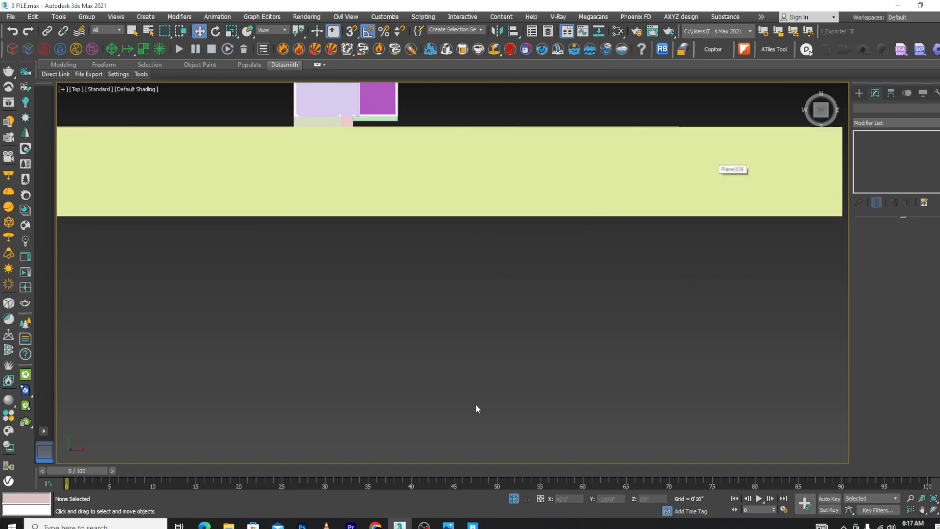
# Switch to Quixel Bridge, export the Modular Concrete Median to 3ds Max and return to the scene
pyautogui.click(472, 524)
pyautogui.scroll(6, 586, 215)
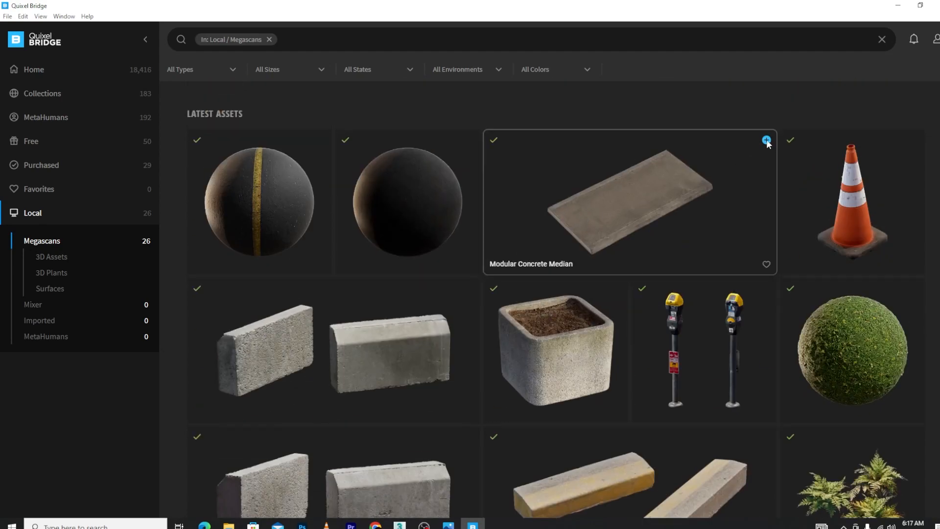
pyautogui.click(766, 140)
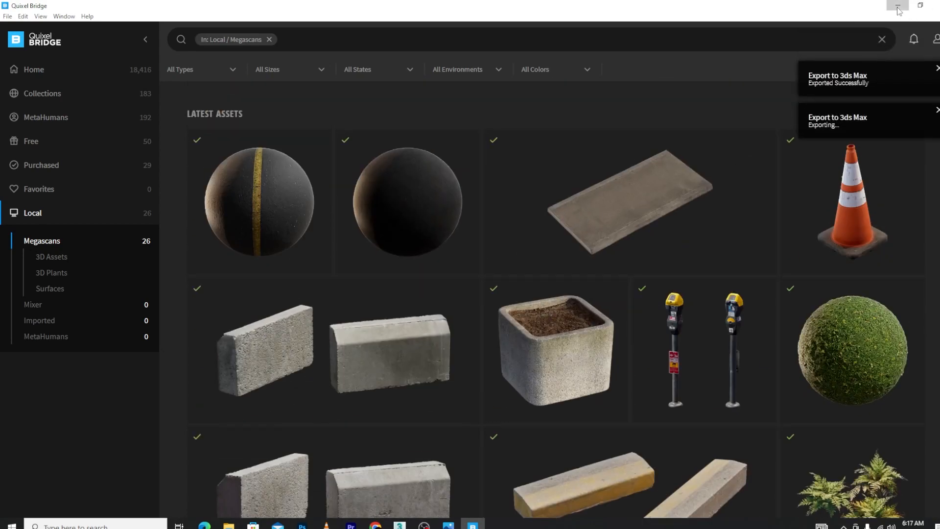
pyautogui.click(898, 6)
# Move the imported concrete median from inside the house across the road to just beyond its far edge
pyautogui.scroll(-6, 521, 251)
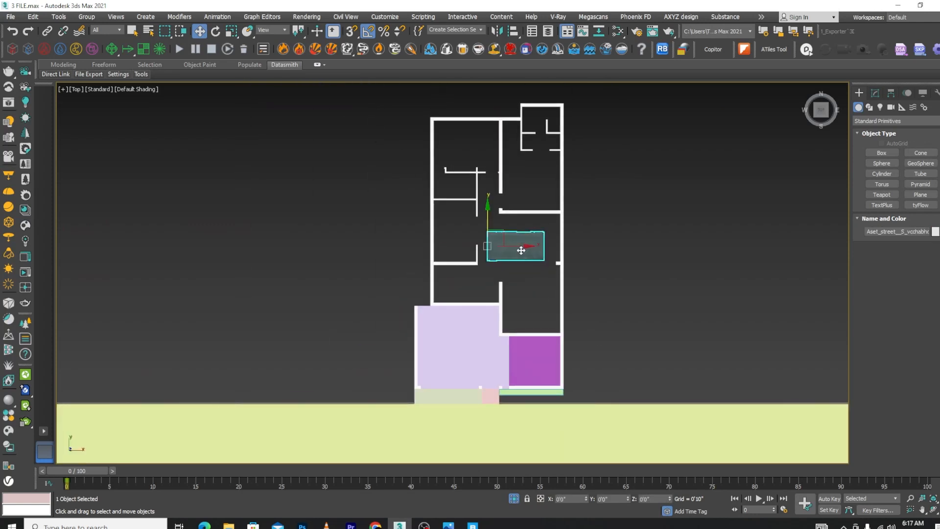
pyautogui.scroll(-3, 521, 250)
pyautogui.moveTo(521, 250); pyautogui.dragTo(545, 339)
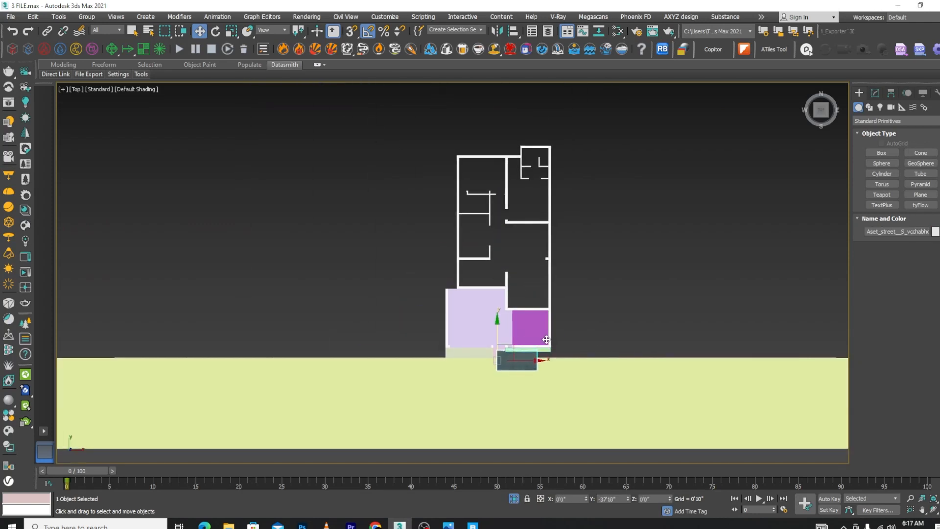
pyautogui.scroll(-5, 559, 252)
pyautogui.scroll(5, 558, 255)
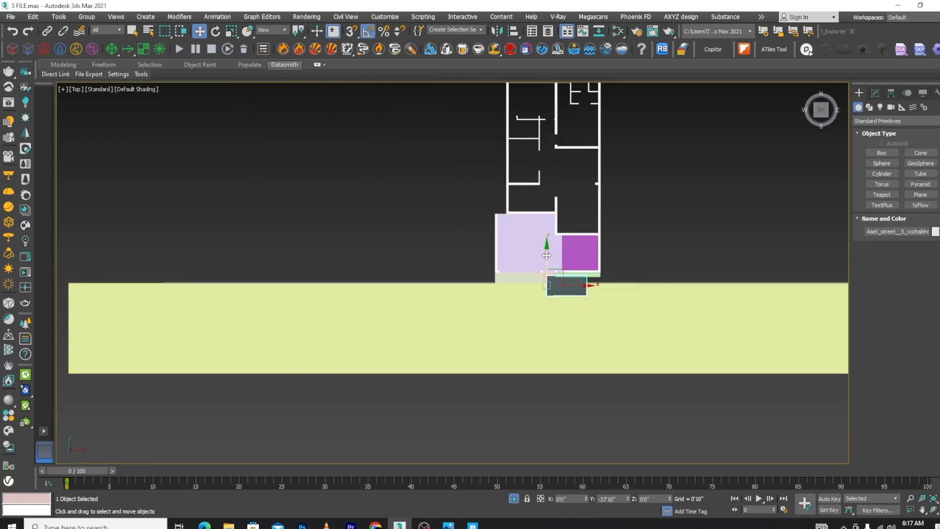
pyautogui.moveTo(546, 255); pyautogui.dragTo(568, 355)
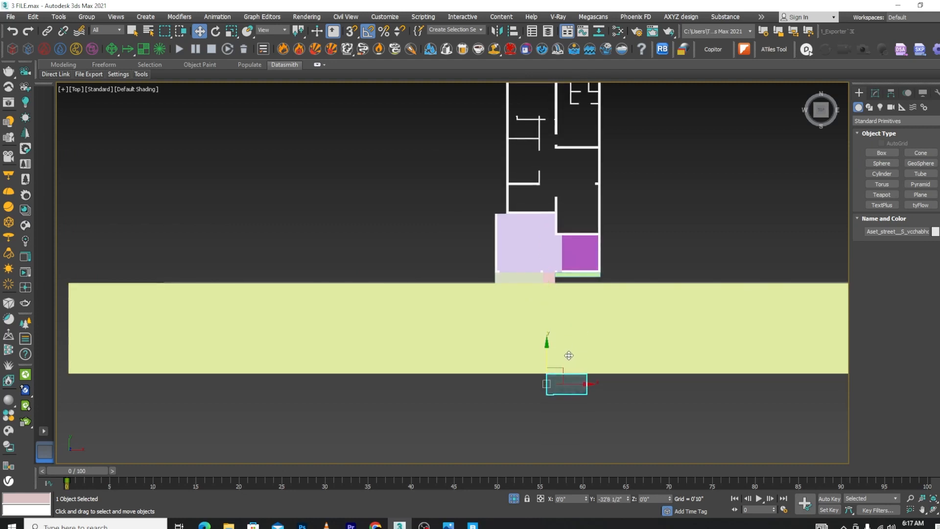
# Butt the median against the road's far edge at about Y -70'3" and lower it to about Z -0'6", level with the road
pyautogui.scroll(5, 585, 374)
pyautogui.scroll(-2, 583, 369)
pyautogui.keyDown('alt'); pyautogui.moveTo(583, 369); pyautogui.dragTo(644, 283, button='middle'); pyautogui.keyUp('alt')
pyautogui.scroll(3, 548, 292)
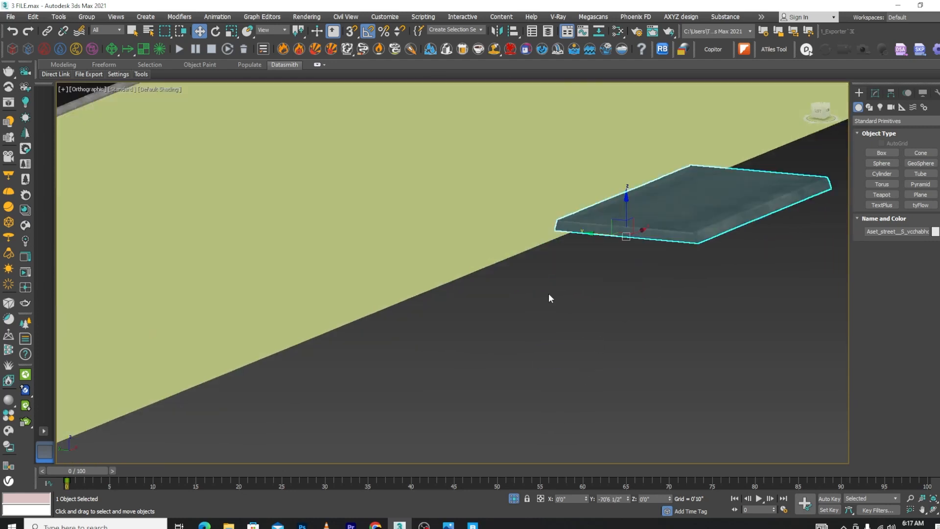
pyautogui.scroll(4, 605, 233)
pyautogui.moveTo(664, 209); pyautogui.dragTo(662, 231, button='middle')
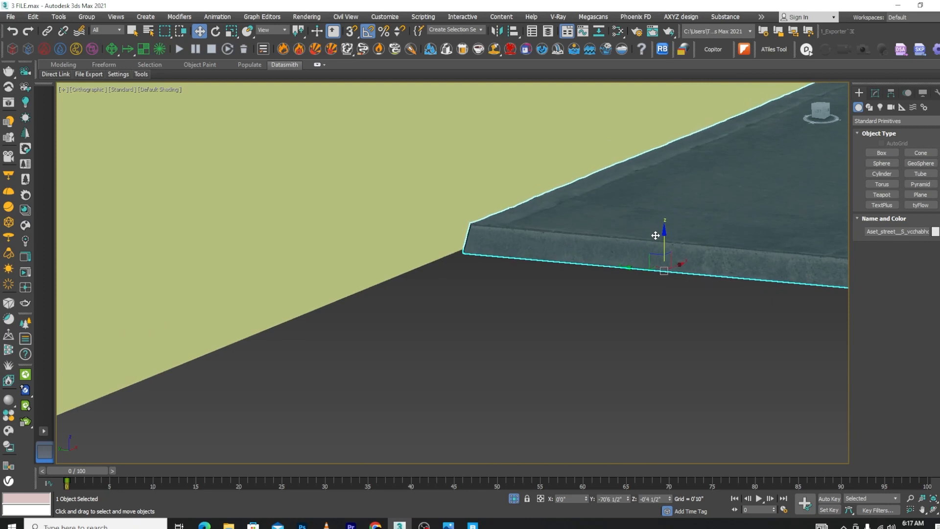
pyautogui.press('l')
pyautogui.press('z')
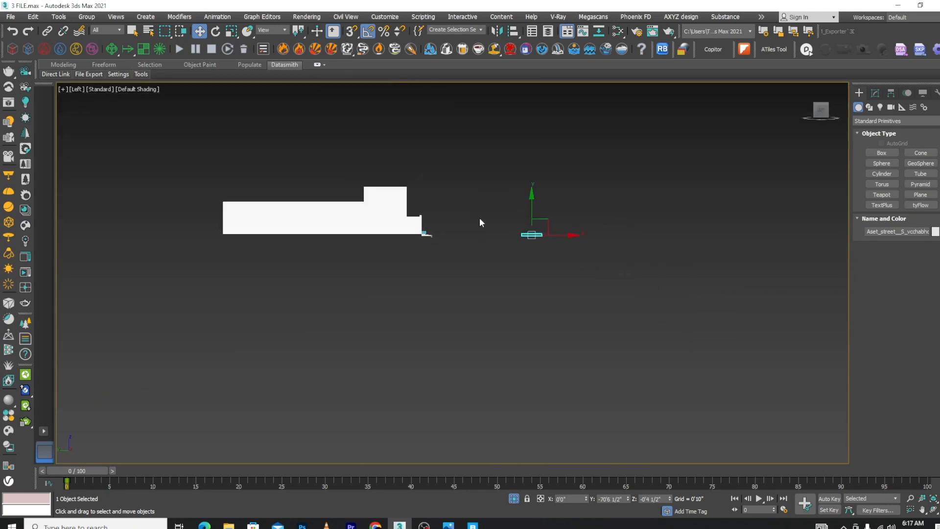
pyautogui.scroll(4, 528, 251)
pyautogui.press('F3')
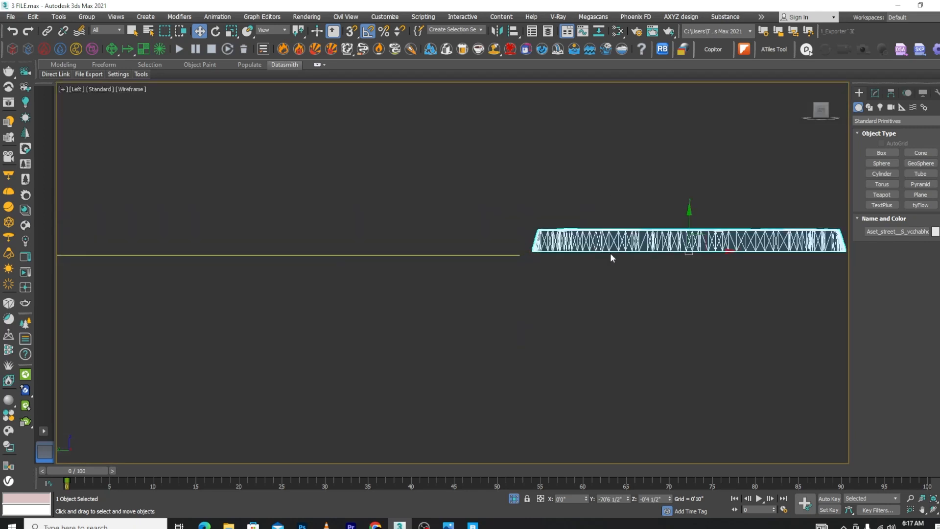
pyautogui.moveTo(688, 222); pyautogui.dragTo(703, 254)
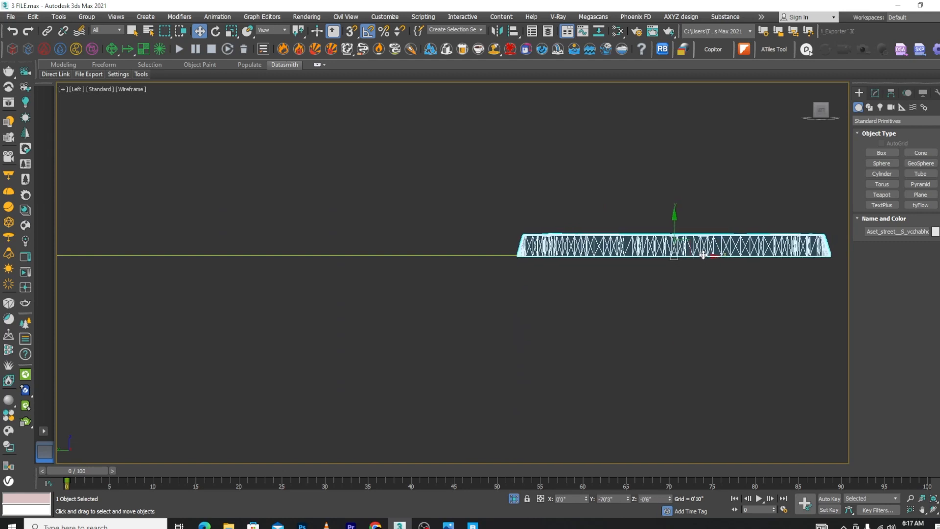
pyautogui.press('t')
pyautogui.scroll(-12, 570, 253)
pyautogui.scroll(7, 565, 317)
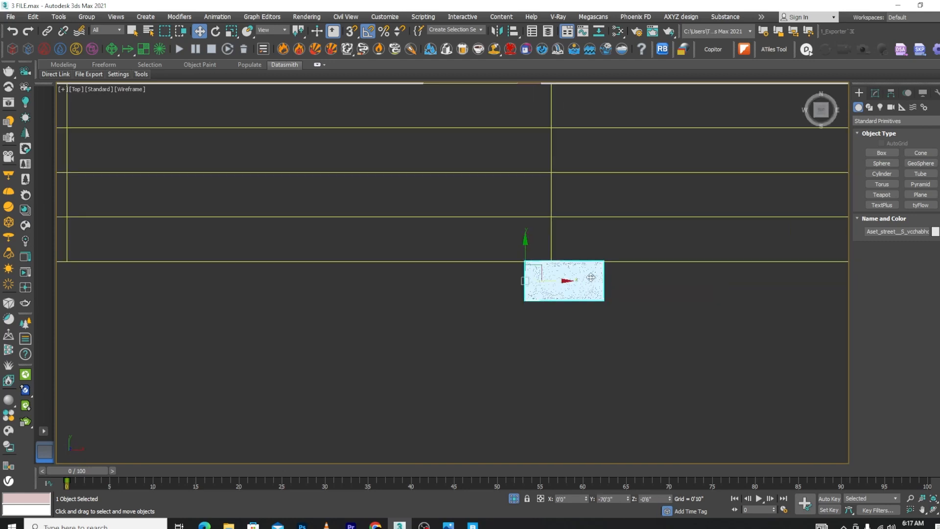
pyautogui.keyDown('shift'); pyautogui.moveTo(520, 282); pyautogui.dragTo(684, 282); pyautogui.keyUp('shift')
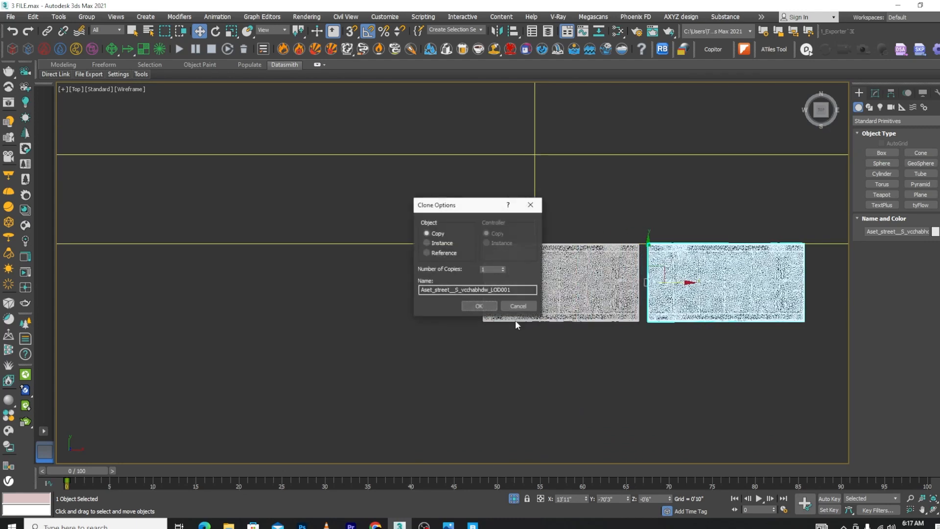
pyautogui.click(517, 305)
# Clone the concrete median end to end along the road's far edge with vertex snapping, as 12 copies
pyautogui.scroll(8, 567, 310)
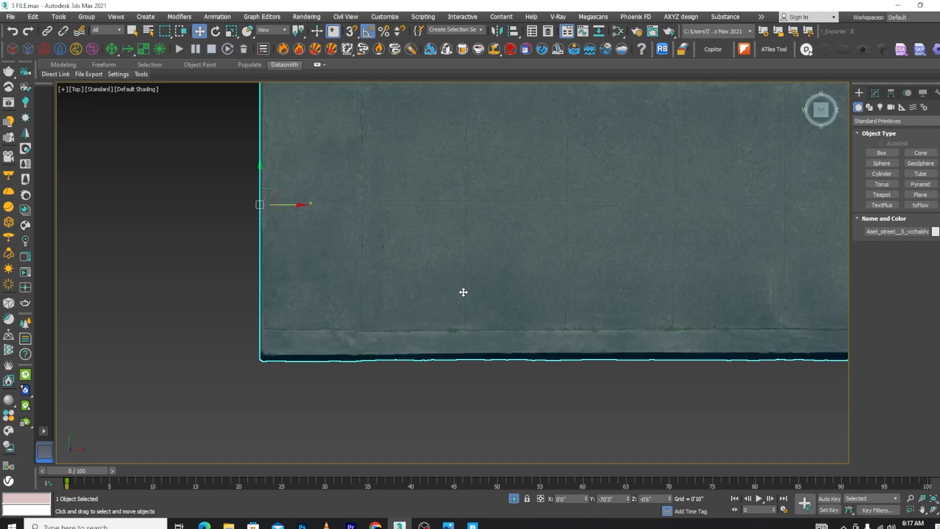
pyautogui.press('s')
pyautogui.scroll(6, 289, 211)
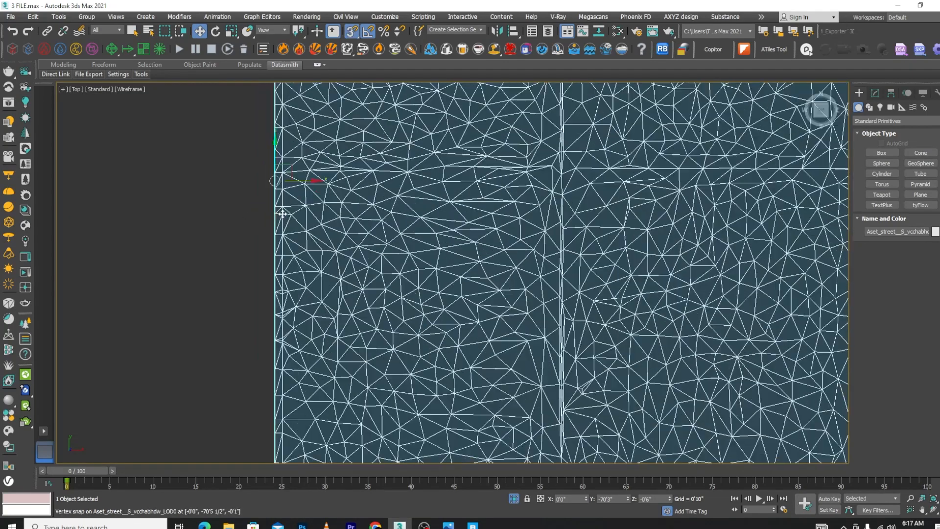
pyautogui.scroll(-10, 266, 205)
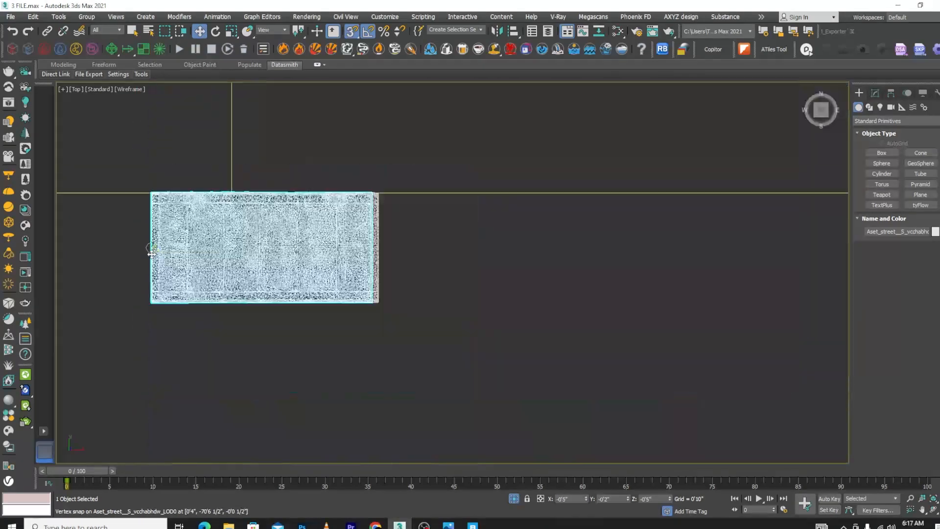
pyautogui.moveTo(159, 250)
pyautogui.keyDown('shift'); pyautogui.mouseDown()
pyautogui.moveTo(433, 272)
pyautogui.moveTo(355, 233)
pyautogui.moveTo(360, 224)
pyautogui.moveTo(334, 218)
pyautogui.moveTo(304, 223)
pyautogui.moveTo(287, 245)
pyautogui.mouseUp(); pyautogui.keyUp('shift')
pyautogui.scroll(5, 396, 259)
pyautogui.scroll(6, 362, 225)
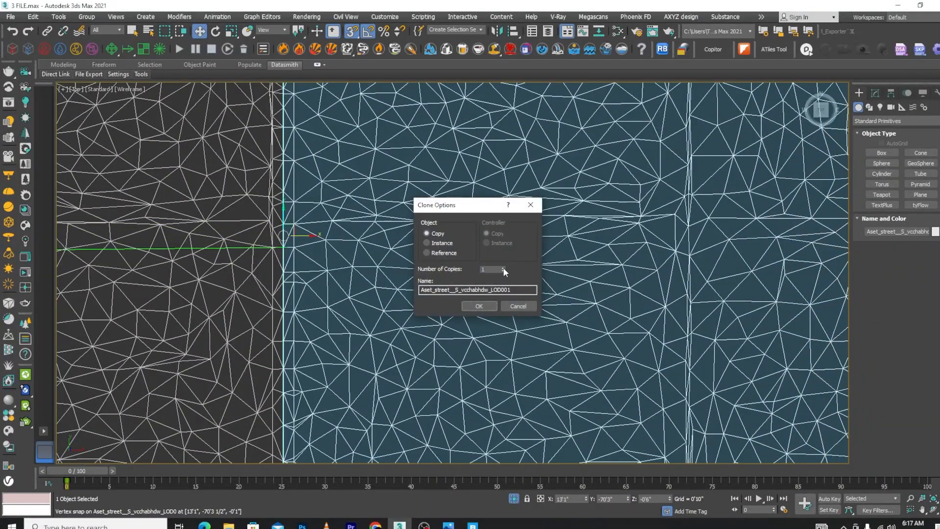
pyautogui.click(480, 306)
pyautogui.scroll(-15, 524, 221)
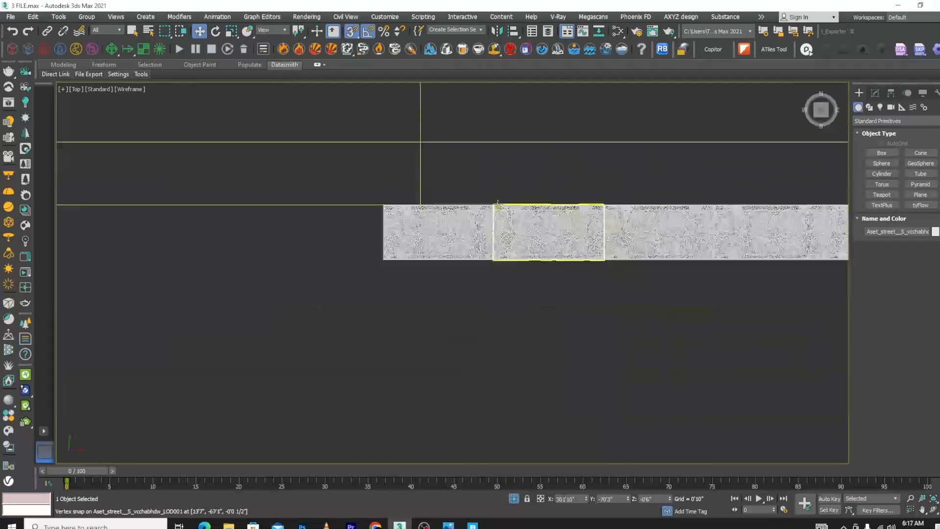
# Clone all 13 concrete medians as one set of copies onto the uncovered stretch of the road's far edge
pyautogui.click(643, 263)
pyautogui.scroll(2, 660, 221)
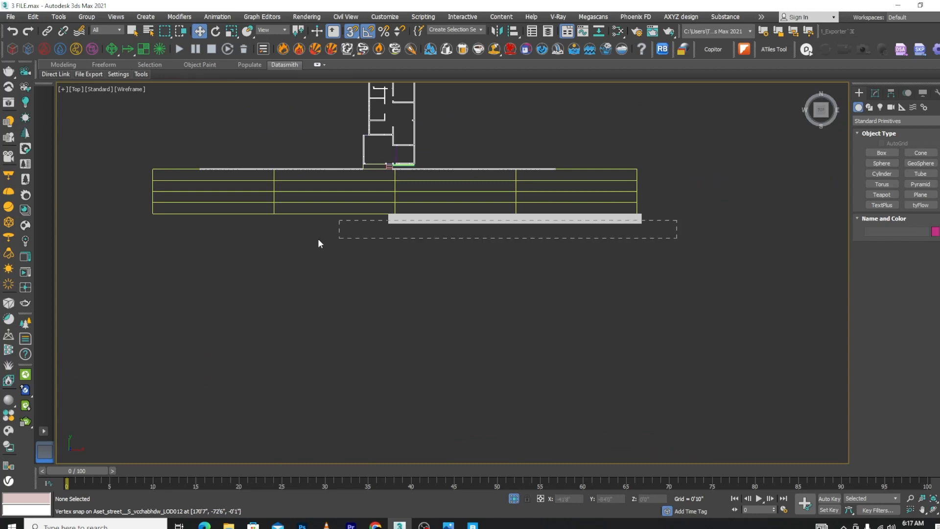
pyautogui.moveTo(318, 239); pyautogui.dragTo(375, 249)
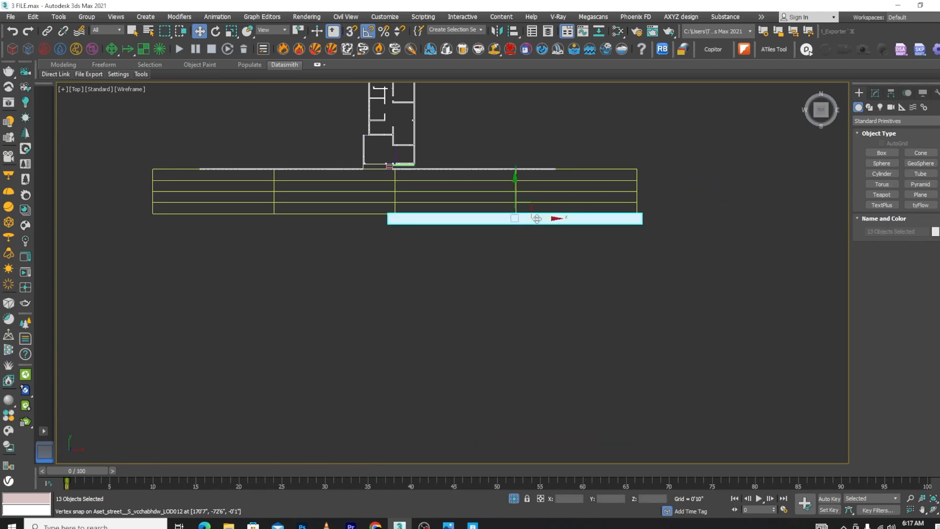
pyautogui.keyDown('shift'); pyautogui.moveTo(537, 219); pyautogui.dragTo(274, 242); pyautogui.keyUp('shift')
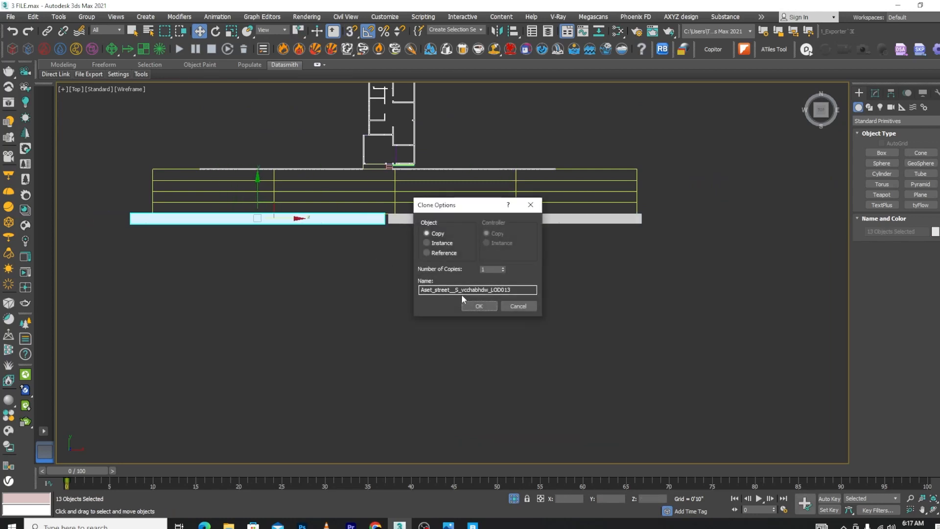
pyautogui.click(479, 305)
# Snap the copied median row by its end vertex against the original row, closing the gap along the road's far edge
pyautogui.press('s')
pyautogui.scroll(12, 411, 263)
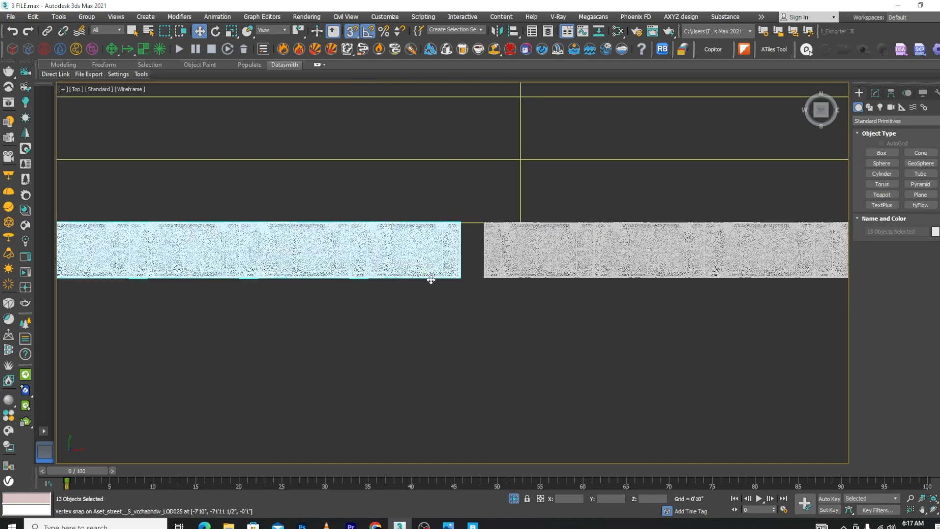
pyautogui.scroll(6, 480, 233)
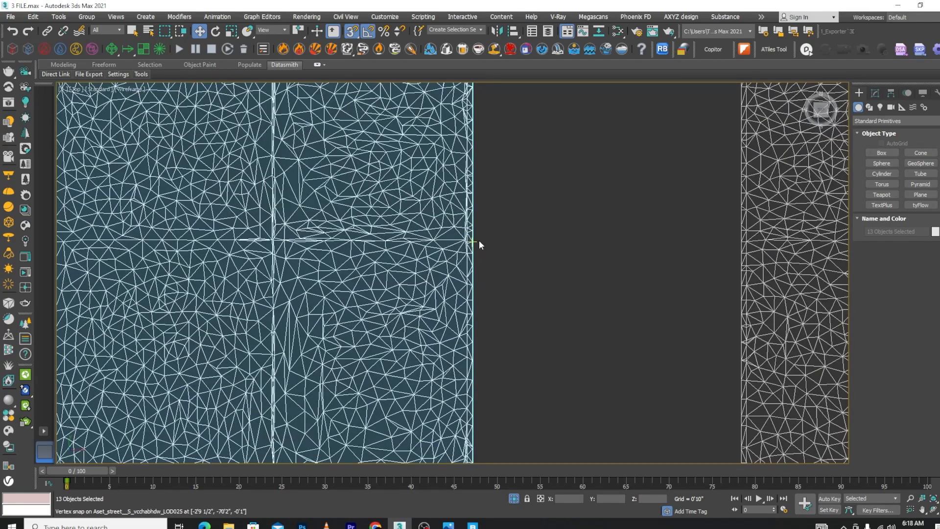
pyautogui.moveTo(479, 241); pyautogui.dragTo(732, 241)
pyautogui.scroll(-12, 641, 274)
pyautogui.press('F3')
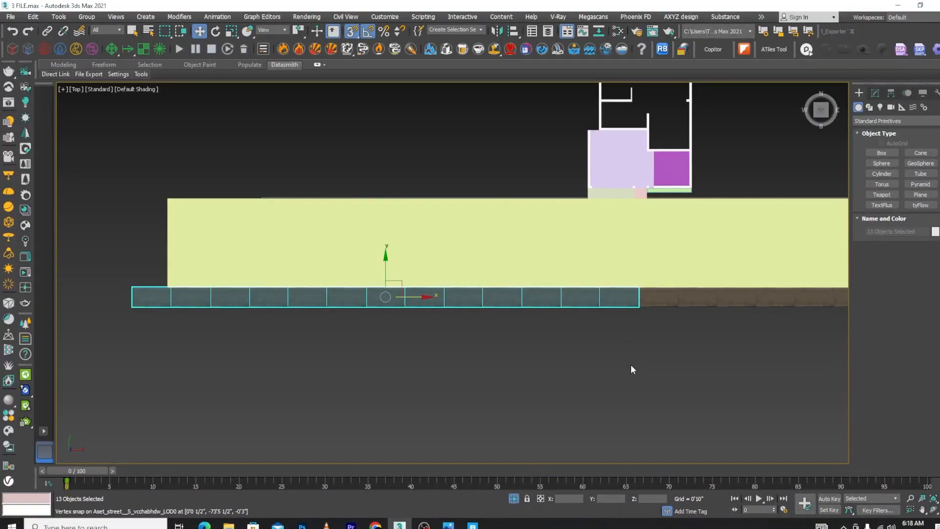
pyautogui.keyDown('alt'); pyautogui.moveTo(631, 369); pyautogui.dragTo(690, 302, button='middle'); pyautogui.keyUp('alt')
pyautogui.click(690, 302)
pyautogui.scroll(6, 480, 272)
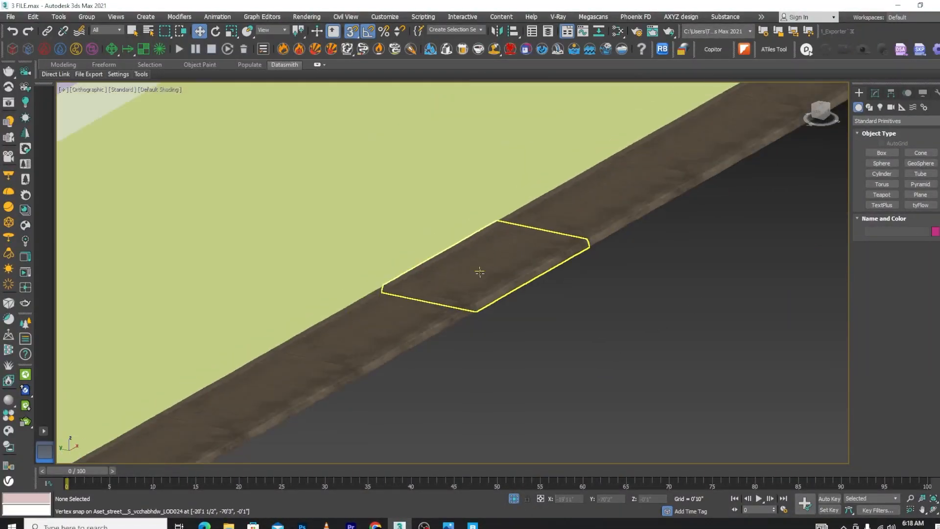
# Try filling the gap between the planter and the near curb with a box about 15'1" by 1'8 1/2", and delete it
pyautogui.scroll(-5, 480, 272)
pyautogui.press('t')
pyautogui.scroll(-5, 563, 287)
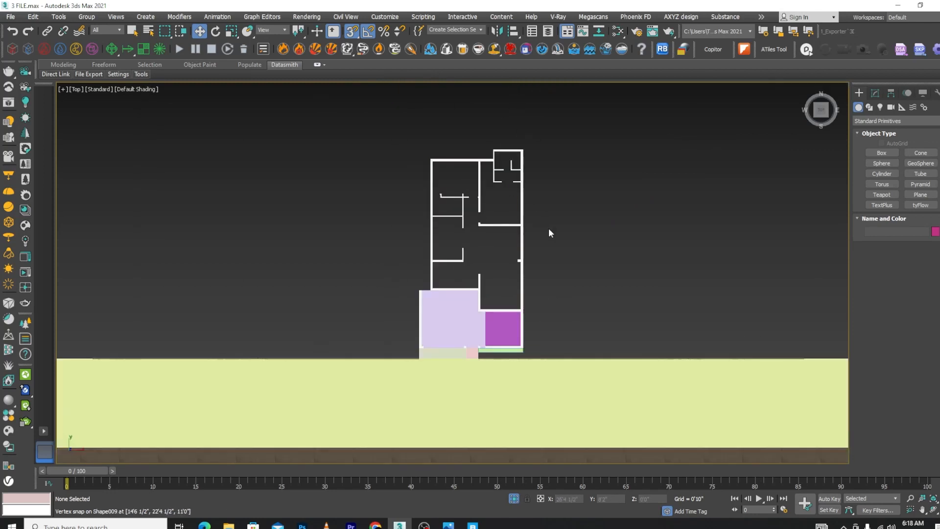
pyautogui.scroll(-4, 549, 235)
pyautogui.scroll(10, 532, 267)
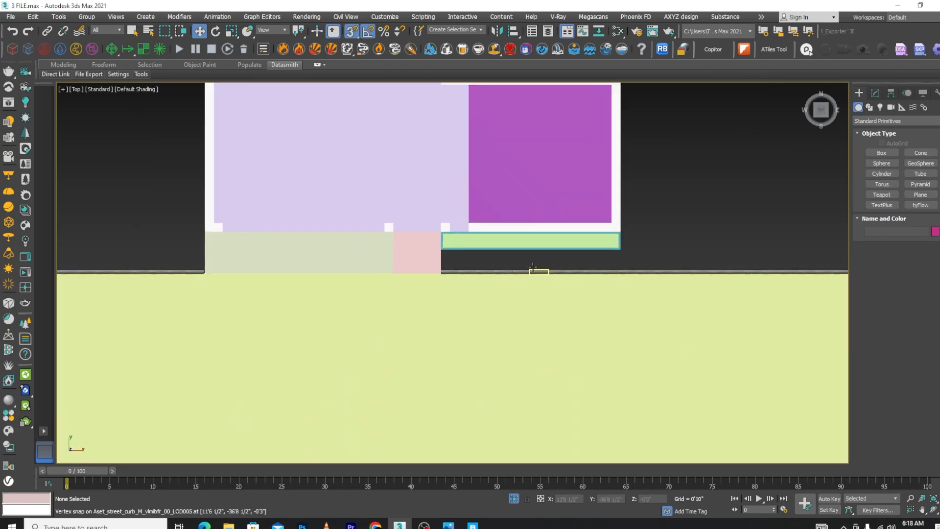
pyautogui.press('F3')
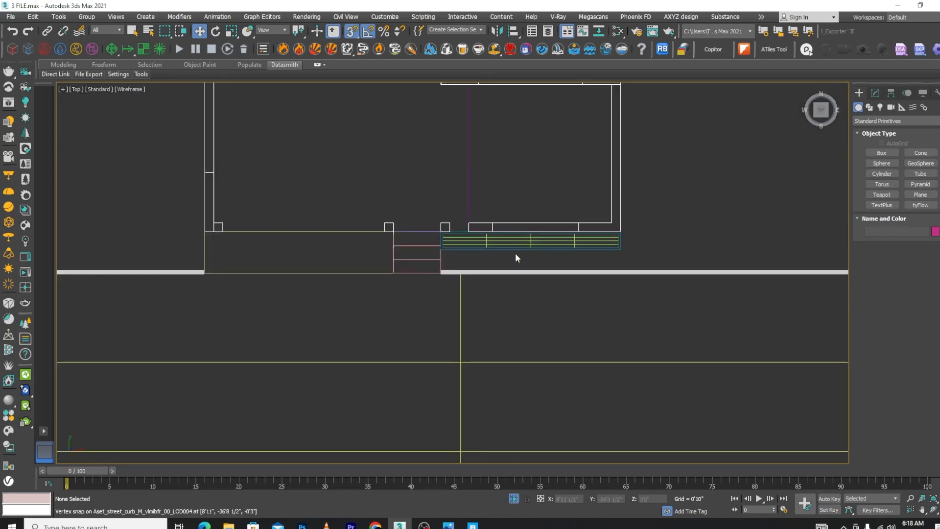
pyautogui.press('F3')
pyautogui.scroll(-3, 515, 252)
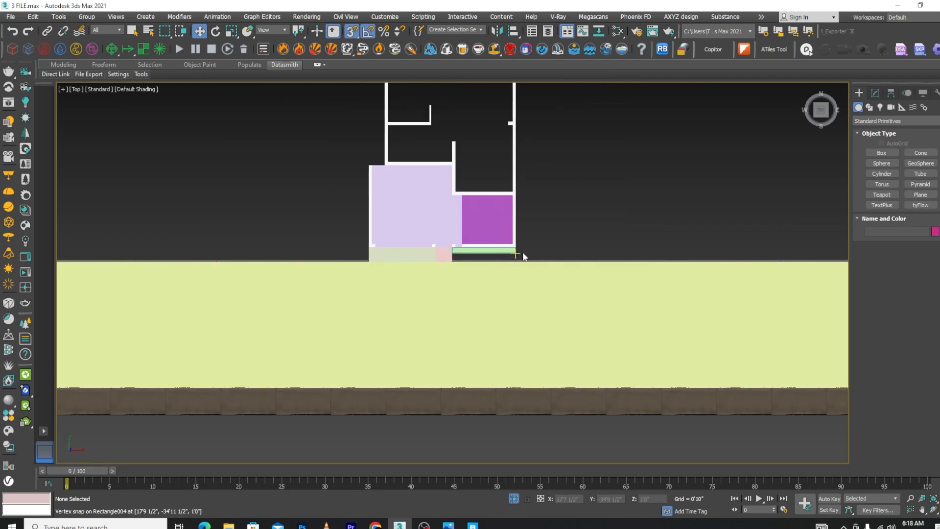
pyautogui.scroll(5, 519, 255)
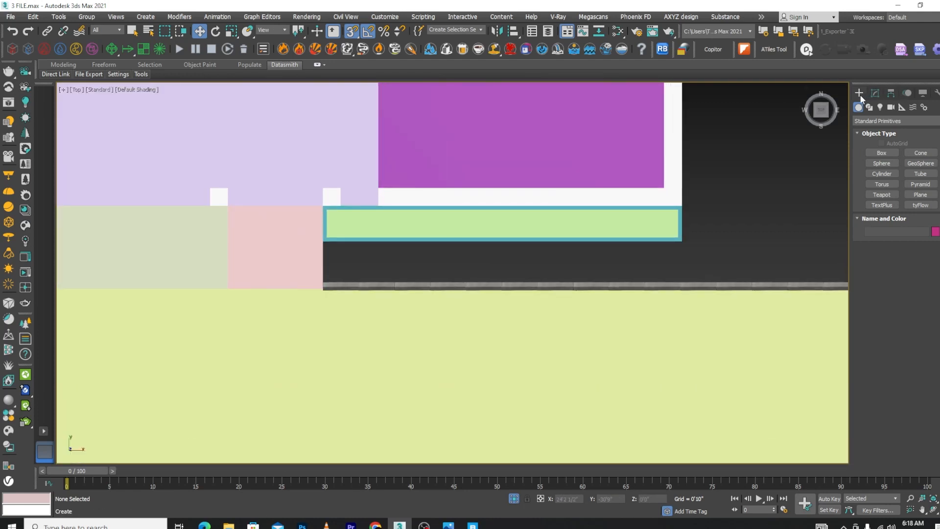
pyautogui.click(882, 153)
pyautogui.scroll(2, 690, 241)
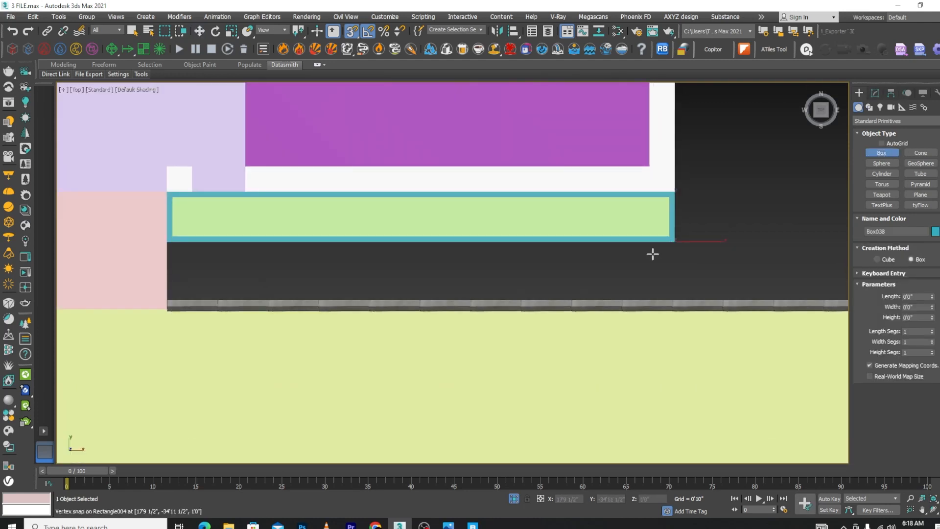
pyautogui.moveTo(675, 242); pyautogui.dragTo(166, 297)
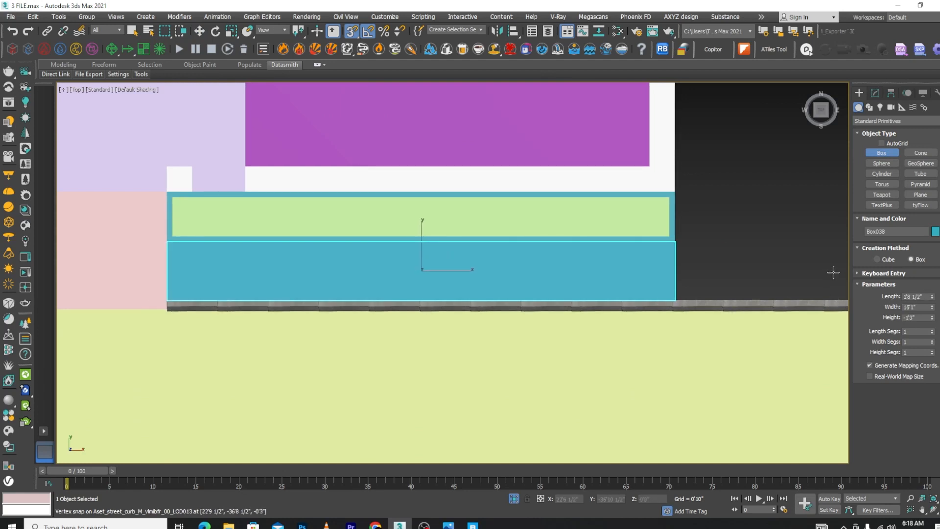
pyautogui.press('Delete')
pyautogui.scroll(-4, 598, 209)
pyautogui.rightClick(636, 203)
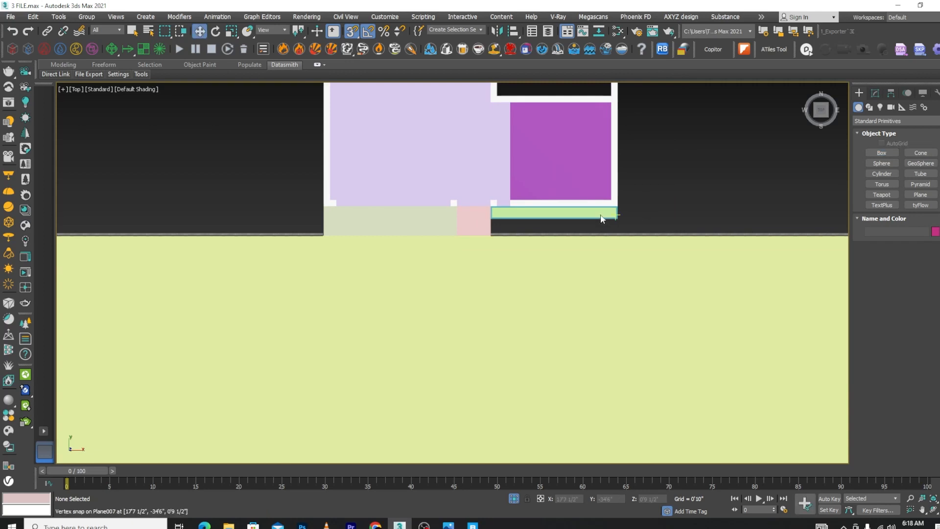
# Draw a box about 109'10" wide, 1'9" long and -1'2" high from the planter's outer corner along the near curb
pyautogui.scroll(3, 565, 217)
pyautogui.scroll(-8, 508, 233)
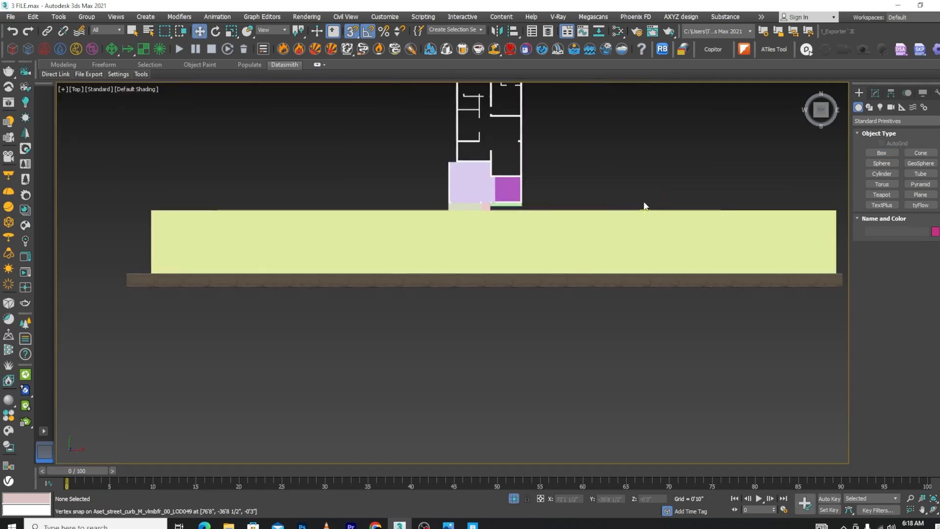
pyautogui.scroll(3, 827, 213)
pyautogui.scroll(-3, 719, 203)
pyautogui.scroll(4, 452, 205)
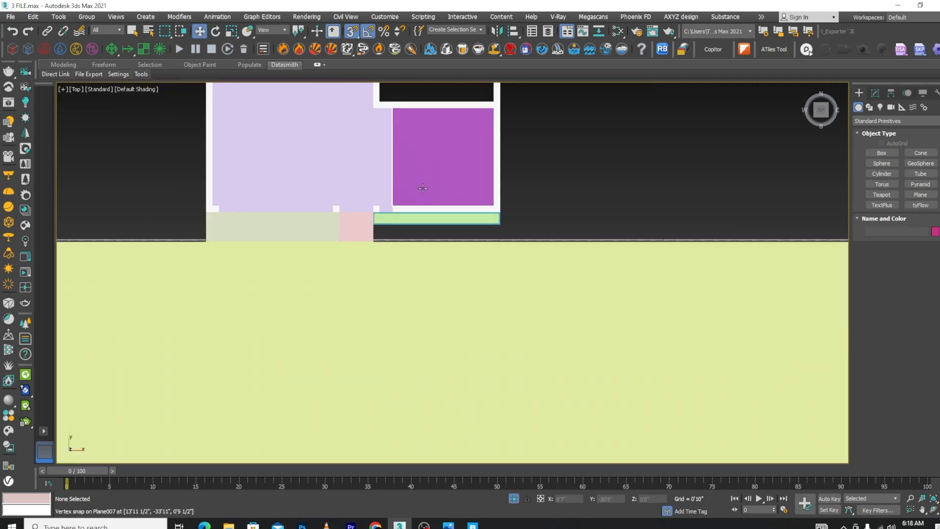
pyautogui.click(882, 154)
pyautogui.scroll(3, 391, 230)
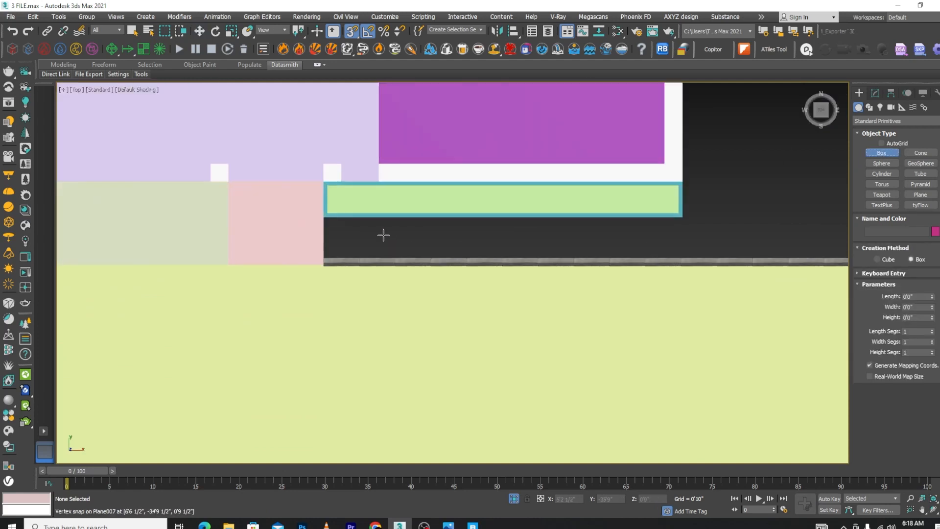
pyautogui.press('F3')
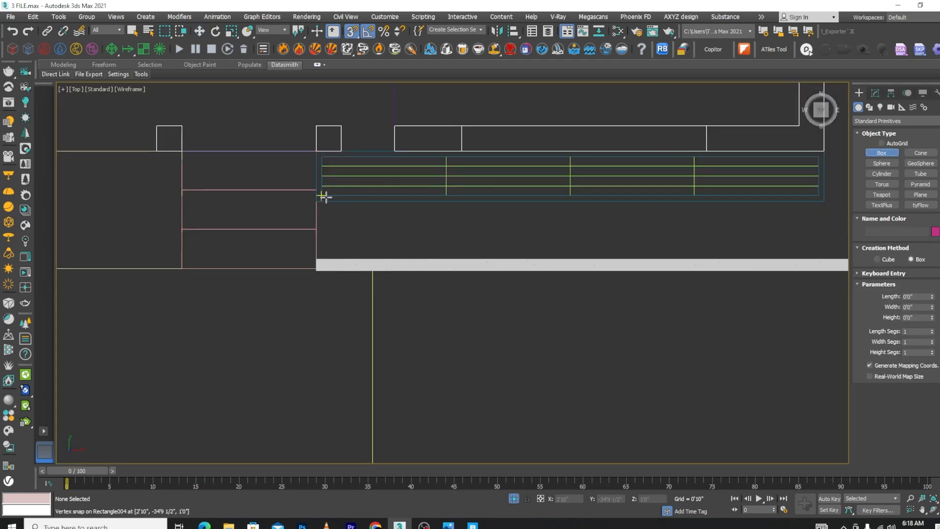
pyautogui.moveTo(317, 203)
pyautogui.mouseDown()
pyautogui.moveTo(329, 218)
pyautogui.moveTo(817, 205)
pyautogui.moveTo(755, 233)
pyautogui.moveTo(751, 254)
pyautogui.mouseUp()
pyautogui.scroll(-4, 328, 215)
pyautogui.scroll(3, 783, 220)
pyautogui.rightClick(750, 254)
pyautogui.press('F3')
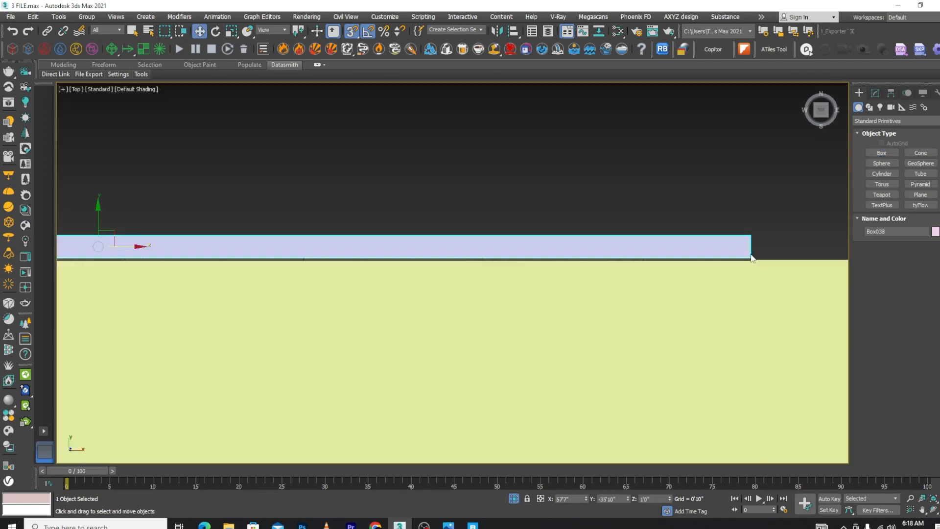
# Set the height of the long box beside the curb to 0'6"
pyautogui.moveTo(751, 253)
pyautogui.keyDown('alt'); pyautogui.mouseDown(button='middle')
pyautogui.moveTo(545, 247)
pyautogui.moveTo(554, 201)
pyautogui.moveTo(470, 222)
pyautogui.mouseUp(button='middle'); pyautogui.keyUp('alt')
pyautogui.scroll(7, 395, 255)
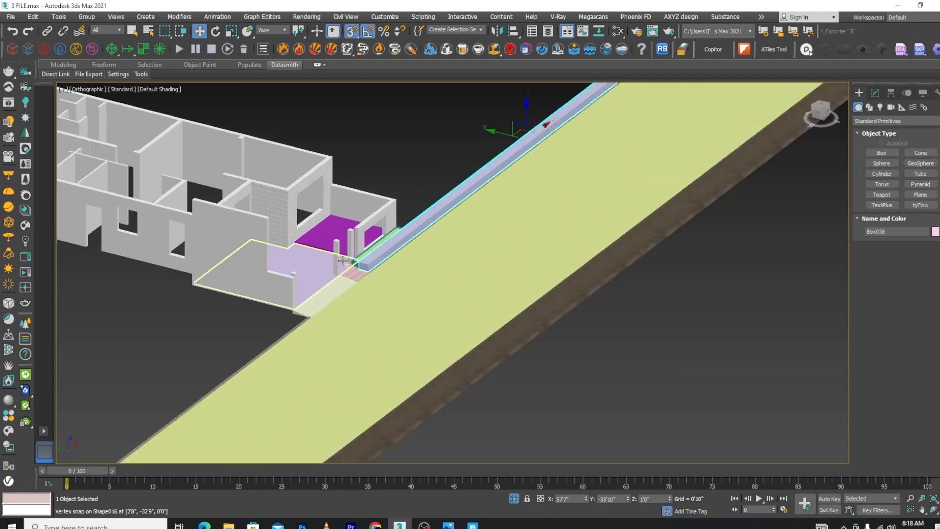
pyautogui.click(874, 92)
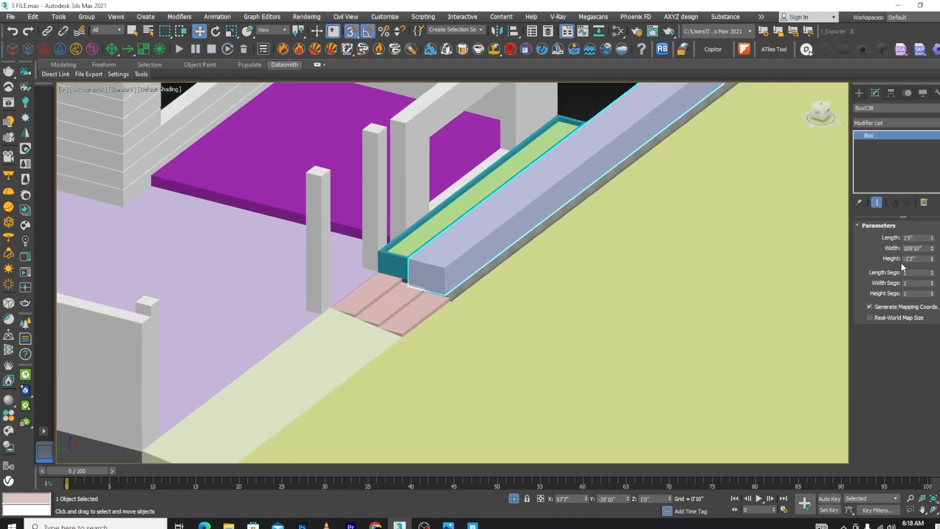
pyautogui.doubleClick(927, 258)
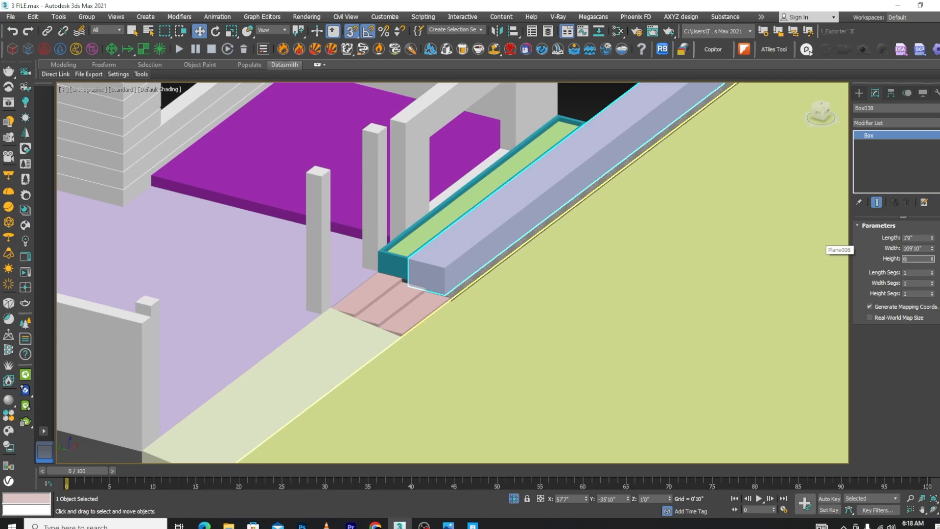
pyautogui.press('Return')
pyautogui.scroll(-5, 563, 193)
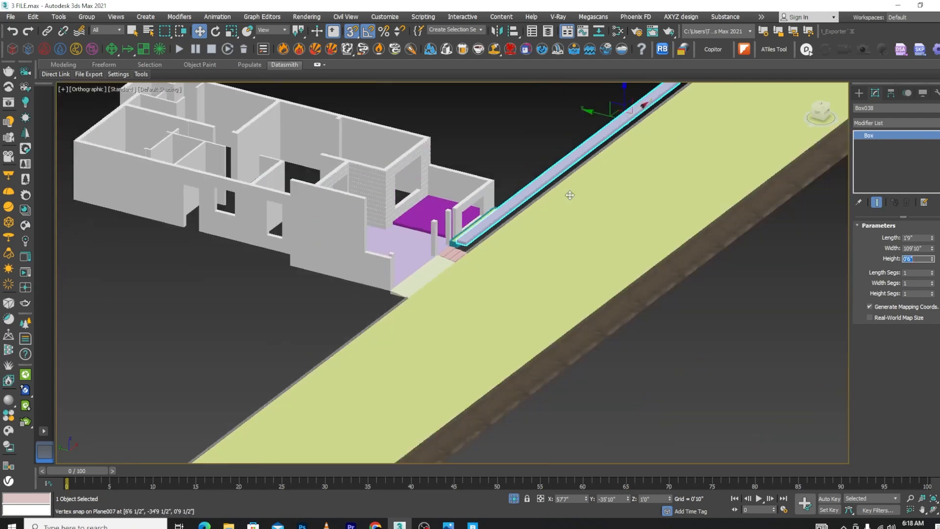
# Raise the long strip clear of the planter and lower it to about Z -0'9", between the planter and the near curb
pyautogui.moveTo(590, 132); pyautogui.dragTo(591, 107)
pyautogui.scroll(8, 357, 352)
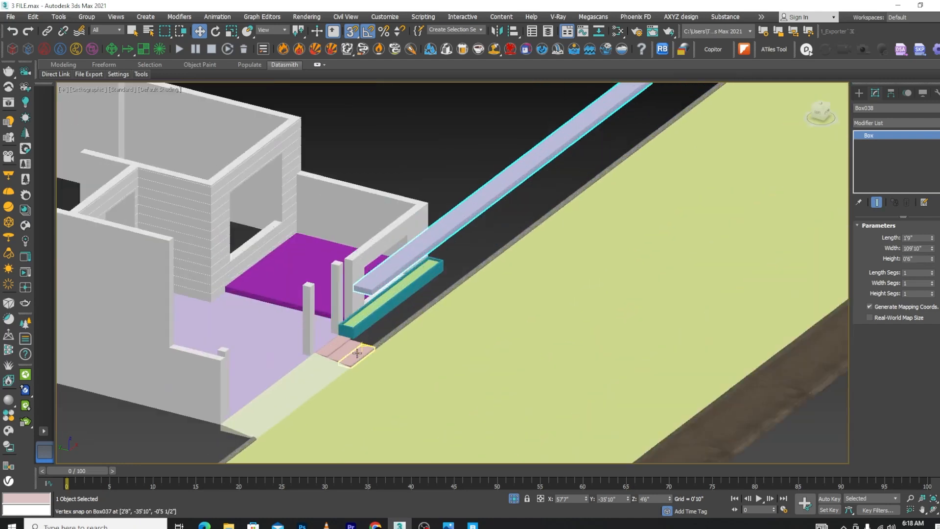
pyautogui.scroll(-5, 415, 264)
pyautogui.scroll(-5, 425, 202)
pyautogui.scroll(8, 425, 202)
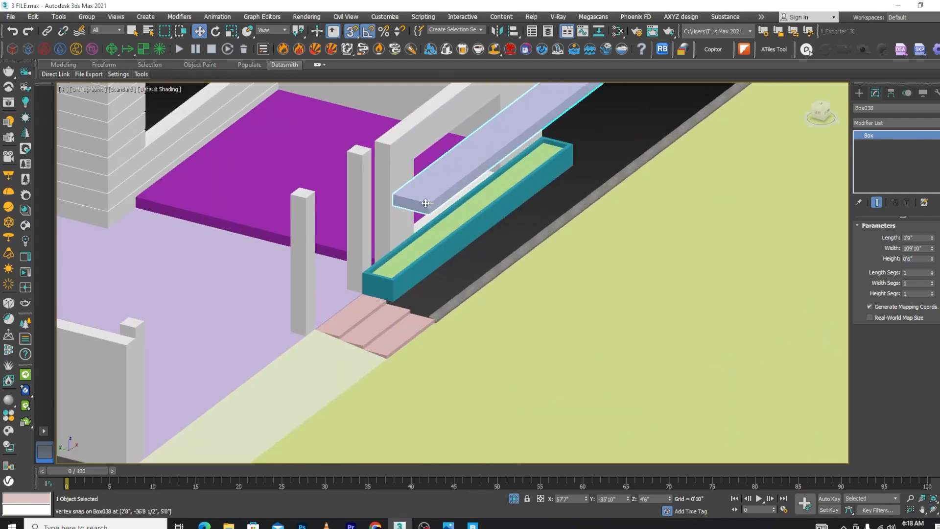
pyautogui.moveTo(426, 203); pyautogui.dragTo(429, 313)
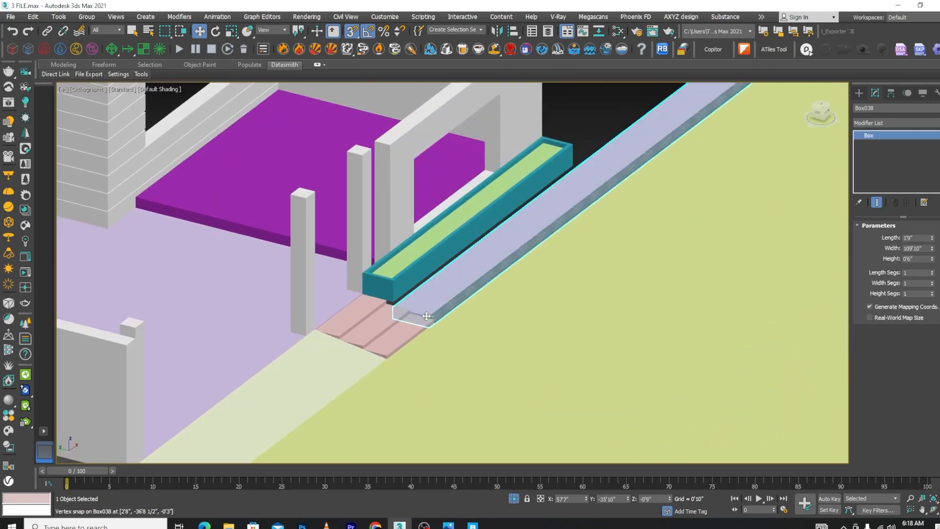
pyautogui.scroll(8, 433, 308)
pyautogui.scroll(-6, 457, 298)
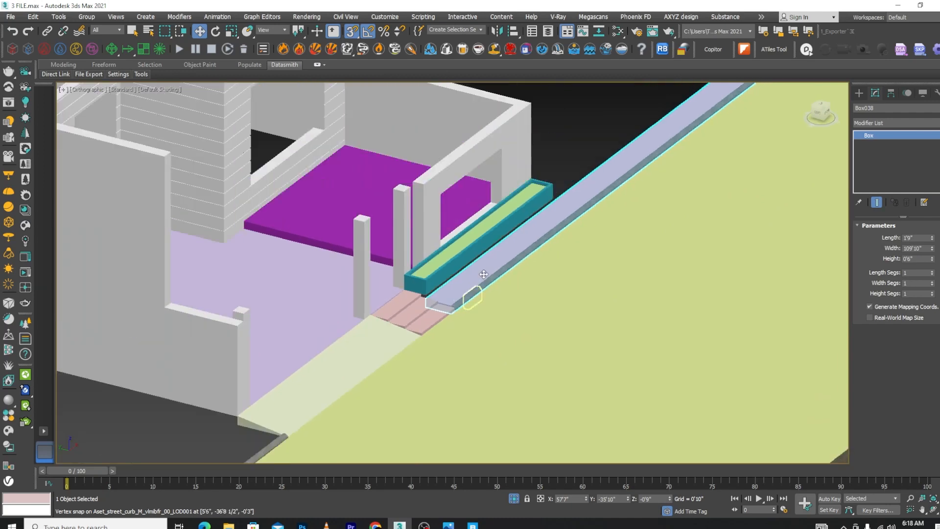
pyautogui.scroll(7, 493, 281)
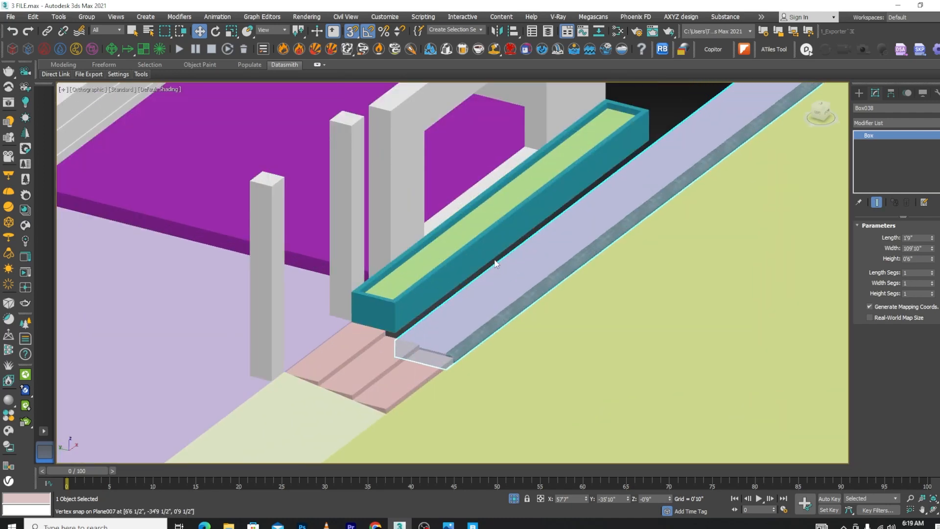
# Select the planter frame and the purple floor in the front view and lower them together so the planter reaches the strip's level
pyautogui.press('f')
pyautogui.scroll(-4, 527, 259)
pyautogui.scroll(5, 612, 269)
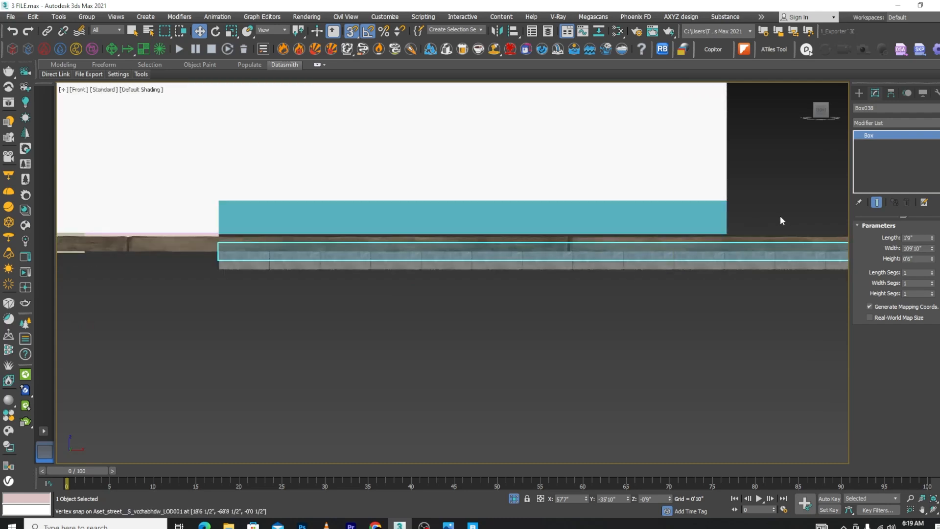
pyautogui.press('F3')
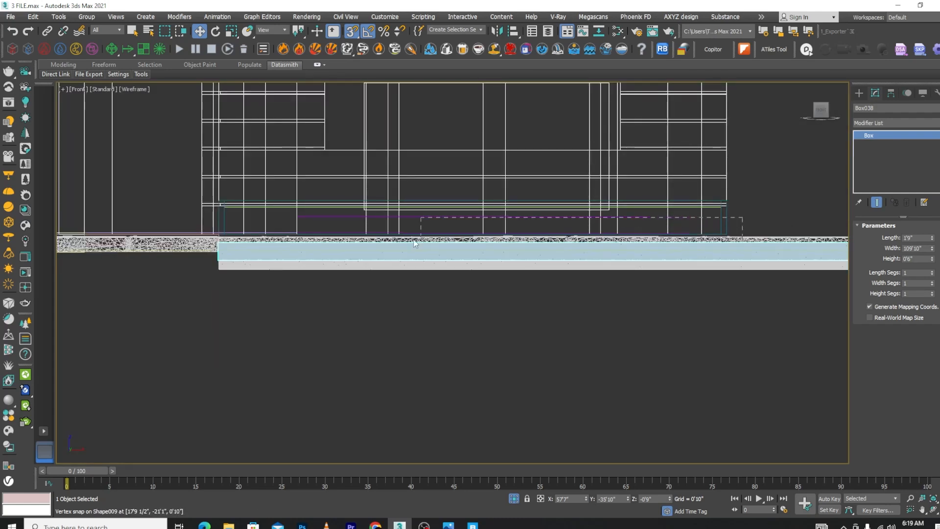
pyautogui.click(301, 220)
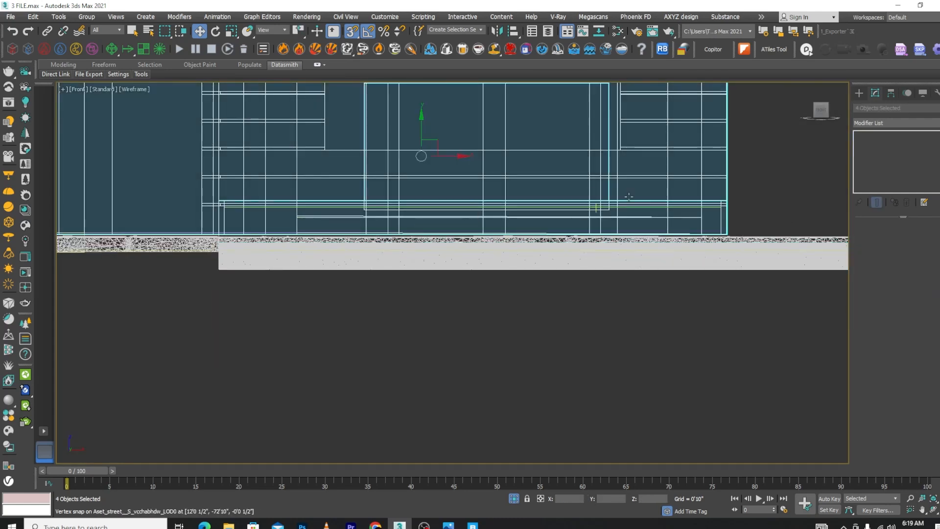
pyautogui.moveTo(759, 140); pyautogui.dragTo(553, 202)
pyautogui.press('s')
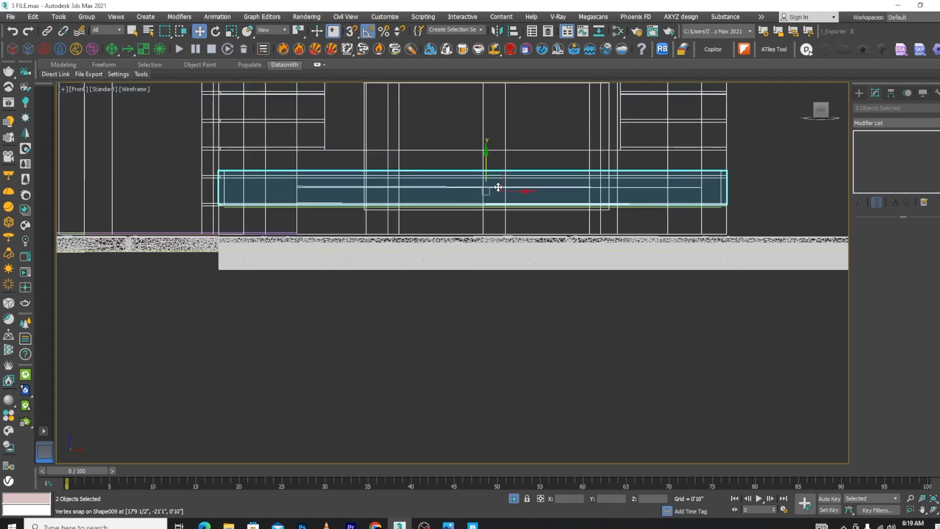
pyautogui.scroll(3, 496, 186)
pyautogui.moveTo(481, 165); pyautogui.dragTo(489, 231)
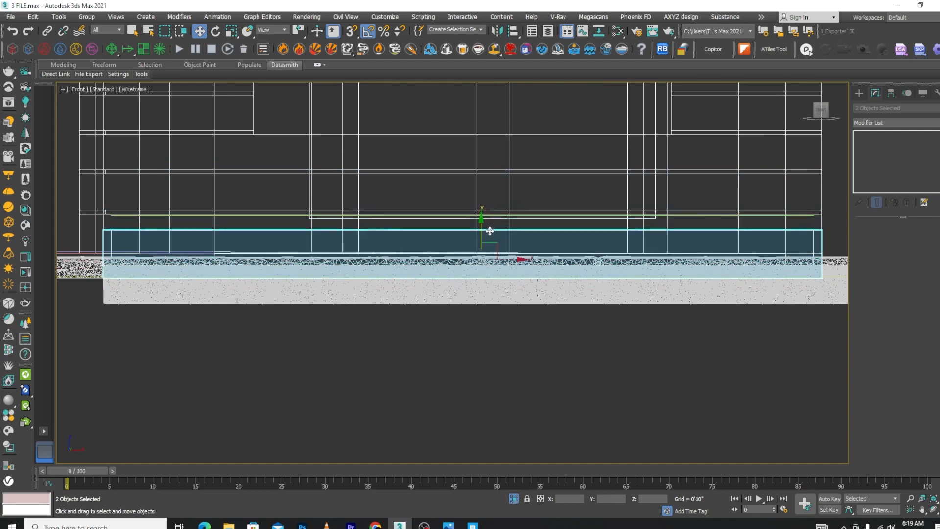
pyautogui.press('F3')
pyautogui.keyDown('alt'); pyautogui.moveTo(489, 208); pyautogui.dragTo(657, 319, button='middle'); pyautogui.keyUp('alt')
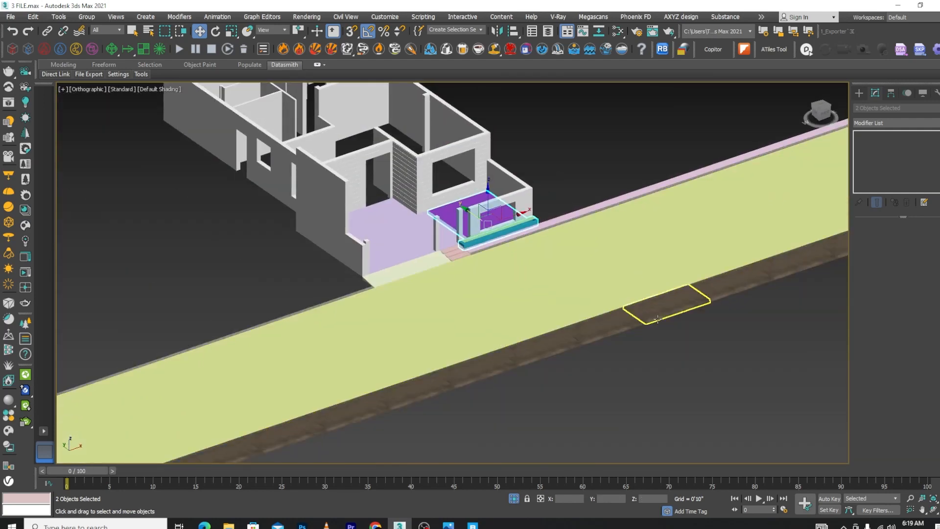
# Select the green plane above the planter and lower it into the planter frame, to about Z 0'1 1/2"
pyautogui.press('z')
pyautogui.click(555, 184)
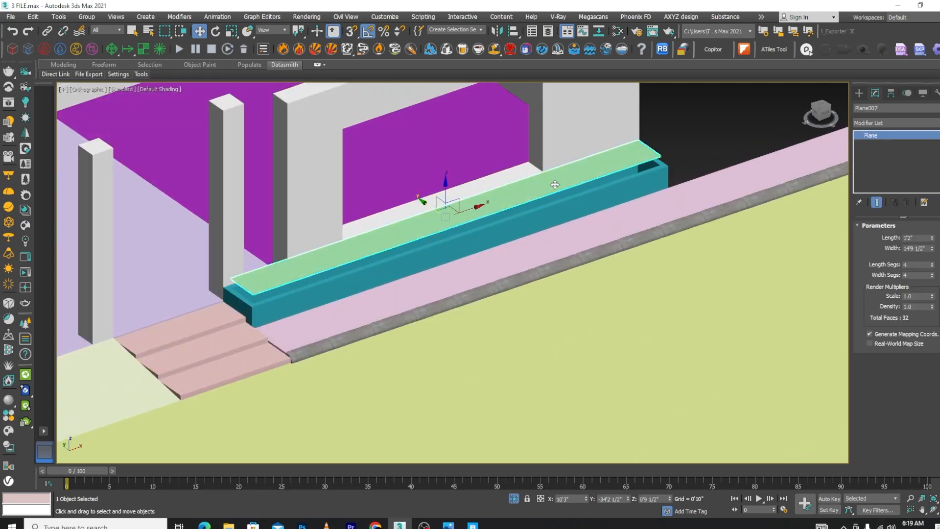
pyautogui.scroll(5, 472, 194)
pyautogui.scroll(-3, 472, 191)
pyautogui.moveTo(474, 188); pyautogui.dragTo(471, 203)
pyautogui.scroll(-6, 614, 255)
pyautogui.click(632, 324)
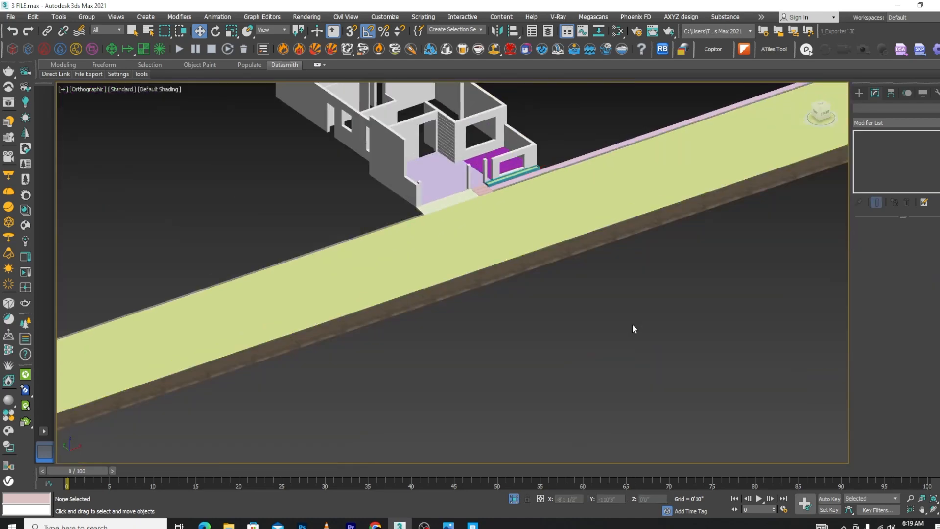
# Copy the planter frame with its green plane in the top view to the left of the ramp
pyautogui.press('t')
pyautogui.scroll(-4, 621, 309)
pyautogui.scroll(5, 619, 330)
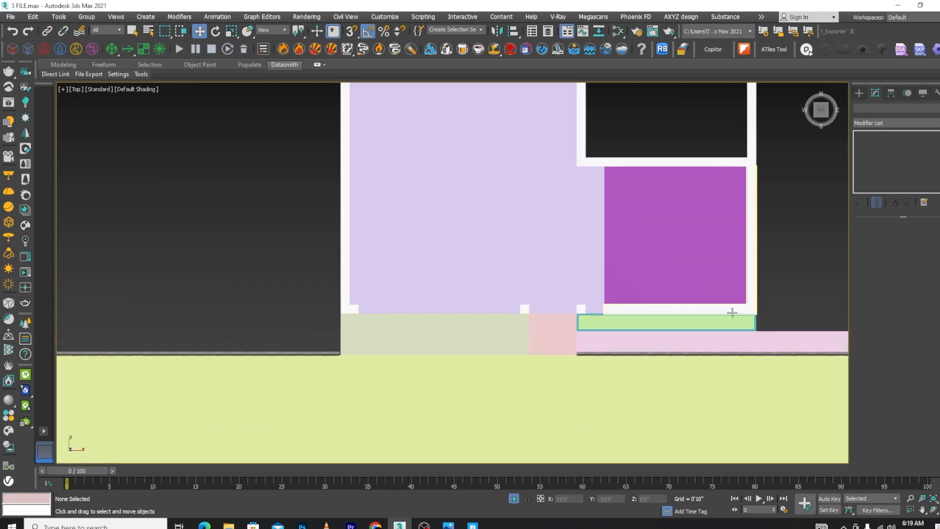
pyautogui.press('F3')
pyautogui.scroll(4, 749, 313)
pyautogui.moveTo(778, 319); pyautogui.dragTo(600, 347)
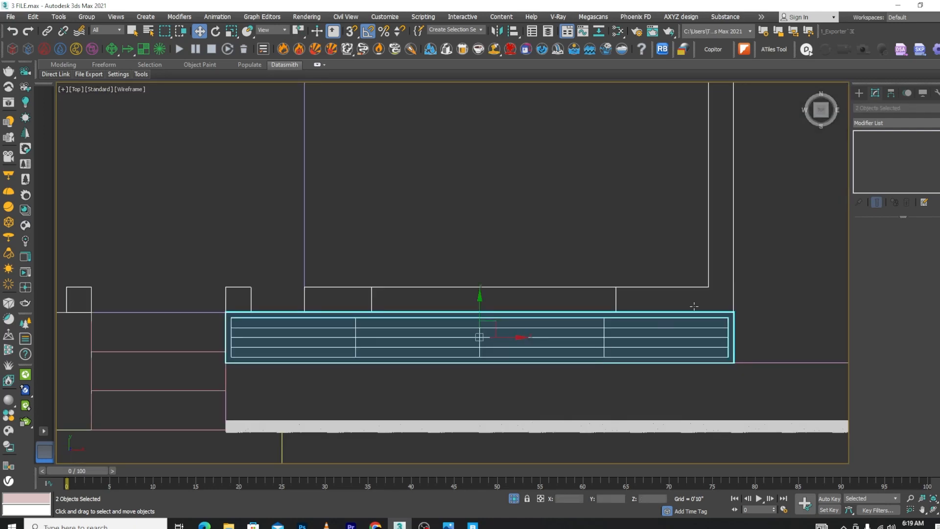
pyautogui.scroll(-5, 655, 304)
pyautogui.moveTo(654, 304)
pyautogui.keyDown('shift'); pyautogui.mouseDown()
pyautogui.moveTo(339, 305)
pyautogui.moveTo(356, 305)
pyautogui.mouseUp(); pyautogui.keyUp('shift')
pyautogui.click(480, 306)
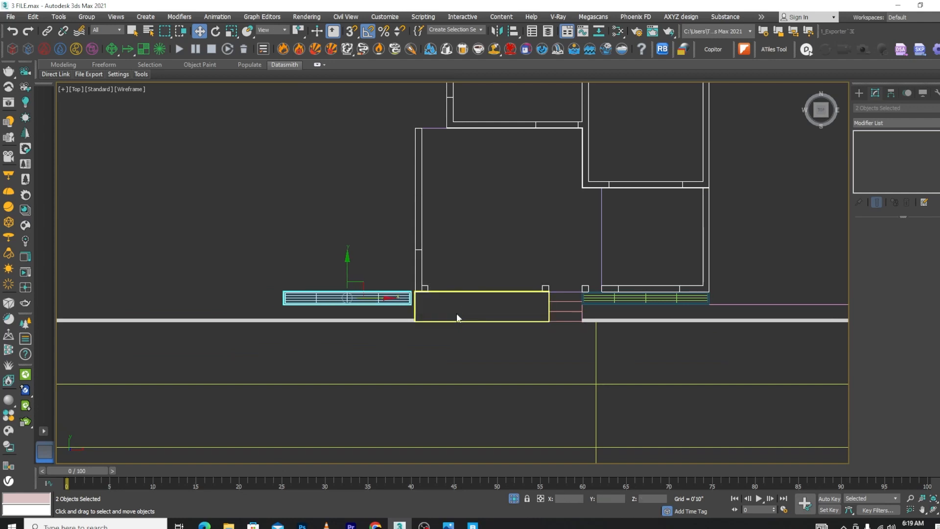
# Snap the copied planter's upper right corner to the outer corner of the courtyard's left wall
pyautogui.press('s')
pyautogui.scroll(4, 401, 295)
pyautogui.scroll(3, 436, 280)
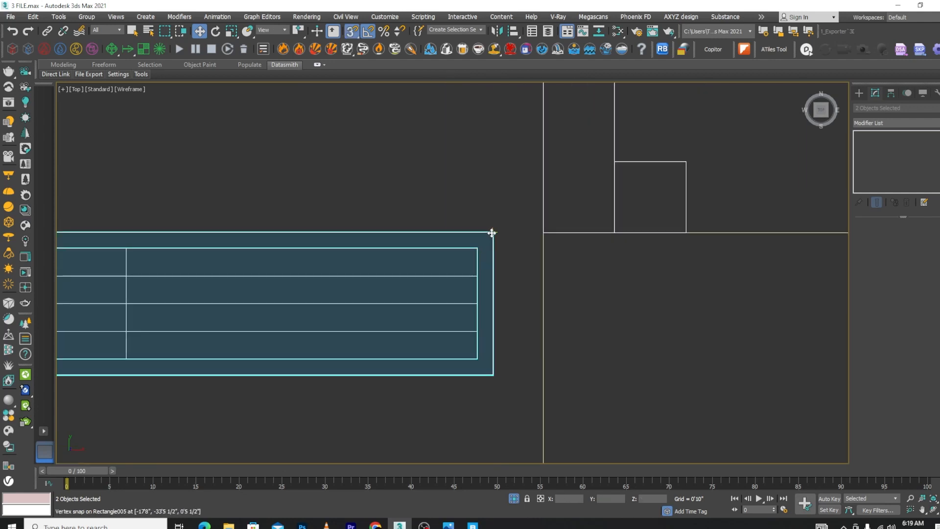
pyautogui.moveTo(491, 233); pyautogui.dragTo(543, 232)
pyautogui.scroll(-5, 431, 229)
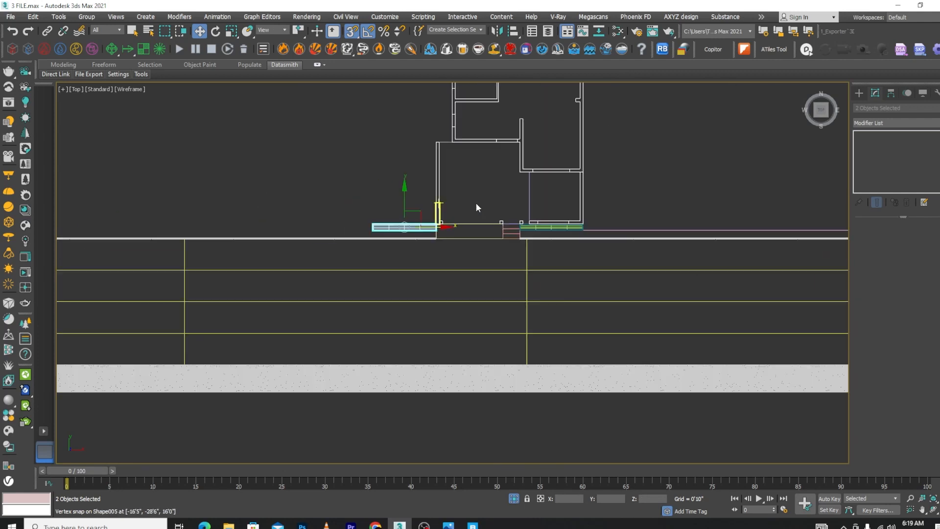
# Copy the long sidewalk strip to the left side of the ramp and snap its end to the ramp's left edge
pyautogui.click(652, 231)
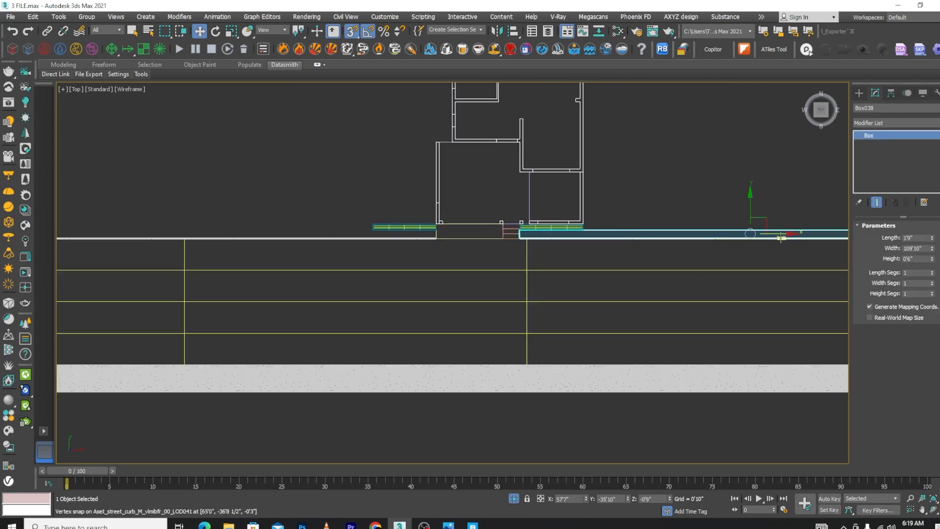
pyautogui.moveTo(781, 238)
pyautogui.keyDown('shift'); pyautogui.mouseDown()
pyautogui.moveTo(101, 230)
pyautogui.moveTo(166, 234)
pyautogui.mouseUp(); pyautogui.keyUp('shift')
pyautogui.click(479, 306)
pyautogui.scroll(5, 394, 226)
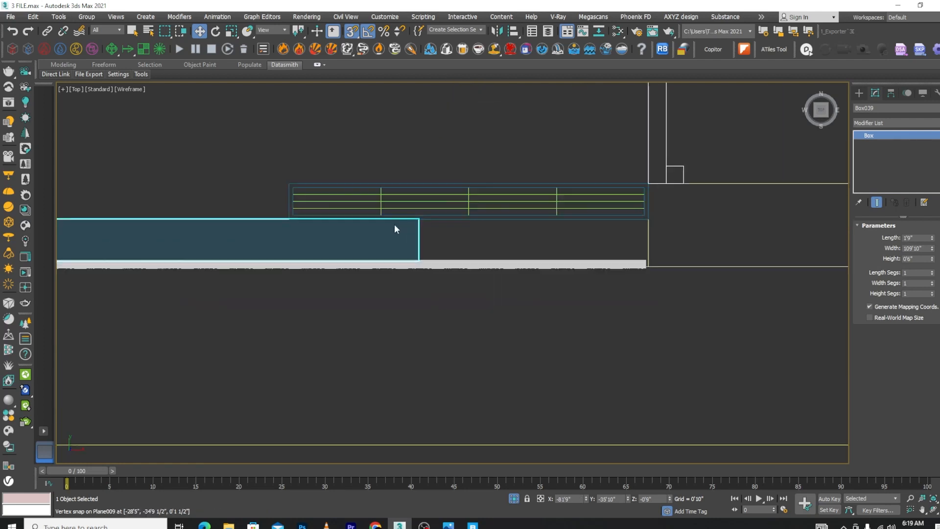
pyautogui.moveTo(419, 218); pyautogui.dragTo(643, 223)
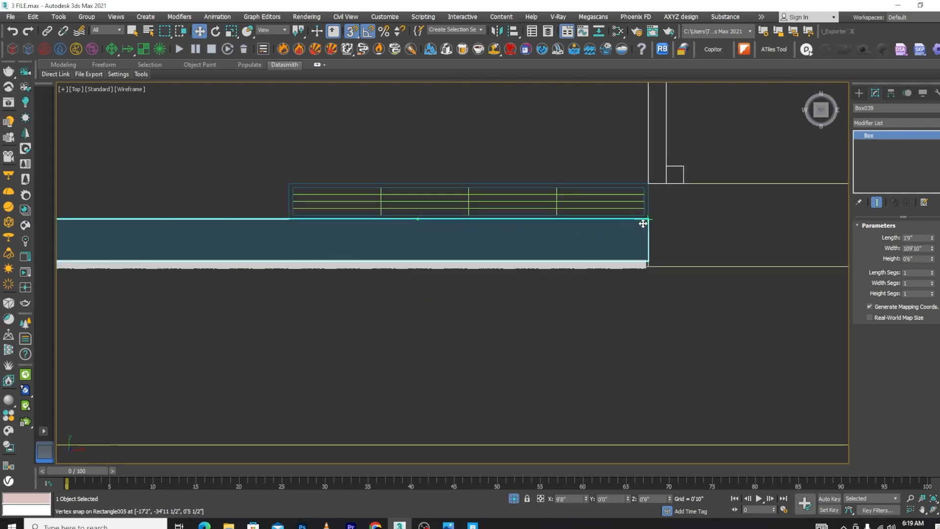
pyautogui.press('F3')
pyautogui.scroll(-10, 516, 186)
pyautogui.moveTo(650, 370)
pyautogui.keyDown('alt'); pyautogui.mouseDown(button='middle')
pyautogui.moveTo(694, 281)
pyautogui.moveTo(691, 309)
pyautogui.mouseUp(button='middle'); pyautogui.keyUp('alt')
pyautogui.click(691, 308)
pyautogui.scroll(10, 622, 251)
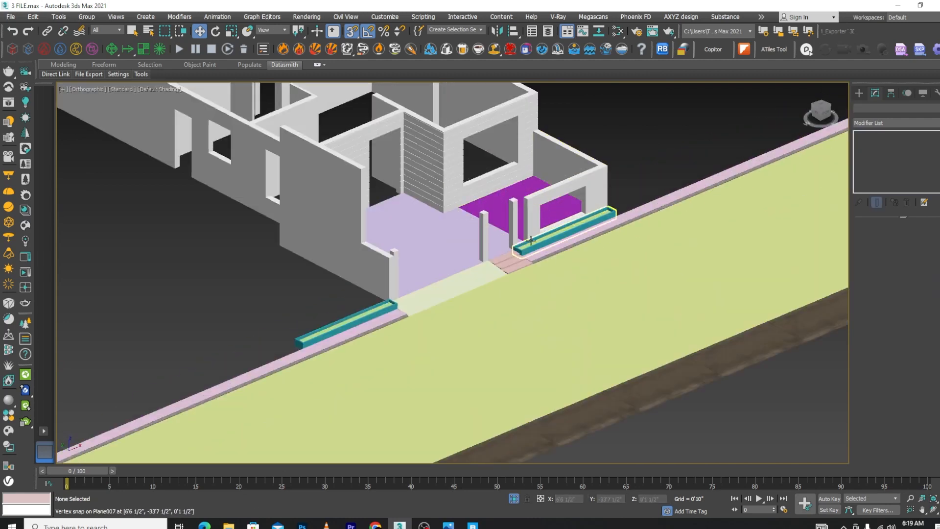
# Draw a flat box about 65'7 1/2" wide and 0'5 1/2" long from the house's front right corner, parallel to the sidewalk
pyautogui.press('t')
pyautogui.scroll(-8, 474, 94)
pyautogui.scroll(5, 450, 296)
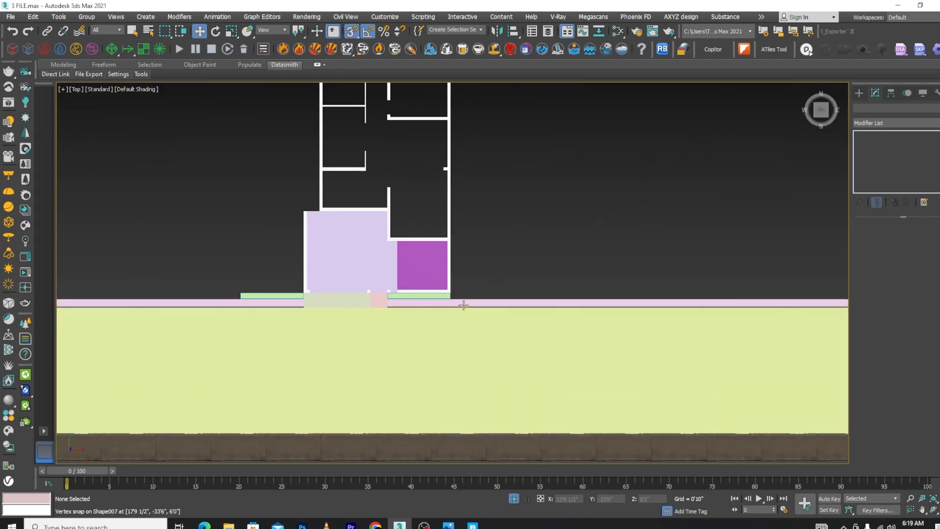
pyautogui.click(859, 94)
pyautogui.click(882, 153)
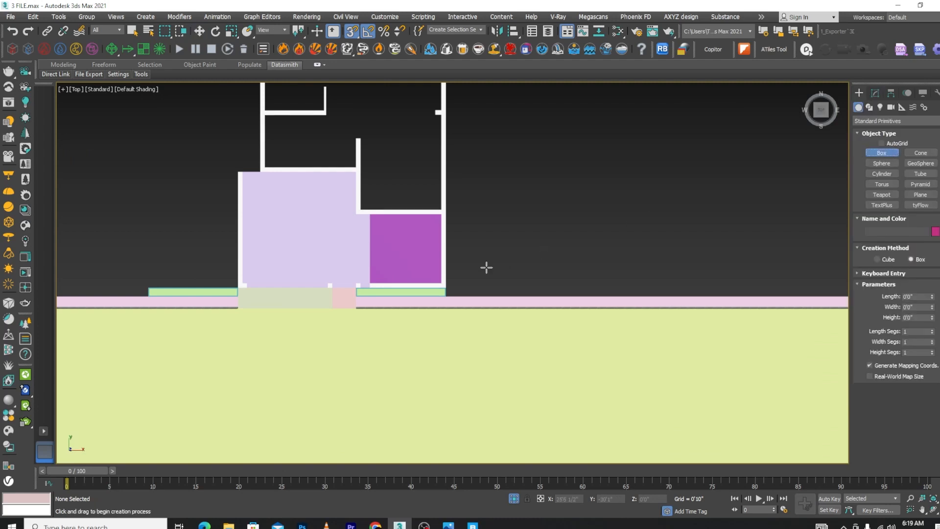
pyautogui.moveTo(445, 281); pyautogui.dragTo(832, 288)
pyautogui.press('w')
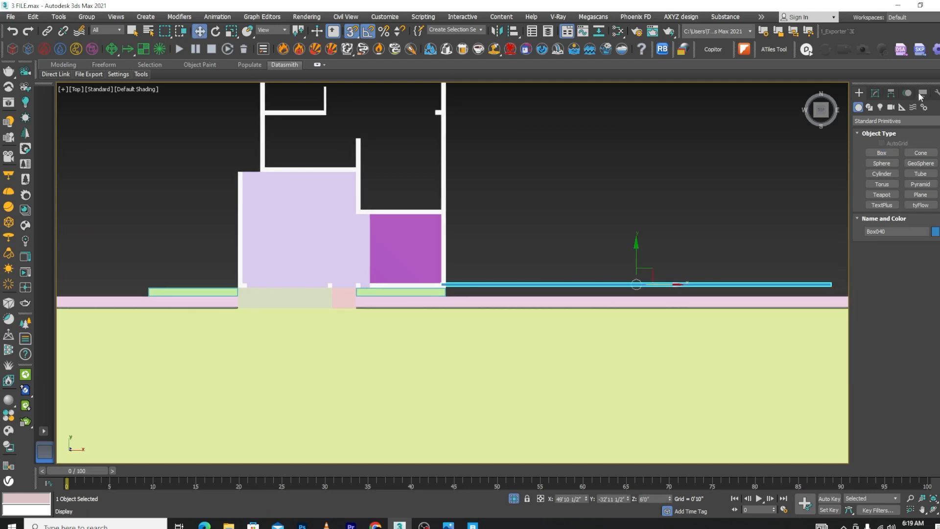
# Set the length of the new flat box beside the house to 0'9"
pyautogui.click(874, 93)
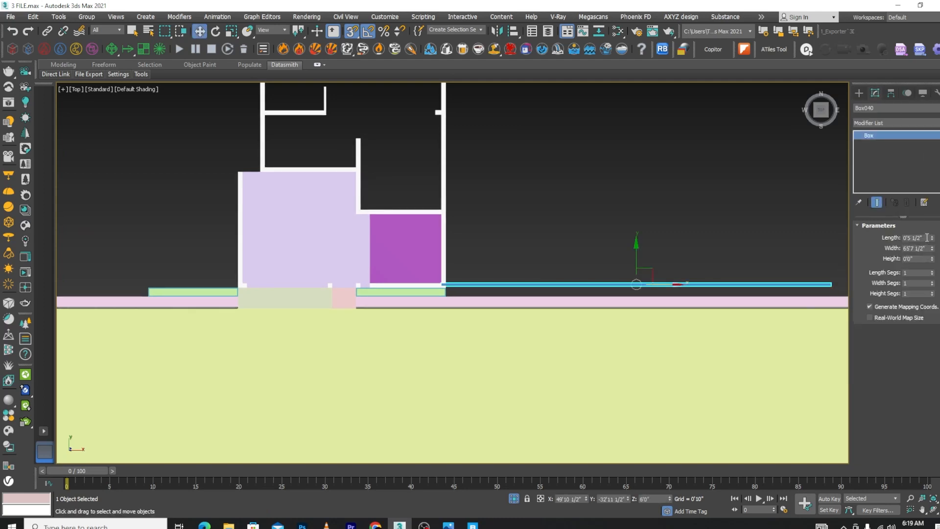
pyautogui.write('9')
pyautogui.press('Return')
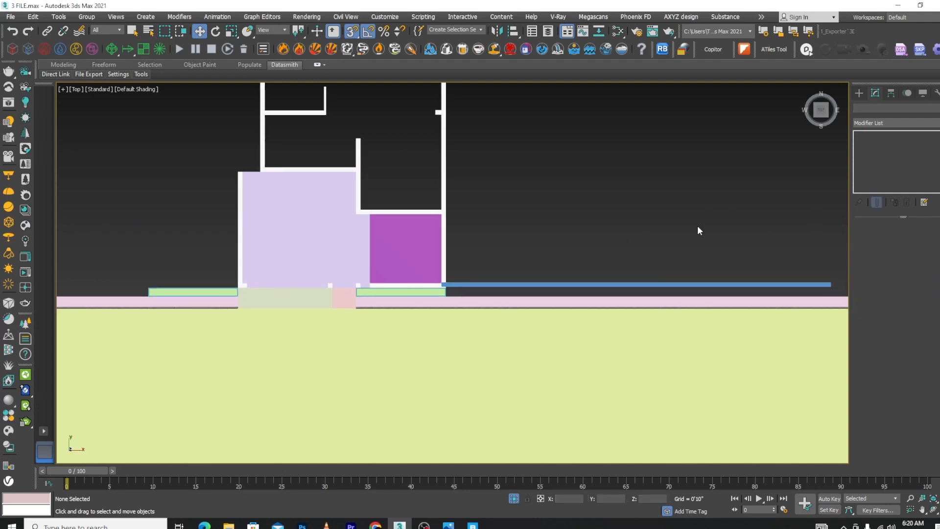
# Snap the 0'9" box so that it continues the front wall line from the house's outer right corner
pyautogui.scroll(3, 624, 241)
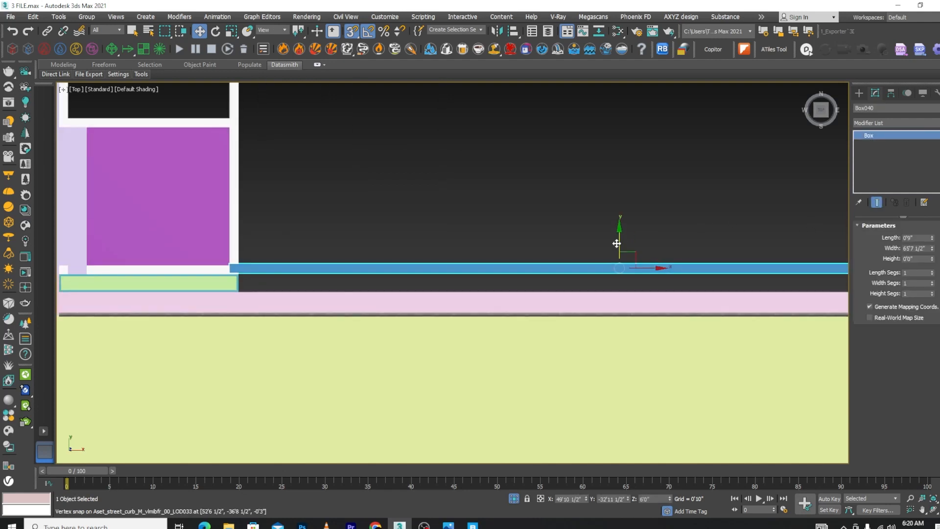
pyautogui.moveTo(616, 243); pyautogui.dragTo(634, 238)
pyautogui.press('F3')
pyautogui.scroll(-3, 546, 211)
pyautogui.scroll(4, 431, 230)
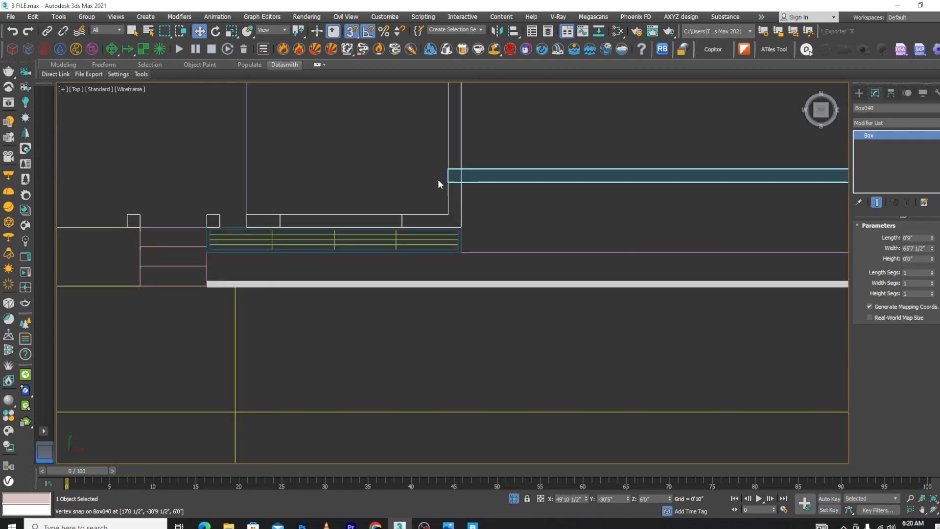
pyautogui.scroll(4, 438, 179)
pyautogui.moveTo(459, 174); pyautogui.dragTo(490, 302)
pyautogui.scroll(-4, 497, 216)
pyautogui.scroll(2, 541, 200)
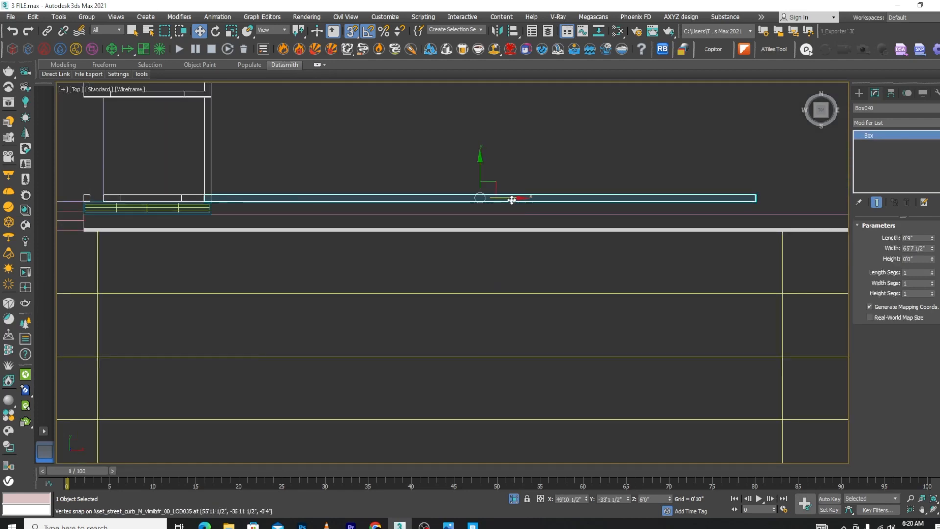
pyautogui.moveTo(511, 200); pyautogui.dragTo(279, 198)
pyautogui.scroll(4, 490, 205)
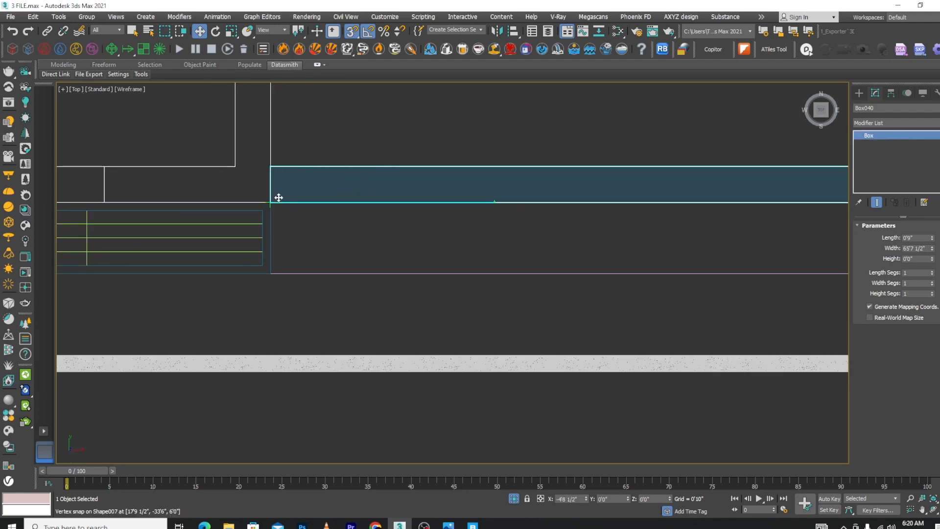
pyautogui.click(292, 245)
# Select the right-end vertices of the editable spline under the planter frame in front of the purple floor
pyautogui.click(262, 238)
pyautogui.click(859, 143)
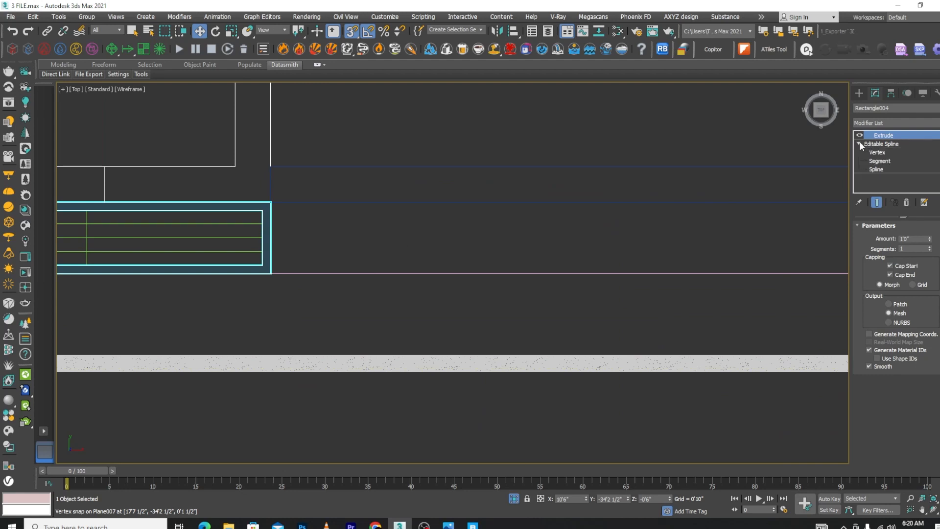
pyautogui.click(877, 152)
pyautogui.moveTo(348, 187); pyautogui.dragTo(221, 320)
pyautogui.scroll(-2, 237, 213)
pyautogui.scroll(-2, 237, 200)
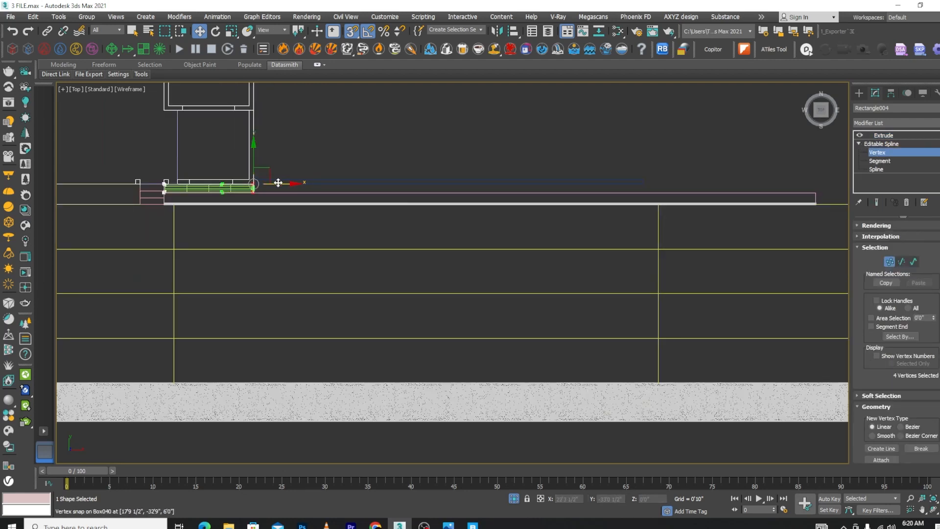
# Extend the front planter curb by snapping its four right-end vertices to the far end of the long boundary wall
pyautogui.moveTo(282, 186); pyautogui.dragTo(659, 184)
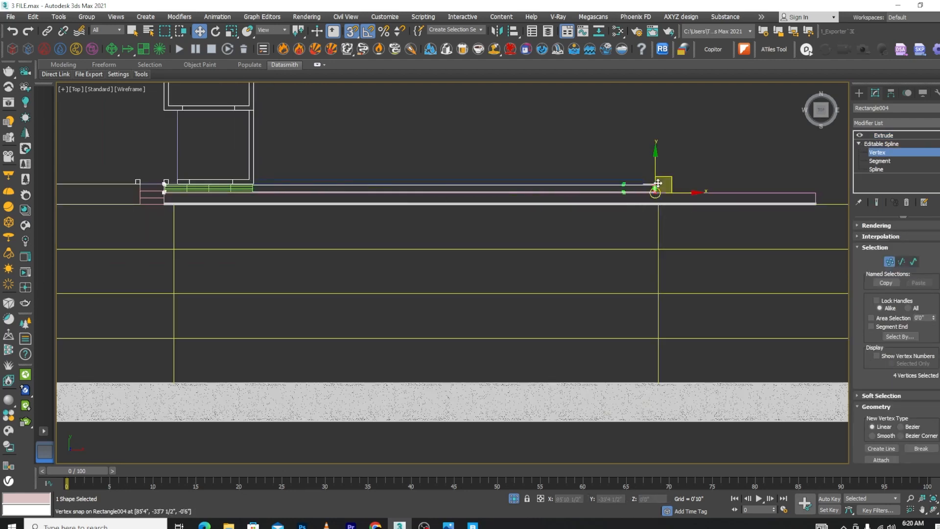
pyautogui.scroll(5, 659, 182)
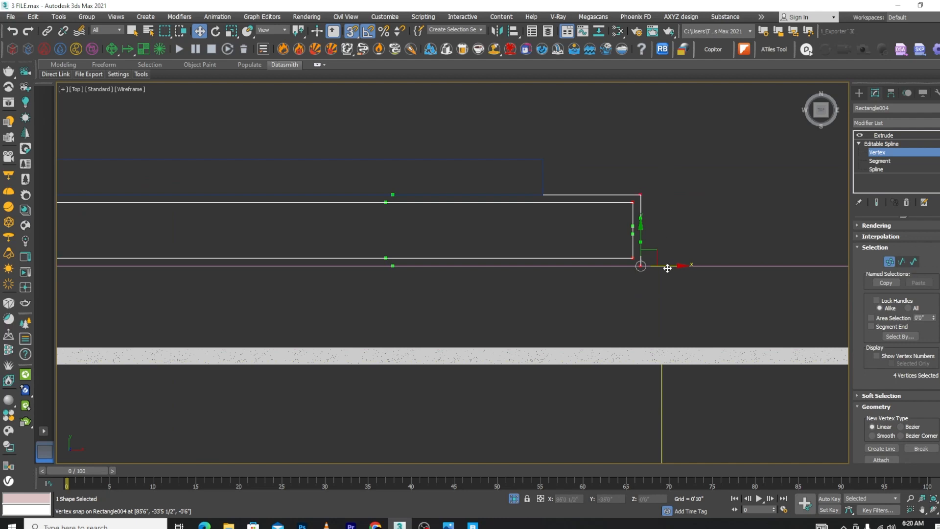
pyautogui.moveTo(667, 269); pyautogui.dragTo(542, 193)
pyautogui.scroll(-5, 685, 174)
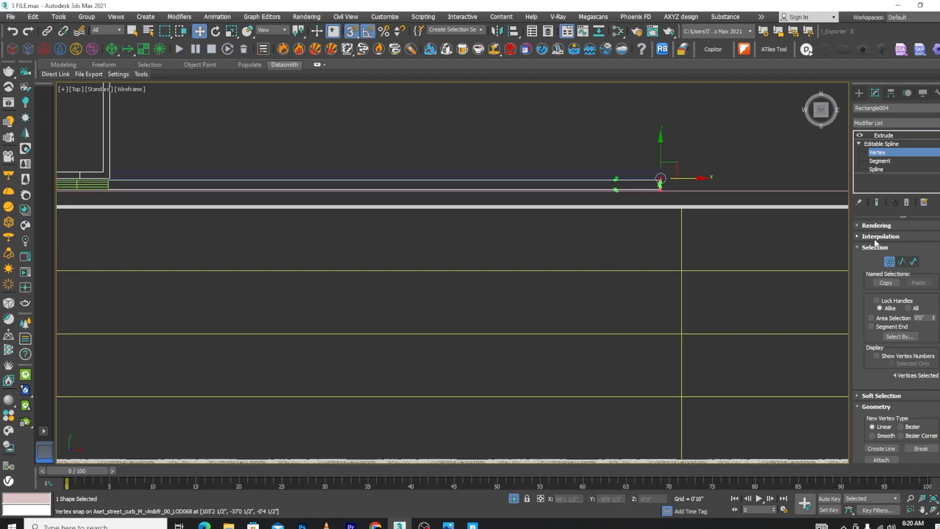
pyautogui.click(892, 262)
# Convert the grass plane inside the extended planter curb to an Editable Poly
pyautogui.scroll(-3, 569, 204)
pyautogui.scroll(5, 400, 200)
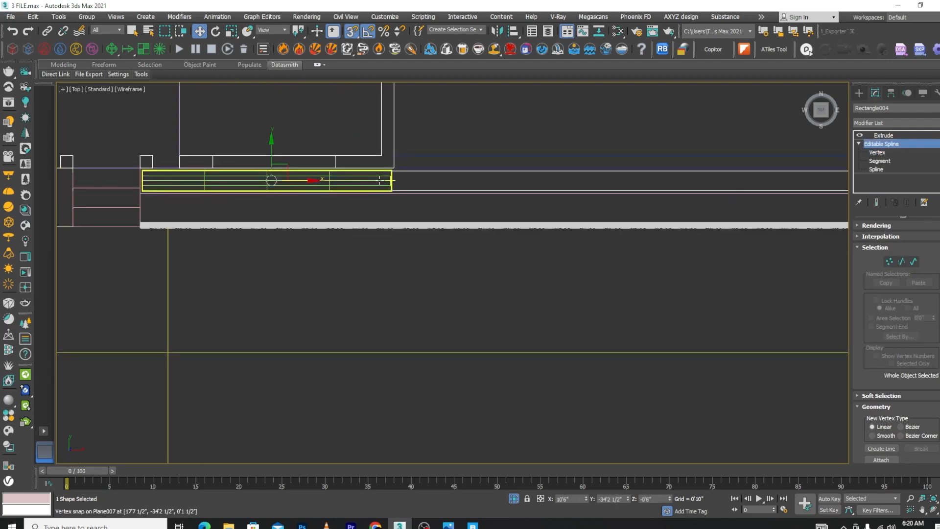
pyautogui.click(380, 180)
pyautogui.rightClick(464, 94)
pyautogui.moveTo(519, 215)
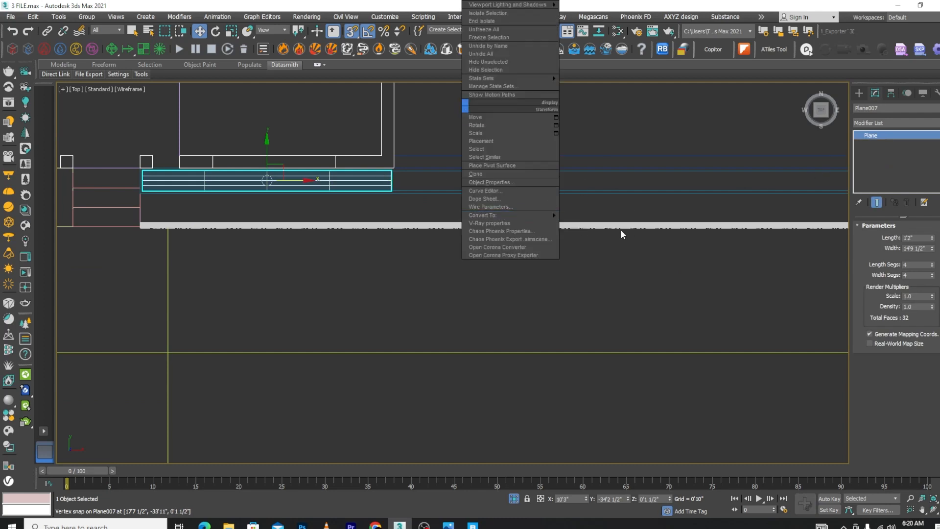
pyautogui.click(600, 223)
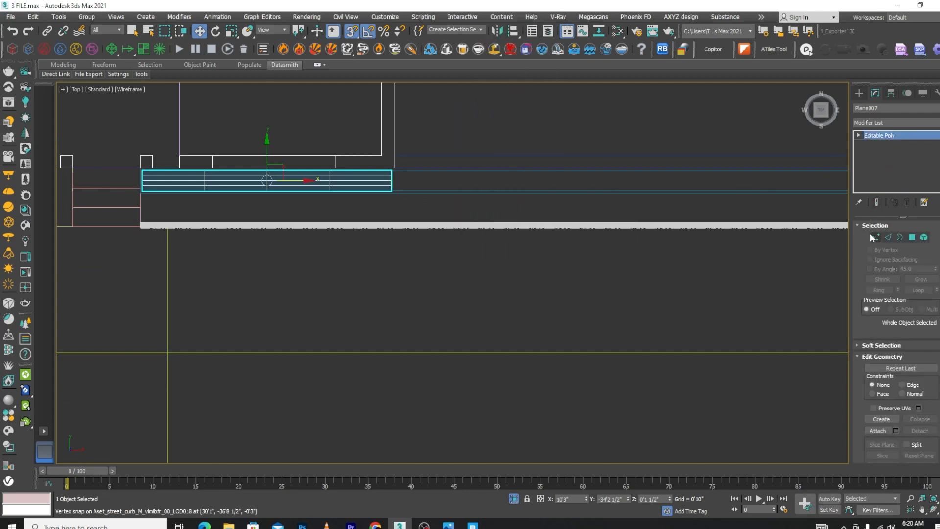
# Stretch the planter's grass plane by moving its right-end vertices to the inner end of the extended curb
pyautogui.click(874, 237)
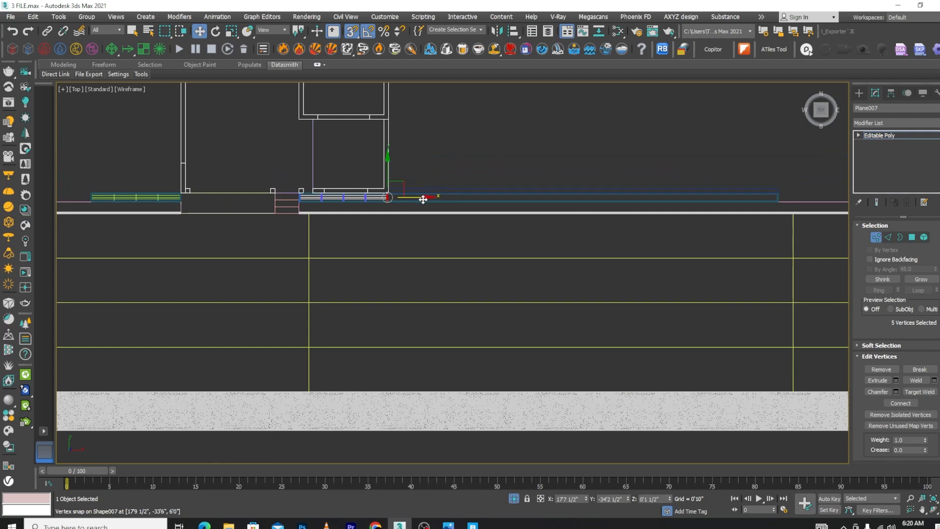
pyautogui.moveTo(423, 199); pyautogui.dragTo(777, 195)
pyautogui.scroll(3, 768, 198)
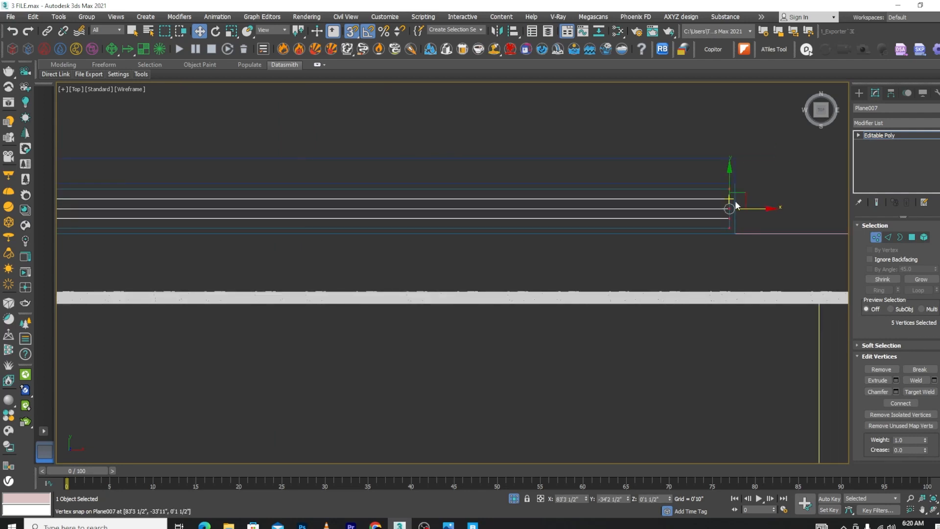
pyautogui.click(877, 237)
# Set the long boundary wall's height to 5'0" and snap its top down to the low house wall's top corner
pyautogui.press('F3')
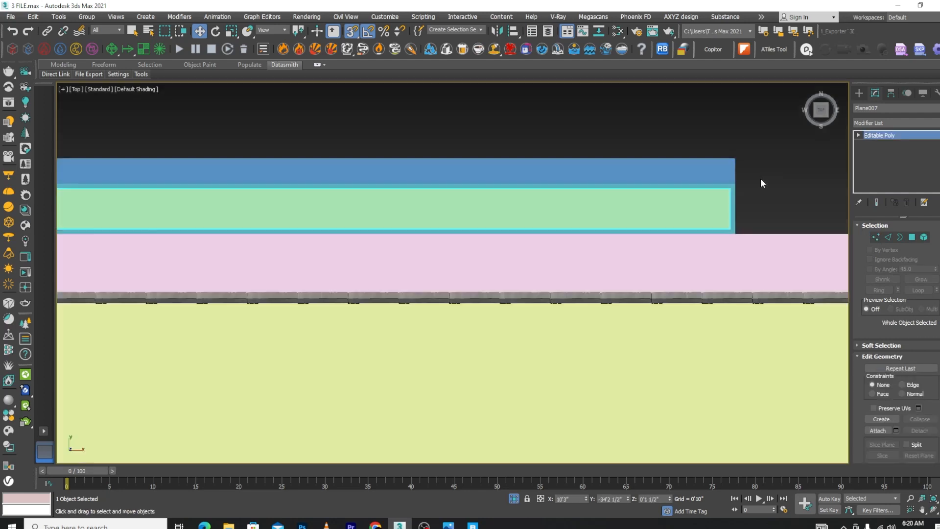
pyautogui.click(722, 163)
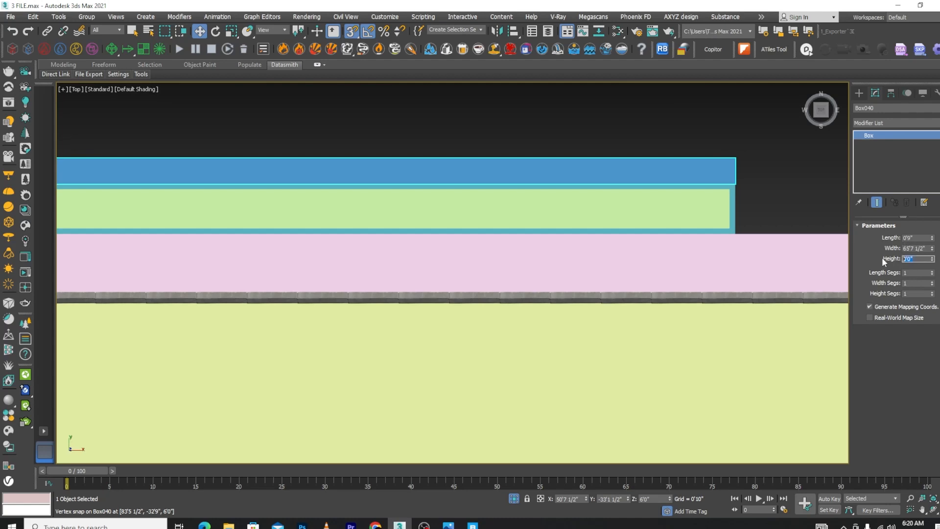
pyautogui.keyDown('alt'); pyautogui.moveTo(766, 269); pyautogui.dragTo(634, 246, button='middle'); pyautogui.keyUp('alt')
pyautogui.scroll(5, 491, 269)
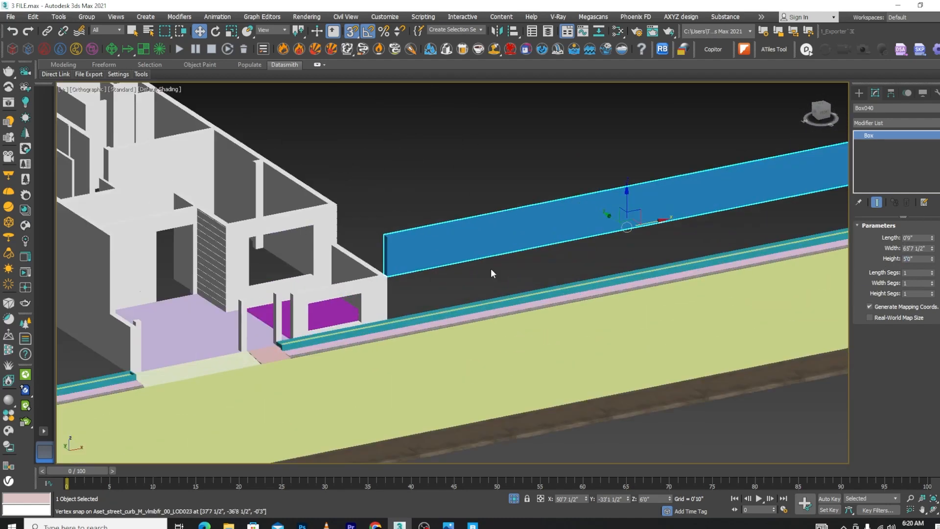
pyautogui.moveTo(627, 195); pyautogui.dragTo(398, 240)
pyautogui.scroll(3, 394, 187)
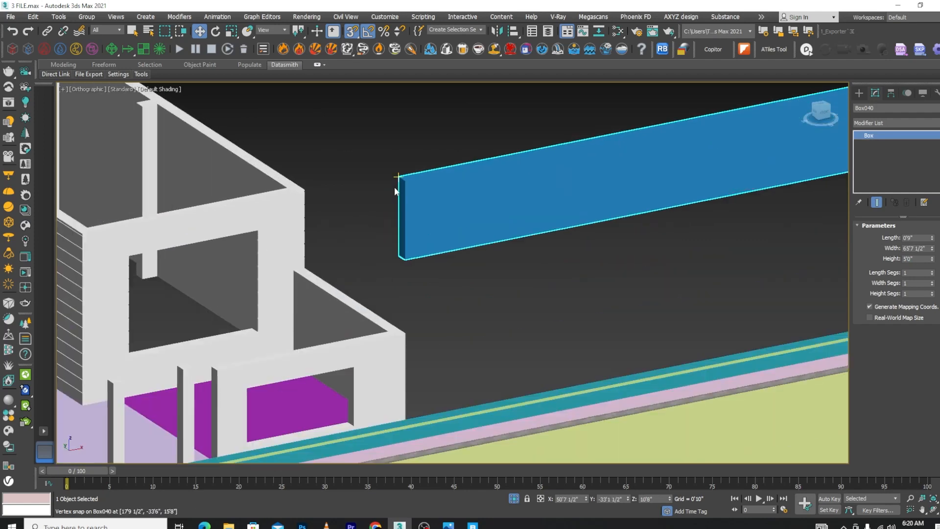
pyautogui.moveTo(402, 182); pyautogui.dragTo(405, 334)
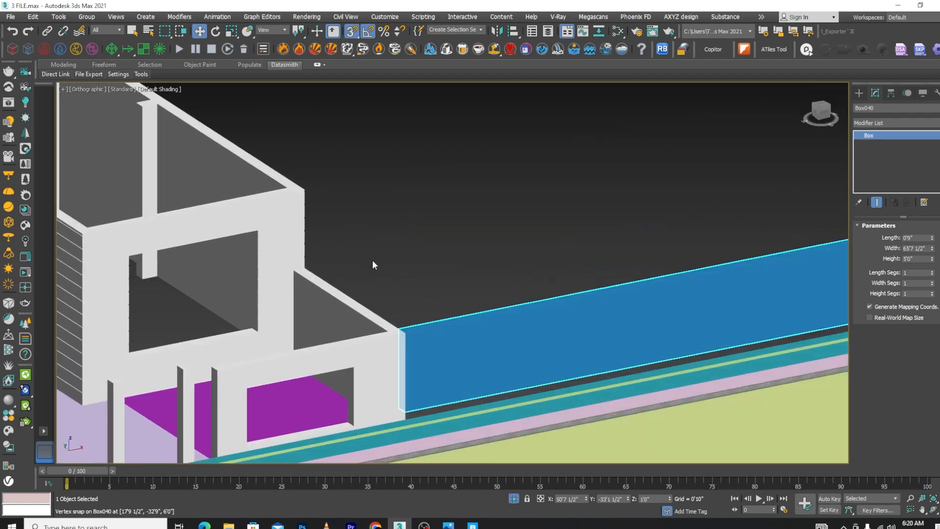
# Set the boundary wall's height to 7'0" and lower it so its top aligns with the low house wall's top
pyautogui.scroll(-4, 372, 259)
pyautogui.click(912, 259)
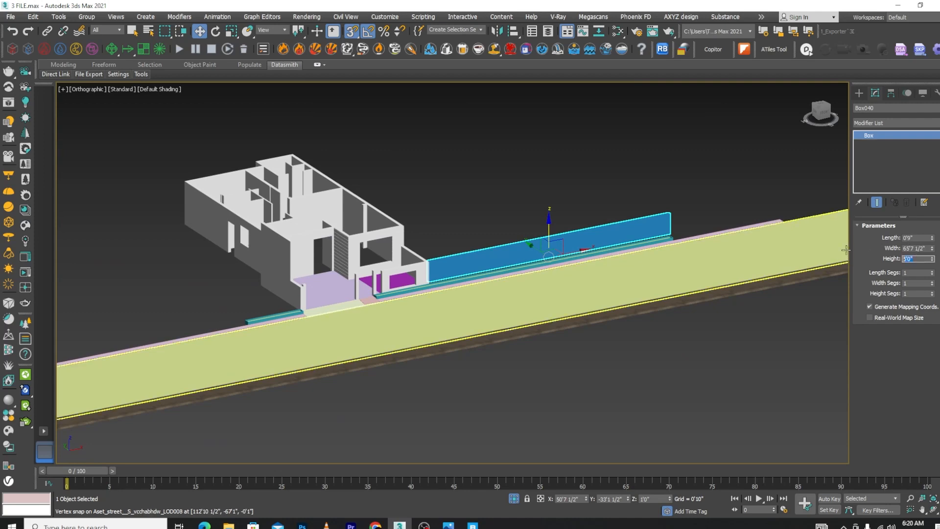
pyautogui.write('7')
pyautogui.press('Return')
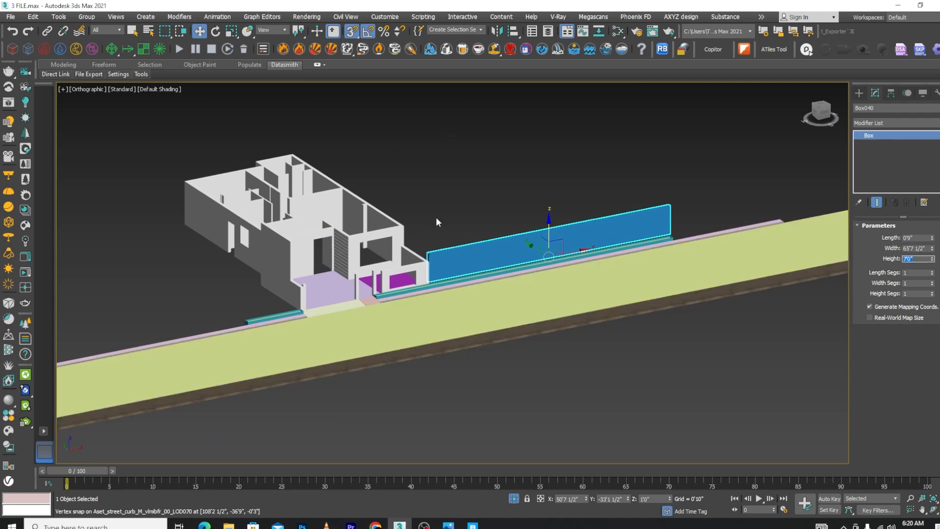
pyautogui.scroll(5, 436, 220)
pyautogui.moveTo(514, 150); pyautogui.dragTo(512, 185)
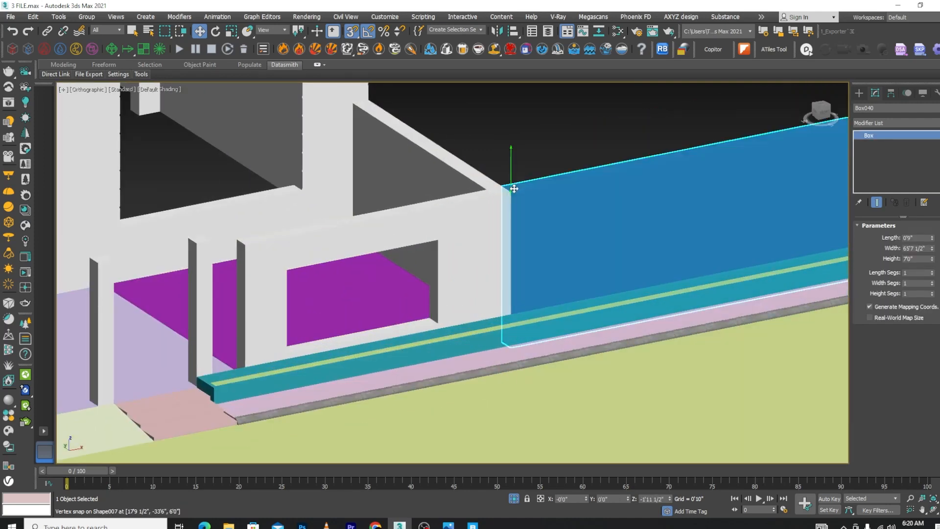
# Clone the boundary wall as a copy to the opposite side of the house and snap its end to the porch wall
pyautogui.scroll(-5, 512, 184)
pyautogui.scroll(5, 637, 151)
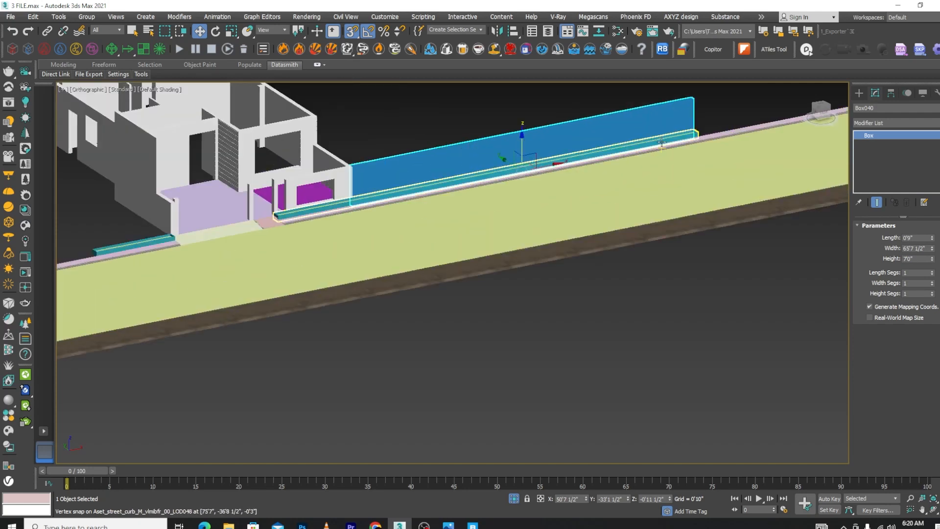
pyautogui.press('t')
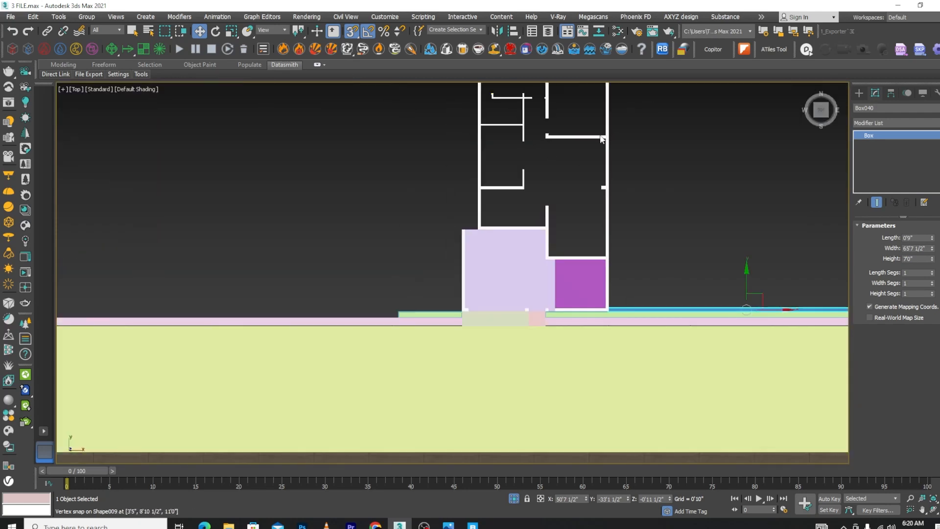
pyautogui.scroll(4, 688, 269)
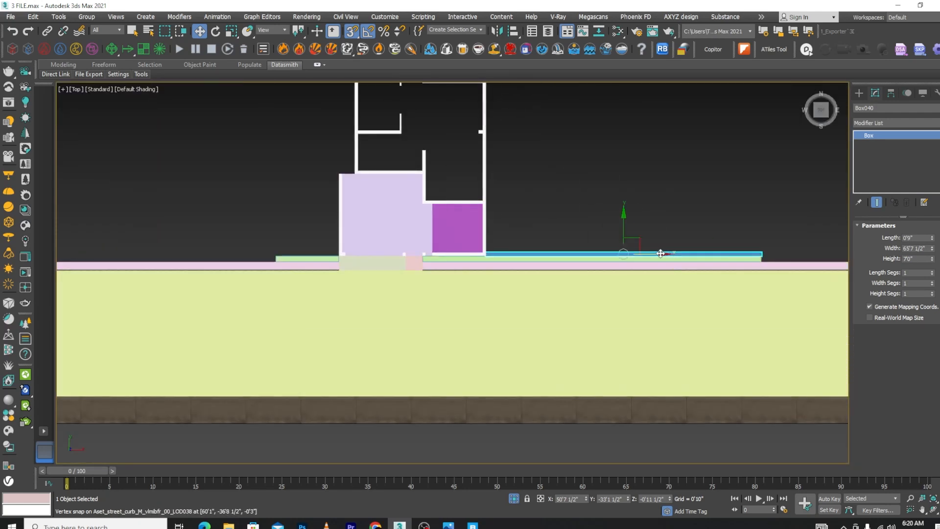
pyautogui.moveTo(660, 252)
pyautogui.keyDown('shift'); pyautogui.mouseDown()
pyautogui.moveTo(189, 246)
pyautogui.moveTo(195, 253)
pyautogui.mouseUp(); pyautogui.keyUp('shift')
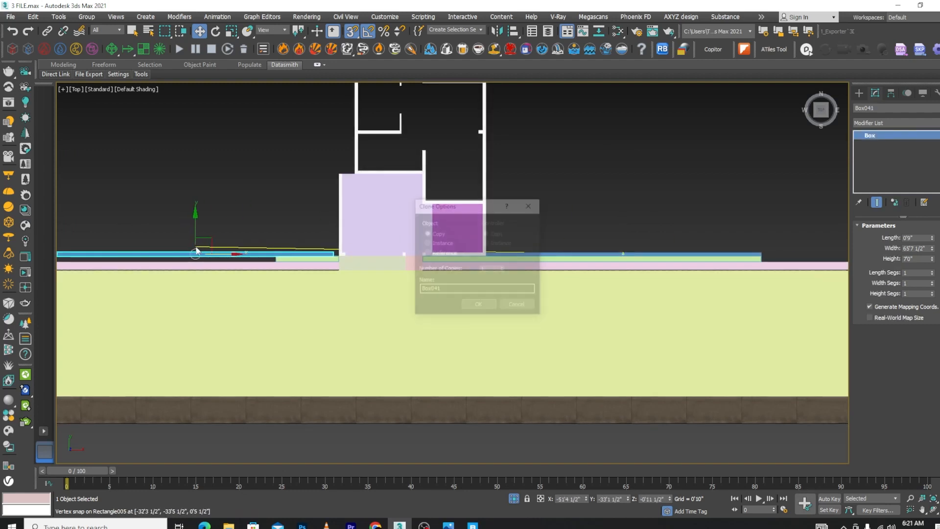
pyautogui.click(479, 305)
pyautogui.scroll(10, 318, 254)
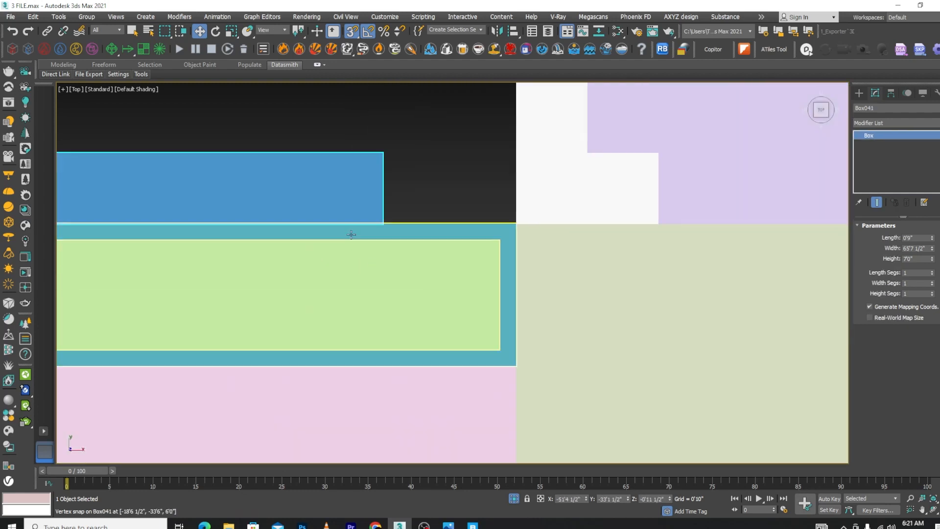
pyautogui.moveTo(396, 213); pyautogui.dragTo(582, 212)
# Extend the left planter curb by moving its four outer-end vertices to the far end of the copied boundary wall
pyautogui.scroll(-10, 653, 213)
pyautogui.scroll(8, 542, 222)
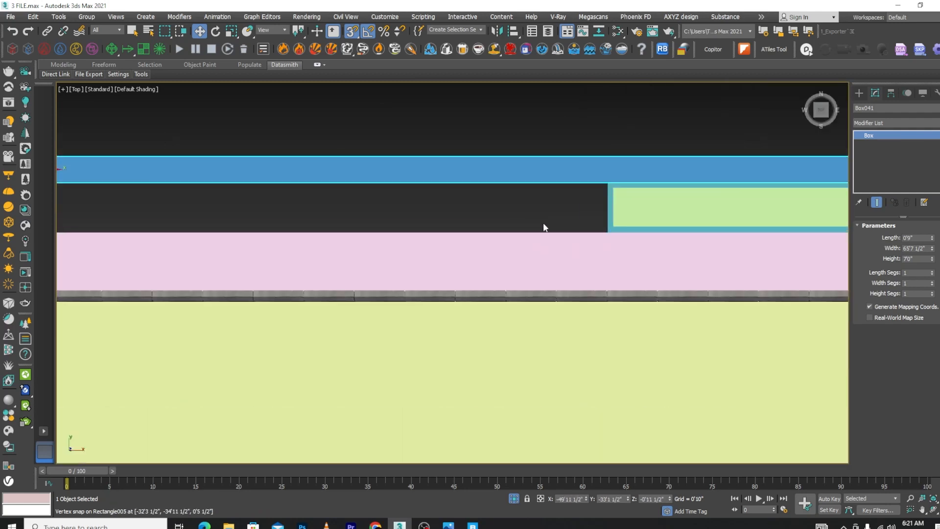
pyautogui.click(609, 199)
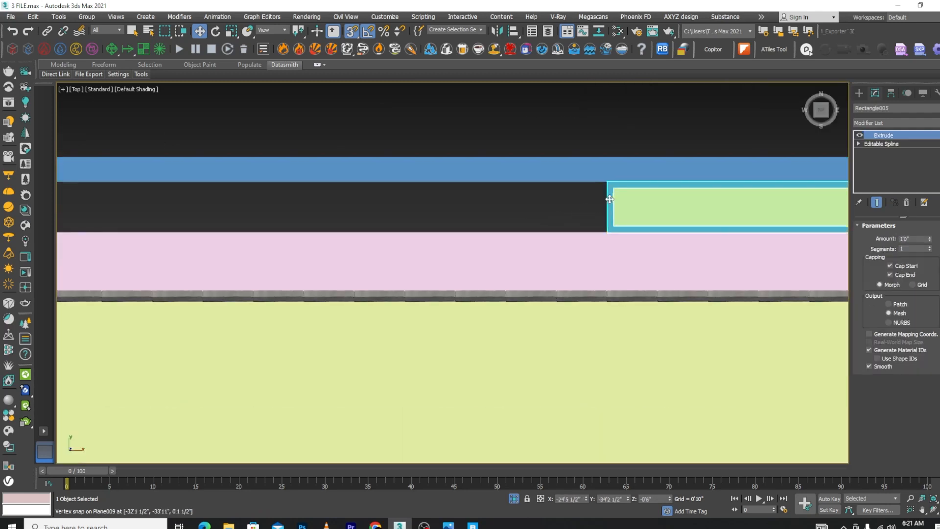
pyautogui.click(875, 144)
pyautogui.click(888, 261)
pyautogui.hotkey('ctrl', 'a')
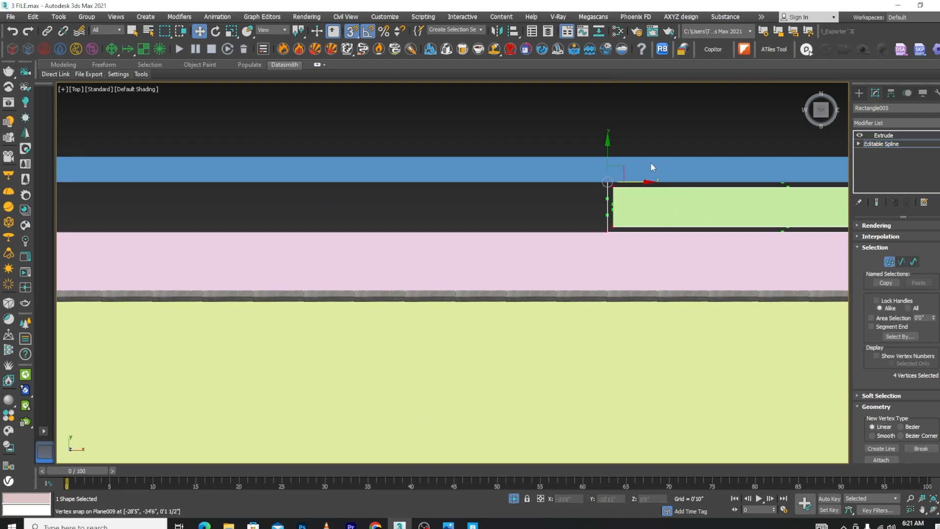
pyautogui.scroll(-4, 700, 208)
pyautogui.moveTo(702, 200); pyautogui.dragTo(83, 201)
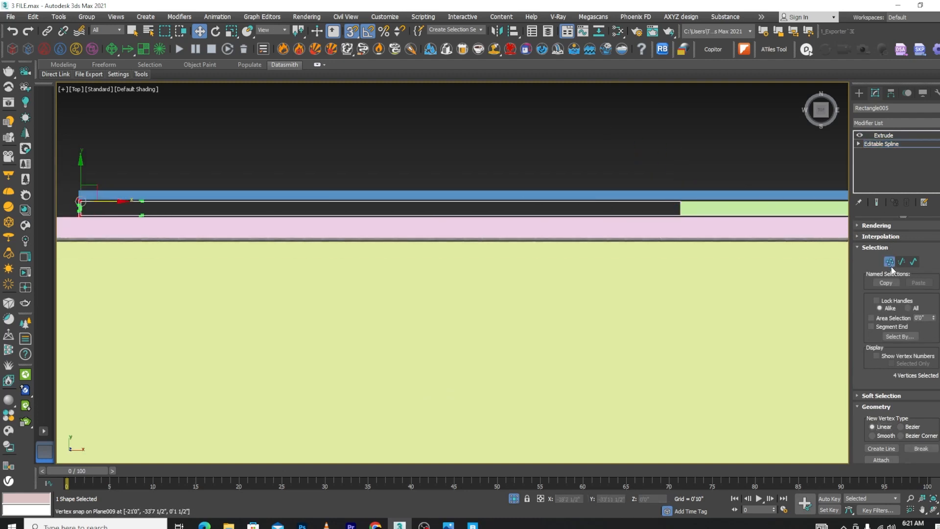
# Convert the left planter's grass plane to an Editable Poly
pyautogui.click(711, 213)
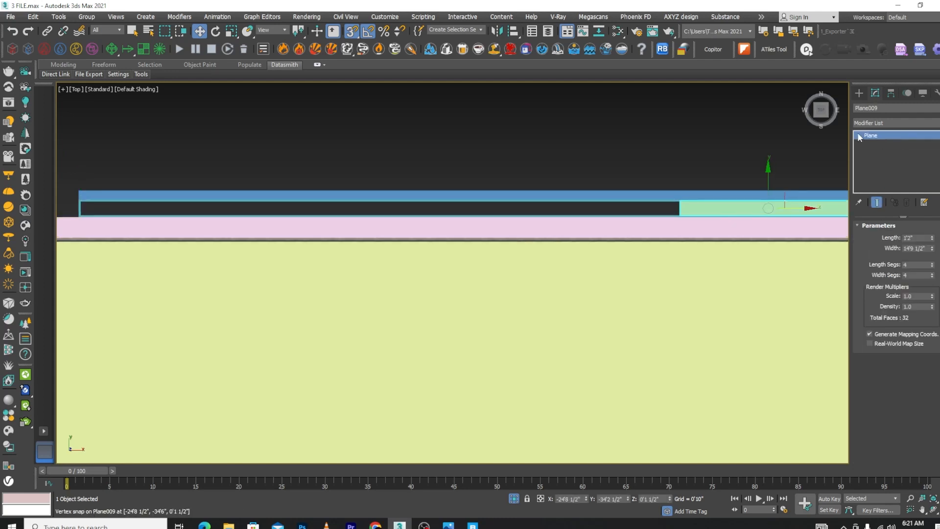
pyautogui.rightClick(702, 172)
pyautogui.moveTo(663, 252)
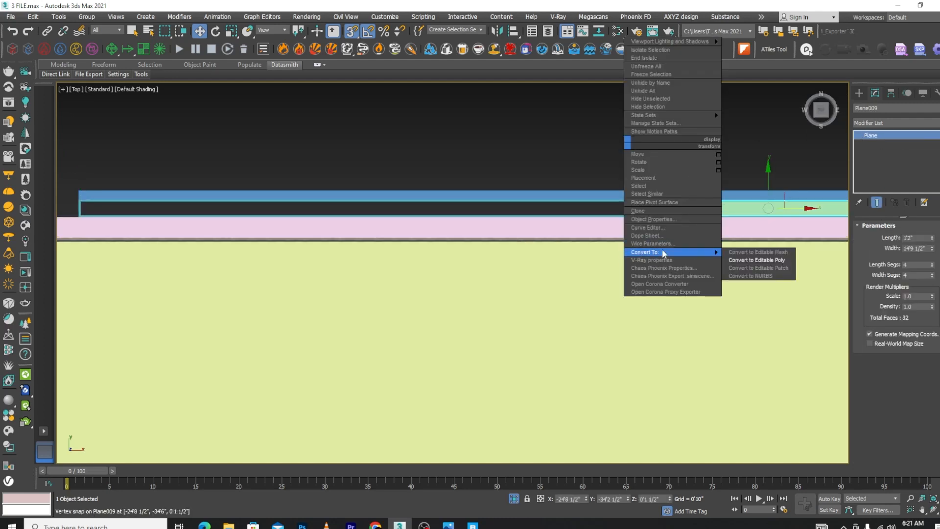
pyautogui.click(754, 260)
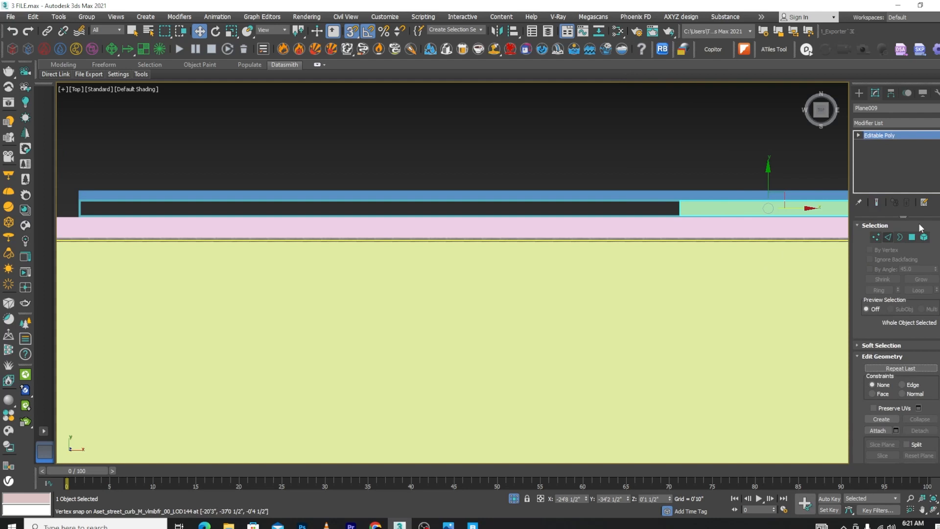
# Stretch the left grass plane's outer-end vertices to the far end of the extended curb and deselect it
pyautogui.click(875, 237)
pyautogui.moveTo(691, 168); pyautogui.dragTo(668, 260)
pyautogui.moveTo(704, 209); pyautogui.dragTo(81, 208)
pyautogui.scroll(5, 112, 199)
pyautogui.scroll(-5, 112, 204)
pyautogui.keyDown('alt'); pyautogui.moveTo(111, 203); pyautogui.dragTo(509, 254, button='middle'); pyautogui.keyUp('alt')
pyautogui.click(509, 254)
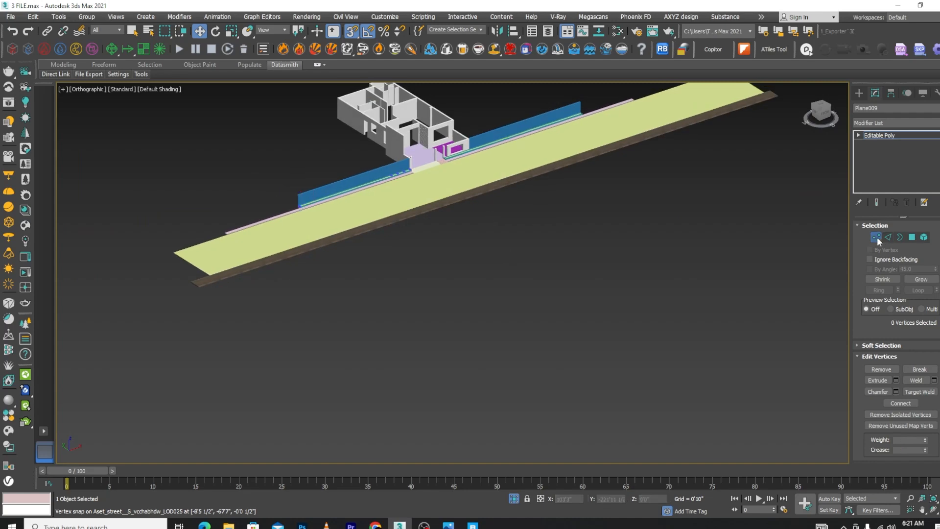
pyautogui.click(877, 237)
pyautogui.click(702, 265)
# Check the walls and planters on both sides of the house and save the scene
pyautogui.scroll(5, 578, 206)
pyautogui.scroll(-4, 571, 204)
pyautogui.scroll(4, 583, 204)
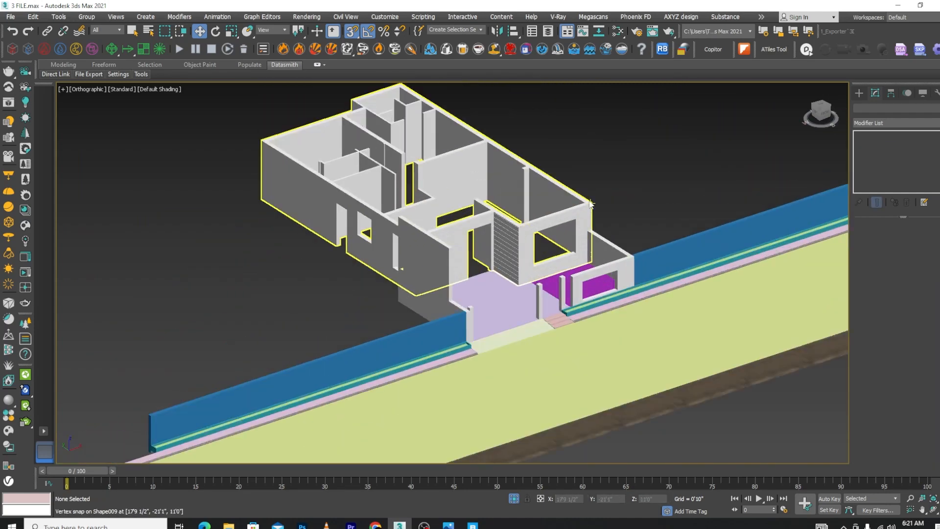
pyautogui.hotkey('ctrl', 's')
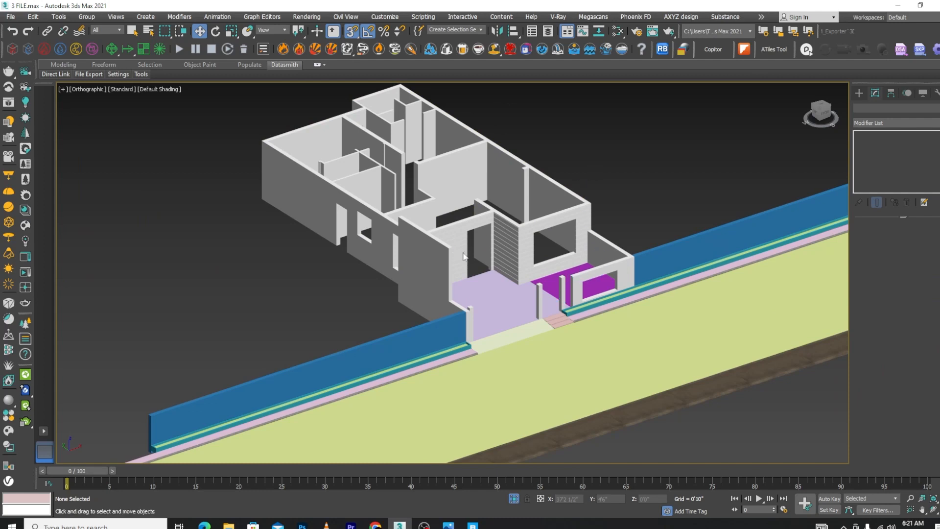
# Start merging a file into the scene and browse to the youtube intro video\Exterior lecture folder on Local Disk D (E:)
pyautogui.click(9, 18)
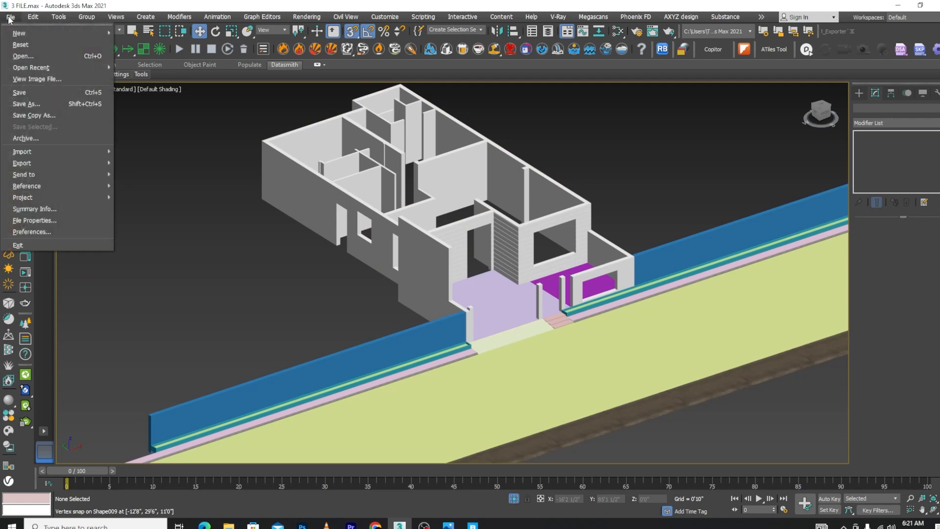
pyautogui.moveTo(101, 155)
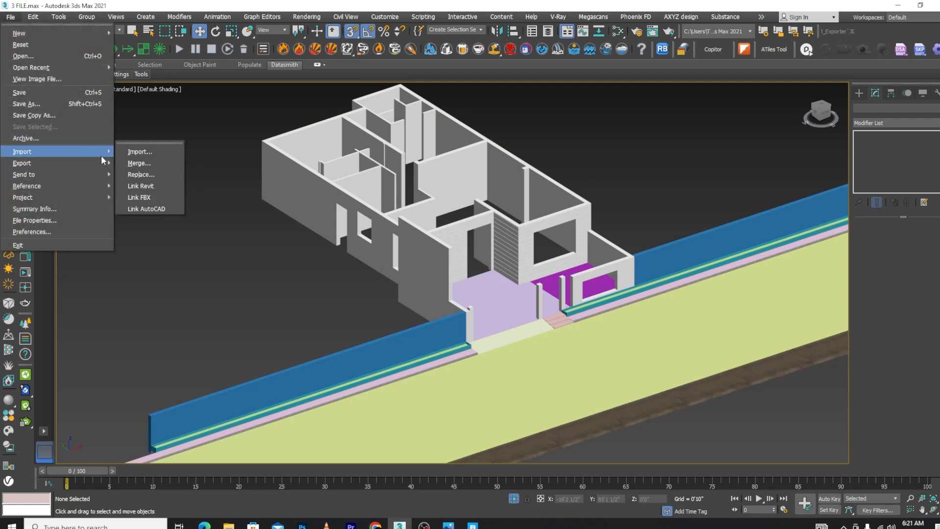
pyautogui.click(138, 163)
pyautogui.click(41, 166)
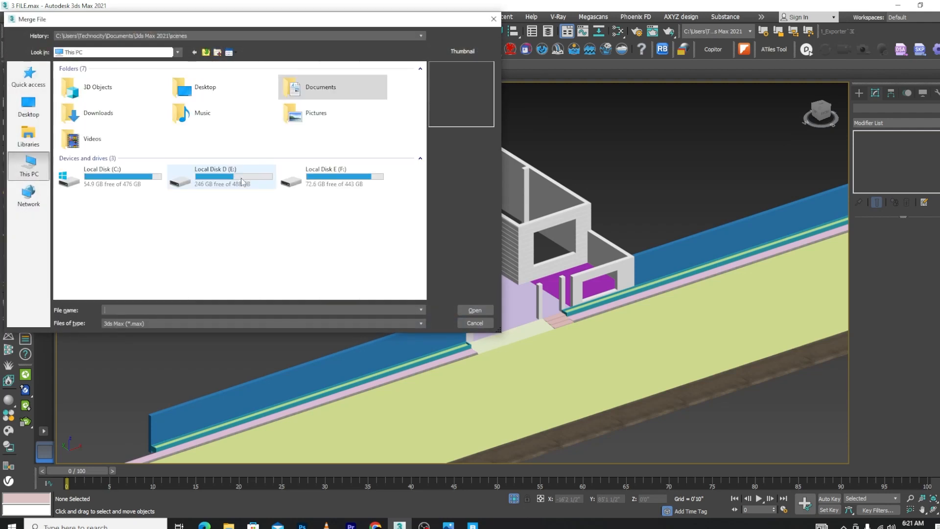
pyautogui.doubleClick(210, 174)
pyautogui.doubleClick(94, 239)
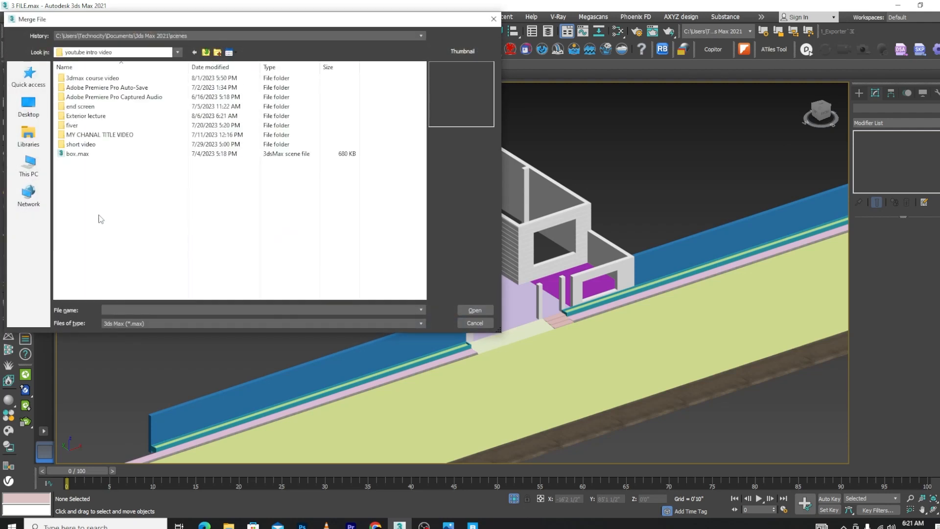
pyautogui.doubleClick(80, 117)
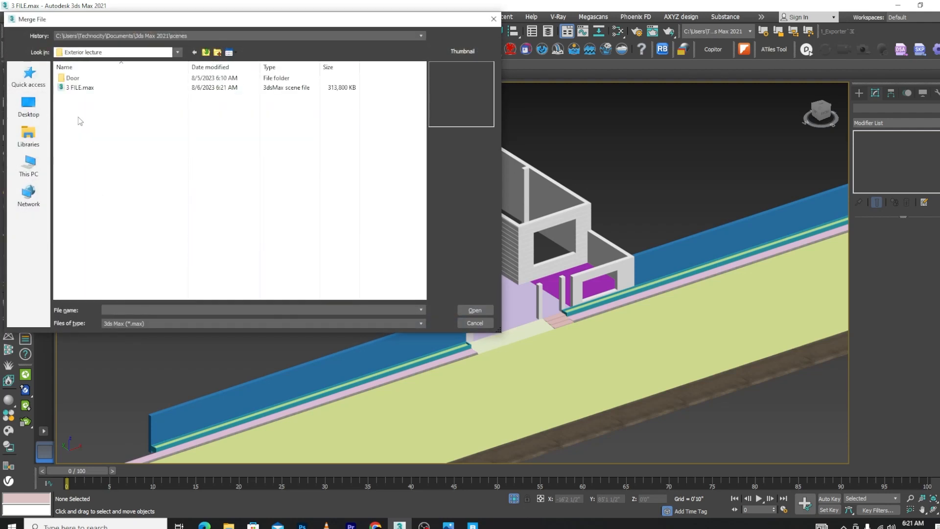
# Open the V-Ray 2015 version of the door model from the max subfolder inside the Door folder for merging
pyautogui.doubleClick(74, 79)
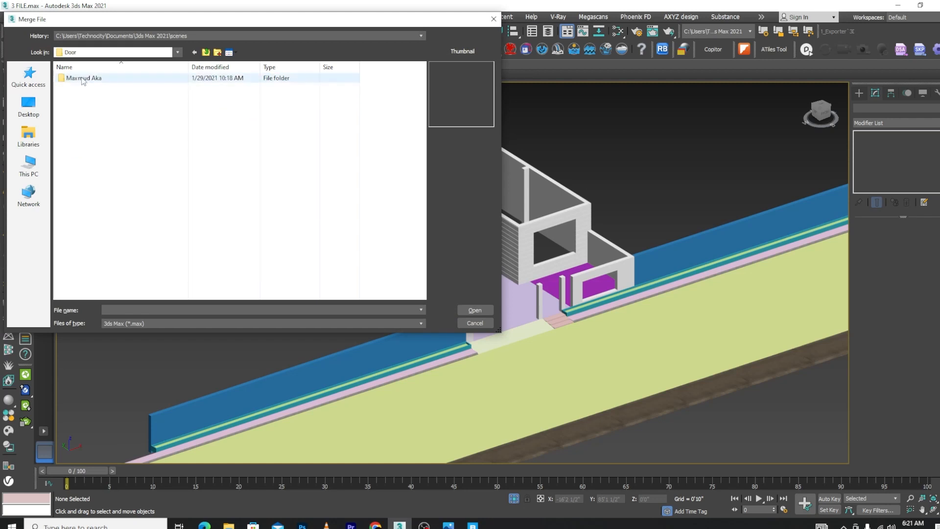
pyautogui.doubleClick(73, 80)
pyautogui.click(78, 97)
pyautogui.doubleClick(78, 97)
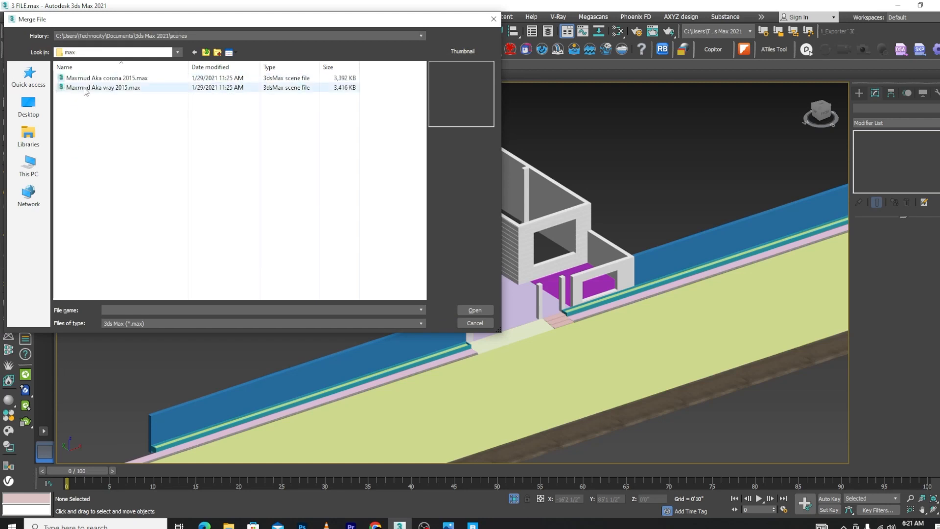
pyautogui.click(86, 88)
pyautogui.click(474, 310)
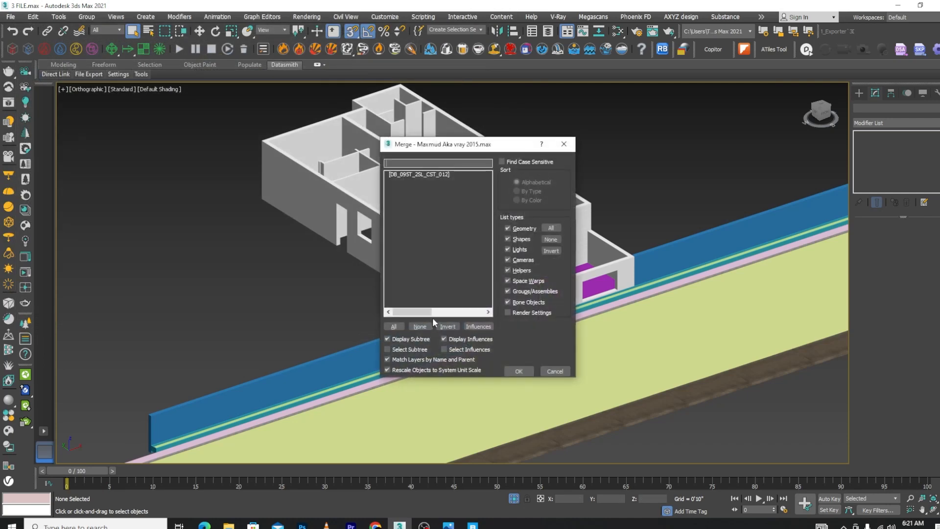
# Merge all objects of the door file into the scene and dismiss the Scene Converter
pyautogui.click(393, 326)
pyautogui.click(518, 371)
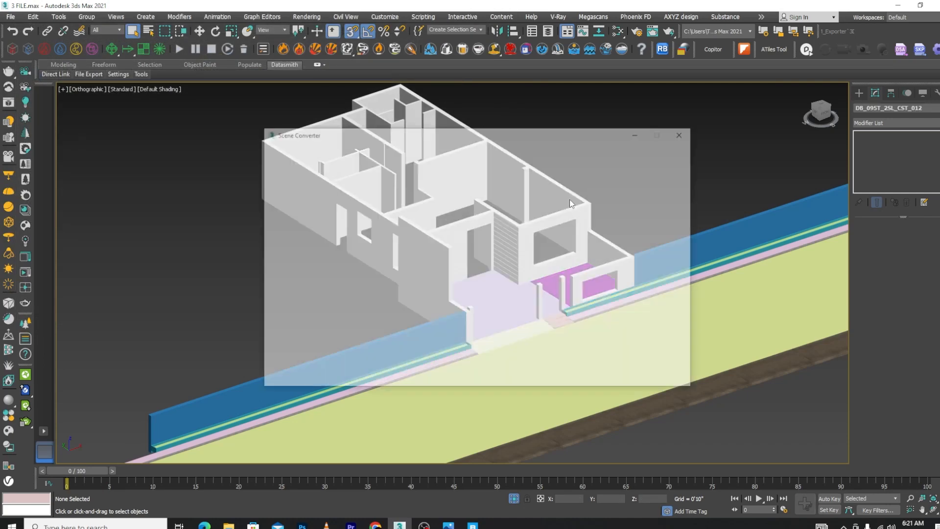
pyautogui.click(684, 133)
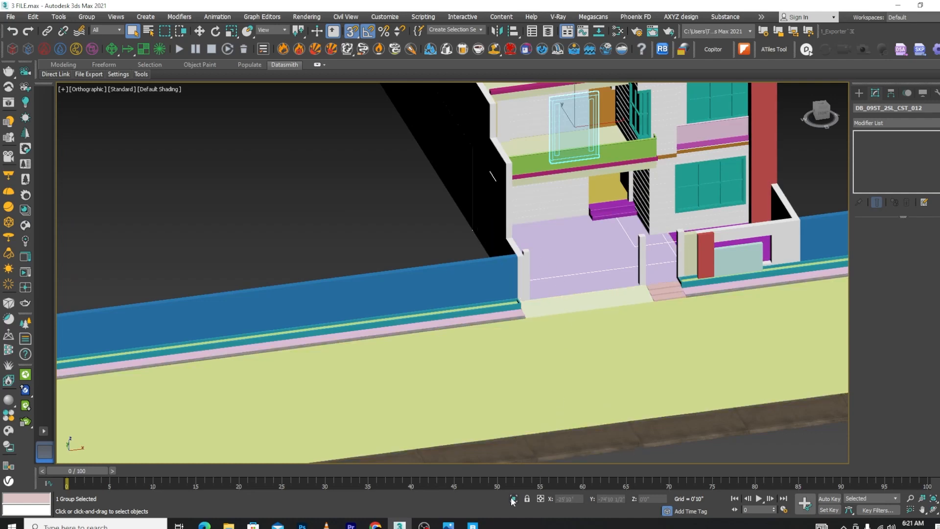
# Isolate the merged door, deselect it, and open Relink Bitmaps while declining its update
pyautogui.click(513, 498)
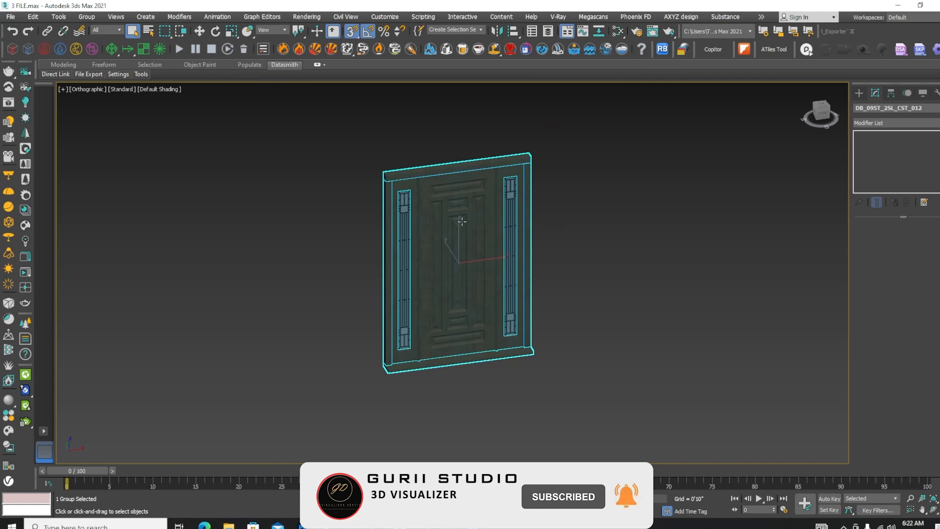
pyautogui.click(632, 172)
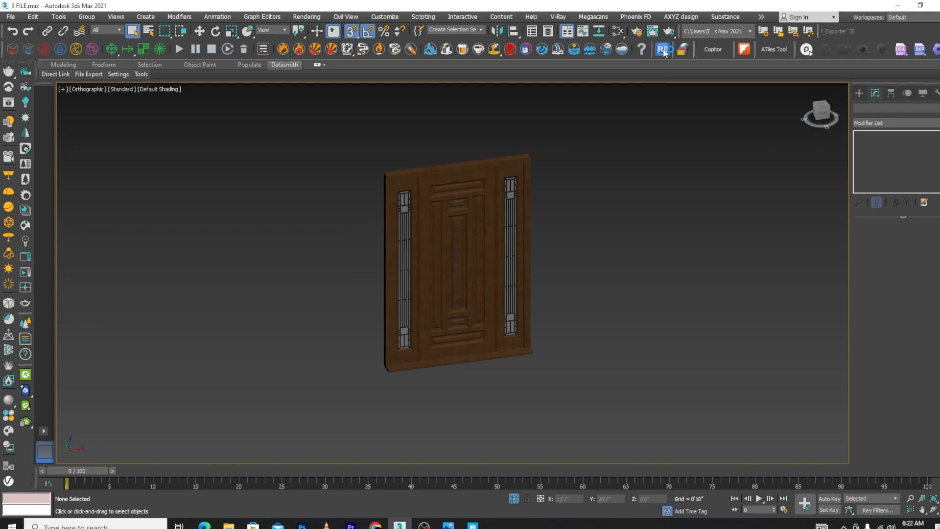
pyautogui.click(663, 50)
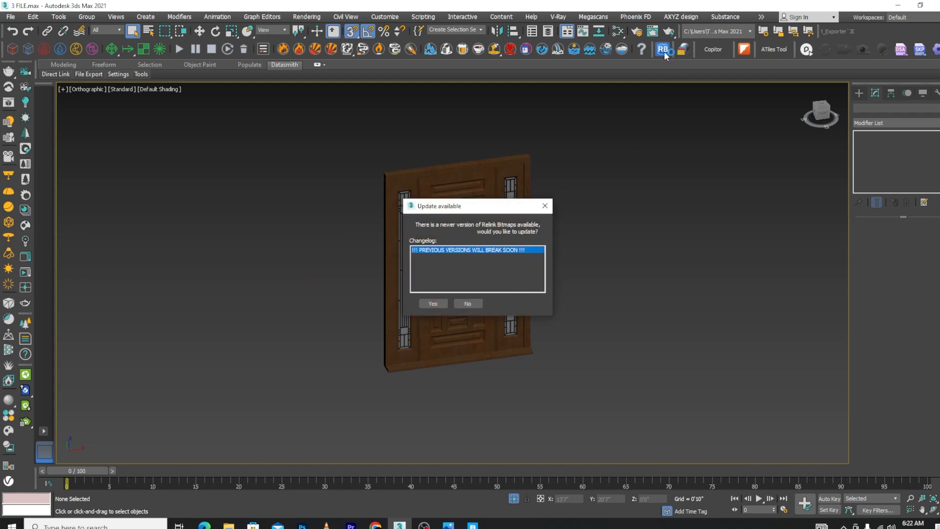
pyautogui.click(467, 304)
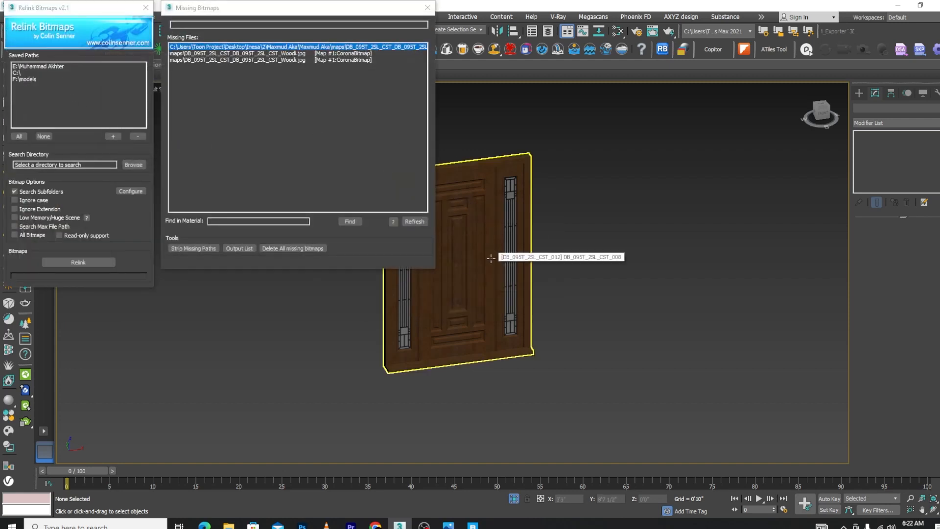
# Relink the door's missing bitmaps using E:\youtube intro video\Exterior lecture as the search directory, then close Relink Bitmaps
pyautogui.click(53, 66)
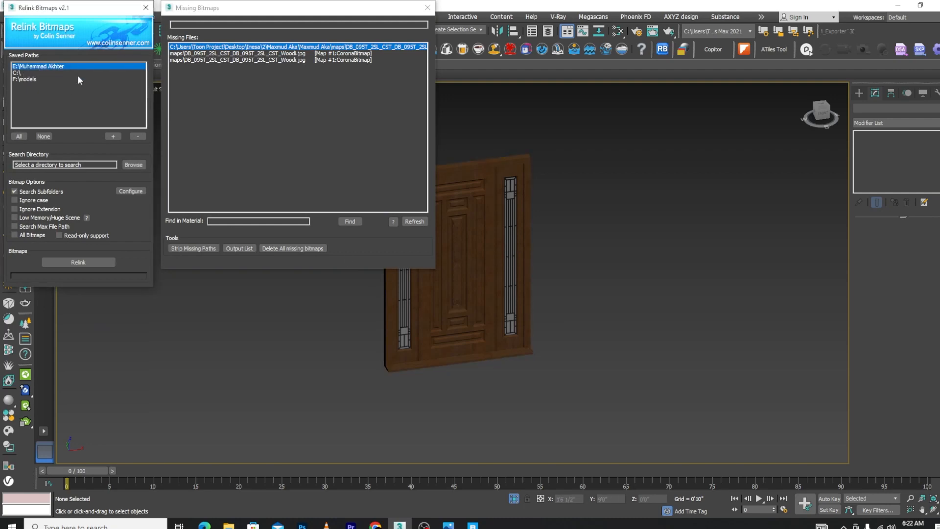
pyautogui.click(132, 165)
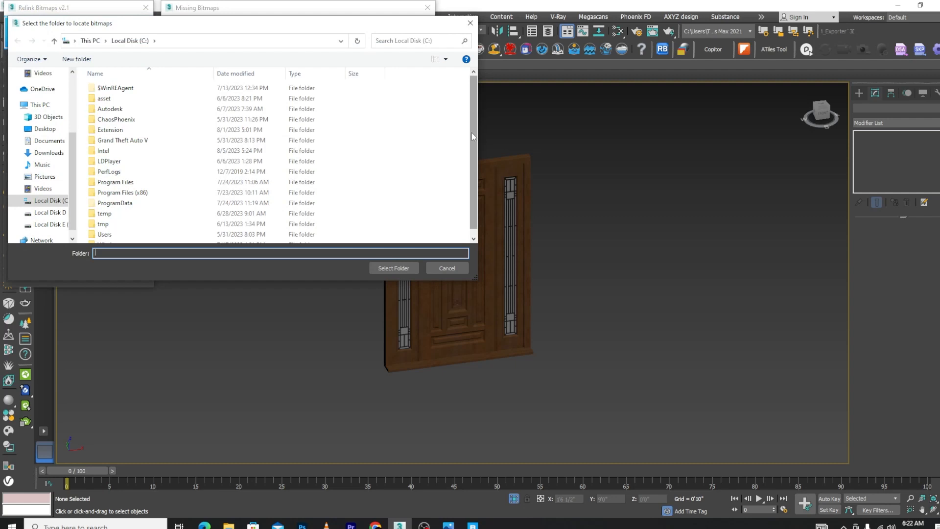
pyautogui.click(43, 214)
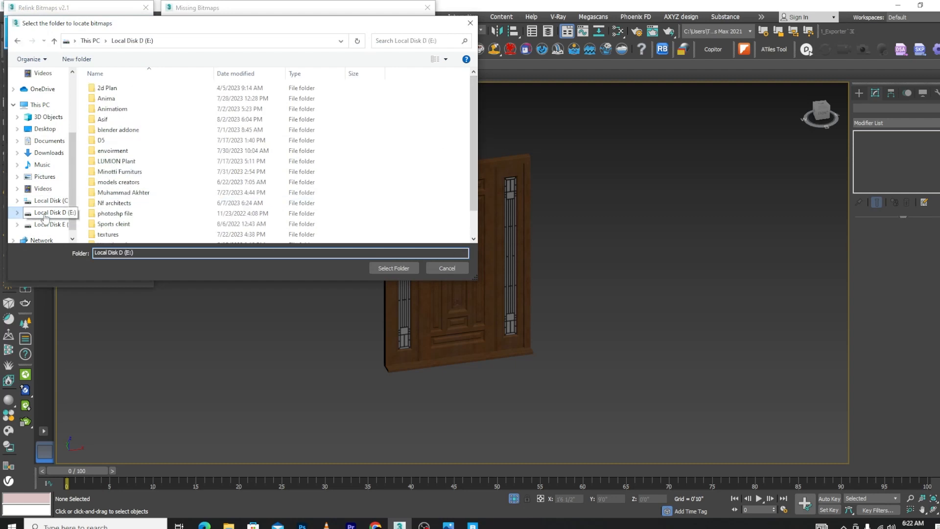
pyautogui.scroll(-1, 169, 167)
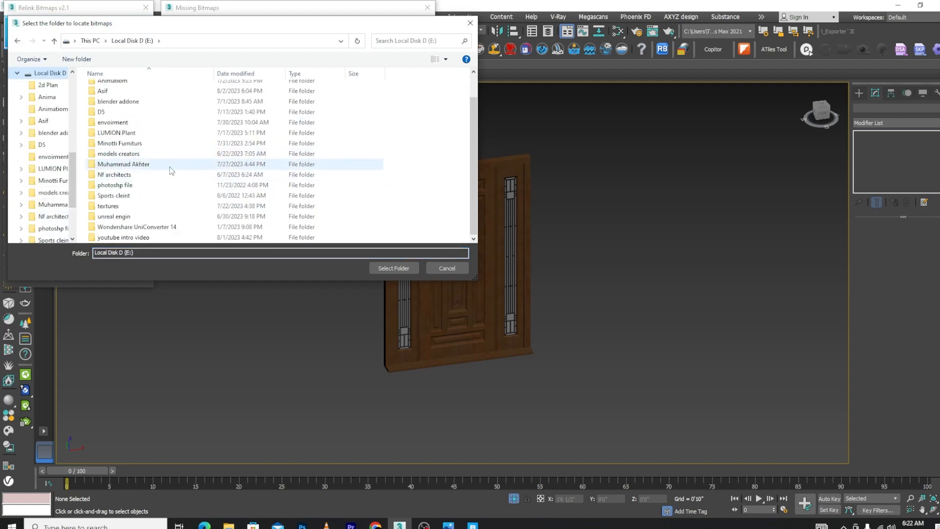
pyautogui.doubleClick(132, 238)
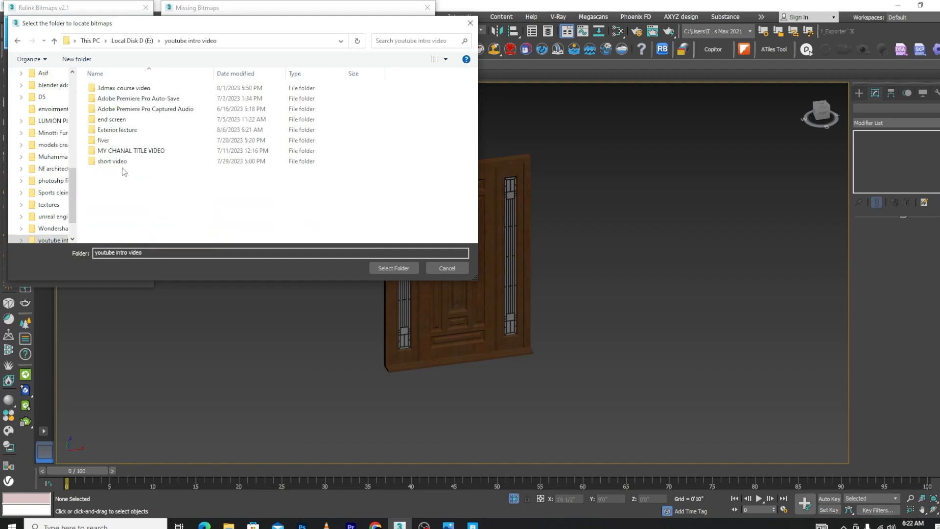
pyautogui.click(116, 131)
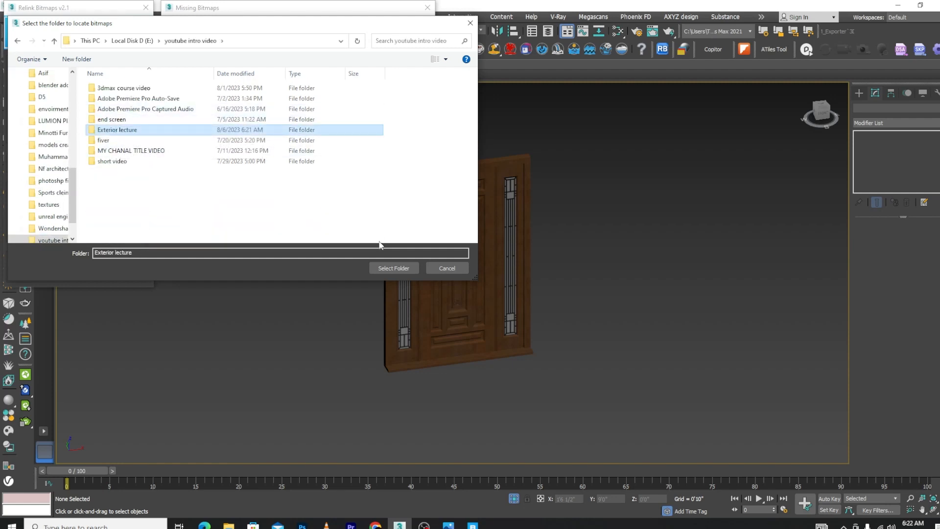
pyautogui.click(390, 271)
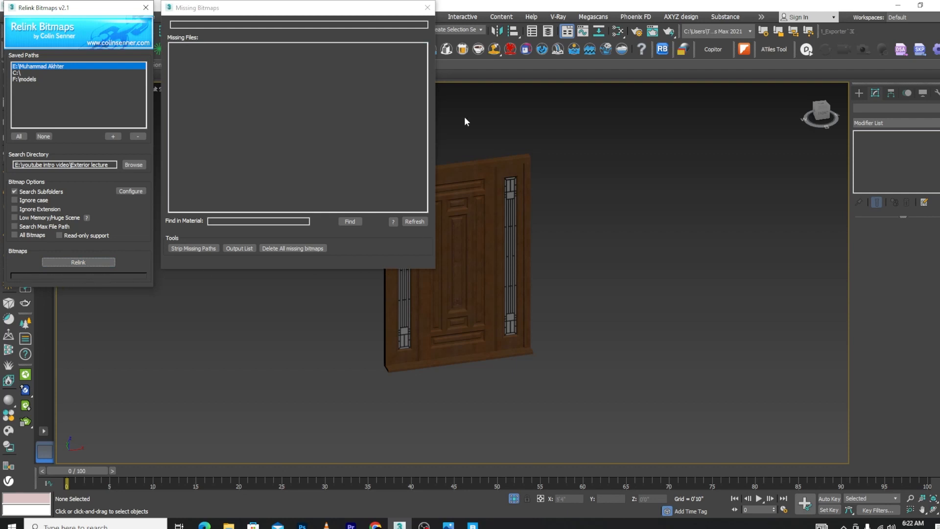
pyautogui.click(427, 8)
# Leave the door's isolation, isolate the door together with the ground-floor house walls, and show them in the Top view
pyautogui.scroll(-3, 605, 245)
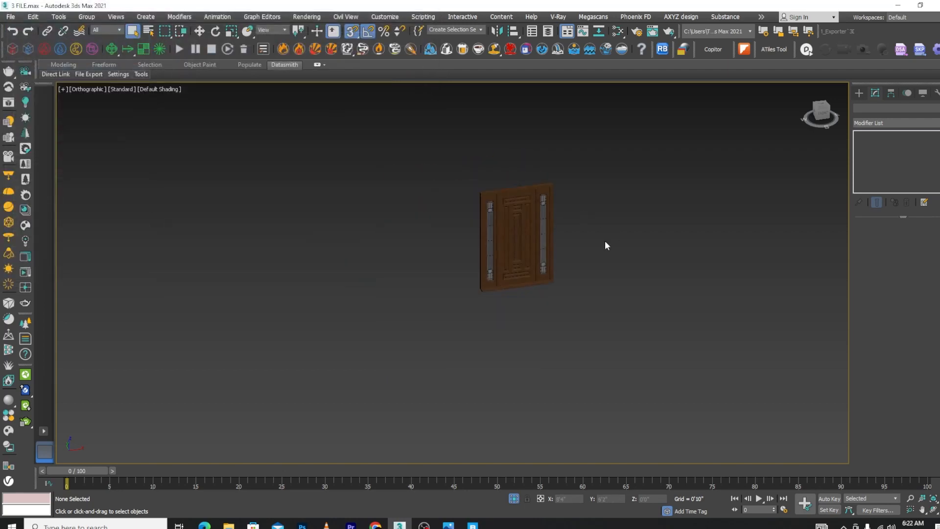
pyautogui.moveTo(424, 328); pyautogui.dragTo(425, 330)
pyautogui.click(513, 499)
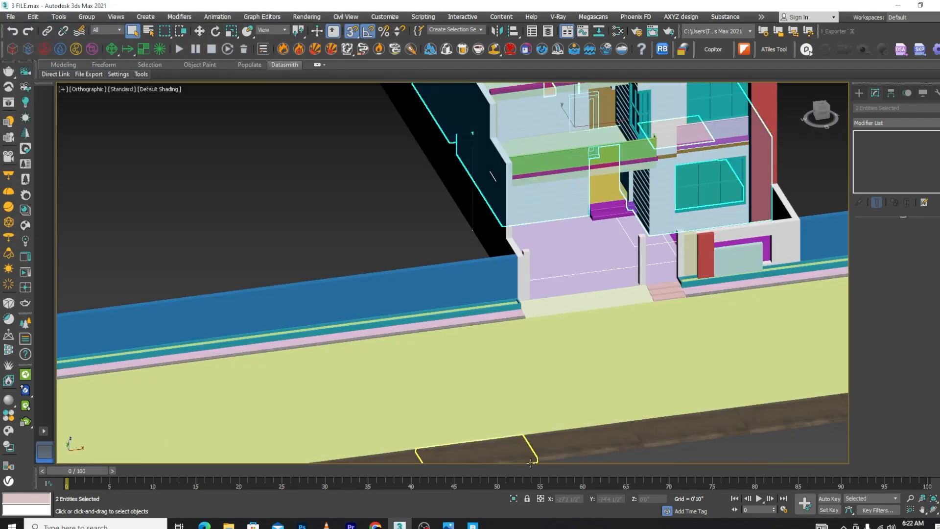
pyautogui.click(514, 498)
pyautogui.press('t')
pyautogui.scroll(-3, 582, 186)
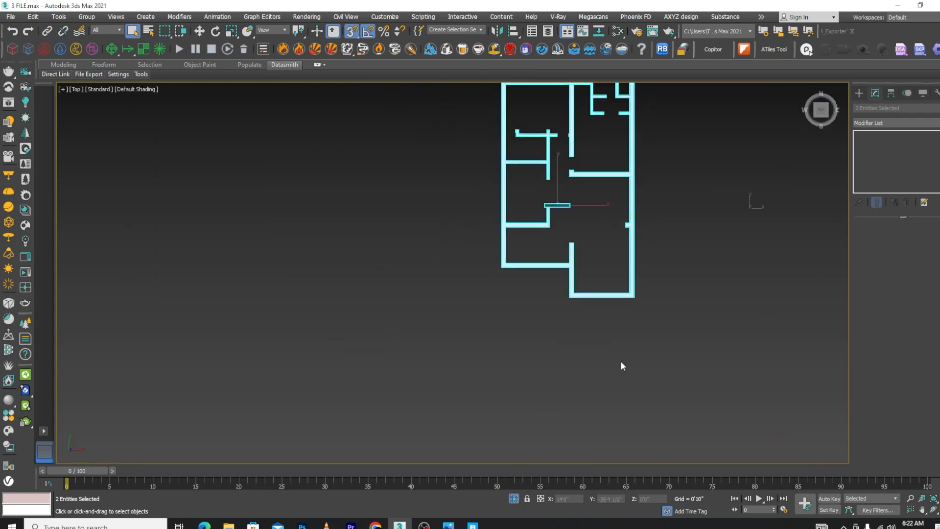
# Move the door group into the front wall's entrance opening in the Top view wireframe, snapping it to the wall's outer face
pyautogui.click(620, 360)
pyautogui.scroll(5, 562, 201)
pyautogui.scroll(2, 562, 201)
pyautogui.moveTo(603, 180); pyautogui.dragTo(568, 250)
pyautogui.press('F3')
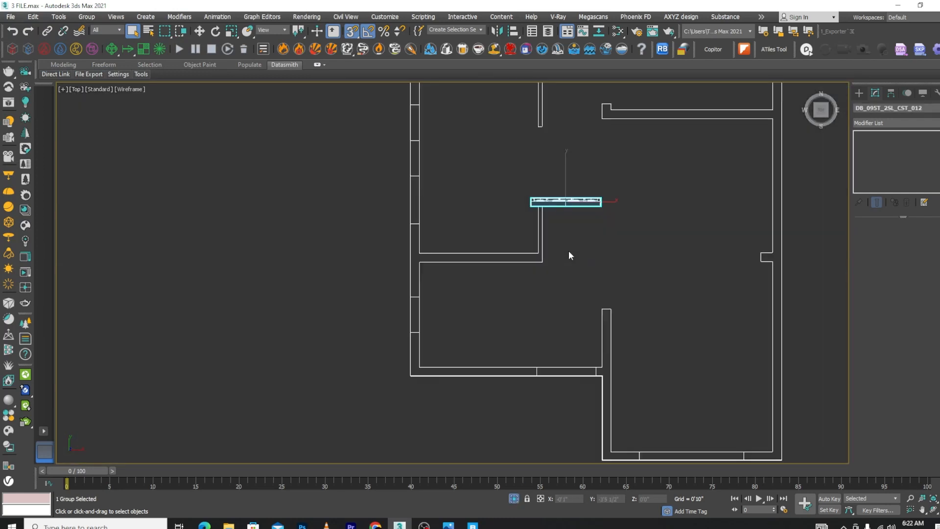
pyautogui.press('w')
pyautogui.moveTo(566, 186); pyautogui.dragTo(604, 343)
pyautogui.scroll(5, 563, 389)
pyautogui.scroll(3, 563, 389)
pyautogui.moveTo(724, 174); pyautogui.dragTo(724, 298)
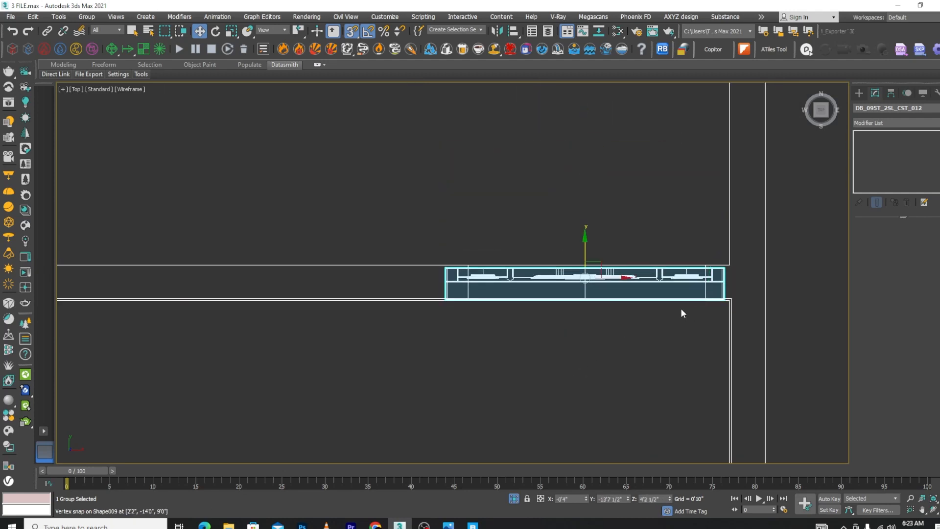
# Examine how the door sits in the entrance opening in the shaded orthographic and Front views
pyautogui.press('F3')
pyautogui.scroll(-5, 650, 259)
pyautogui.moveTo(609, 353)
pyautogui.keyDown('alt'); pyautogui.mouseDown(button='middle')
pyautogui.moveTo(645, 277)
pyautogui.moveTo(628, 279)
pyautogui.moveTo(721, 330)
pyautogui.moveTo(750, 313)
pyautogui.moveTo(646, 328)
pyautogui.mouseUp(button='middle'); pyautogui.keyUp('alt')
pyautogui.scroll(3, 632, 280)
pyautogui.scroll(-2, 647, 263)
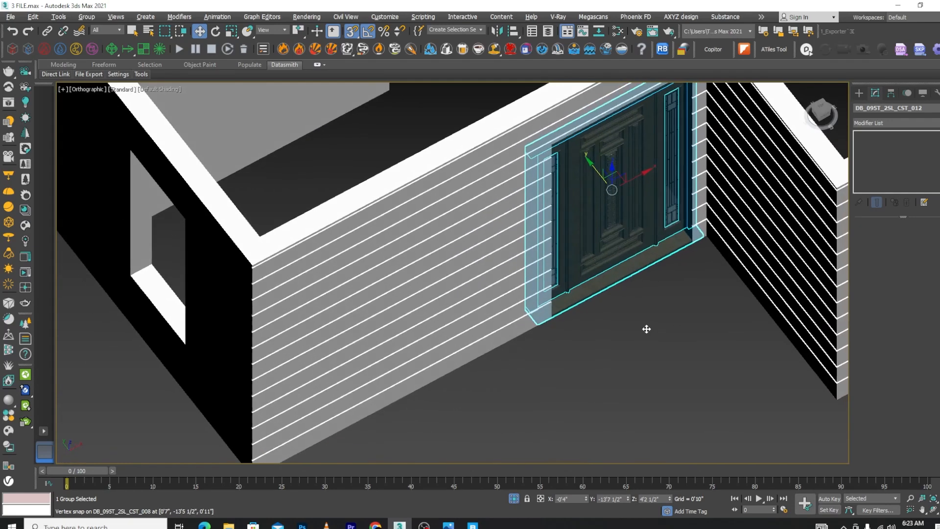
pyautogui.press('f')
pyautogui.scroll(-4, 631, 306)
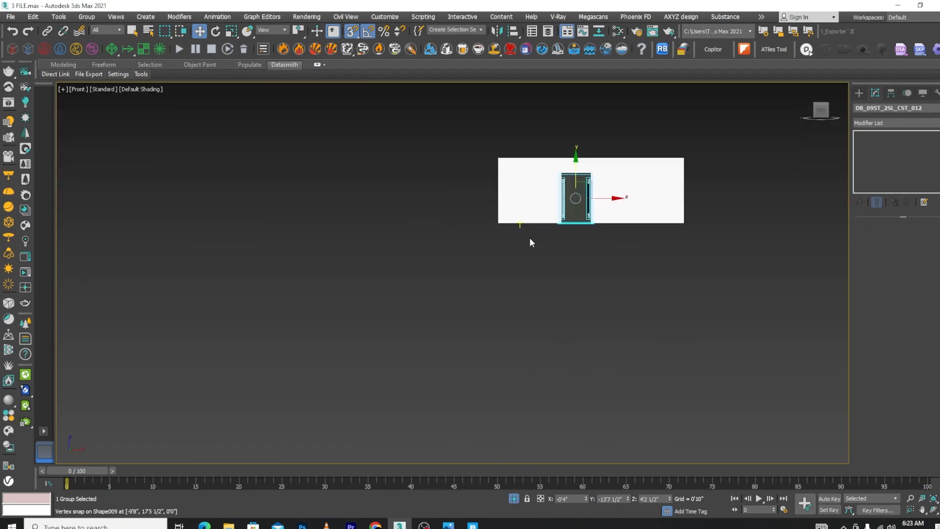
pyautogui.scroll(4, 529, 240)
pyautogui.scroll(-1, 636, 303)
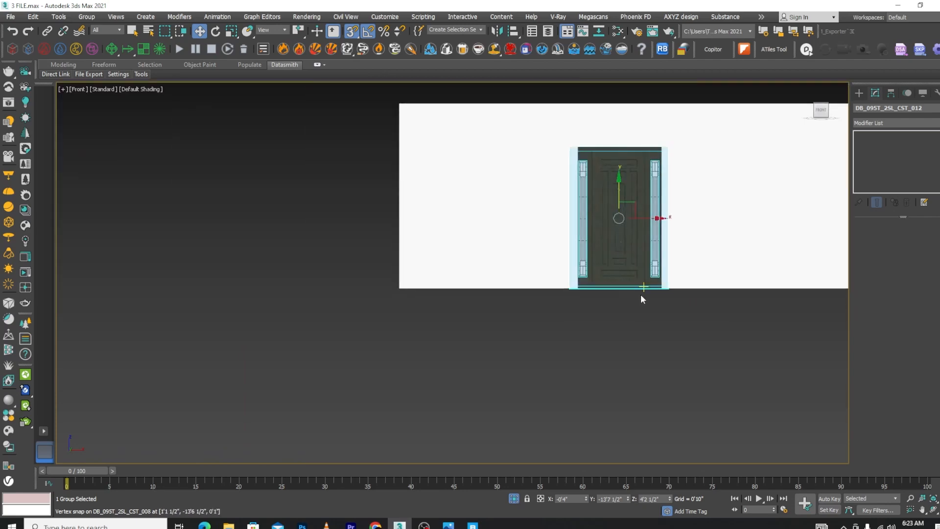
# Apply an FFD 4x4x4 modifier to the door group, with the Front view shown in wireframe
pyautogui.press('F3')
pyautogui.scroll(3, 640, 294)
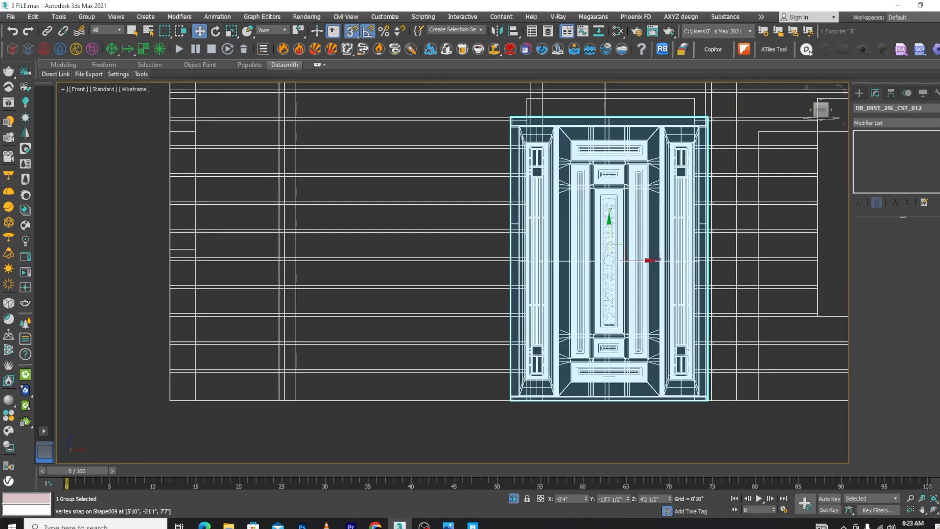
pyautogui.click(880, 123)
pyautogui.press('f')
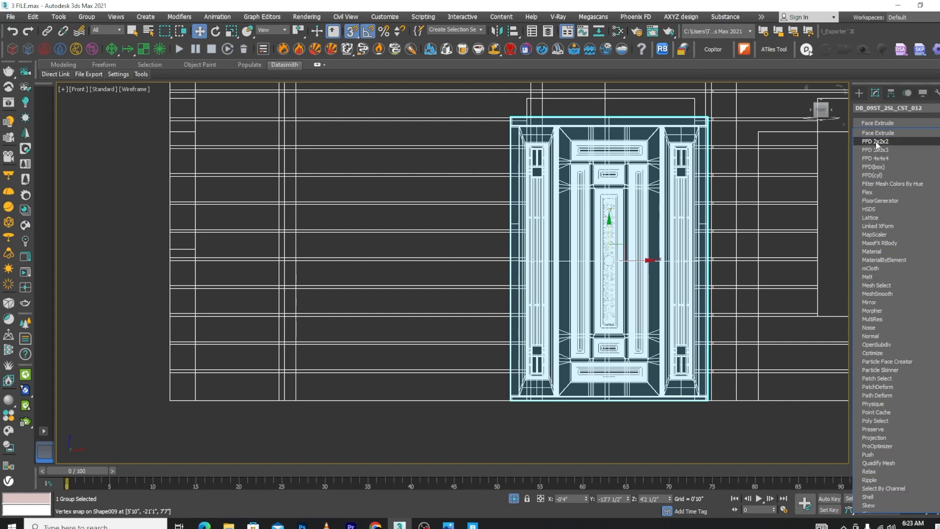
pyautogui.click(874, 158)
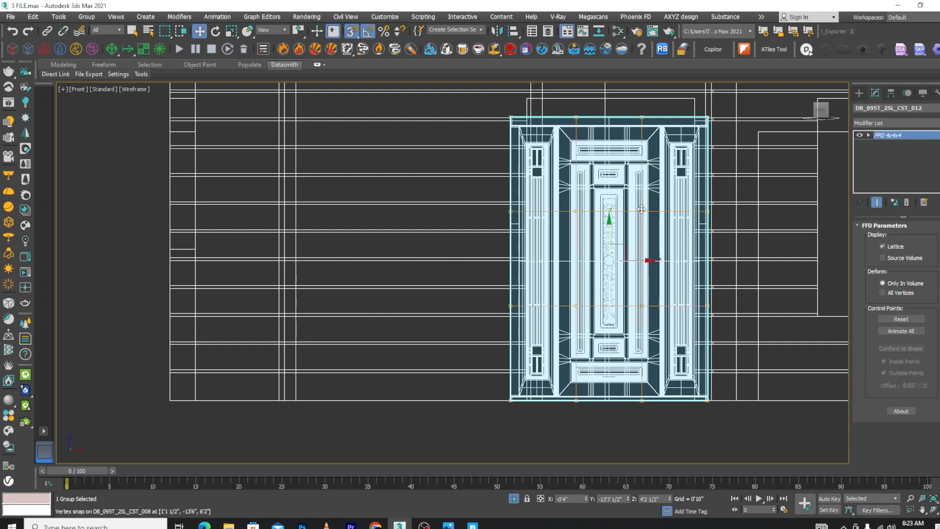
# In the Top view, shift the FFD control points on the door's left side to the left edge of the entrance opening
pyautogui.press('t')
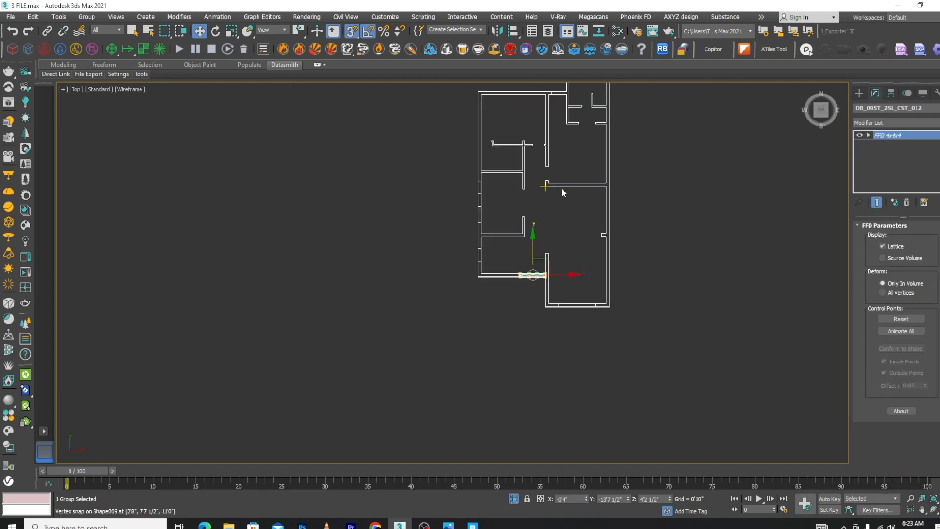
pyautogui.scroll(6, 456, 287)
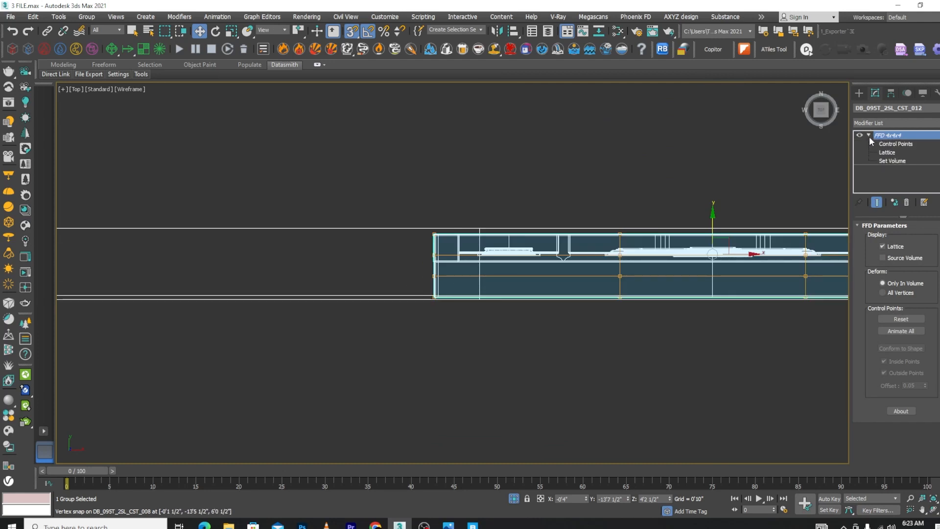
pyautogui.click(891, 145)
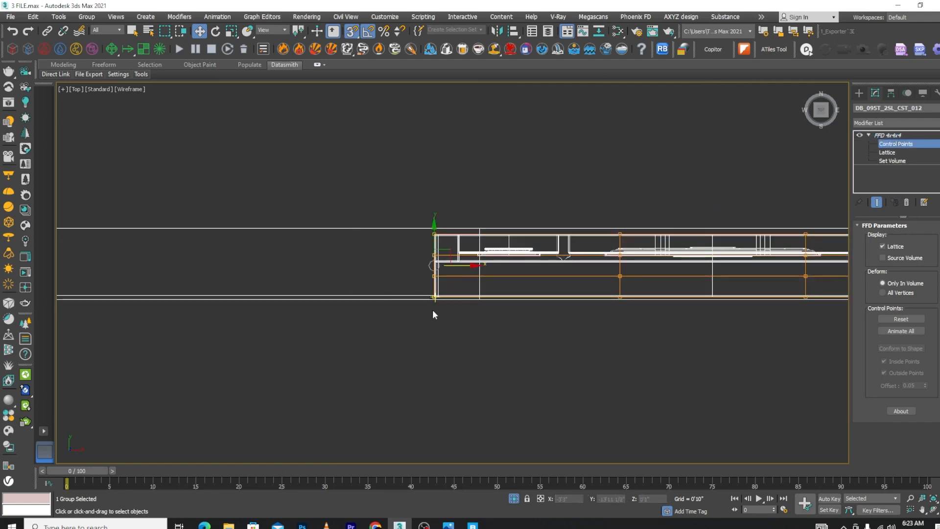
pyautogui.scroll(2, 449, 273)
pyautogui.moveTo(459, 264); pyautogui.dragTo(492, 310)
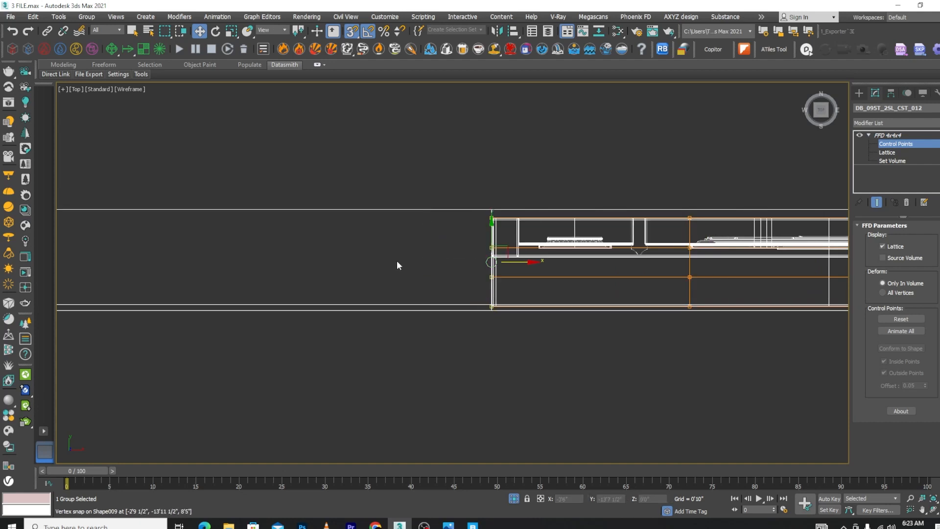
# Snap the FFD control points on the door's right side to the opening's right edge and leave control point editing
pyautogui.scroll(-4, 397, 265)
pyautogui.scroll(4, 562, 267)
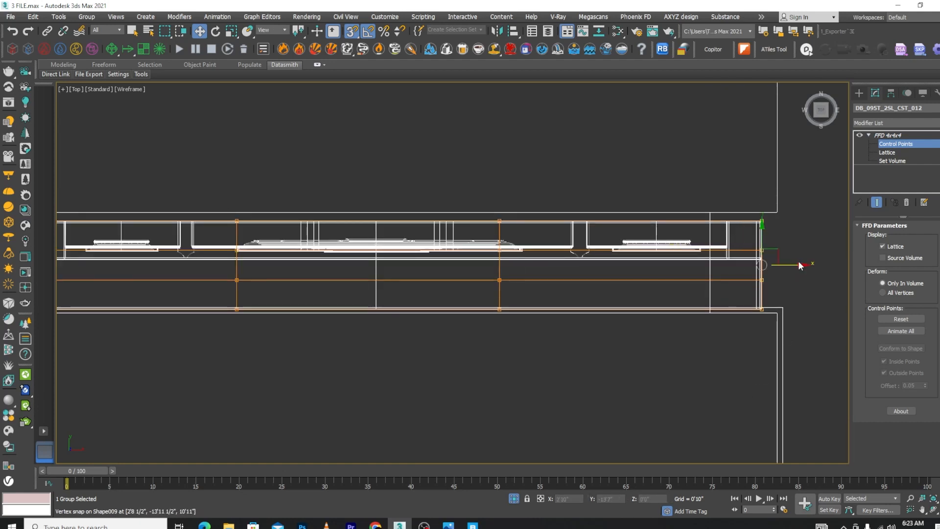
pyautogui.moveTo(798, 265)
pyautogui.mouseDown()
pyautogui.moveTo(719, 324)
pyautogui.moveTo(702, 315)
pyautogui.mouseUp()
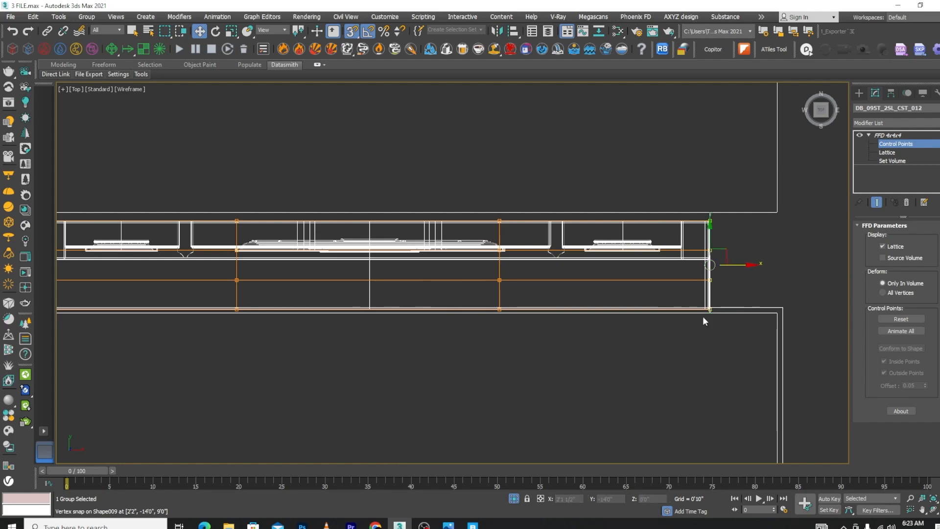
pyautogui.press('F3')
pyautogui.scroll(-5, 686, 303)
pyautogui.keyDown('alt'); pyautogui.moveTo(676, 309); pyautogui.dragTo(597, 296, button='middle'); pyautogui.keyUp('alt')
pyautogui.scroll(4, 594, 251)
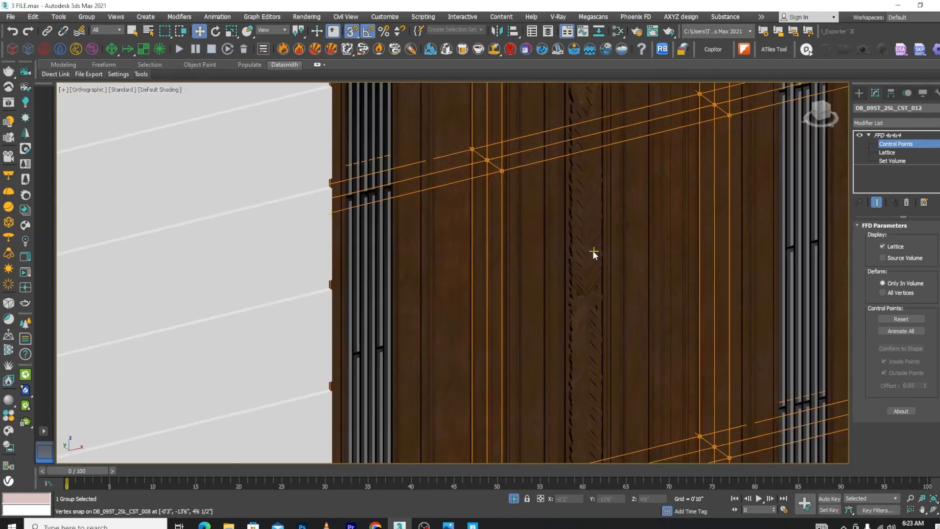
pyautogui.scroll(-3, 590, 251)
pyautogui.moveTo(578, 326)
pyautogui.keyDown('alt'); pyautogui.mouseDown(button='middle')
pyautogui.moveTo(549, 310)
pyautogui.moveTo(562, 329)
pyautogui.mouseUp(button='middle'); pyautogui.keyUp('alt')
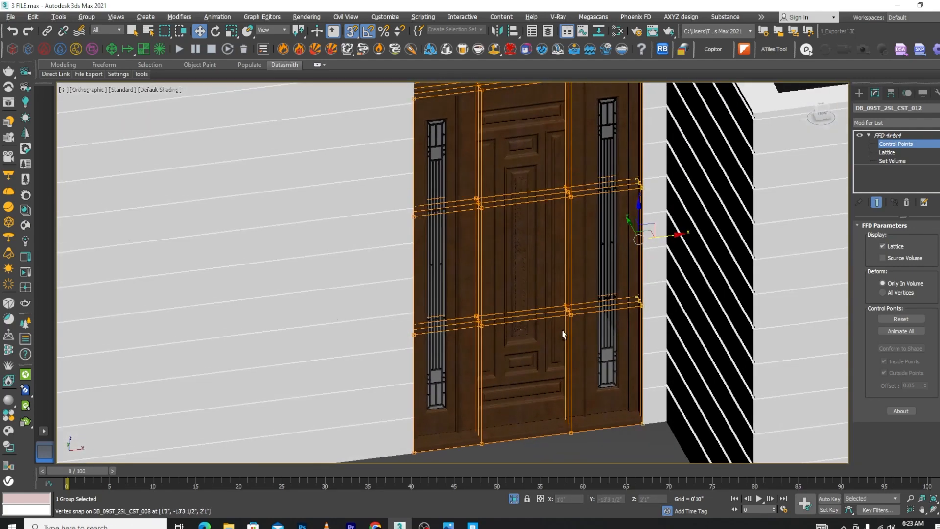
pyautogui.click(889, 146)
pyautogui.scroll(-3, 562, 152)
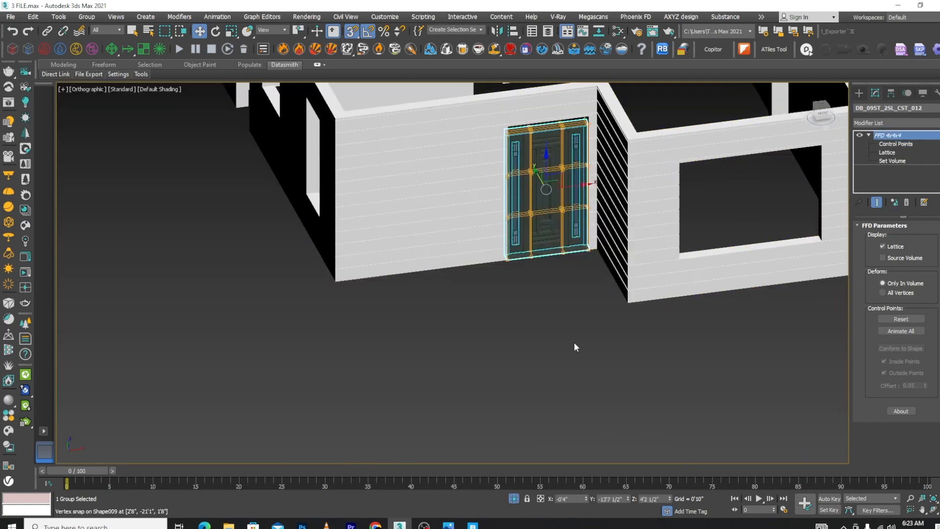
# In the Front view wireframe, raise the door's top row of FFD control points to the top edge of the entrance opening
pyautogui.click(574, 343)
pyautogui.scroll(3, 583, 124)
pyautogui.press('f')
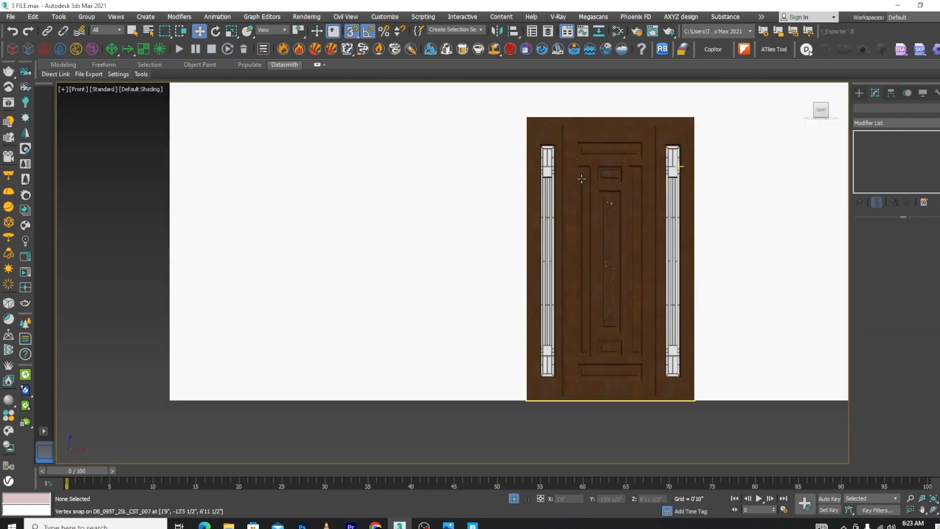
pyautogui.scroll(-5, 661, 187)
pyautogui.scroll(5, 636, 181)
pyautogui.press('F3')
pyautogui.scroll(4, 637, 255)
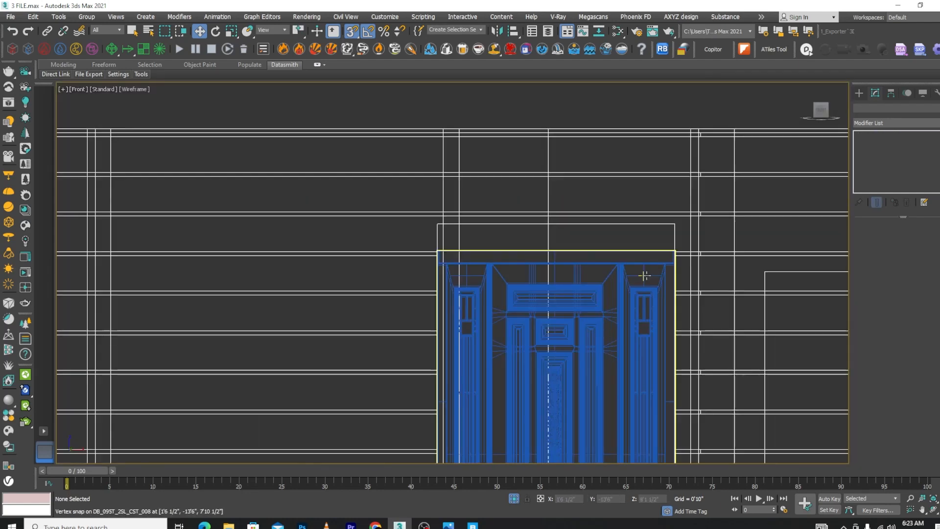
pyautogui.click(644, 259)
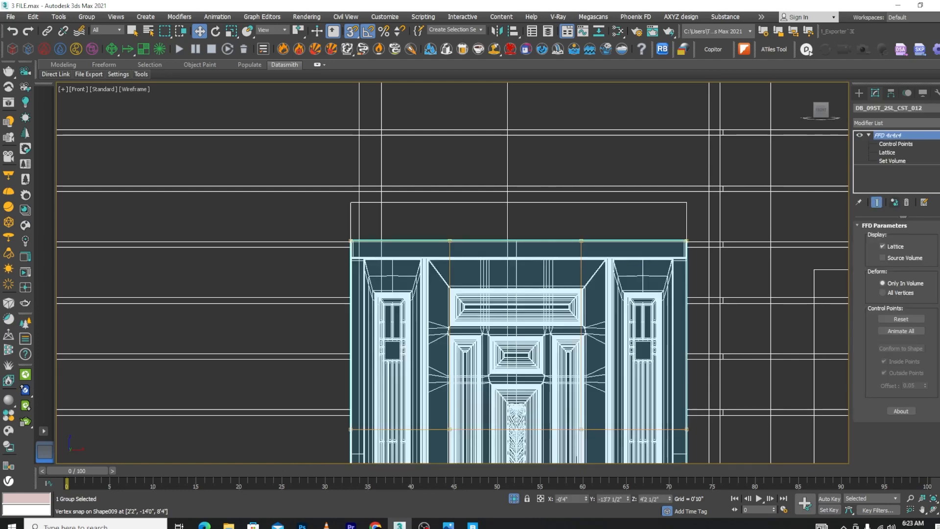
pyautogui.click(886, 143)
pyautogui.moveTo(750, 217); pyautogui.dragTo(142, 263)
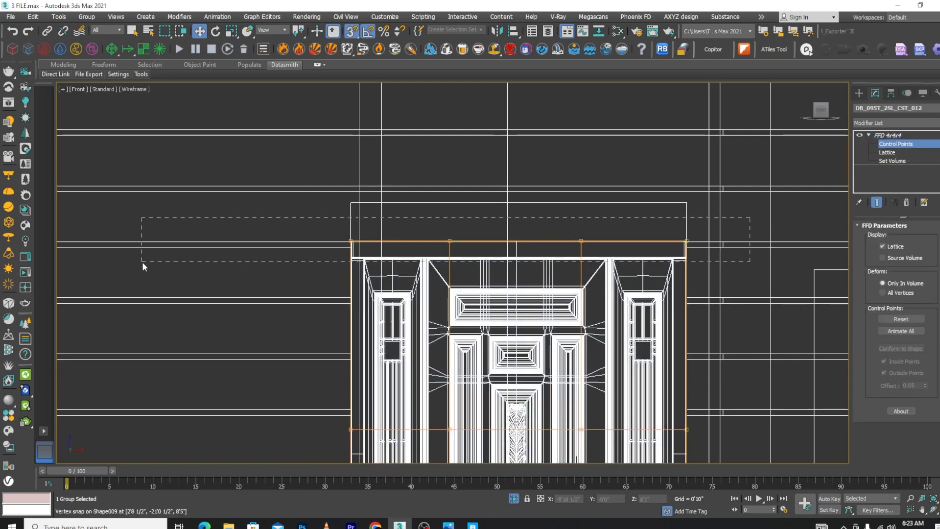
pyautogui.moveTo(517, 206); pyautogui.dragTo(686, 202)
# Raise the FFD control point row below the door's top row slightly with snapping off, and leave control point editing
pyautogui.scroll(-2, 648, 211)
pyautogui.moveTo(762, 334); pyautogui.dragTo(412, 389)
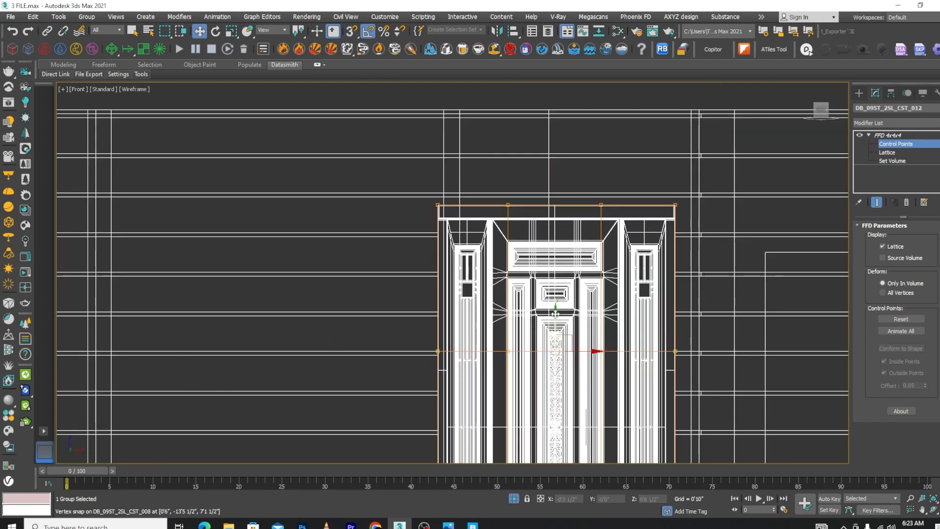
pyautogui.press('F3')
pyautogui.scroll(-5, 582, 251)
pyautogui.keyDown('alt'); pyautogui.moveTo(583, 296); pyautogui.dragTo(618, 321, button='middle'); pyautogui.keyUp('alt')
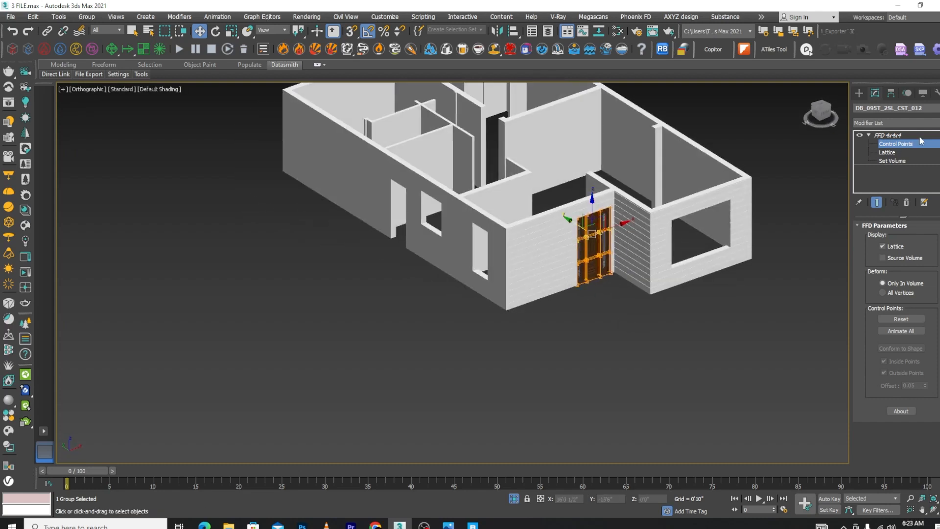
pyautogui.click(904, 145)
# Examine the fitted door's frame, top corner and threshold against the front wall in the shaded orthographic view
pyautogui.click(689, 365)
pyautogui.scroll(5, 606, 278)
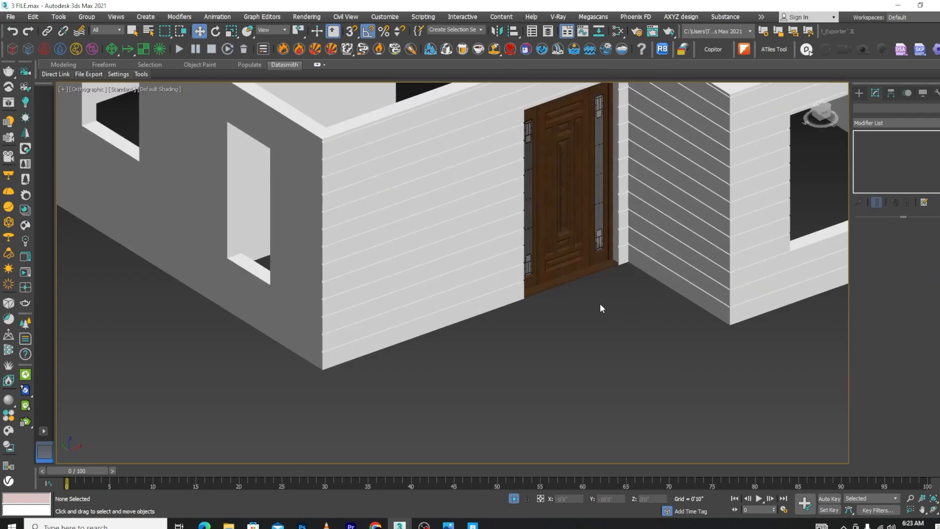
pyautogui.scroll(-2, 600, 304)
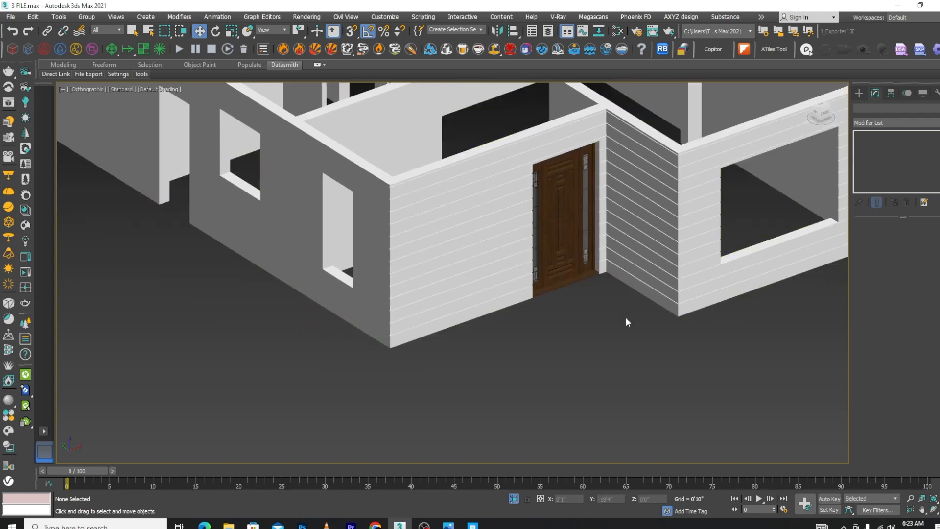
pyautogui.keyDown('alt'); pyautogui.moveTo(625, 318); pyautogui.dragTo(603, 304, button='middle'); pyautogui.keyUp('alt')
pyautogui.scroll(6, 595, 289)
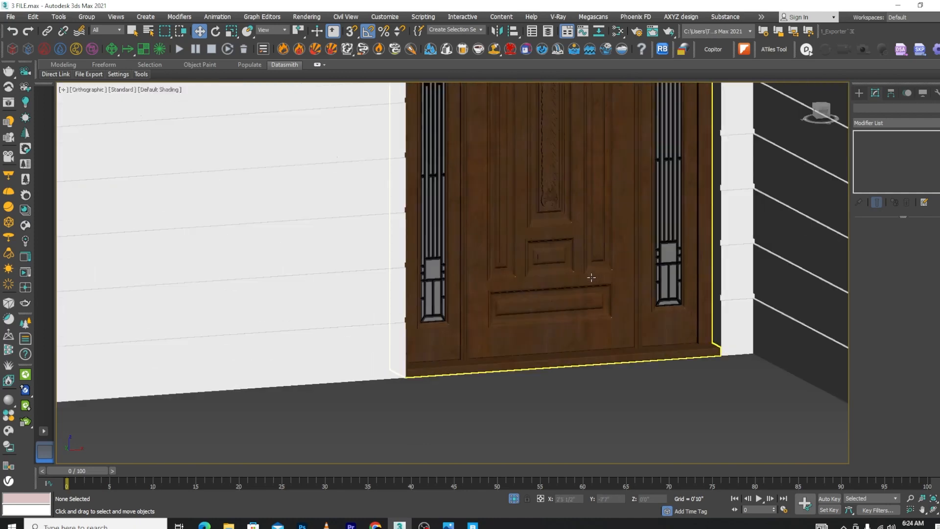
pyautogui.scroll(-6, 594, 288)
pyautogui.scroll(7, 597, 167)
pyautogui.scroll(-6, 621, 205)
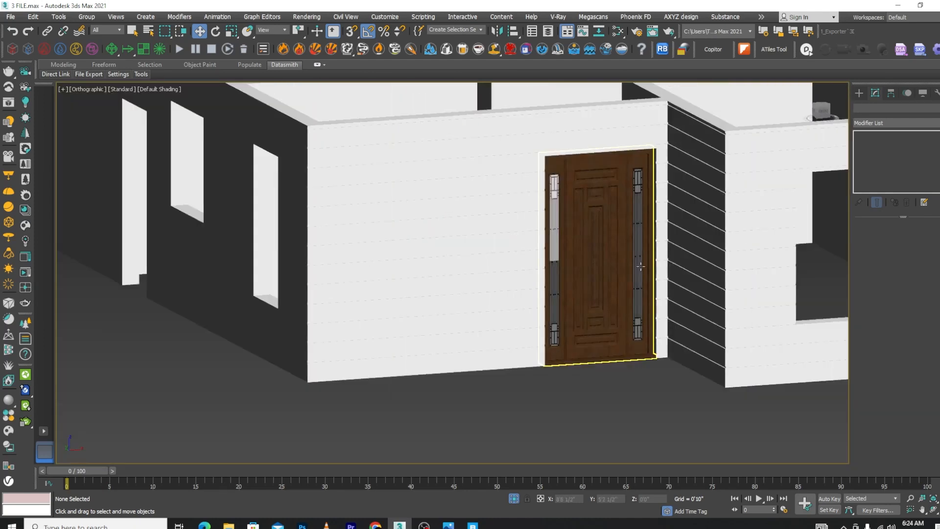
pyautogui.keyDown('alt'); pyautogui.moveTo(624, 274); pyautogui.dragTo(644, 269, button='middle'); pyautogui.keyUp('alt')
pyautogui.scroll(6, 683, 199)
pyautogui.scroll(2, 740, 172)
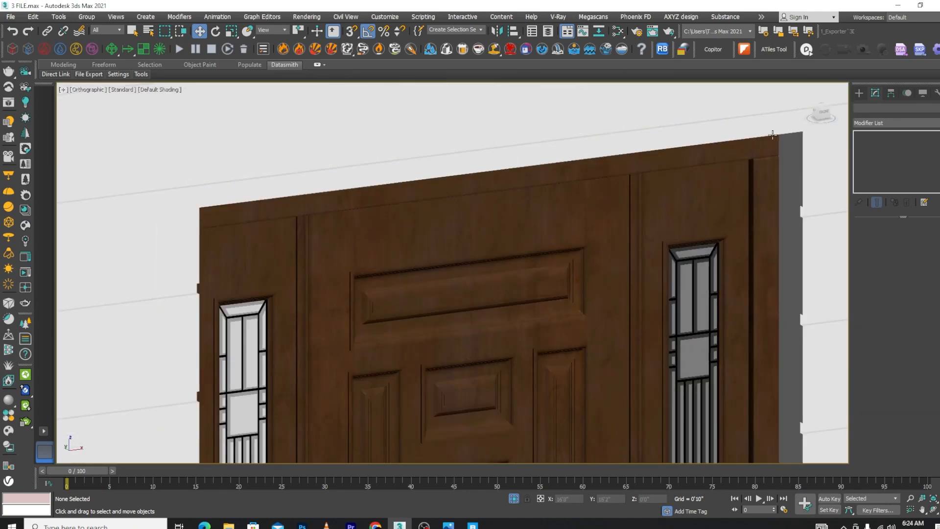
pyautogui.moveTo(748, 154); pyautogui.dragTo(631, 411)
pyautogui.scroll(-8, 620, 156)
pyautogui.rightClick(631, 410)
pyautogui.scroll(-5, 623, 316)
pyautogui.scroll(10, 625, 306)
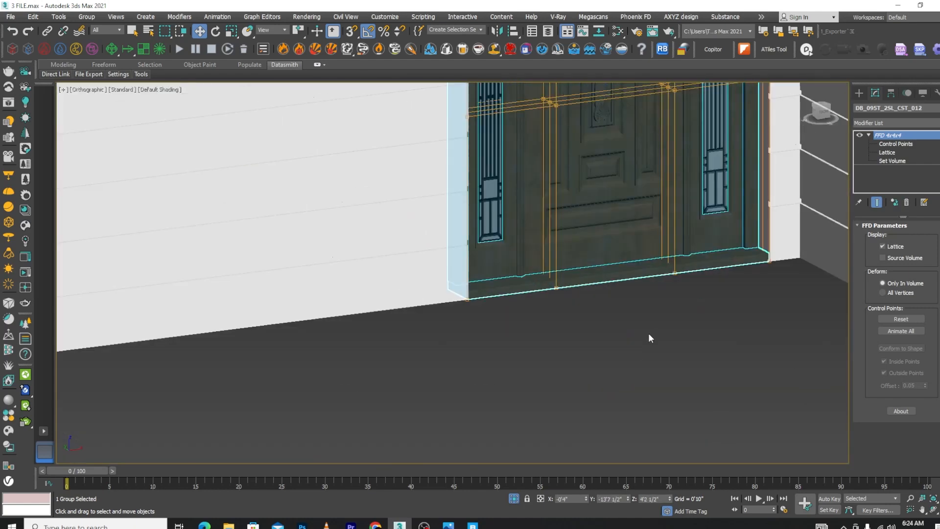
pyautogui.click(651, 328)
pyautogui.moveTo(639, 308); pyautogui.dragTo(625, 435, button='middle')
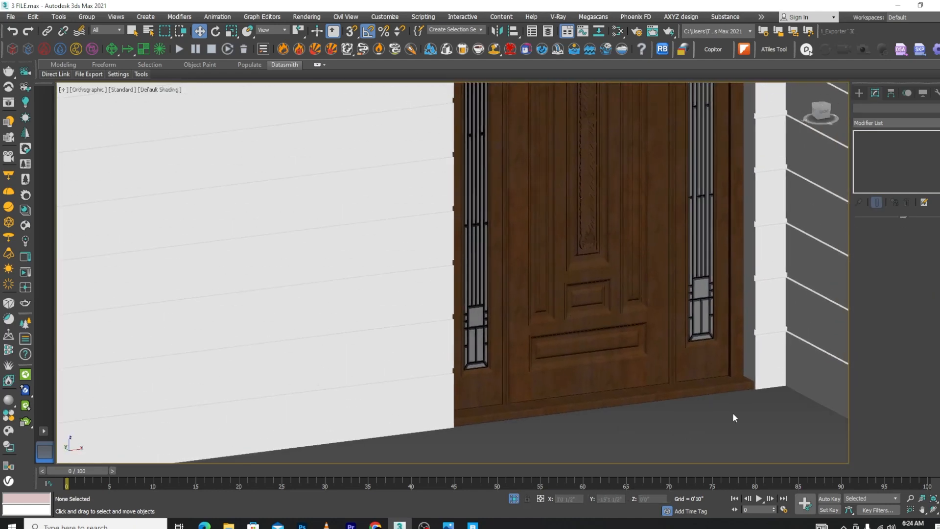
pyautogui.scroll(4, 733, 417)
# Mirror the door group across the Z axis with No Clone, after previewing the X axis
pyautogui.click(706, 369)
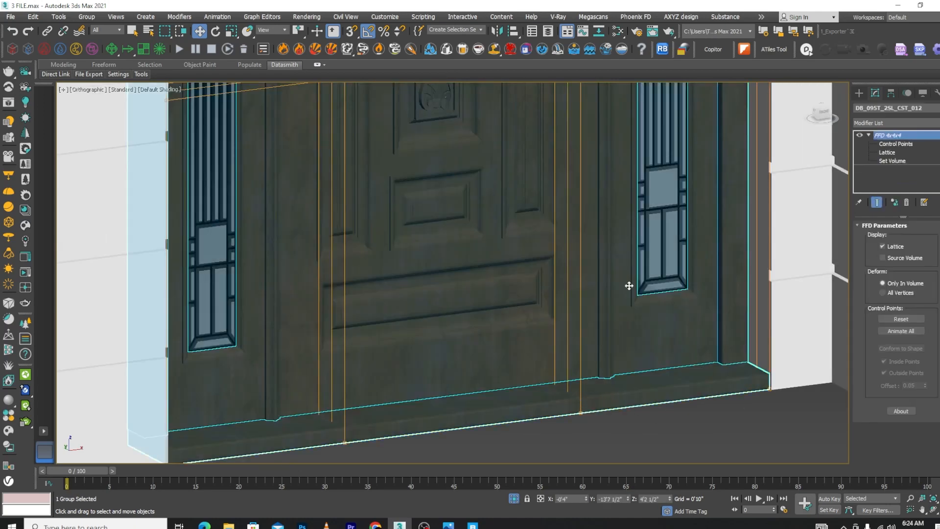
pyautogui.click(498, 31)
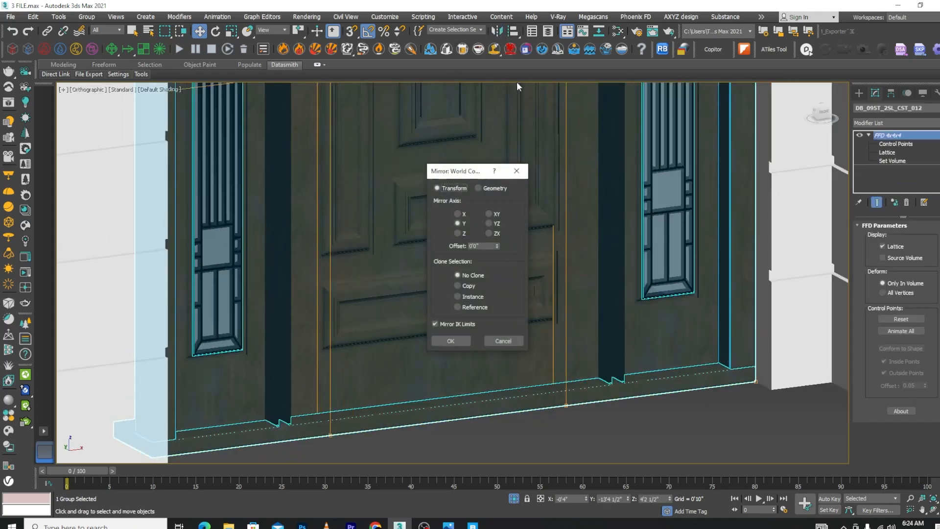
pyautogui.click(458, 214)
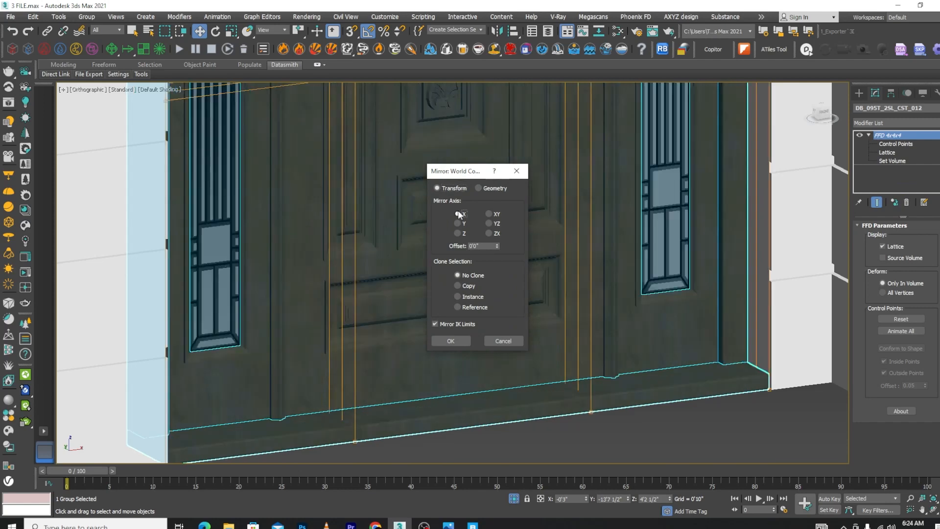
pyautogui.click(458, 233)
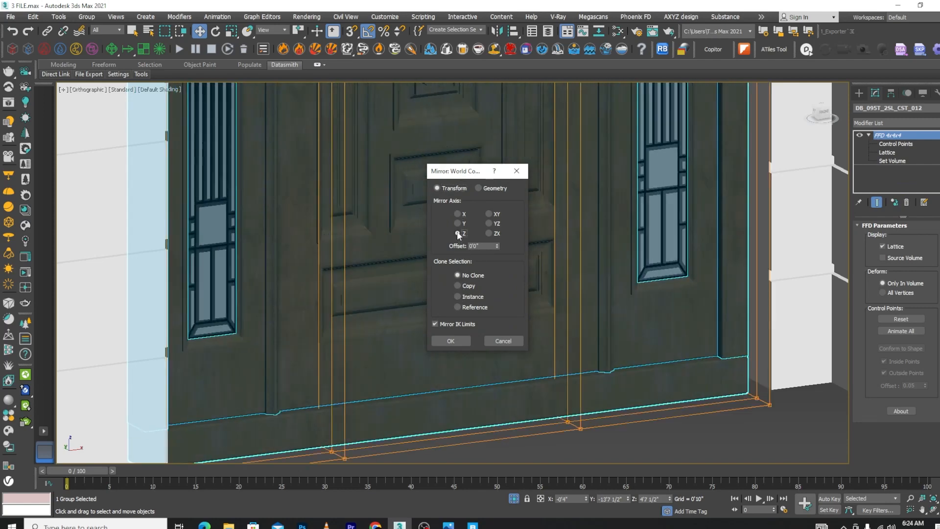
pyautogui.click(451, 341)
pyautogui.scroll(-8, 626, 267)
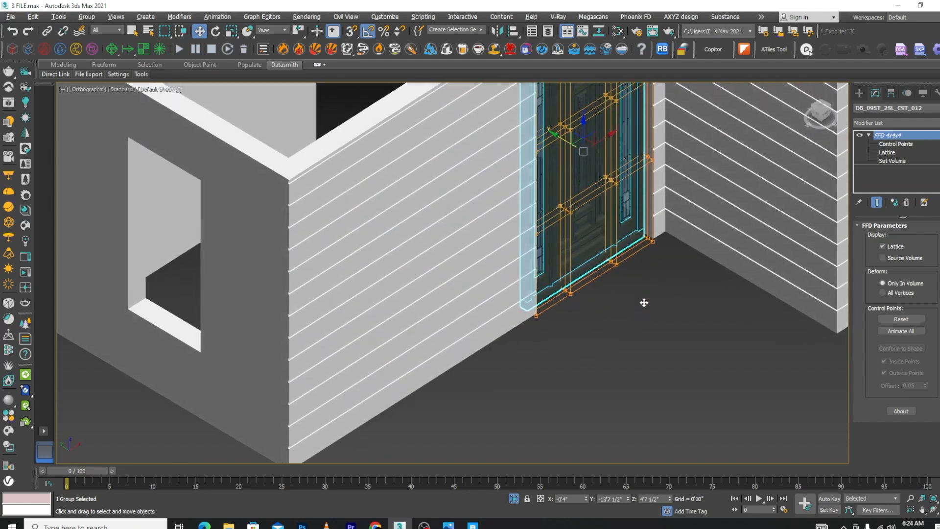
pyautogui.scroll(3, 643, 294)
pyautogui.click(643, 266)
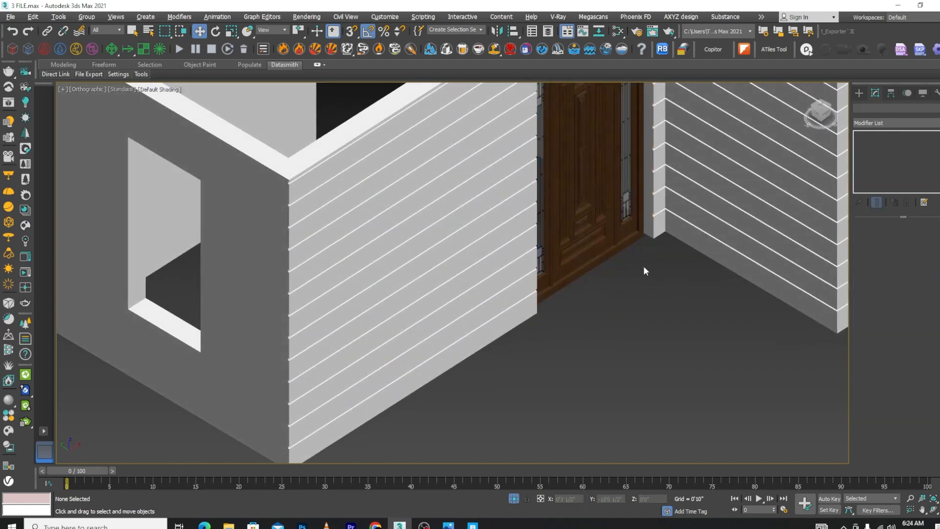
# In the Top view, move the door group slightly outward along Y to the front wall's outer face
pyautogui.click(633, 241)
pyautogui.press('t')
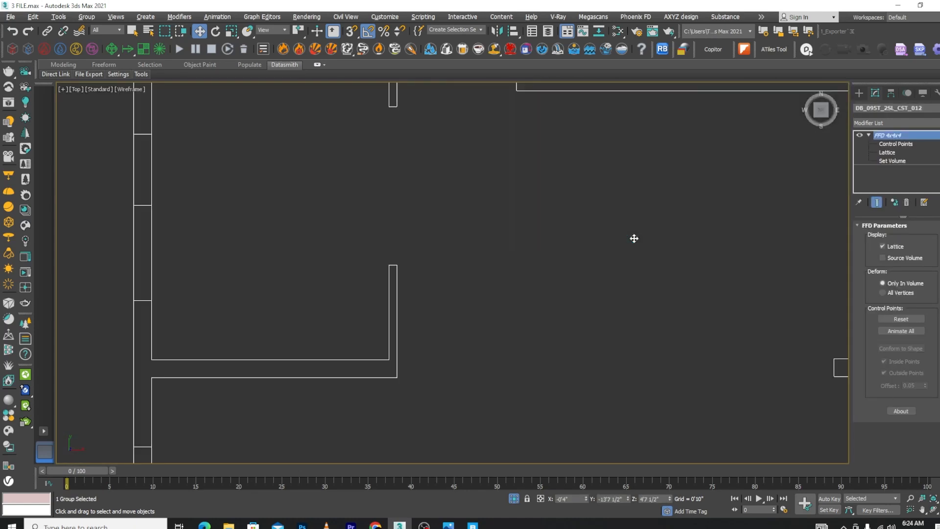
pyautogui.scroll(-6, 633, 237)
pyautogui.scroll(8, 585, 225)
pyautogui.scroll(3, 532, 228)
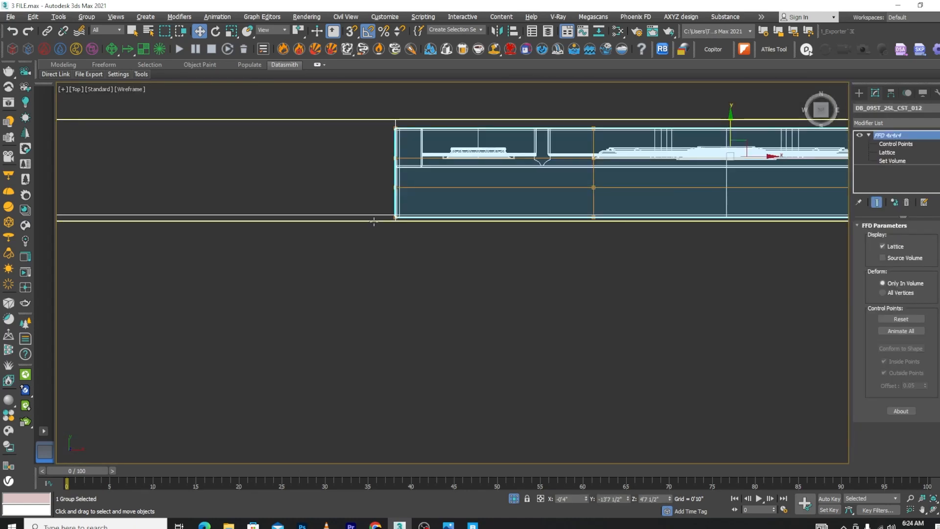
pyautogui.scroll(-5, 546, 190)
pyautogui.scroll(5, 674, 153)
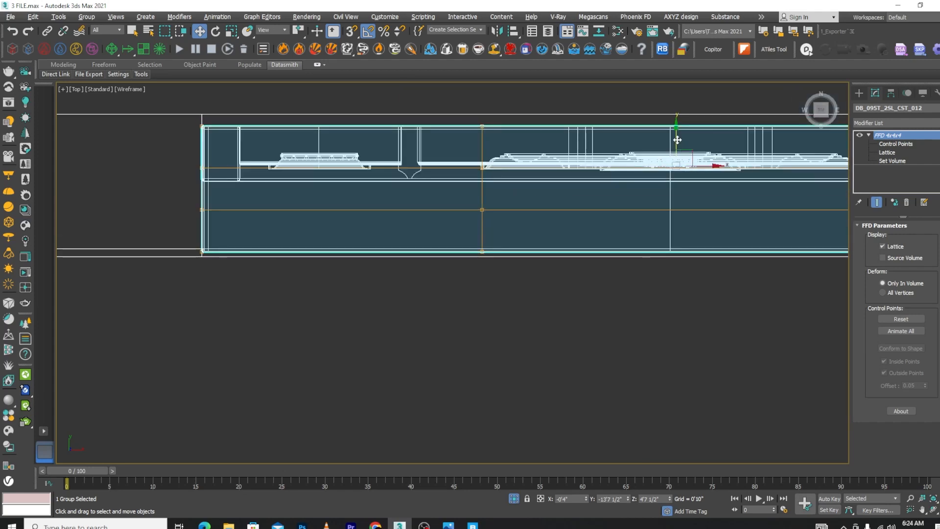
pyautogui.moveTo(677, 140); pyautogui.dragTo(681, 146)
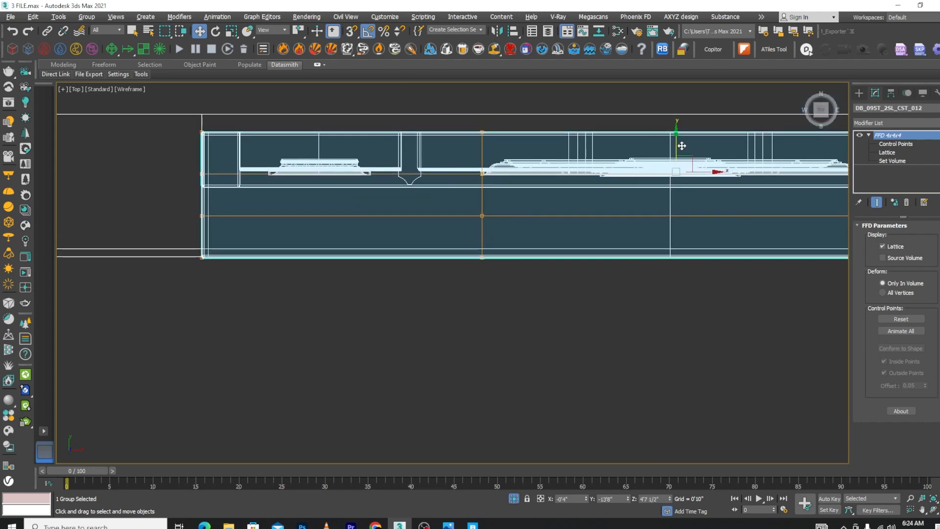
# Examine the door's threshold and lower edge against the wall in the shaded orthographic view
pyautogui.hotkey('shift', 'z')
pyautogui.hotkey('shift', 'z')
pyautogui.hotkey('shift', 'z')
pyautogui.hotkey('shift', 'z')
pyautogui.hotkey('shift', 'z')
pyautogui.hotkey('shift', 'z')
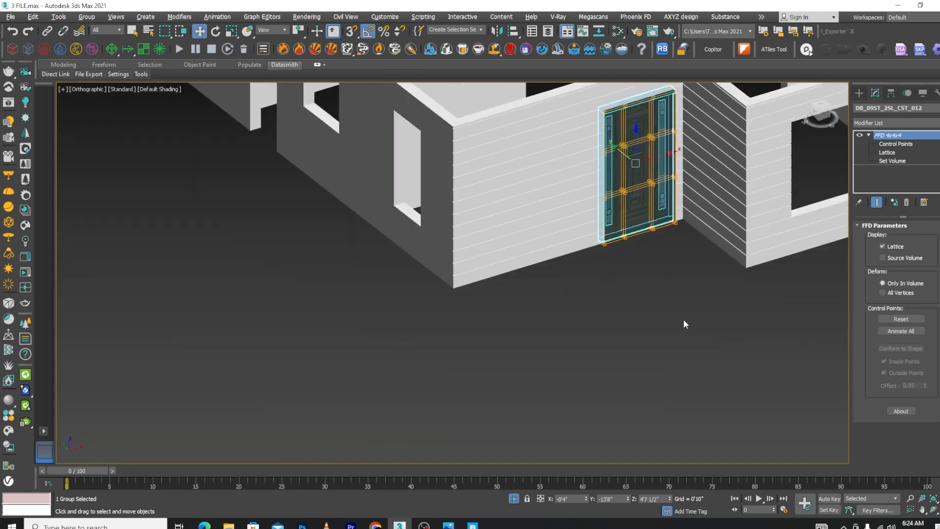
pyautogui.click(683, 320)
pyautogui.scroll(5, 656, 129)
pyautogui.scroll(-5, 670, 249)
pyautogui.keyDown('alt'); pyautogui.moveTo(681, 316); pyautogui.dragTo(661, 287, button='middle'); pyautogui.keyUp('alt')
pyautogui.scroll(6, 686, 326)
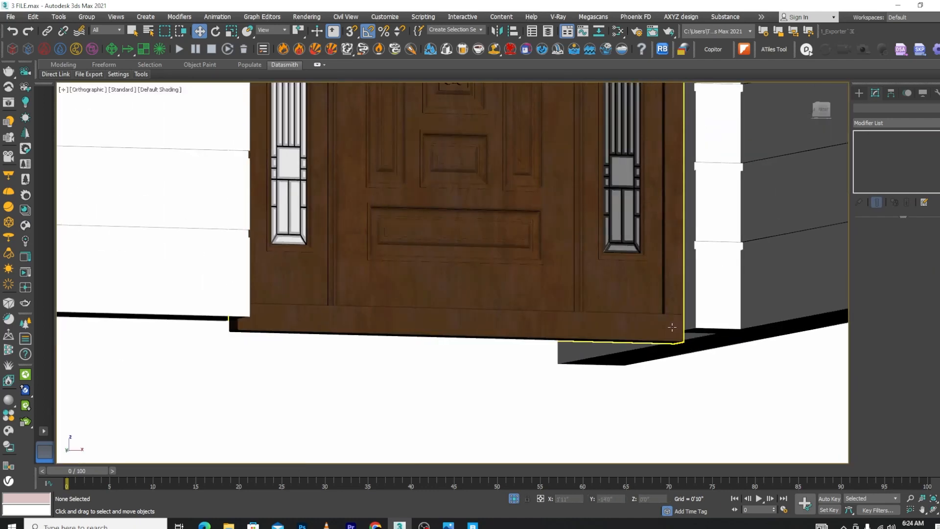
# Move the door group about -0'4" along Y in the front wall opening and check its fit from several sides
pyautogui.click(672, 327)
pyautogui.scroll(-4, 658, 345)
pyautogui.keyDown('alt'); pyautogui.moveTo(659, 345); pyautogui.dragTo(602, 352, button='middle'); pyautogui.keyUp('alt')
pyautogui.scroll(4, 609, 164)
pyautogui.moveTo(596, 155); pyautogui.dragTo(568, 160)
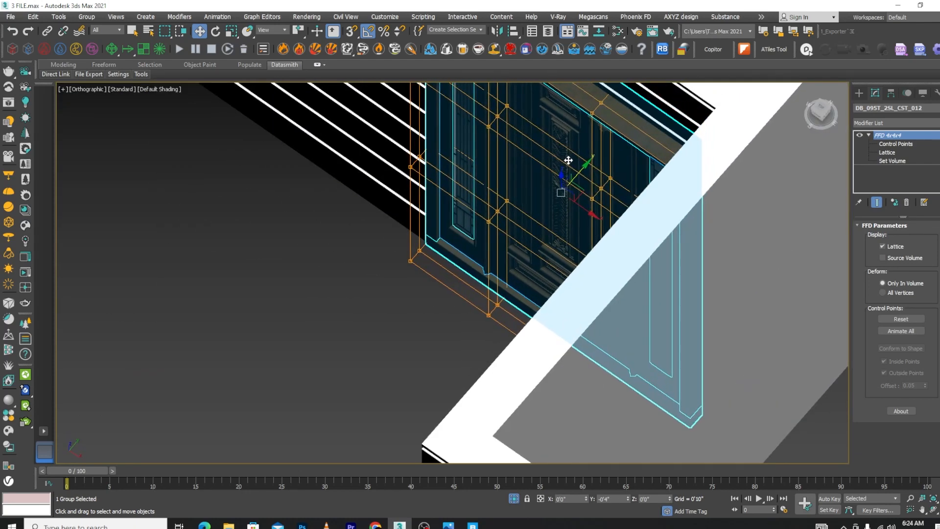
pyautogui.keyDown('alt'); pyautogui.moveTo(532, 264); pyautogui.dragTo(629, 258, button='middle'); pyautogui.keyUp('alt')
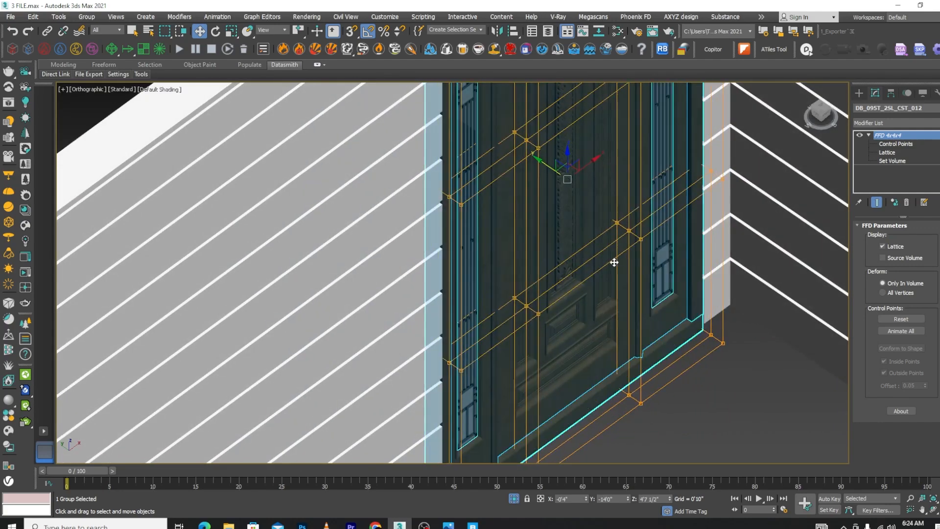
pyautogui.scroll(-3, 613, 263)
pyautogui.click(650, 353)
pyautogui.scroll(3, 571, 174)
pyautogui.click(572, 172)
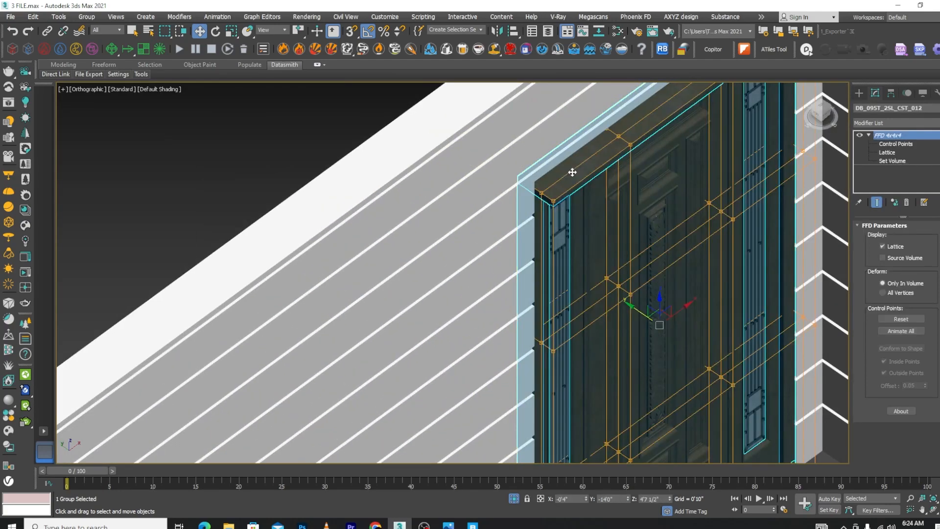
# Isolate the fitted door group and convert it to Editable Poly to collapse its FFD modifier
pyautogui.scroll(-5, 572, 172)
pyautogui.moveTo(615, 248)
pyautogui.keyDown('alt'); pyautogui.mouseDown(button='middle')
pyautogui.moveTo(722, 239)
pyautogui.moveTo(615, 218)
pyautogui.moveTo(612, 231)
pyautogui.mouseUp(button='middle'); pyautogui.keyUp('alt')
pyautogui.click(515, 496)
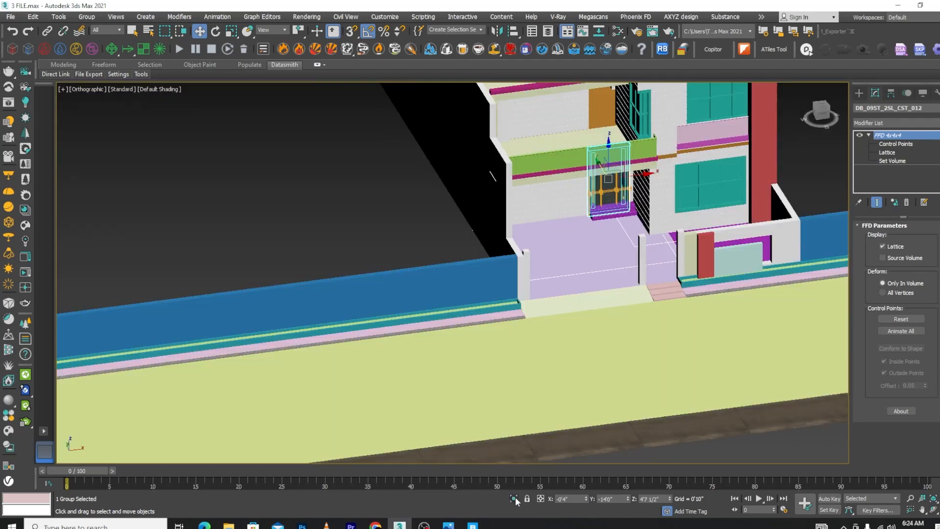
pyautogui.click(515, 496)
pyautogui.click(655, 304)
pyautogui.rightClick(512, 167)
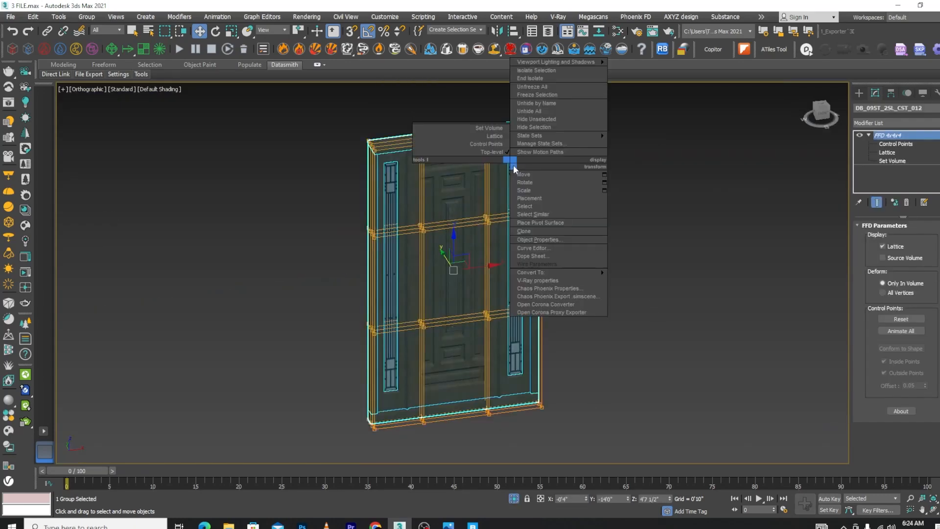
pyautogui.moveTo(540, 273)
pyautogui.click(654, 279)
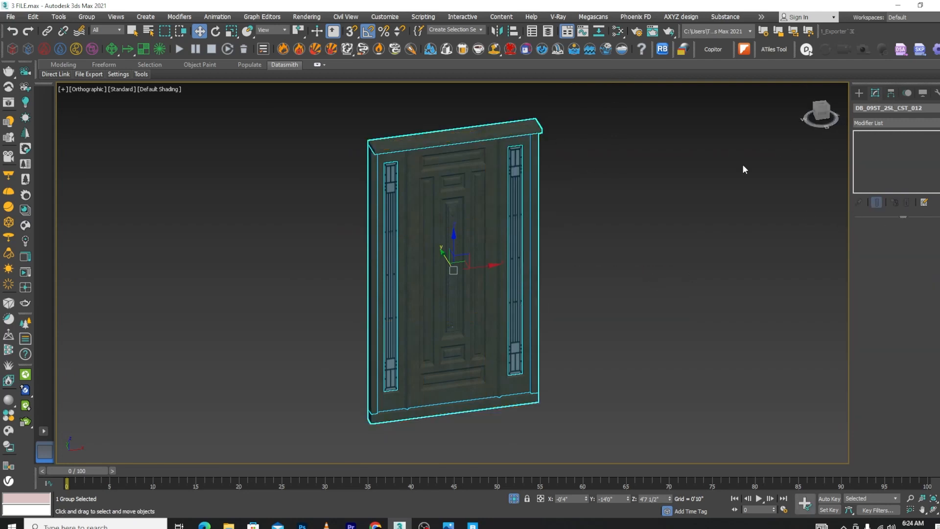
# Open the door group and delete the horizontal frame piece across the door's head
pyautogui.click(86, 17)
pyautogui.click(98, 59)
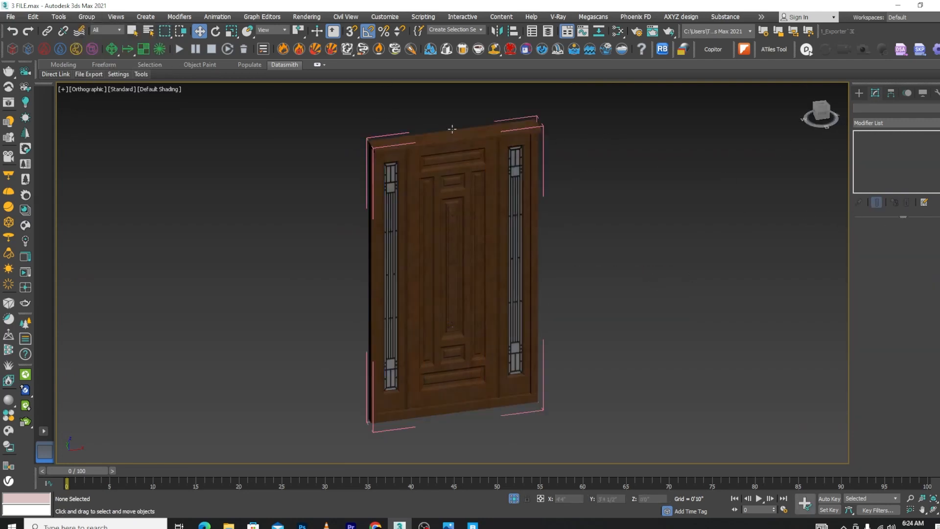
pyautogui.click(468, 135)
pyautogui.click(591, 156)
pyautogui.scroll(8, 477, 129)
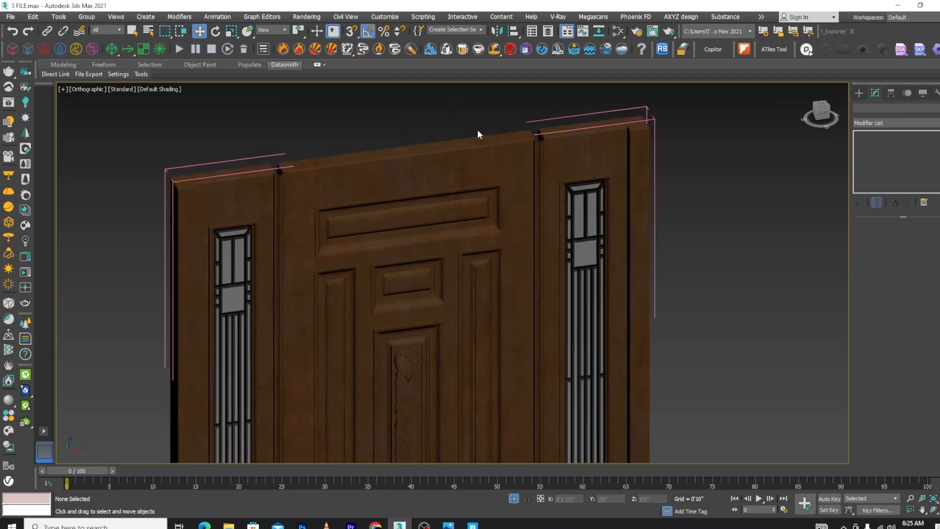
# Clone the door's bottom frame rail straight up along Z to replace the missing head piece
pyautogui.scroll(-10, 647, 181)
pyautogui.scroll(6, 616, 272)
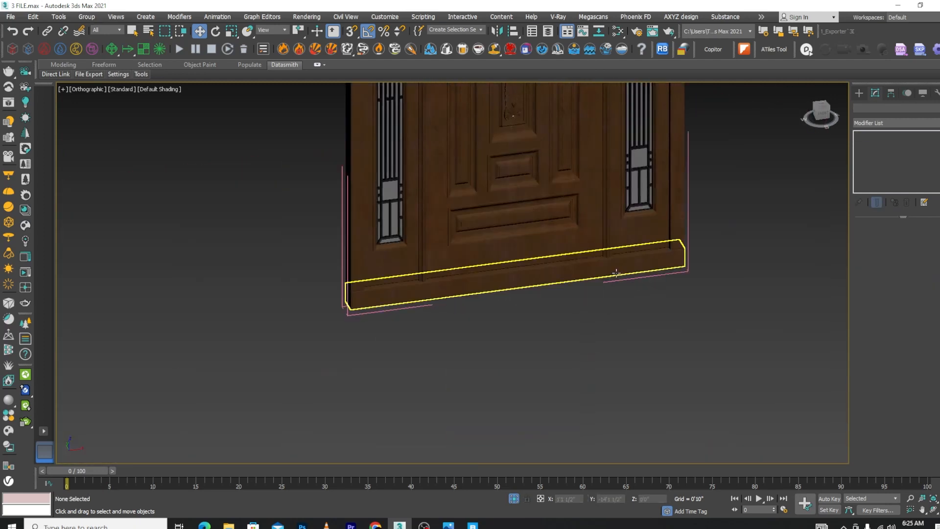
pyautogui.click(621, 265)
pyautogui.scroll(-7, 624, 276)
pyautogui.scroll(2, 600, 254)
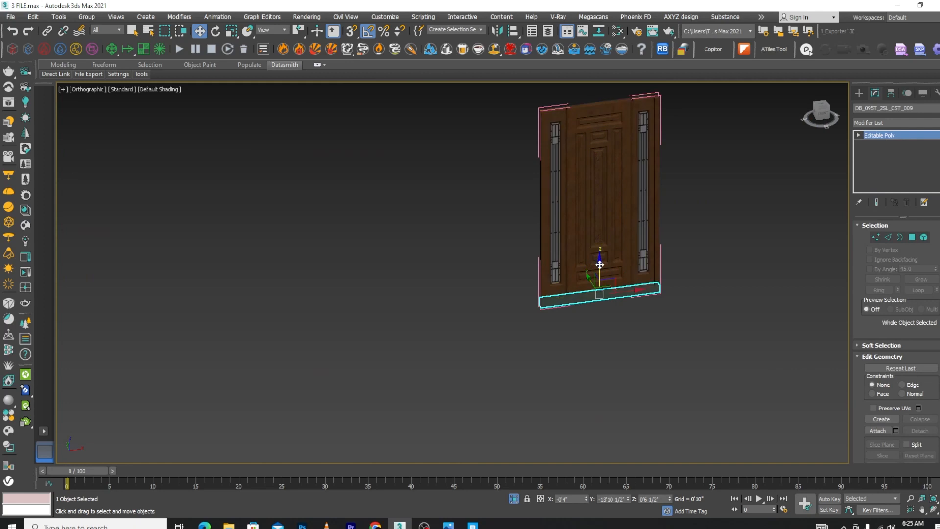
pyautogui.moveTo(600, 265); pyautogui.dragTo(649, 85)
pyautogui.click(478, 306)
pyautogui.scroll(2, 588, 142)
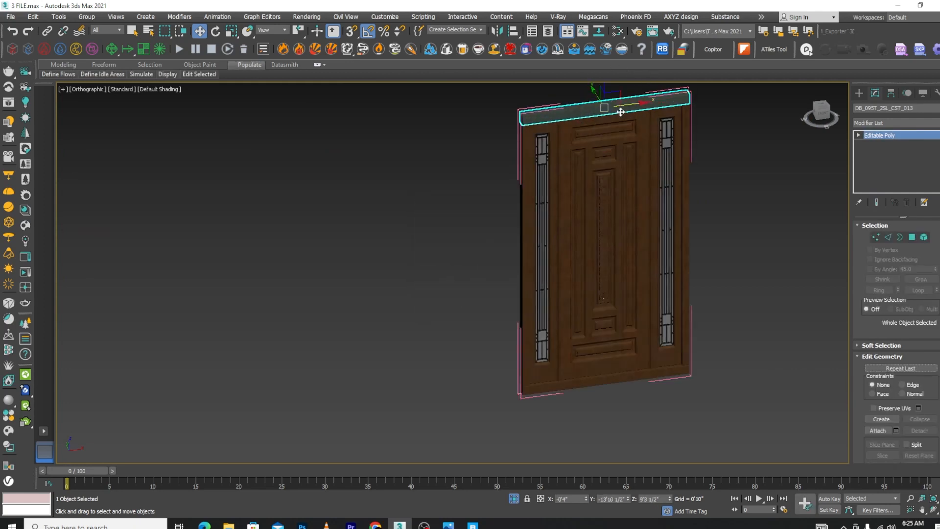
# Raise the cloned head rail to Z 9'5" to align it with the tops of the side frames
pyautogui.scroll(5, 542, 152)
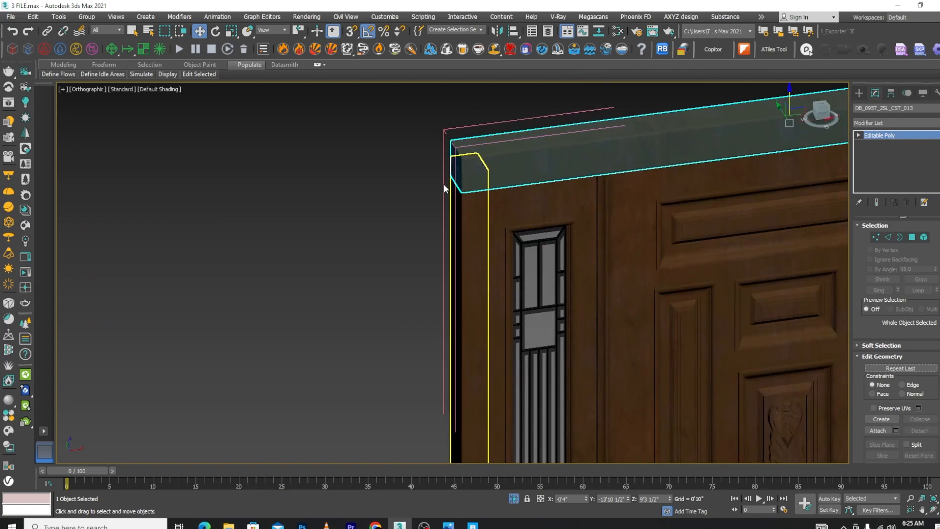
pyautogui.scroll(-5, 608, 147)
pyautogui.scroll(5, 568, 172)
pyautogui.moveTo(560, 188); pyautogui.dragTo(551, 170)
pyautogui.scroll(-5, 486, 177)
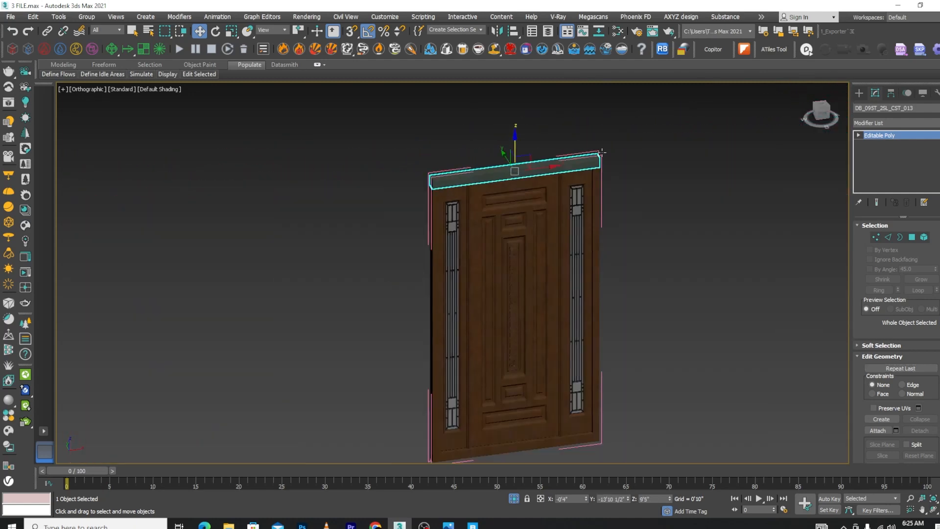
# Close the door group and end isolation to show the whole house again
pyautogui.click(83, 18)
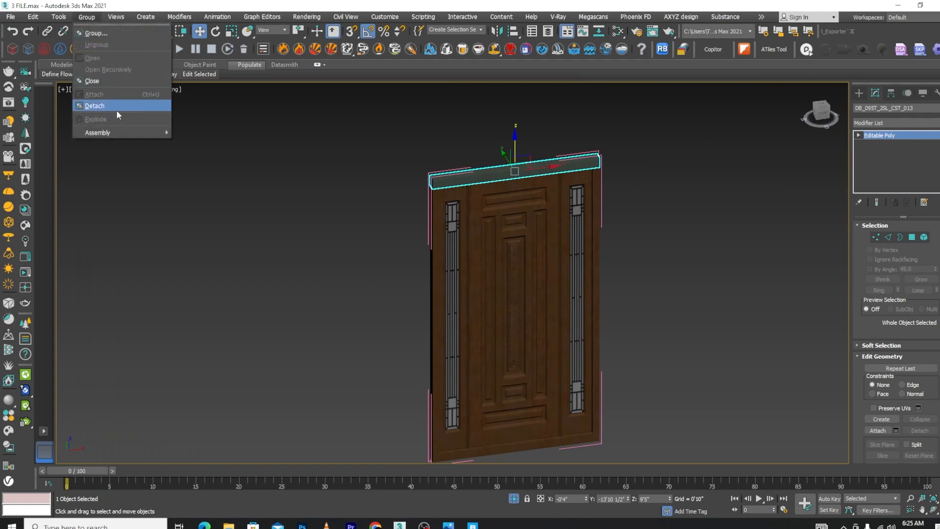
pyautogui.click(104, 81)
pyautogui.click(634, 200)
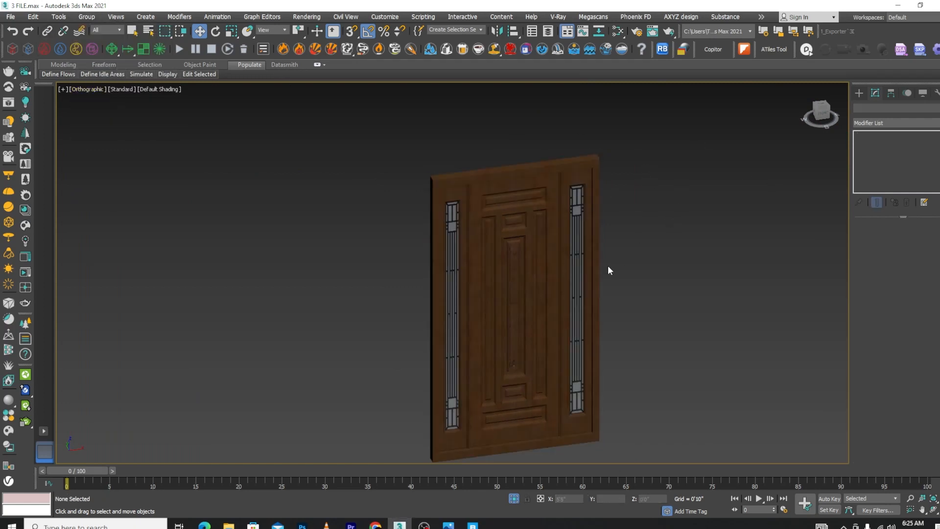
pyautogui.moveTo(384, 465); pyautogui.dragTo(386, 468)
pyautogui.click(514, 499)
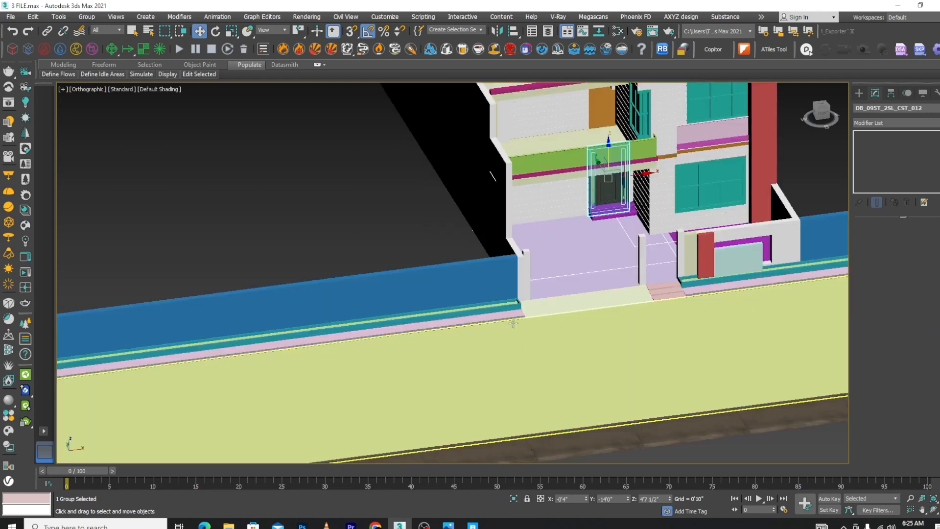
pyautogui.scroll(-5, 519, 308)
pyautogui.click(651, 242)
pyautogui.scroll(5, 576, 247)
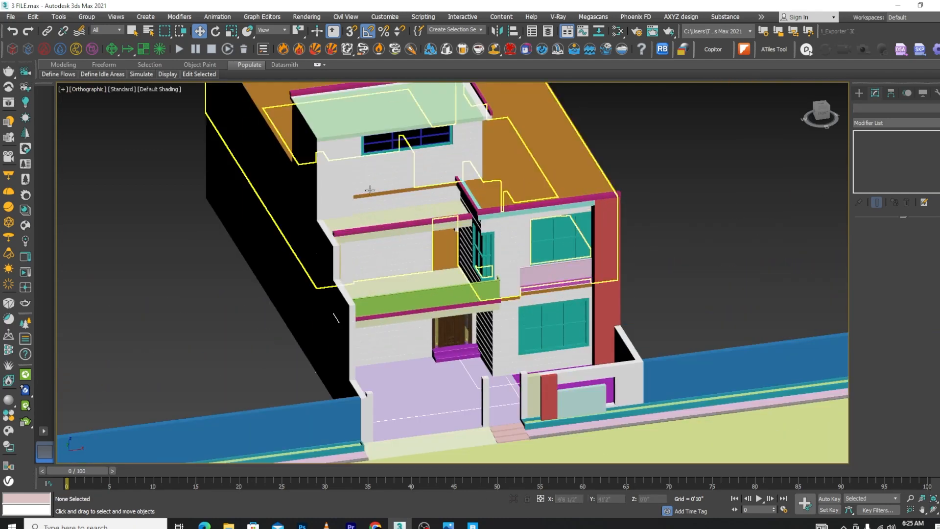
# Start merging another scene file and browse to the Door folder inside models on the F: drive
pyautogui.click(14, 17)
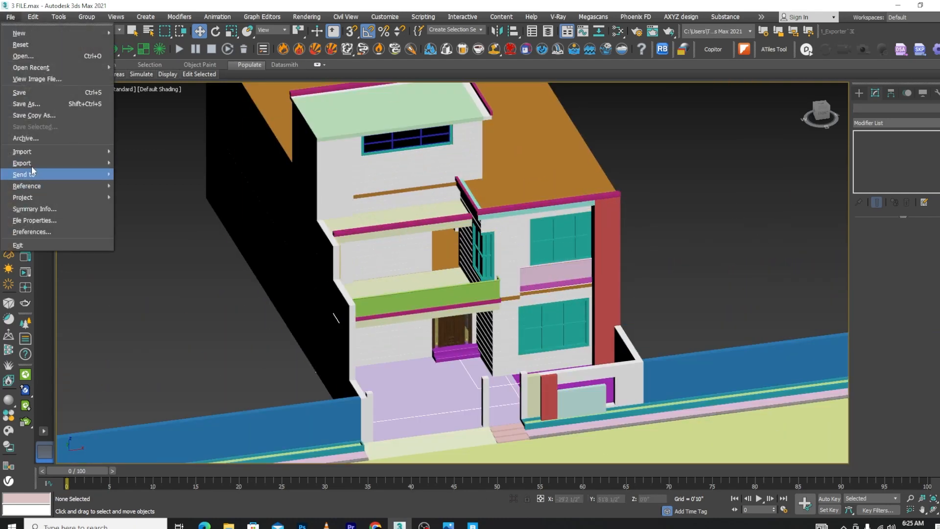
pyautogui.moveTo(28, 151)
pyautogui.click(125, 163)
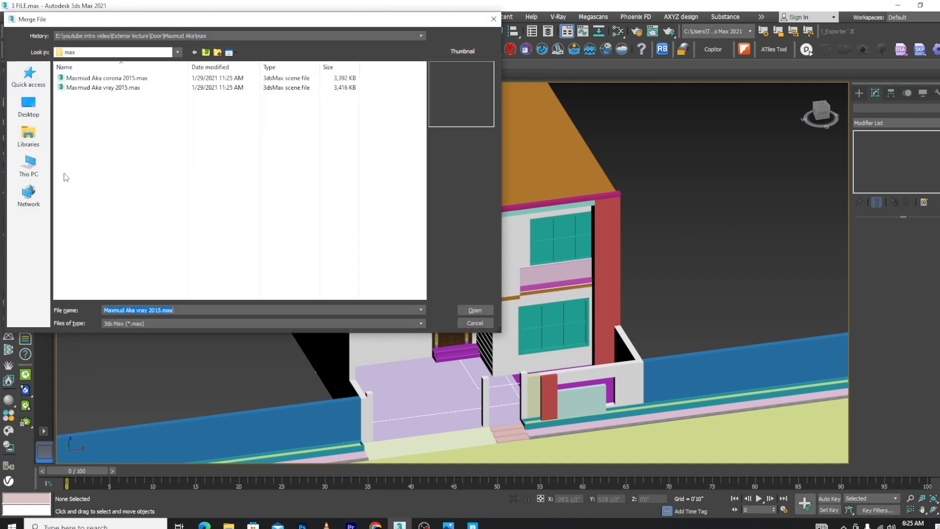
pyautogui.click(28, 167)
pyautogui.doubleClick(313, 177)
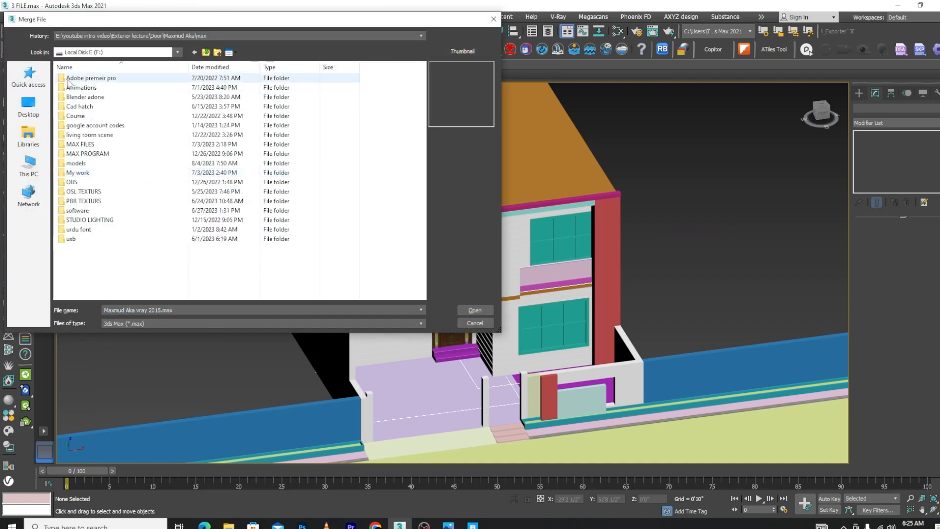
pyautogui.doubleClick(76, 164)
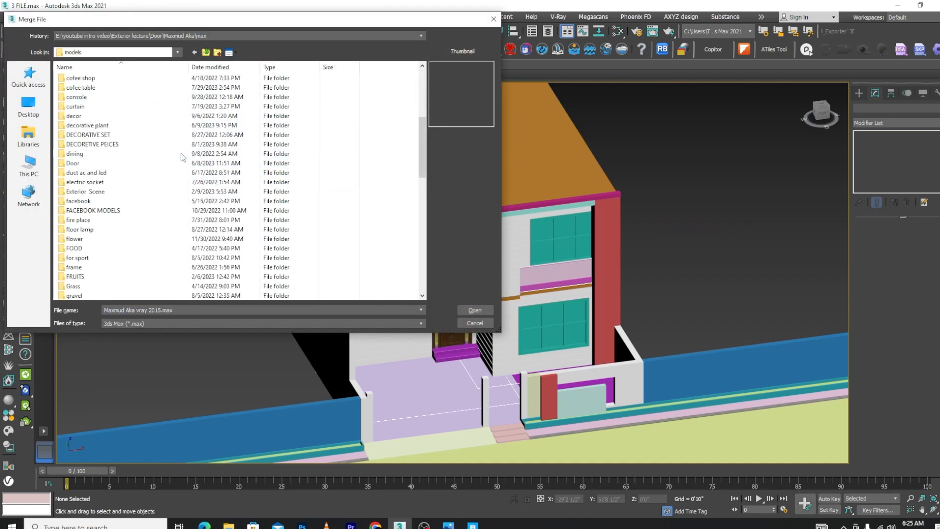
pyautogui.scroll(-3, 105, 220)
pyautogui.doubleClick(82, 210)
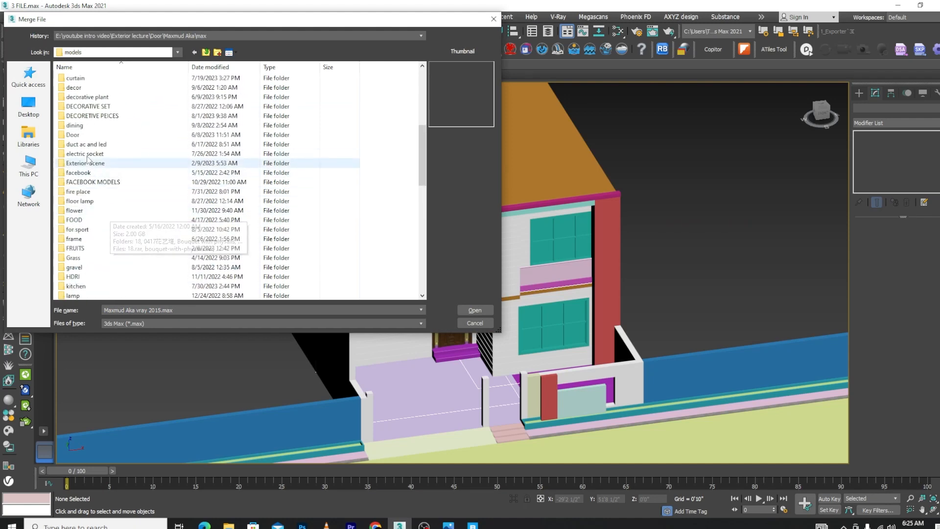
pyautogui.doubleClick(77, 135)
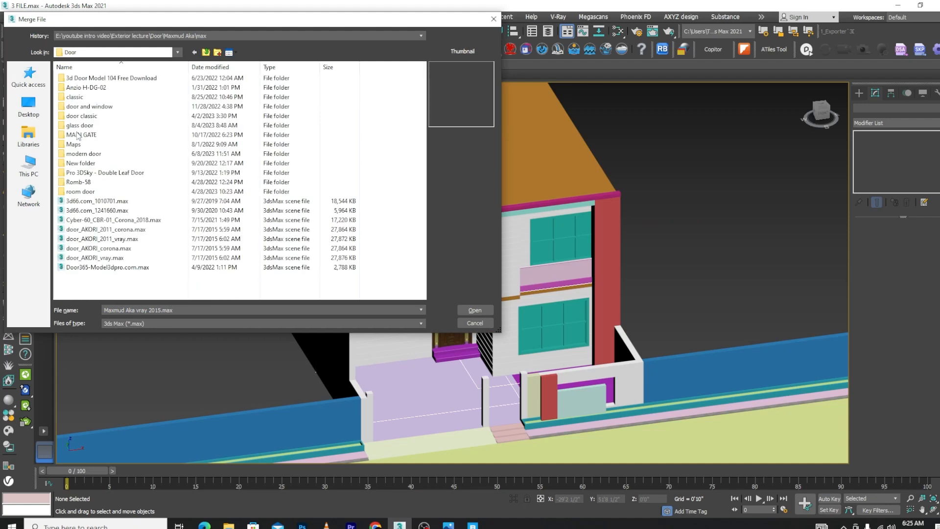
# Merge all objects from 3d66.com_1241660.max into the house scene
pyautogui.click(98, 213)
pyautogui.click(472, 309)
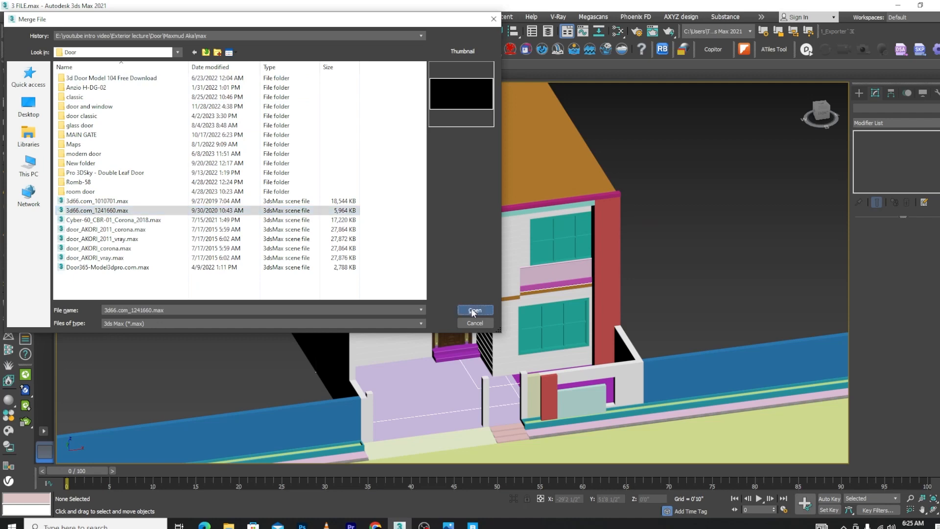
pyautogui.click(393, 326)
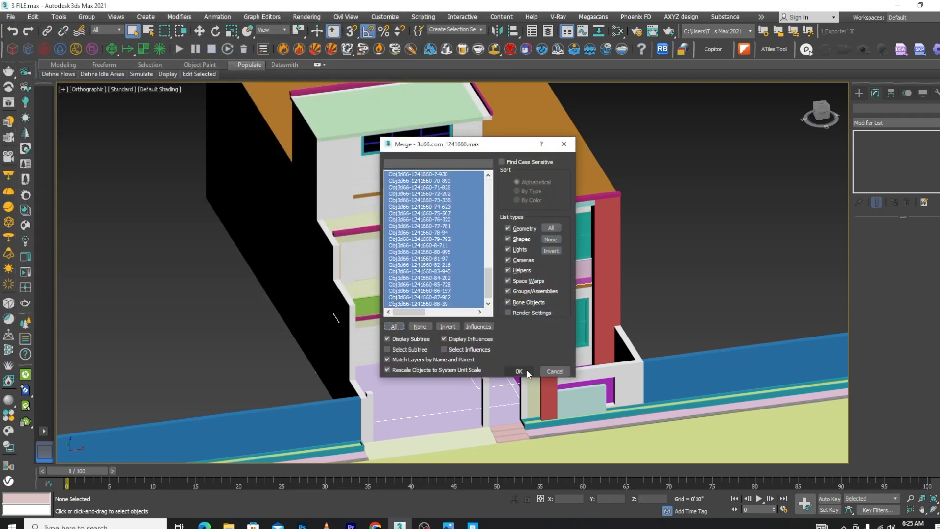
pyautogui.click(518, 371)
pyautogui.click(689, 133)
pyautogui.scroll(-8, 489, 184)
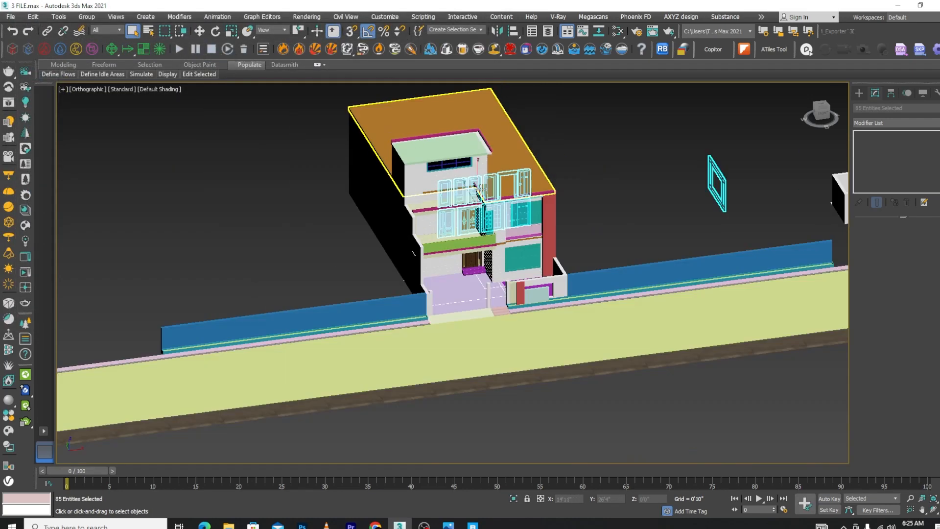
# Isolate the merged door collection and examine the different door and frame designs
pyautogui.click(513, 498)
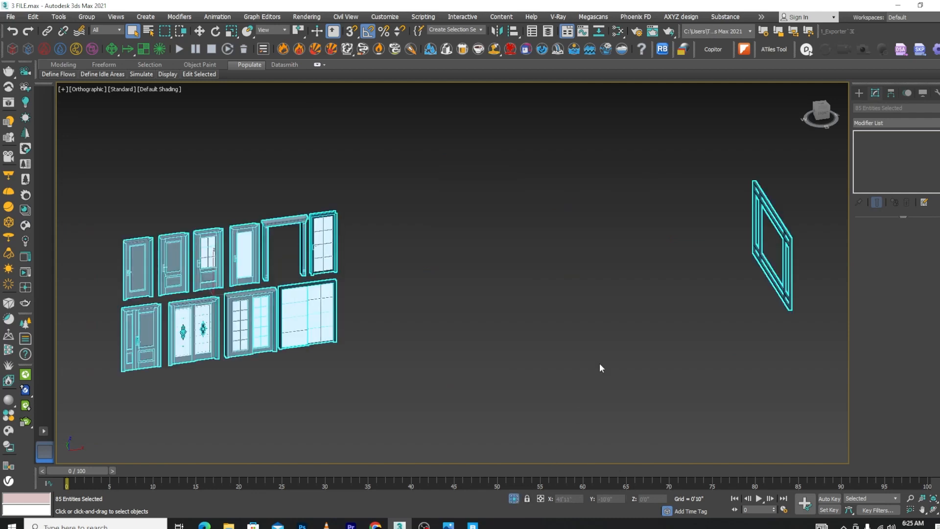
pyautogui.click(537, 358)
pyautogui.scroll(5, 467, 288)
pyautogui.scroll(-6, 521, 128)
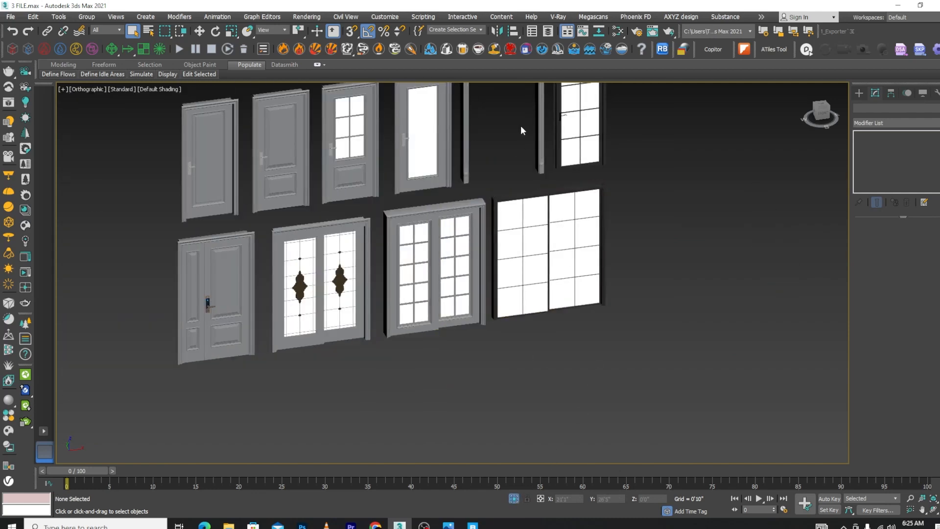
pyautogui.scroll(8, 521, 144)
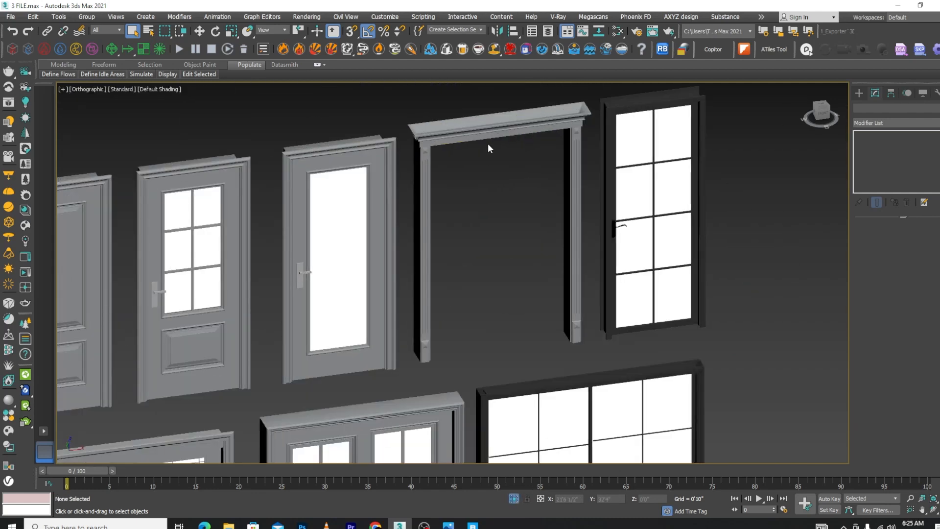
pyautogui.scroll(-6, 488, 143)
pyautogui.scroll(5, 410, 274)
pyautogui.scroll(3, 409, 274)
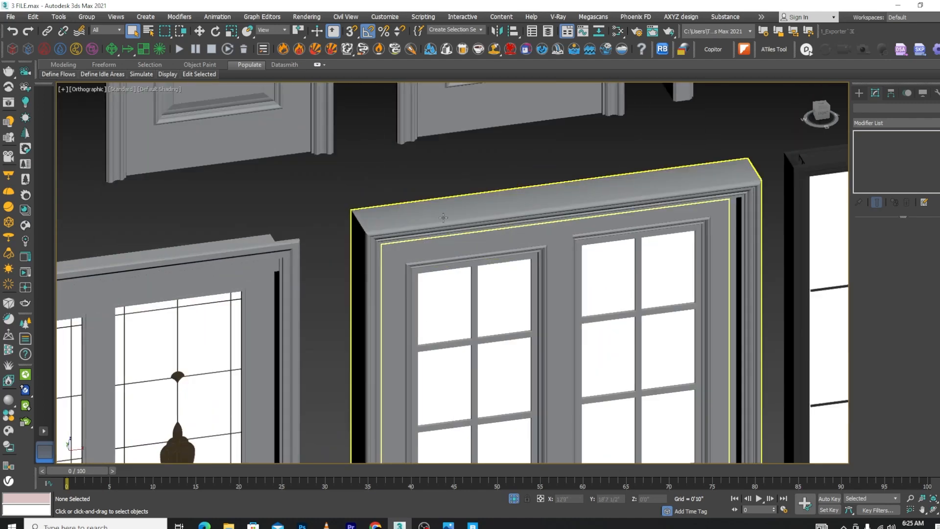
# Delete the two gridded glass leaves of the double sliding door, keeping its outer frame
pyautogui.scroll(-4, 686, 166)
pyautogui.moveTo(562, 386); pyautogui.dragTo(550, 343)
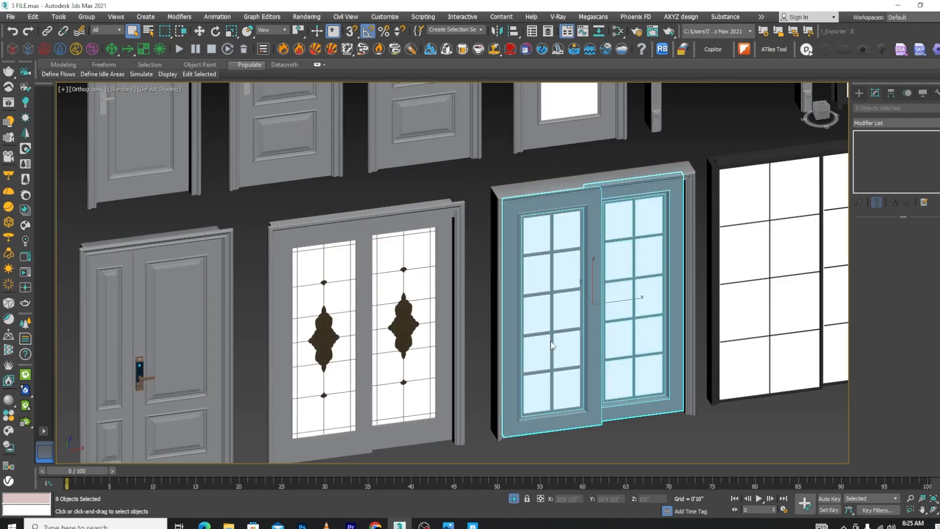
pyautogui.press('Delete')
# Examine the remaining merged door models in the Front view
pyautogui.scroll(-5, 669, 214)
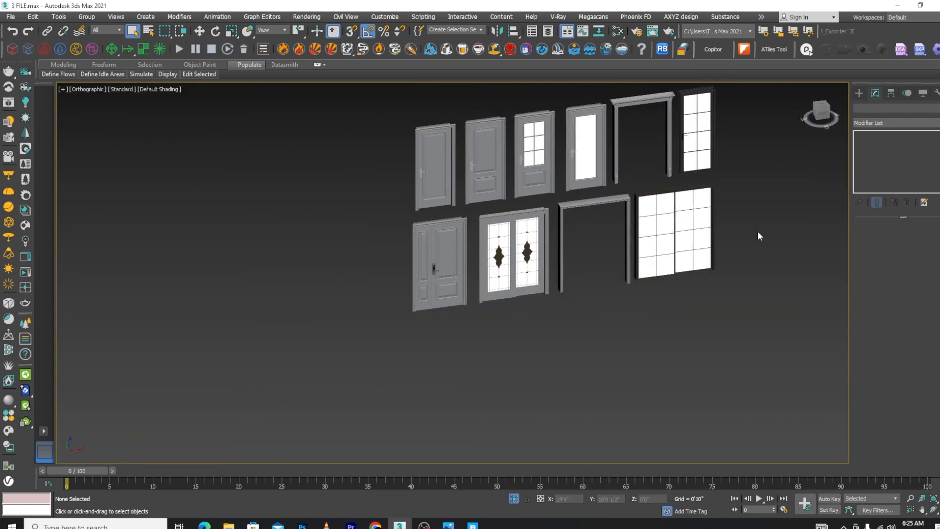
pyautogui.press('f')
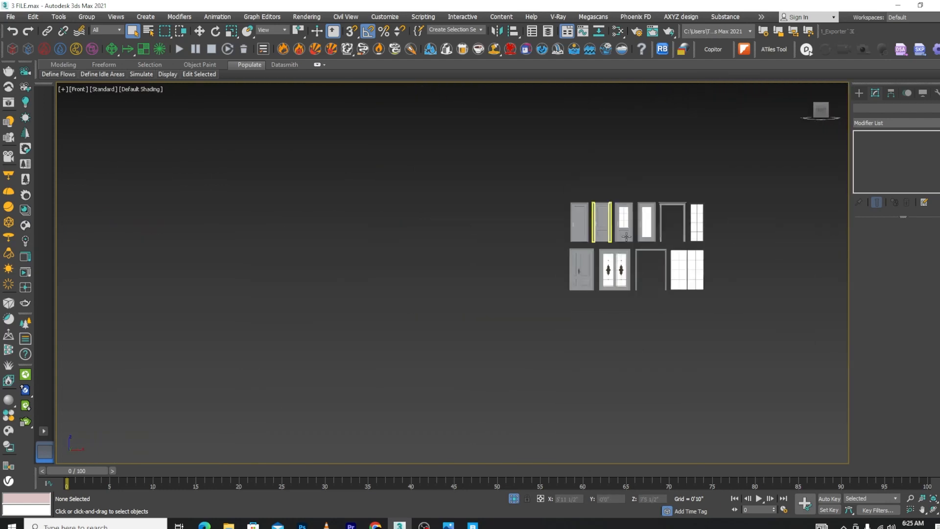
pyautogui.scroll(5, 619, 231)
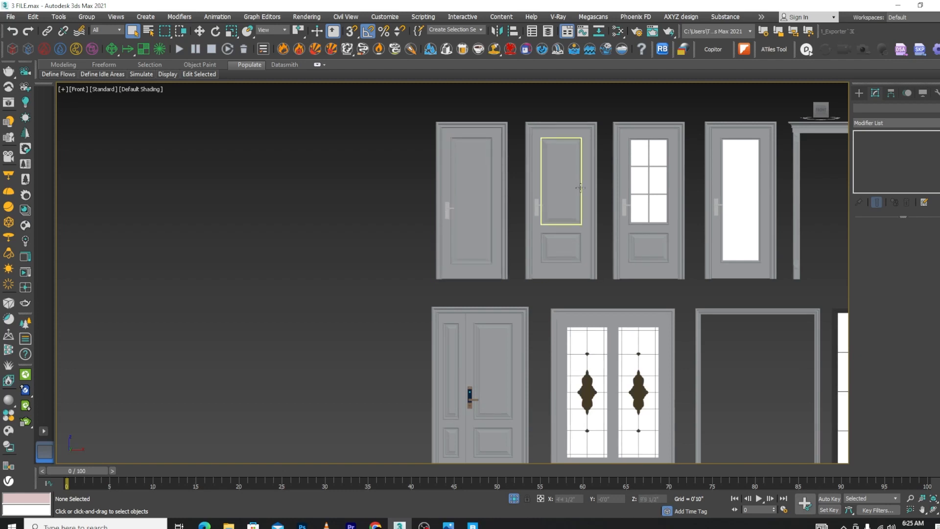
pyautogui.scroll(-5, 580, 187)
pyautogui.scroll(5, 580, 216)
pyautogui.scroll(-3, 529, 235)
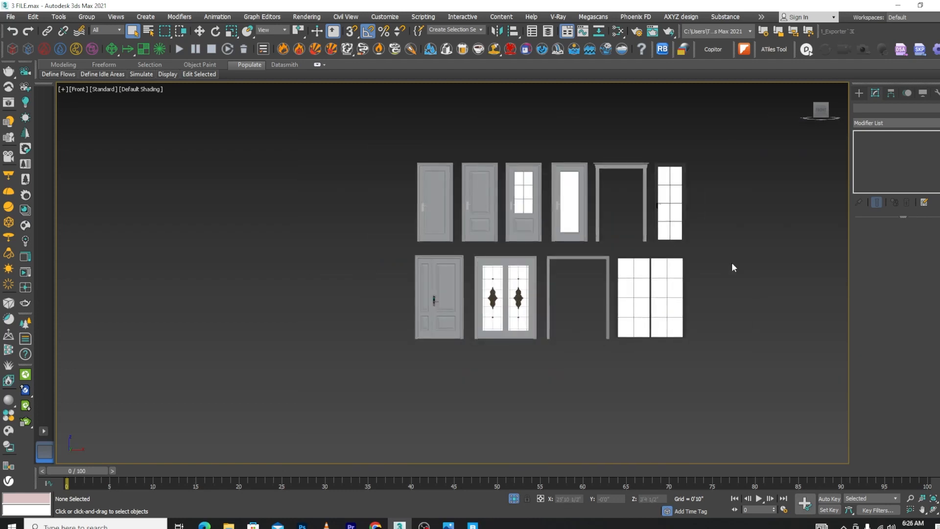
# Delete the double glass sliding door, the two rightmost upper-row models, and the two lower-row doors, keeping the plain lower-row frame
pyautogui.moveTo(699, 253); pyautogui.dragTo(614, 357)
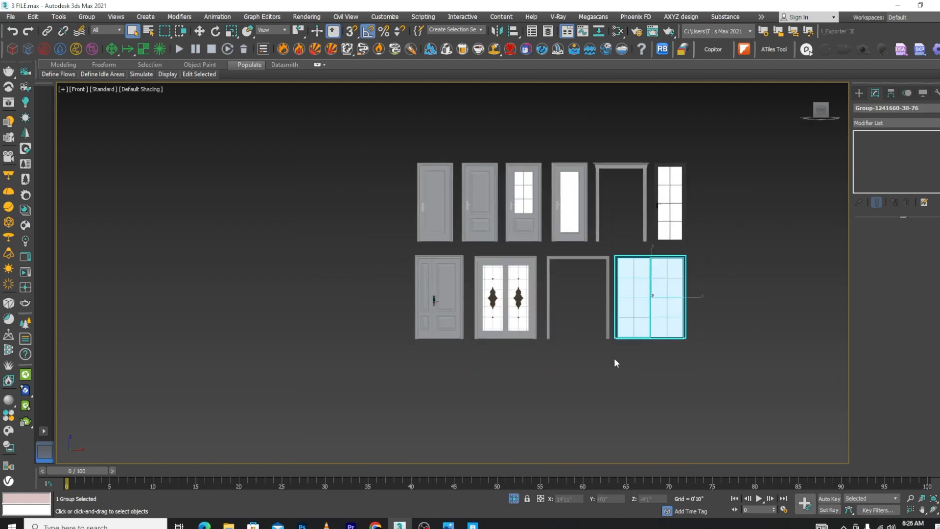
pyautogui.press('Delete')
pyautogui.moveTo(600, 235); pyautogui.dragTo(594, 240)
pyautogui.press('Delete')
pyautogui.moveTo(424, 323); pyautogui.dragTo(424, 323)
pyautogui.press('Delete')
# Delete the two glazed single doors and the one-panel door, keeping only the two-panel door and the plain frame
pyautogui.scroll(4, 558, 172)
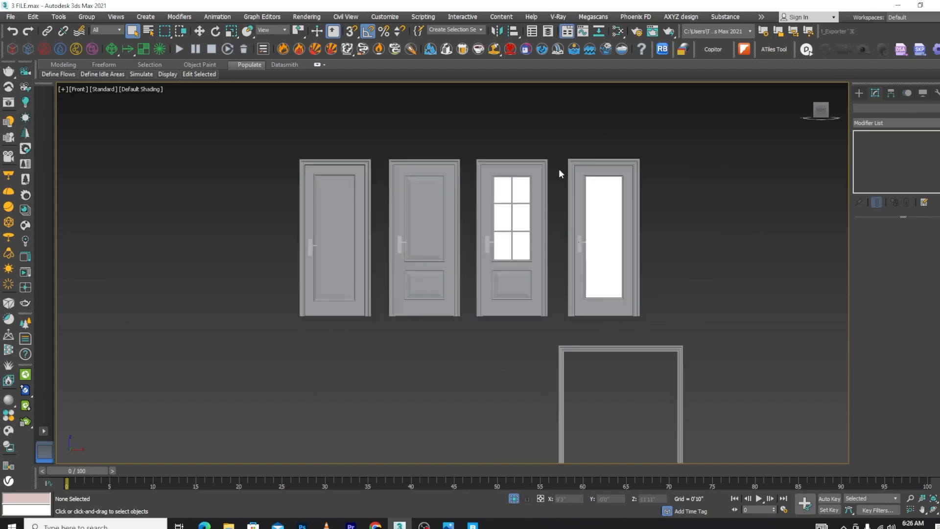
pyautogui.moveTo(675, 150); pyautogui.dragTo(476, 321)
pyautogui.press('Delete')
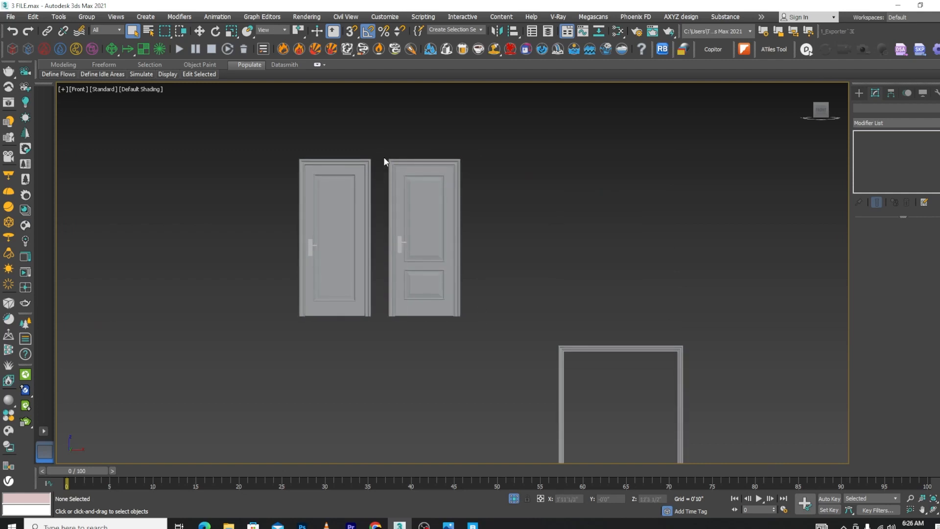
pyautogui.scroll(2, 428, 239)
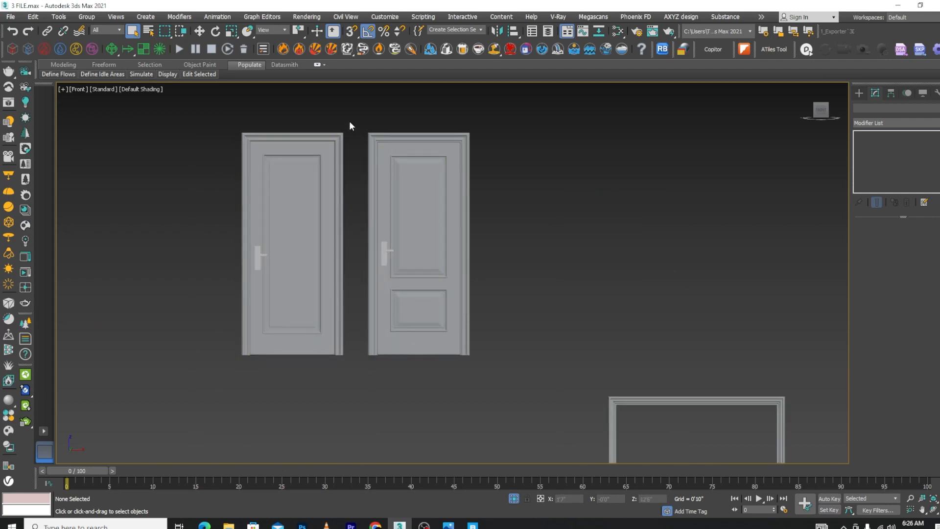
pyautogui.moveTo(153, 450); pyautogui.dragTo(153, 451)
pyautogui.press('Delete')
pyautogui.scroll(-4, 600, 372)
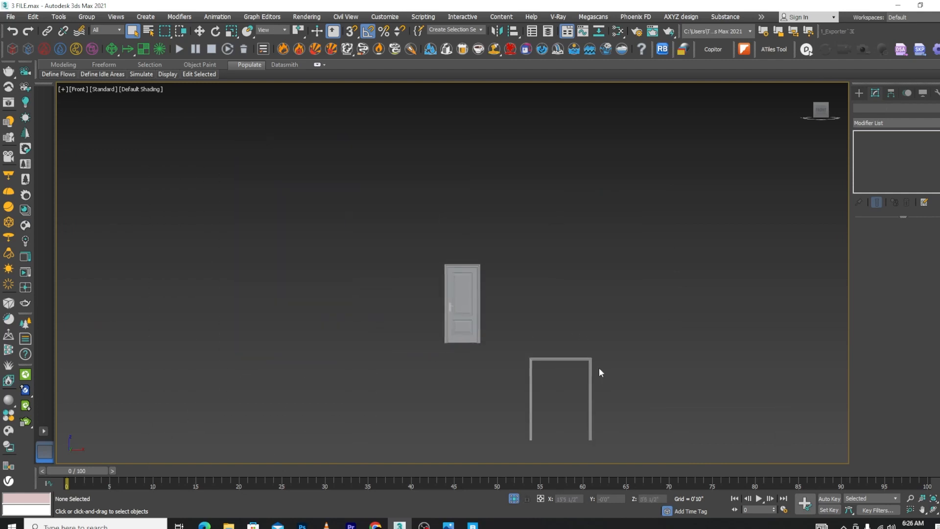
# Move the two-panel door and the empty frame together to the right, clear of the house
pyautogui.moveTo(259, 508); pyautogui.dragTo(258, 507)
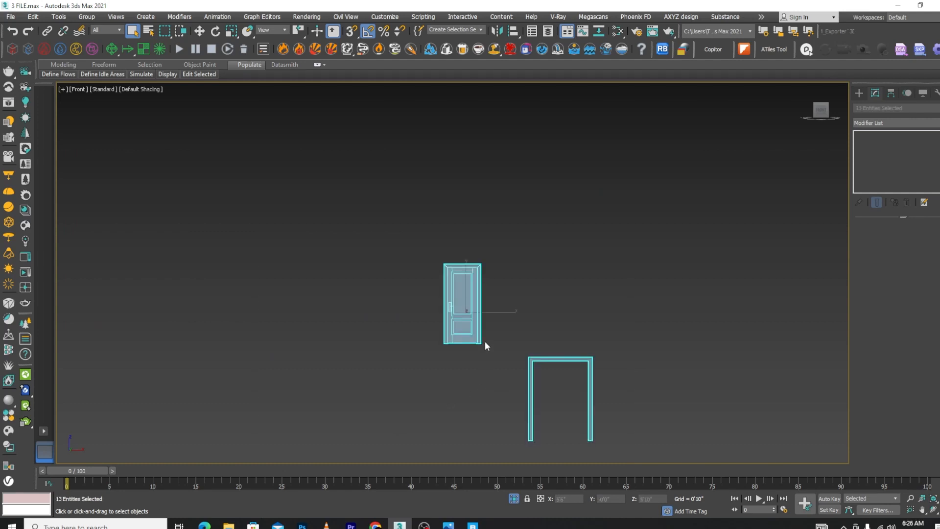
pyautogui.press('w')
pyautogui.scroll(-2, 495, 305)
pyautogui.moveTo(595, 308); pyautogui.dragTo(753, 283)
pyautogui.click(821, 351)
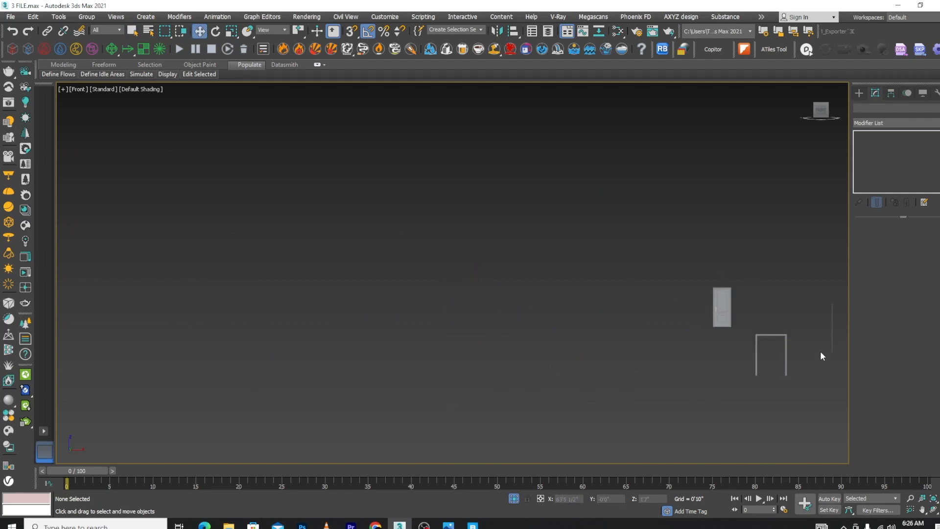
# Show the whole house again and move the empty frame along X to beside the entrance door
pyautogui.moveTo(821, 351); pyautogui.dragTo(716, 438)
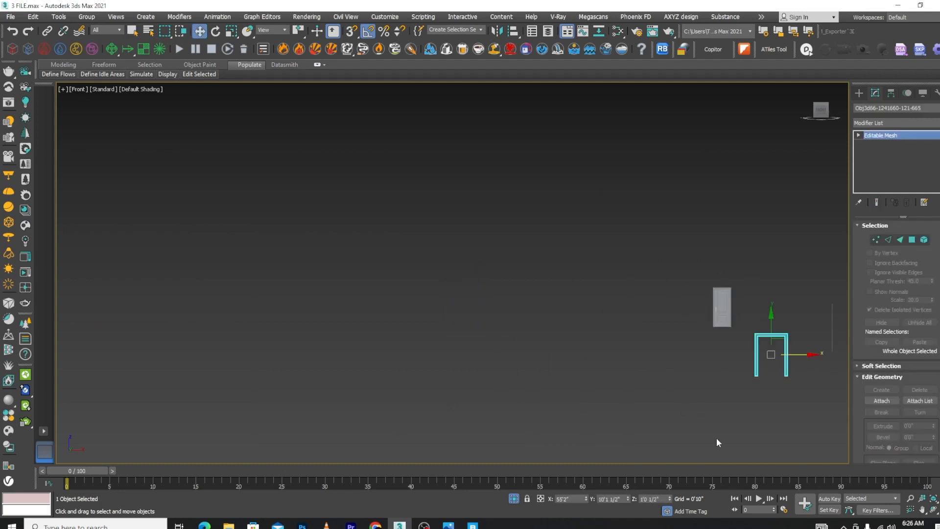
pyautogui.click(514, 498)
pyautogui.moveTo(799, 353); pyautogui.dragTo(432, 351)
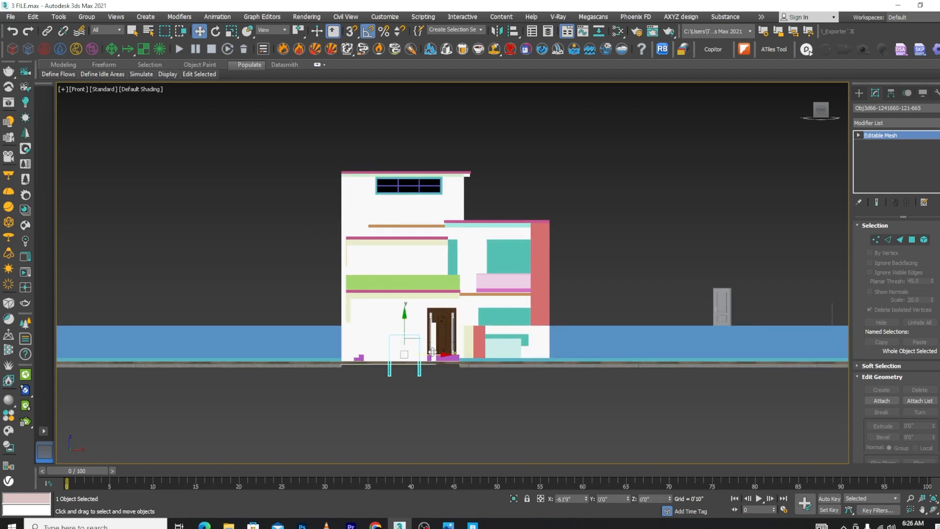
# Isolate the empty frame together with the entrance door and the ground-floor wall
pyautogui.scroll(6, 436, 325)
pyautogui.click(463, 320)
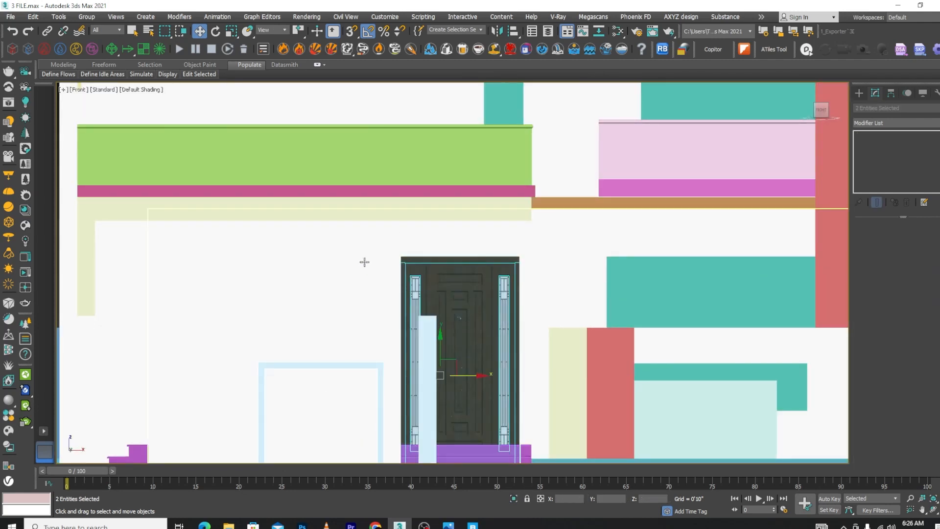
pyautogui.keyDown('ctrl'); pyautogui.click(355, 262); pyautogui.keyUp('ctrl')
pyautogui.click(513, 498)
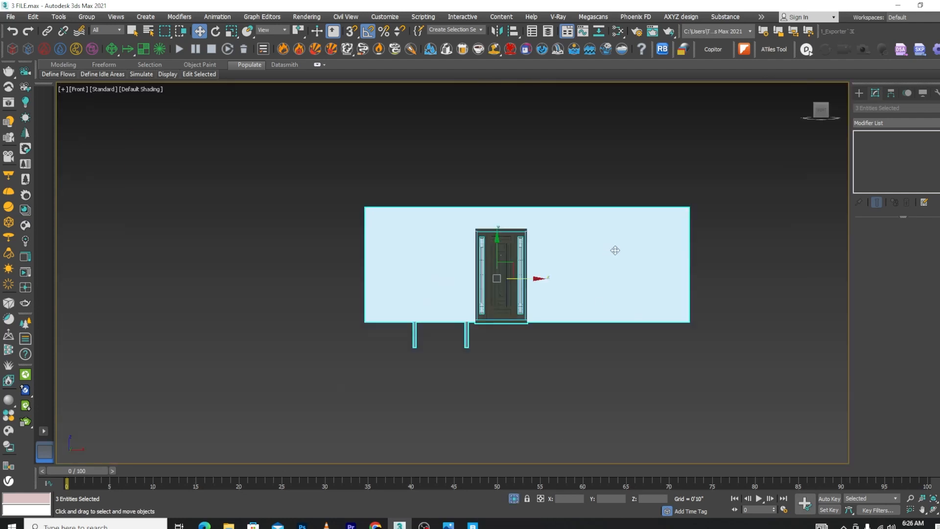
# Move the empty frame in plan onto the front wall, roughly over the entrance door opening
pyautogui.click(487, 348)
pyautogui.scroll(3, 487, 348)
pyautogui.click(467, 333)
pyautogui.press('t')
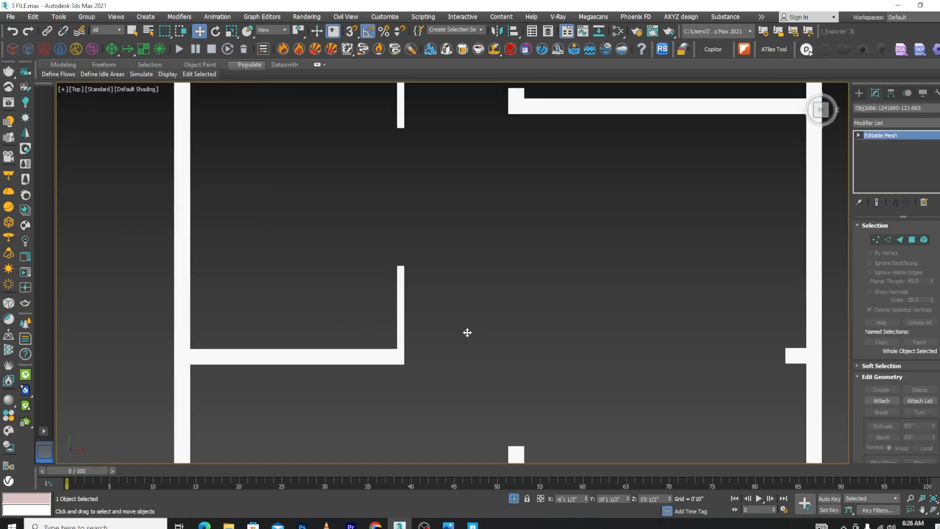
pyautogui.press('F3')
pyautogui.scroll(-8, 550, 213)
pyautogui.scroll(3, 519, 205)
pyautogui.moveTo(506, 147); pyautogui.dragTo(572, 327)
pyautogui.scroll(6, 539, 346)
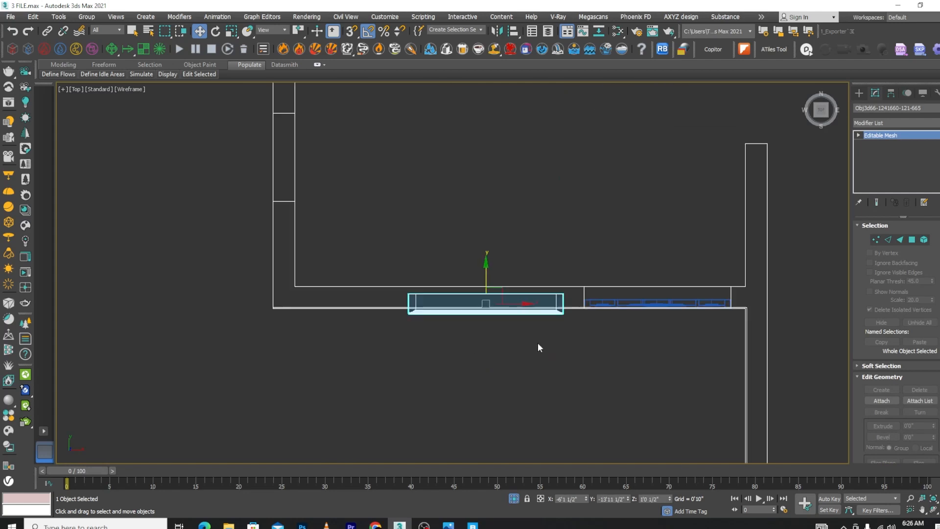
pyautogui.moveTo(501, 284); pyautogui.dragTo(719, 262)
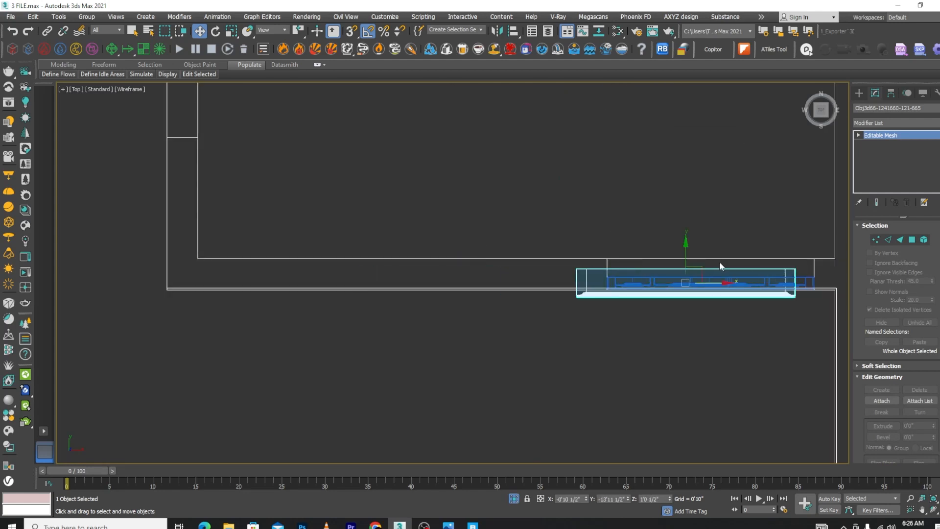
# Snap the frame's left outer corner in X to the left edge of the entrance opening
pyautogui.scroll(3, 639, 258)
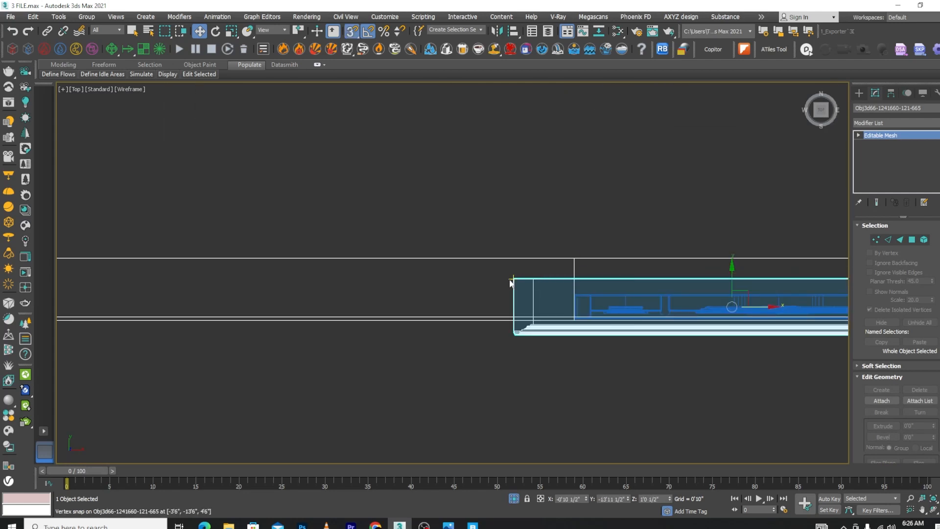
pyautogui.moveTo(513, 278); pyautogui.dragTo(574, 261)
pyautogui.scroll(-4, 507, 292)
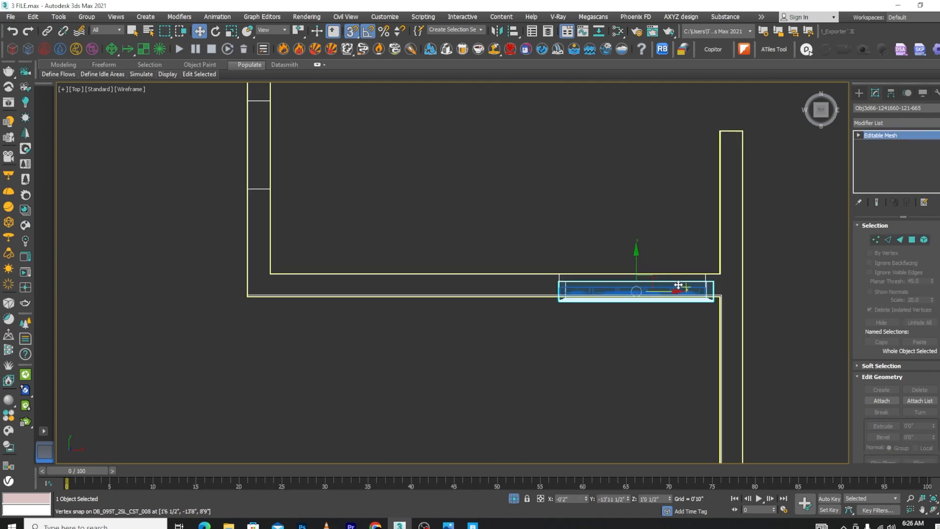
pyautogui.scroll(4, 589, 276)
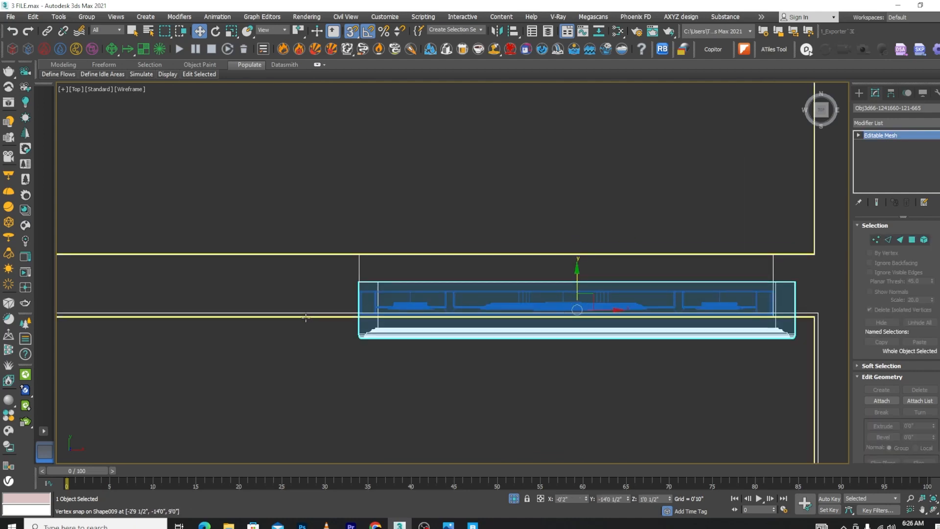
# Snap the frame in depth to the wall corner at the base of the entrance opening
pyautogui.moveTo(578, 274)
pyautogui.keyDown('alt'); pyautogui.mouseDown(button='middle')
pyautogui.moveTo(510, 289)
pyautogui.moveTo(530, 336)
pyautogui.moveTo(539, 319)
pyautogui.mouseUp(button='middle'); pyautogui.keyUp('alt')
pyautogui.press('F3')
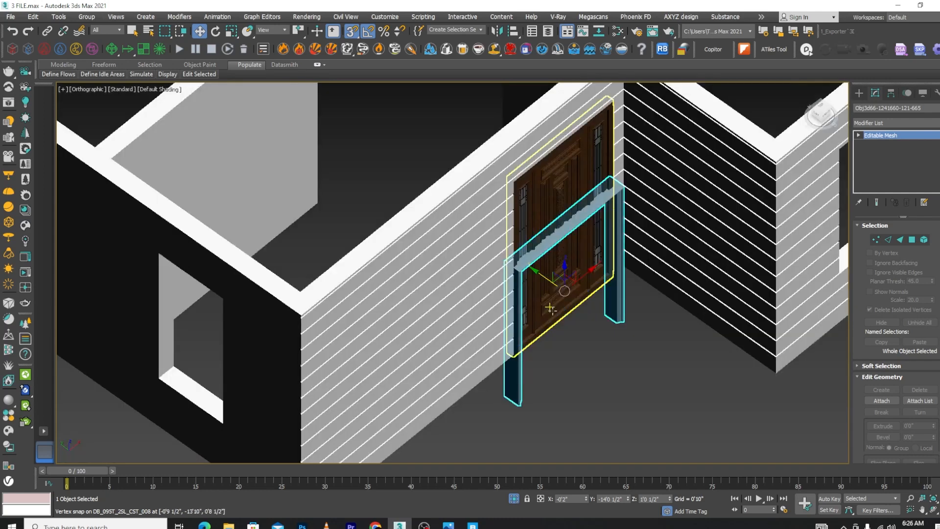
pyautogui.scroll(7, 513, 401)
pyautogui.press('F3')
pyautogui.keyDown('alt'); pyautogui.moveTo(505, 400); pyautogui.dragTo(504, 401, button='middle'); pyautogui.keyUp('alt')
pyautogui.moveTo(505, 401); pyautogui.dragTo(492, 199)
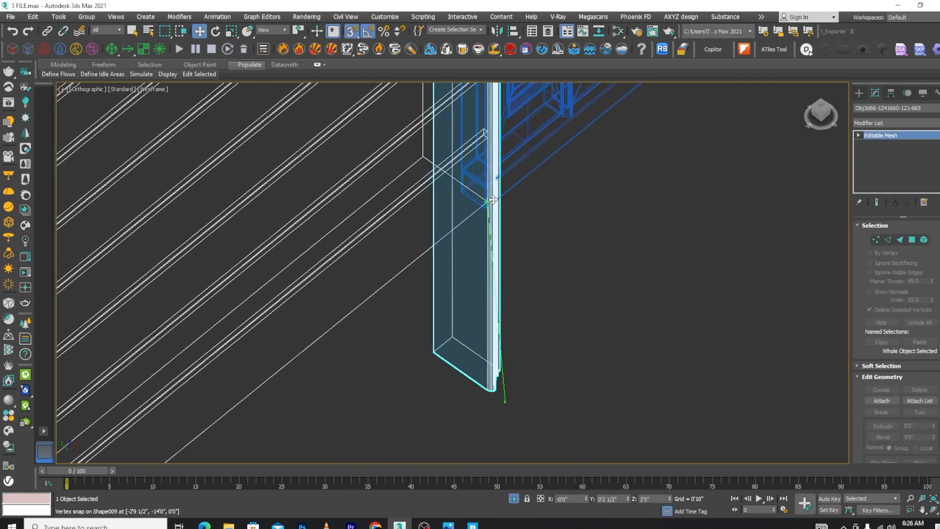
# Raise the frame in the Front view and snap its top edge to the top of the entrance door
pyautogui.press('f')
pyautogui.scroll(6, 568, 294)
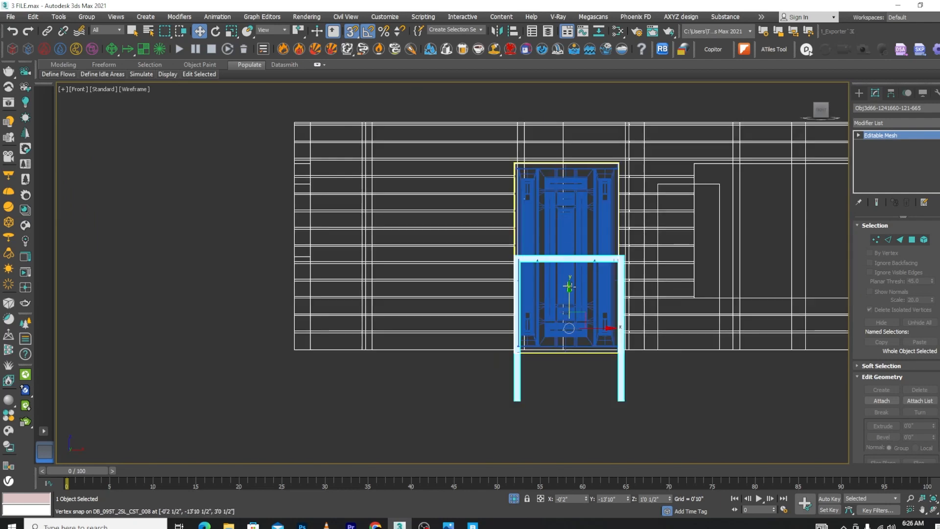
pyautogui.moveTo(569, 293); pyautogui.dragTo(568, 205)
pyautogui.scroll(7, 630, 167)
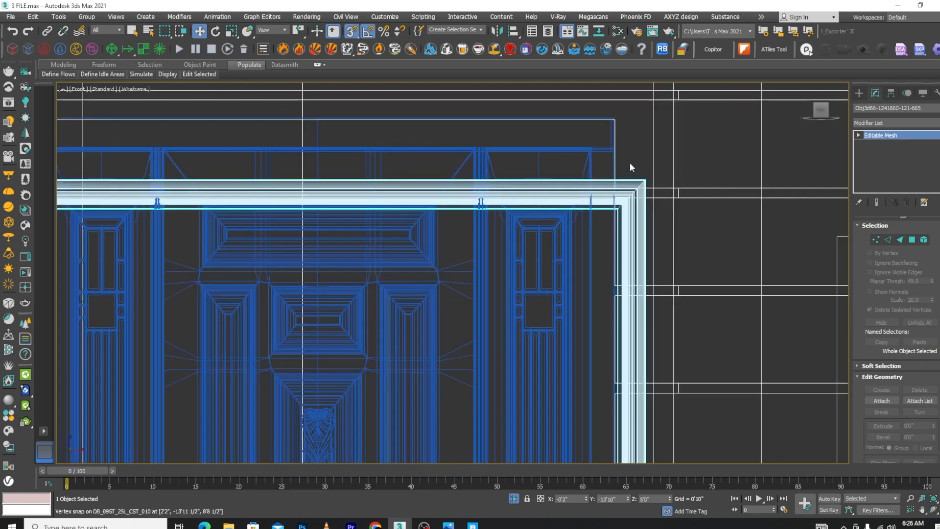
pyautogui.moveTo(646, 181); pyautogui.dragTo(646, 132)
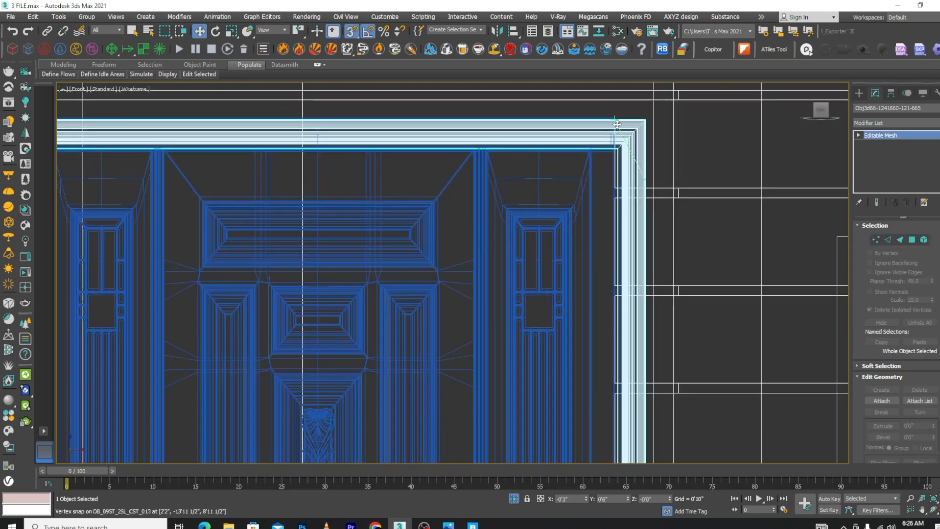
# Select the vertices of the frame's right jamb and snap its outer edge to the right edge of the entrance door
pyautogui.scroll(-5, 801, 222)
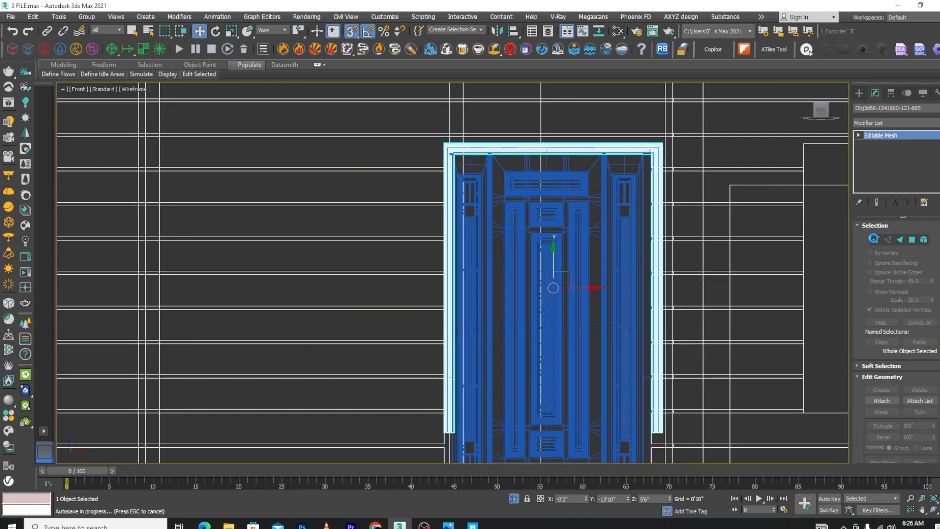
pyautogui.click(875, 239)
pyautogui.scroll(-4, 685, 170)
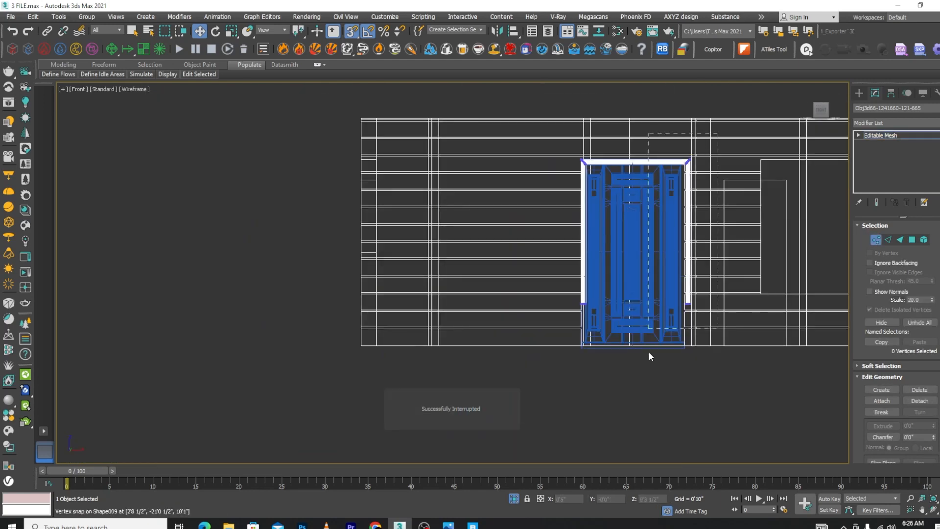
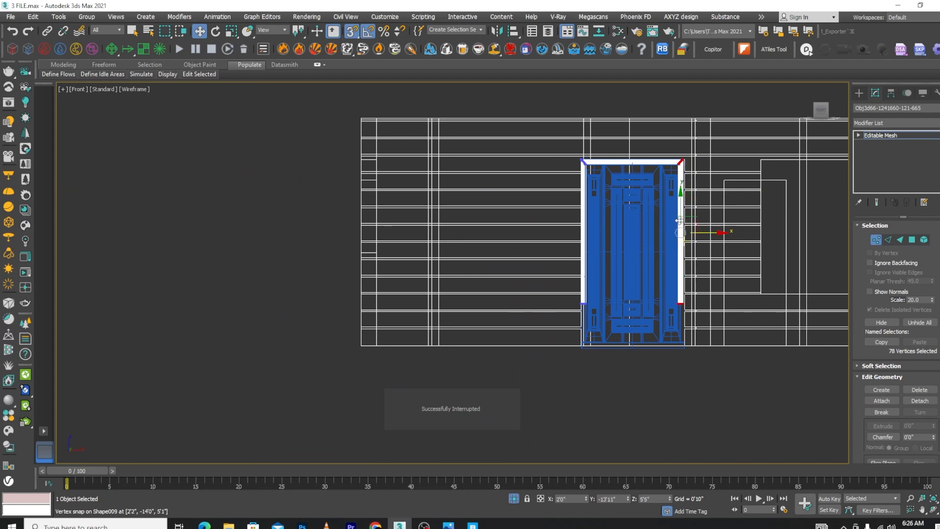
pyautogui.scroll(8, 686, 159)
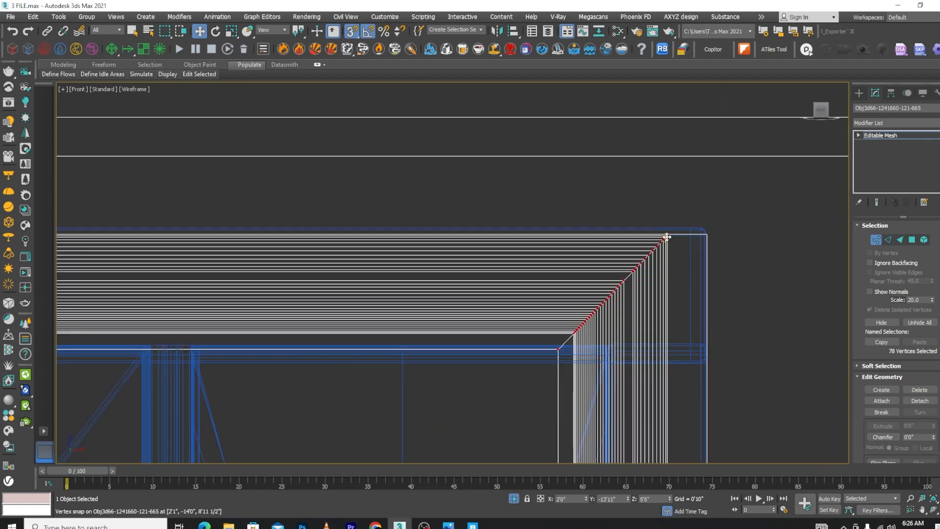
pyautogui.moveTo(666, 238); pyautogui.dragTo(708, 232)
pyautogui.press('F3')
pyautogui.scroll(-8, 619, 249)
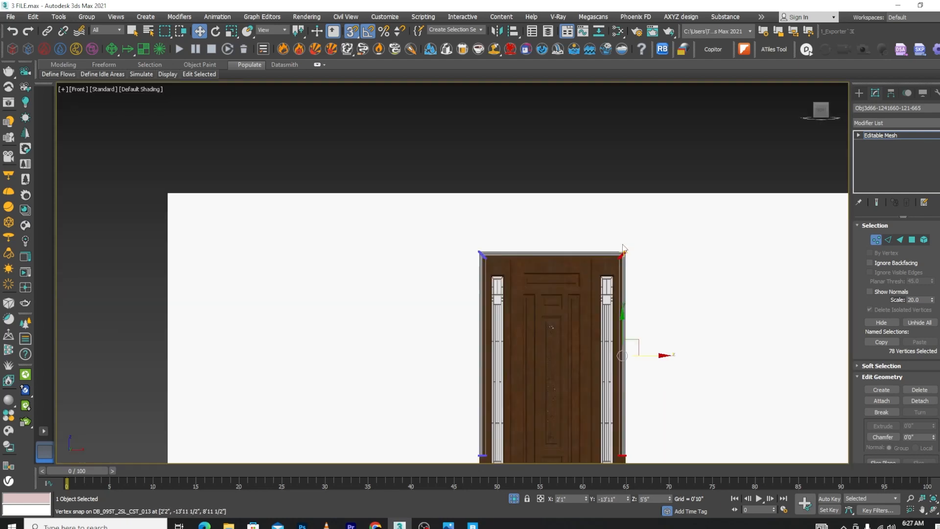
# Pull the bottom vertices of both frame jambs down to the base of the entrance door
pyautogui.moveTo(598, 309)
pyautogui.keyDown('alt'); pyautogui.mouseDown(button='middle')
pyautogui.moveTo(620, 360)
pyautogui.moveTo(629, 352)
pyautogui.mouseUp(button='middle'); pyautogui.keyUp('alt')
pyautogui.scroll(-5, 629, 356)
pyautogui.scroll(7, 577, 351)
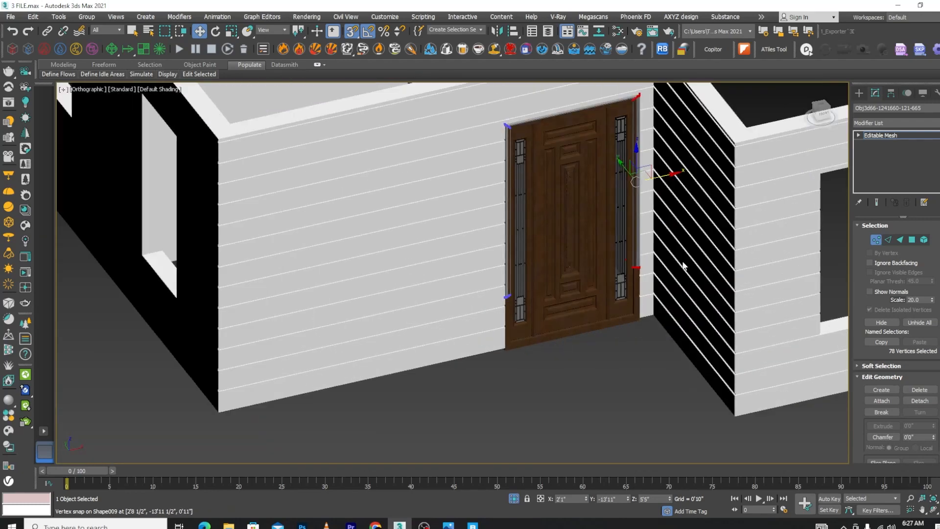
pyautogui.moveTo(282, 348); pyautogui.dragTo(283, 347)
pyautogui.scroll(6, 494, 329)
pyautogui.press('s')
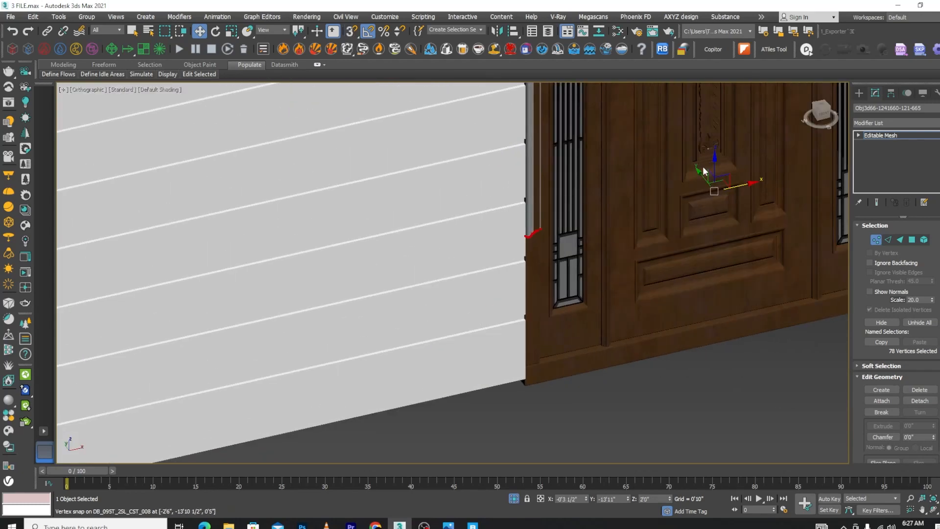
pyautogui.moveTo(714, 164); pyautogui.dragTo(719, 222)
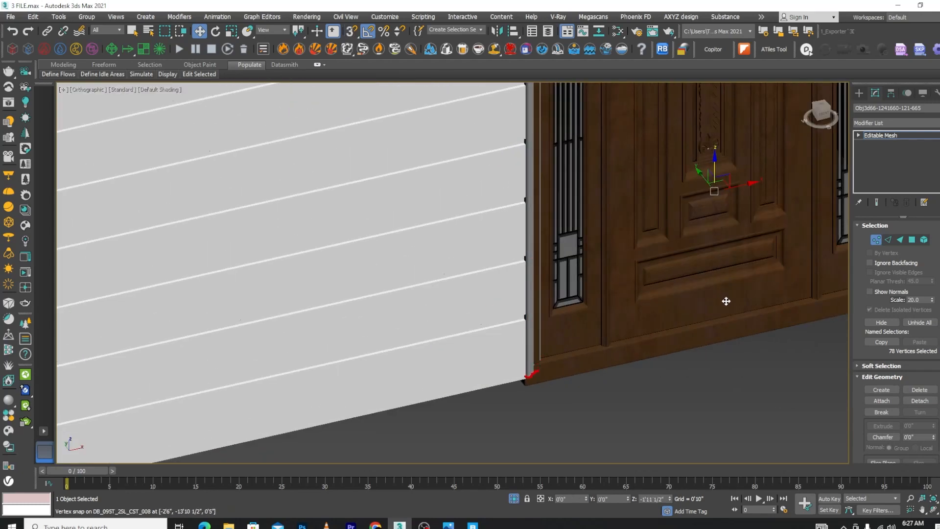
pyautogui.scroll(-5, 725, 301)
pyautogui.press('1')
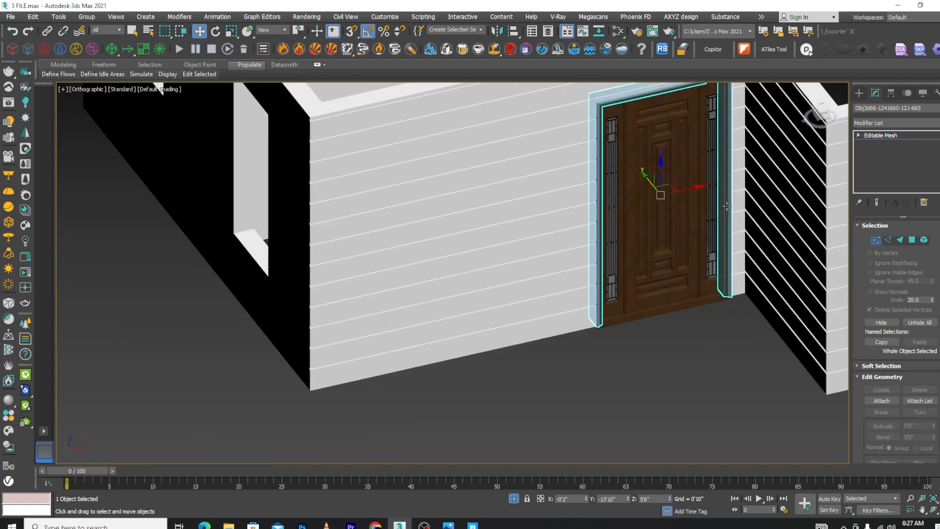
pyautogui.press('1')
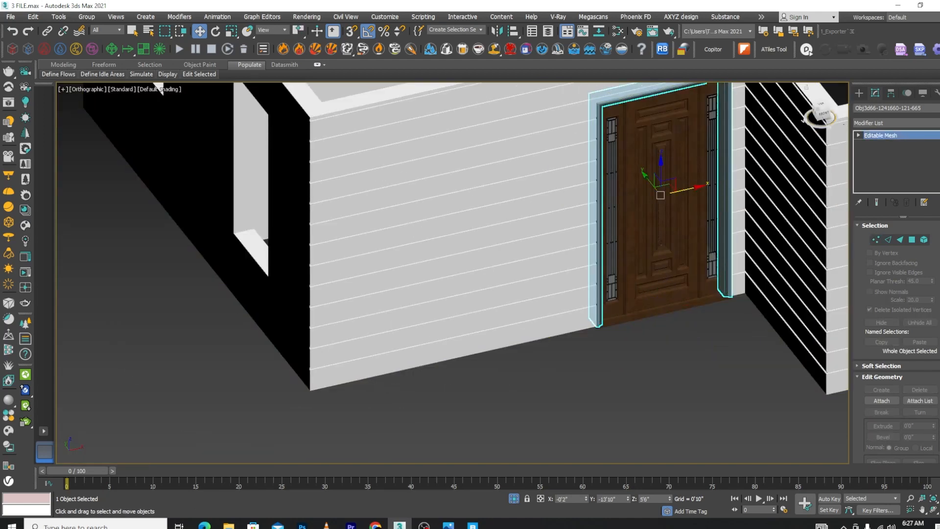
# Apply an FFD 4x4x4 modifier to the door frame and show its lattice in the Front view
pyautogui.click(896, 123)
pyautogui.press('f')
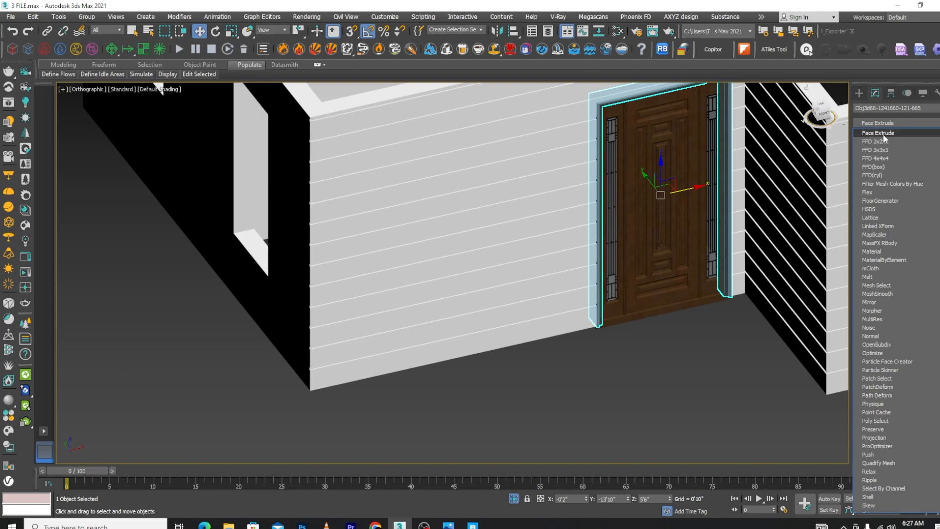
pyautogui.click(880, 159)
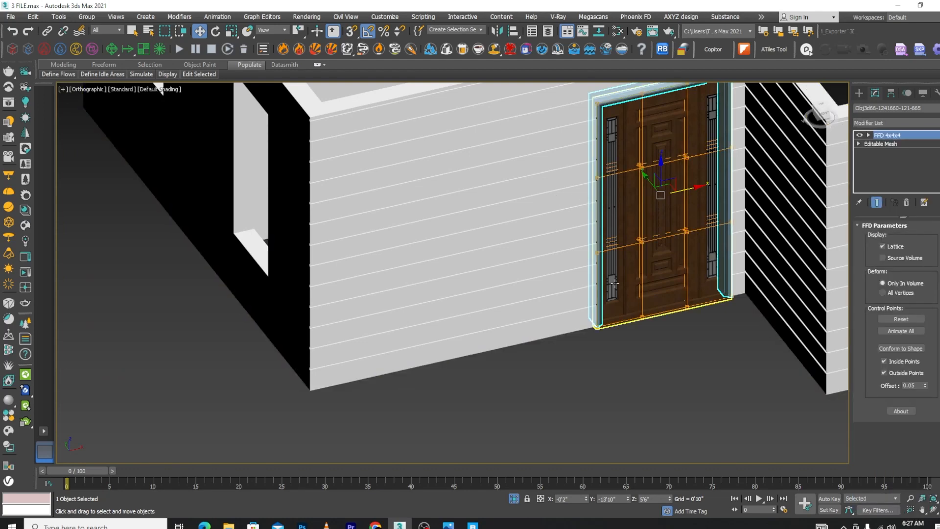
pyautogui.press('f')
pyautogui.scroll(-5, 566, 270)
pyautogui.scroll(8, 566, 270)
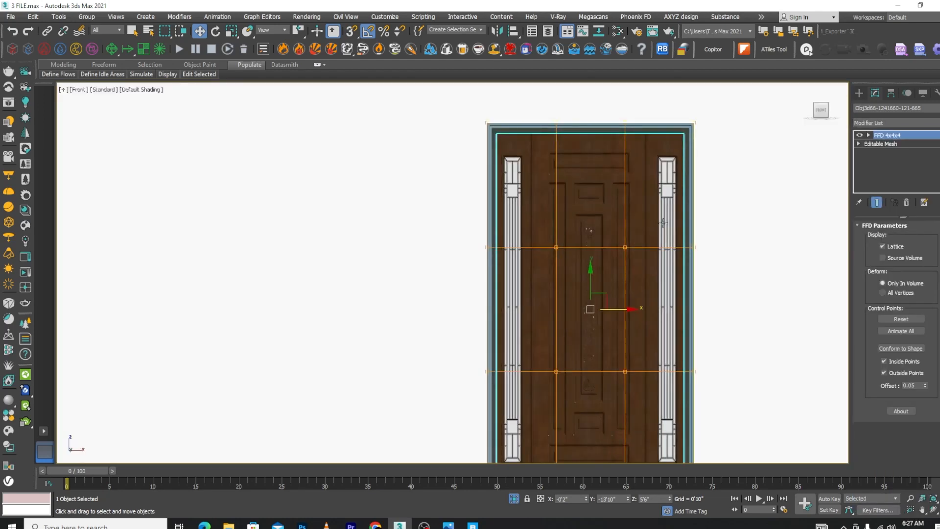
# Try to pull the right column of the frame's FFD control points inward, and undo the move
pyautogui.click(869, 135)
pyautogui.click(896, 143)
pyautogui.scroll(-5, 616, 160)
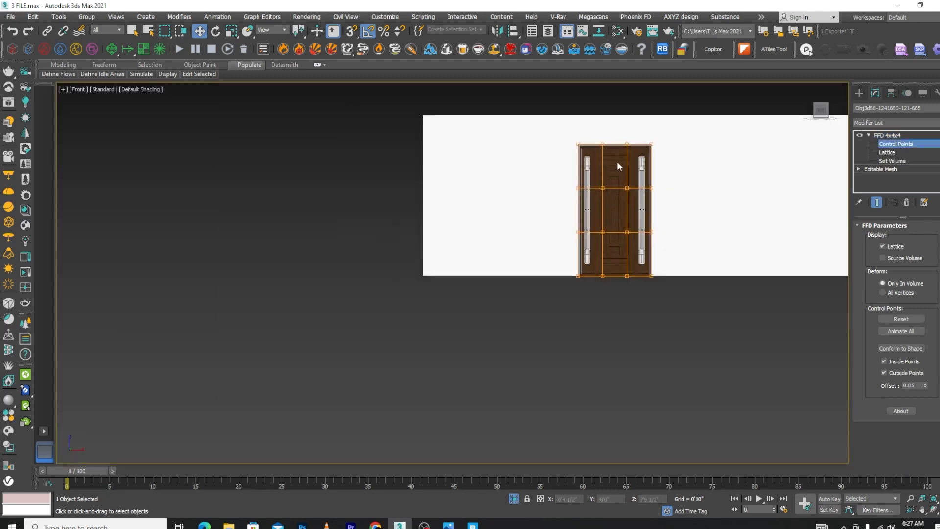
pyautogui.scroll(5, 654, 210)
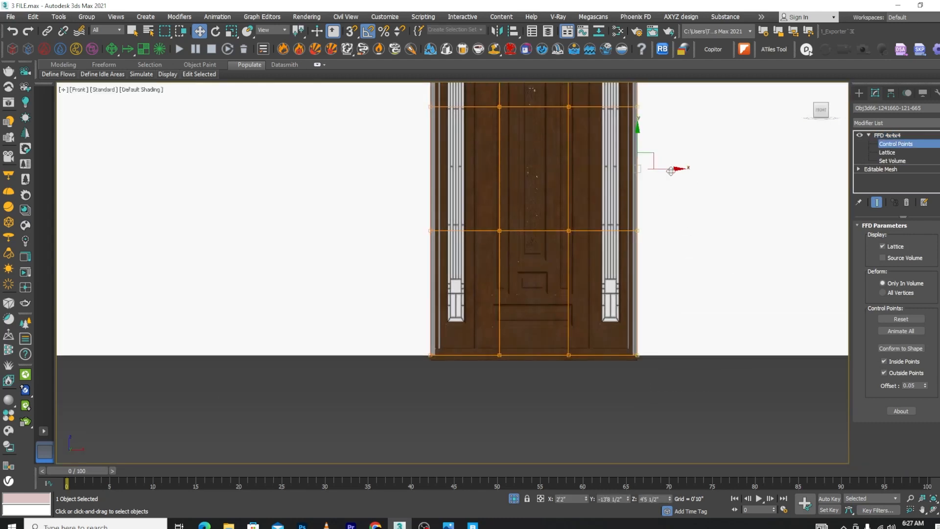
pyautogui.moveTo(667, 168)
pyautogui.mouseDown()
pyautogui.moveTo(646, 168)
pyautogui.moveTo(655, 168)
pyautogui.mouseUp()
pyautogui.hotkey('ctrl', 'z')
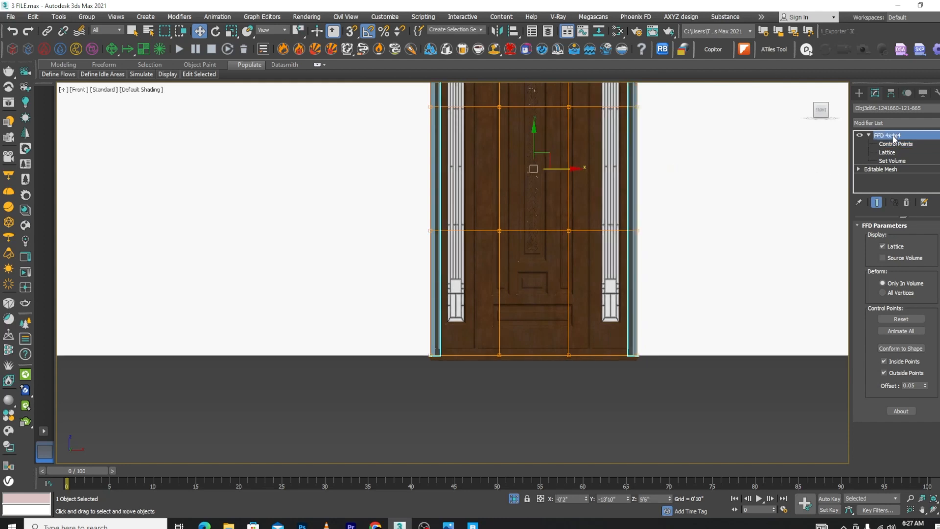
# Remove the FFD modifier from the frame and apply an FFD 4x4x4 modifier to the entrance door group instead
pyautogui.click(906, 202)
pyautogui.click(580, 381)
pyautogui.click(545, 267)
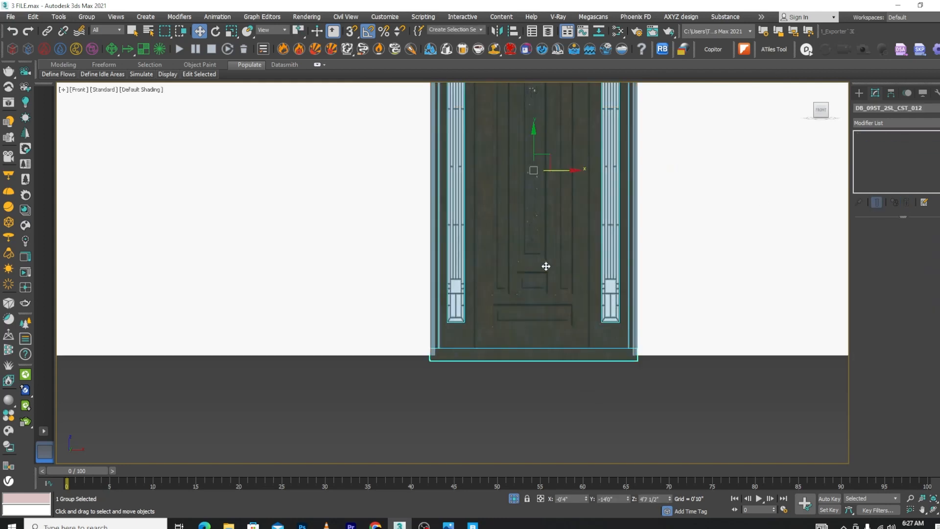
pyautogui.click(894, 123)
pyautogui.scroll(-5, 894, 131)
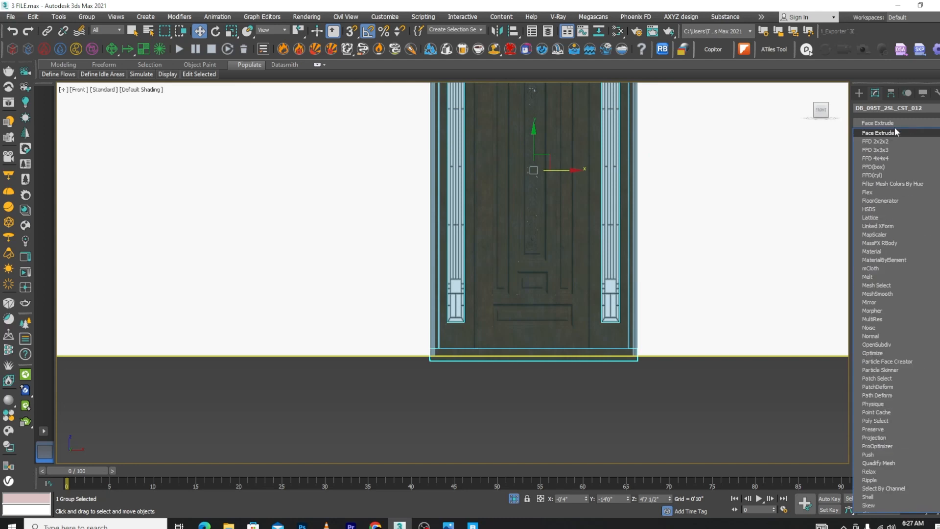
pyautogui.click(874, 158)
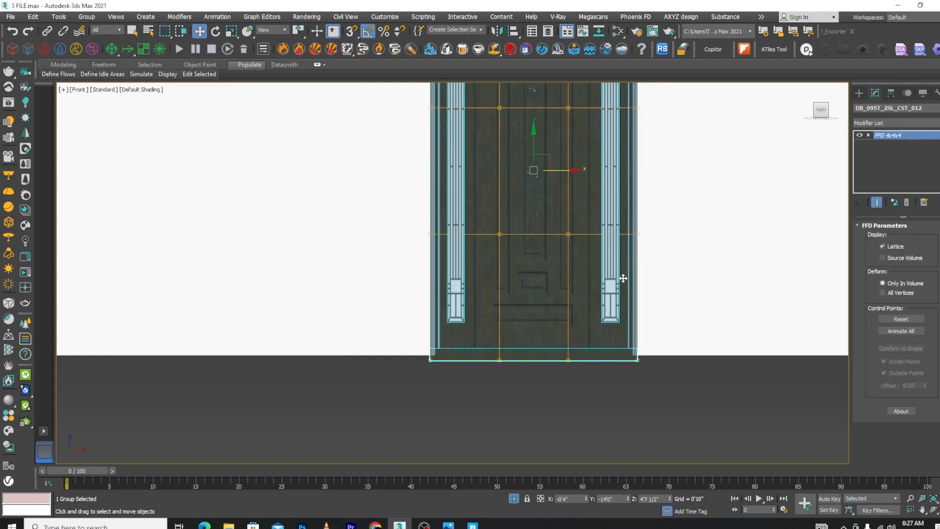
# Move the right column of the door's FFD control points inward to narrow the door's right side within the frame
pyautogui.scroll(-2, 623, 221)
pyautogui.click(868, 135)
pyautogui.click(895, 144)
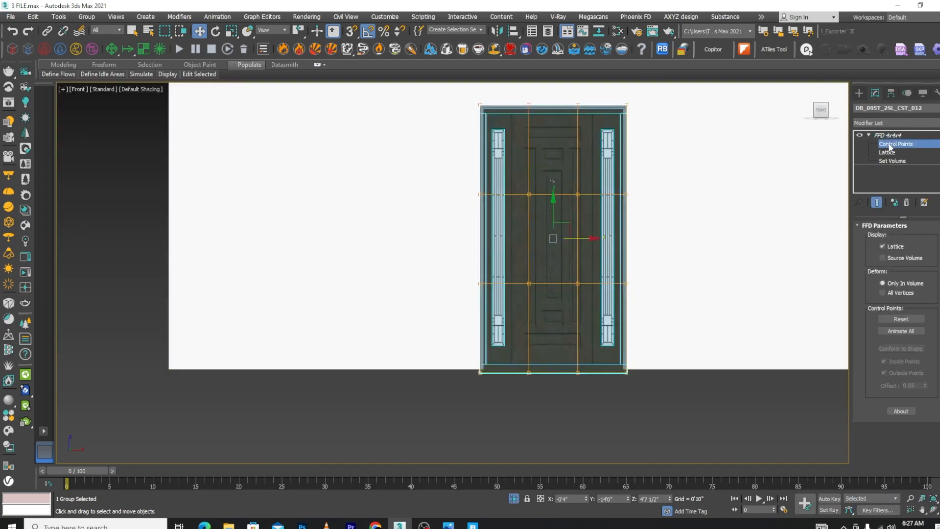
pyautogui.scroll(-2, 595, 260)
pyautogui.scroll(5, 629, 235)
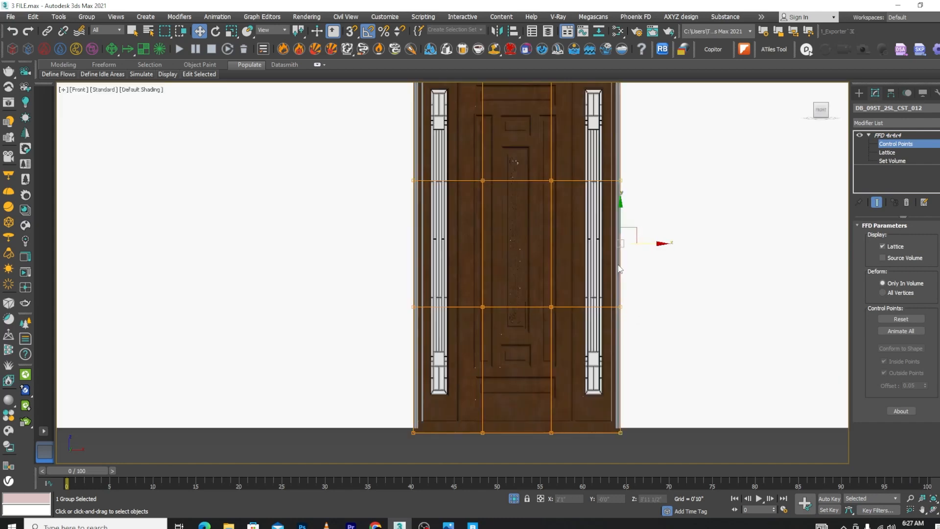
pyautogui.moveTo(630, 232); pyautogui.dragTo(634, 253)
# Move the left column of the door's FFD control points inward to narrow the door's left side within the frame
pyautogui.scroll(-5, 633, 254)
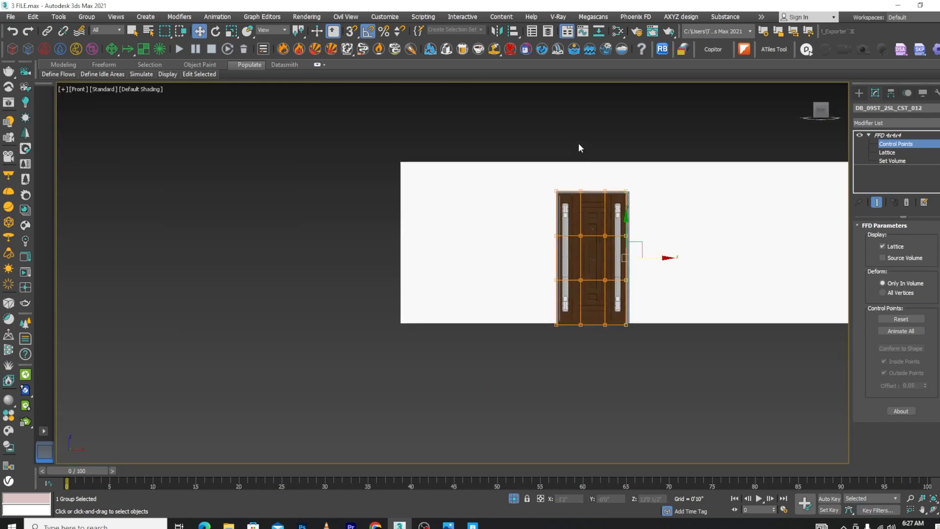
pyautogui.moveTo(513, 393); pyautogui.dragTo(514, 392)
pyautogui.scroll(10, 563, 274)
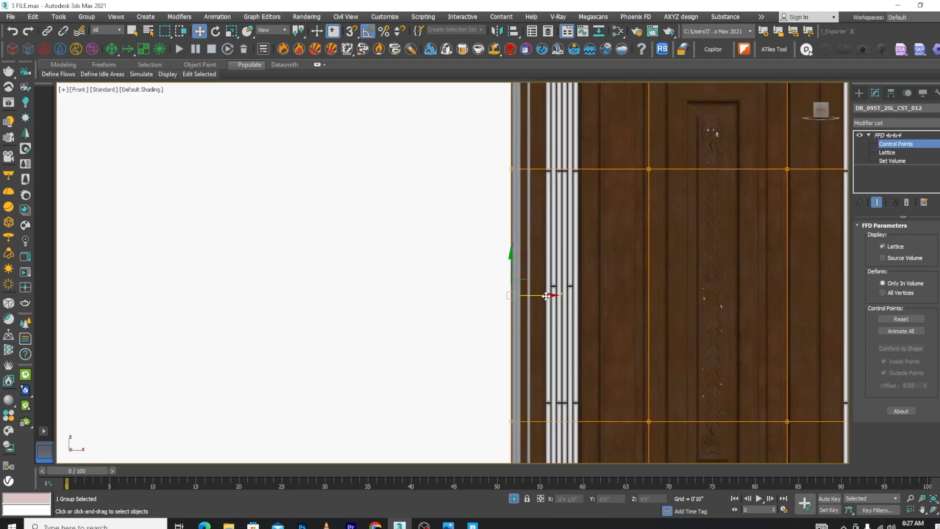
pyautogui.moveTo(560, 294)
pyautogui.mouseDown()
pyautogui.moveTo(575, 295)
pyautogui.moveTo(563, 294)
pyautogui.mouseUp()
pyautogui.scroll(-5, 579, 281)
# Leave control point editing, move the entrance door about 1 inch into the wall along Y, and save the scene
pyautogui.keyDown('alt'); pyautogui.moveTo(579, 281); pyautogui.dragTo(660, 392, button='middle'); pyautogui.keyUp('alt')
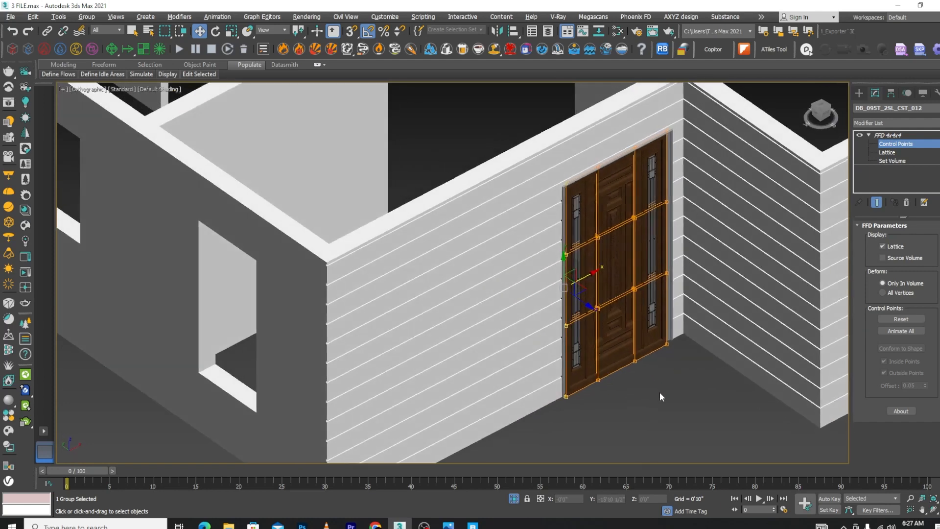
pyautogui.scroll(10, 661, 372)
pyautogui.click(890, 136)
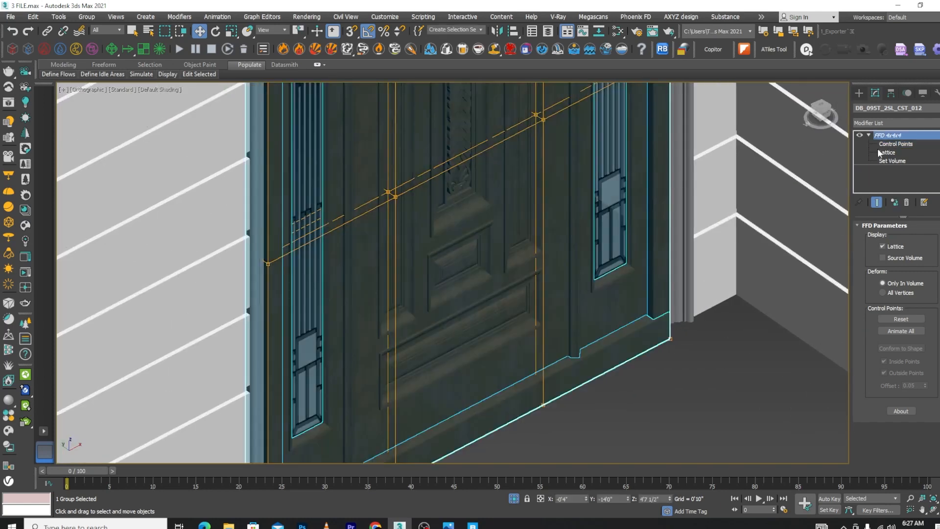
pyautogui.scroll(-3, 558, 239)
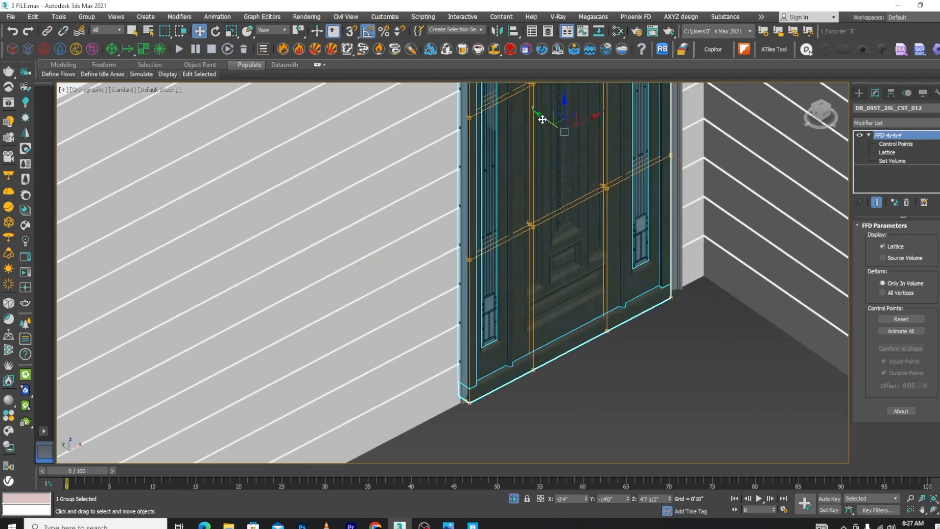
pyautogui.moveTo(542, 119); pyautogui.dragTo(539, 118)
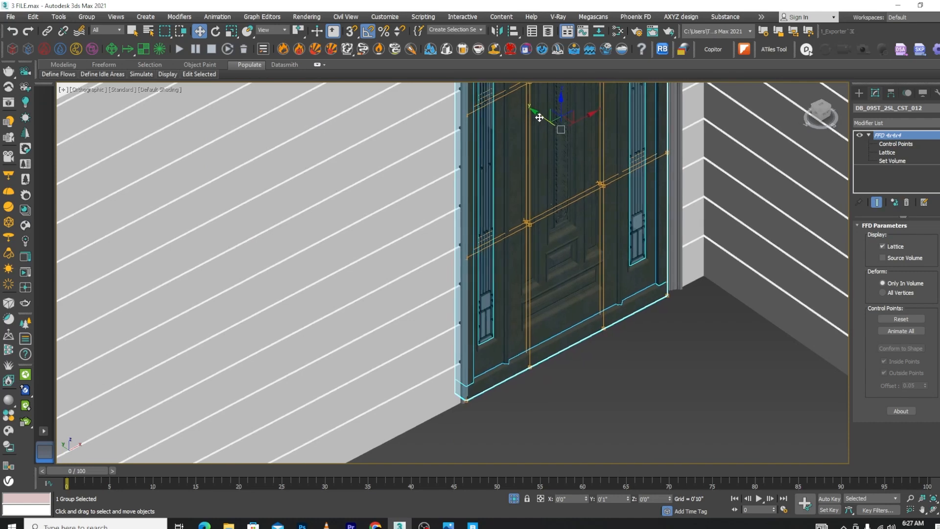
pyautogui.scroll(-6, 574, 314)
pyautogui.click(573, 318)
pyautogui.hotkey('ctrl', 's')
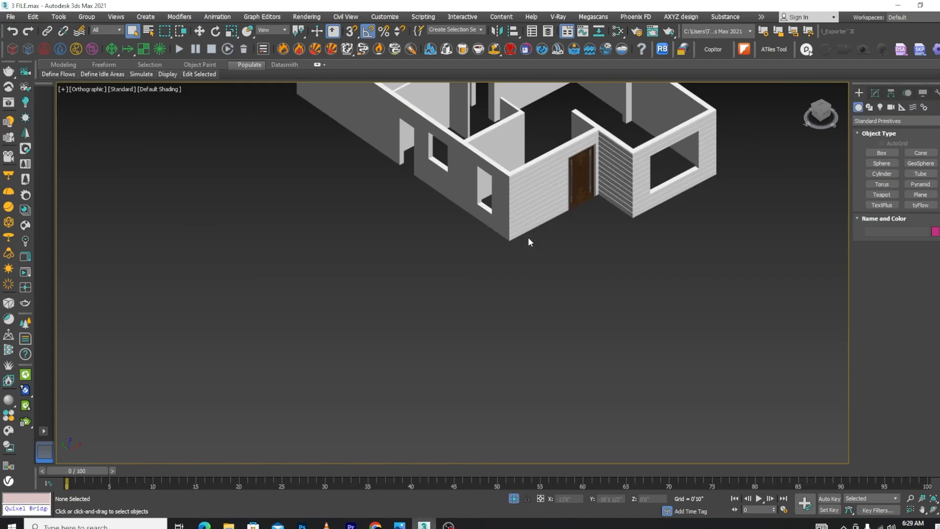
# Select the entrance door together with its frame, isolate both objects, and clear the selection
pyautogui.scroll(8, 528, 237)
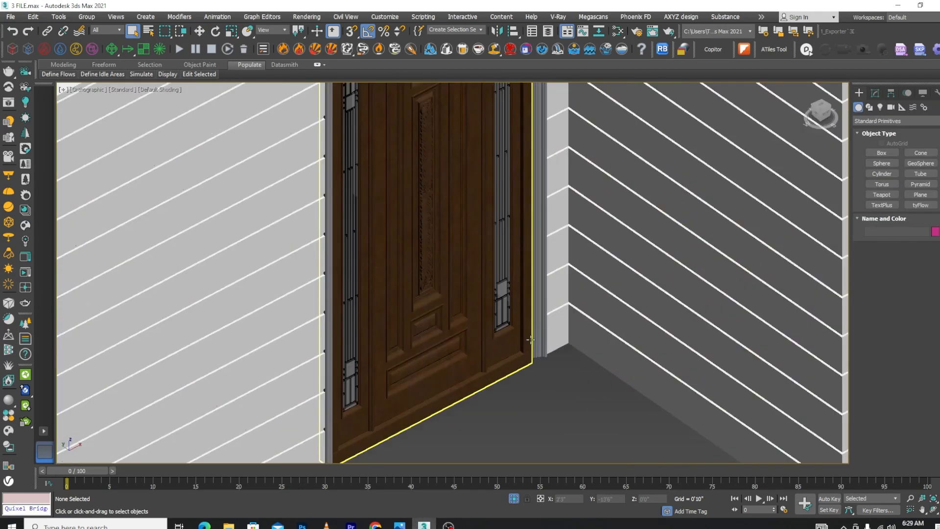
pyautogui.scroll(6, 530, 339)
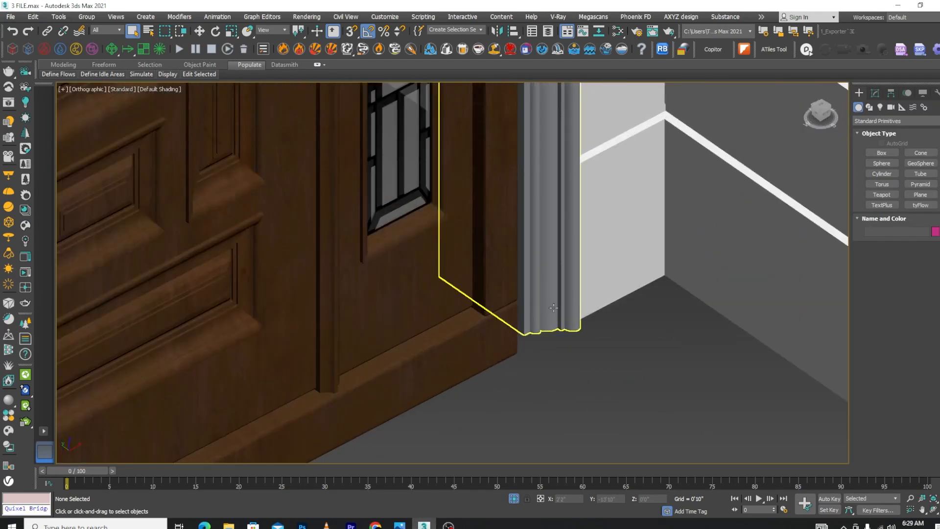
pyautogui.scroll(-5, 538, 318)
pyautogui.scroll(3, 518, 333)
pyautogui.click(466, 346)
pyautogui.scroll(-3, 638, 248)
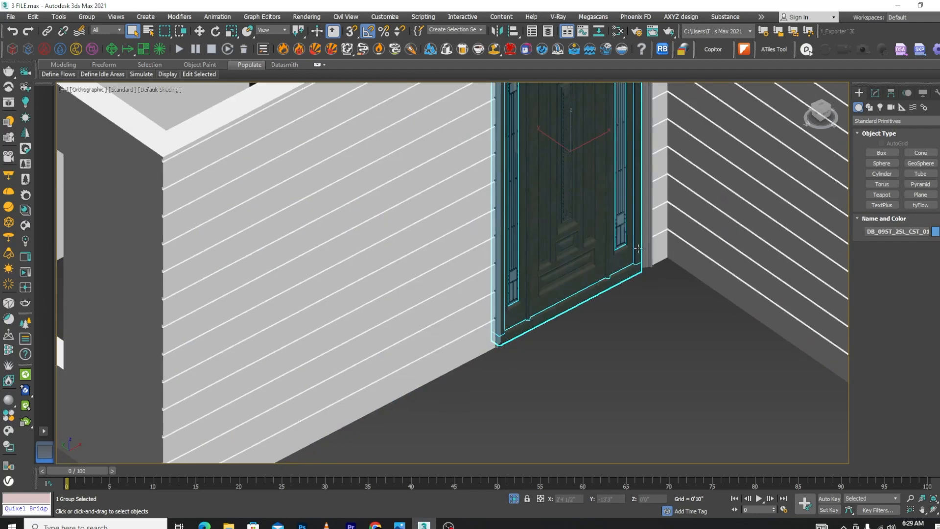
pyautogui.keyDown('ctrl'); pyautogui.click(644, 259); pyautogui.keyUp('ctrl')
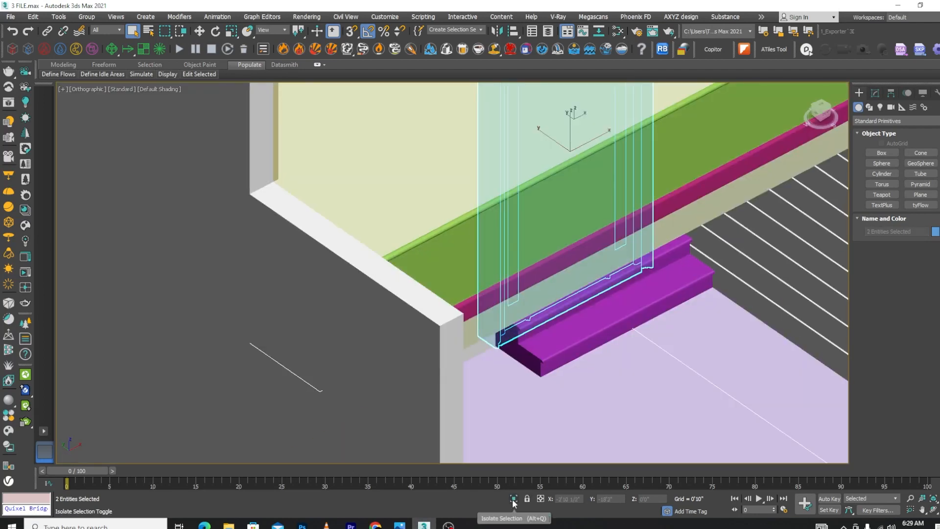
pyautogui.click(513, 498)
pyautogui.click(615, 391)
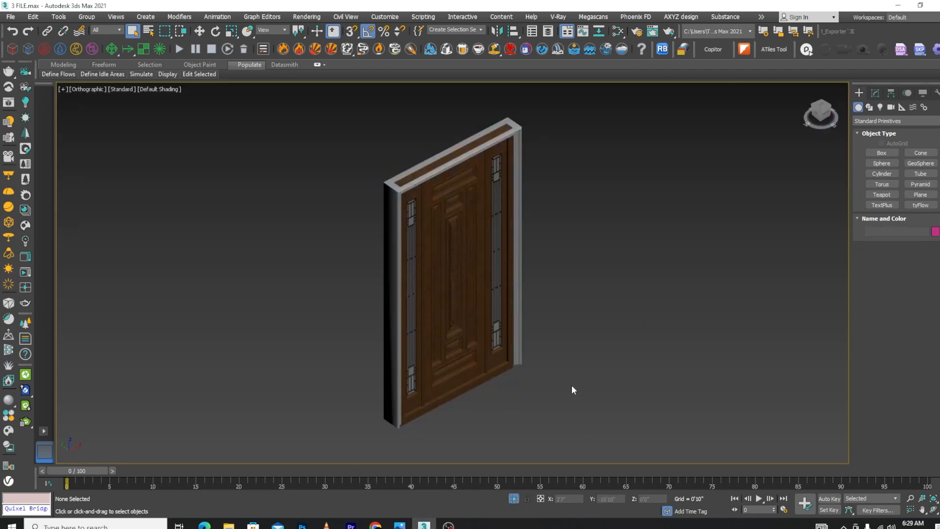
# In the Front view, lower the door's top row of FFD control points about 3 inches to fit beneath the frame's header
pyautogui.keyDown('alt'); pyautogui.moveTo(571, 385); pyautogui.dragTo(541, 358, button='middle'); pyautogui.keyUp('alt')
pyautogui.press('f')
pyautogui.scroll(-5, 610, 328)
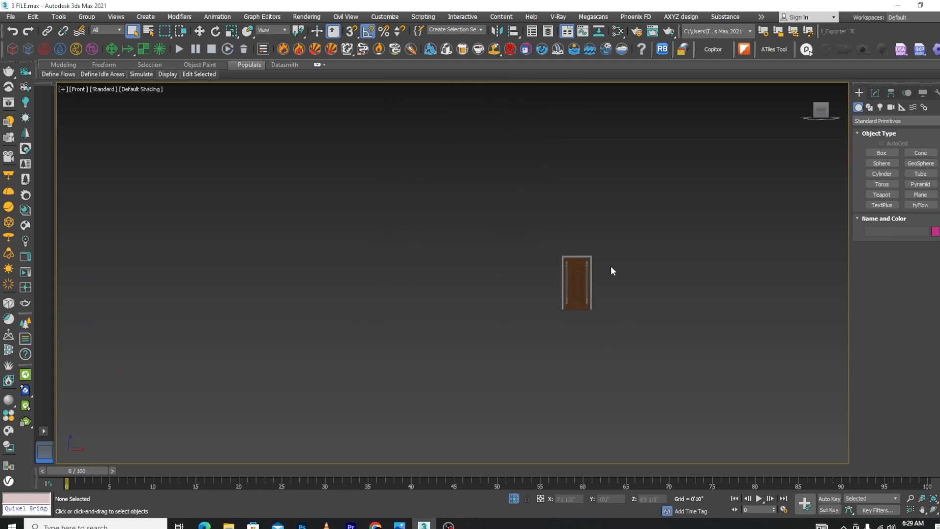
pyautogui.scroll(7, 587, 255)
pyautogui.click(575, 273)
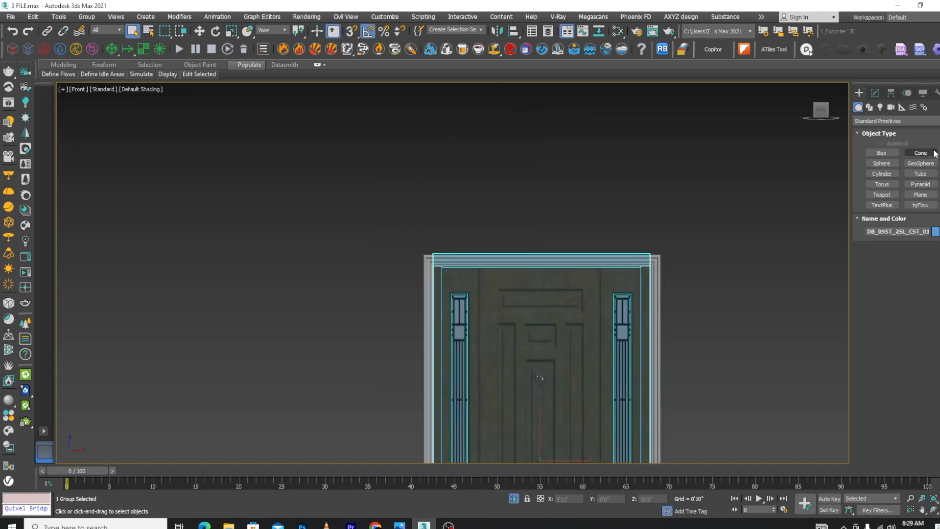
pyautogui.click(891, 93)
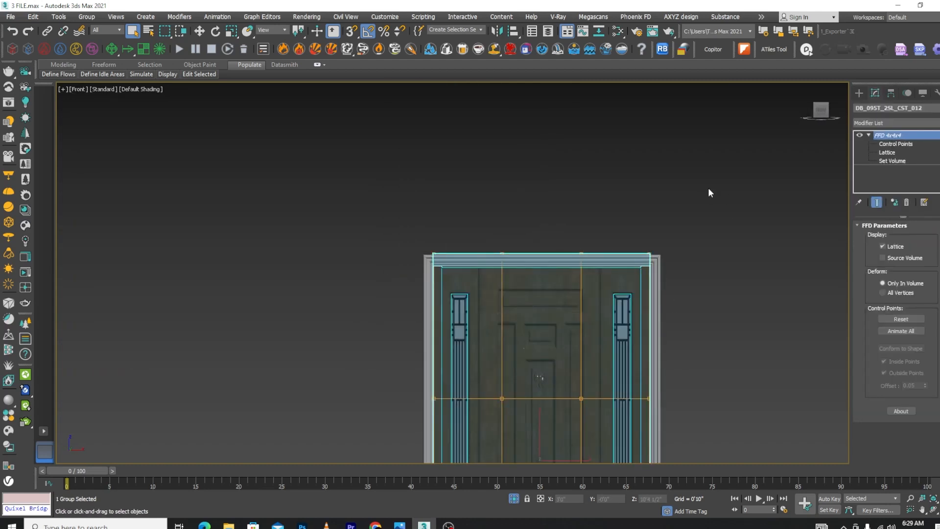
pyautogui.click(889, 144)
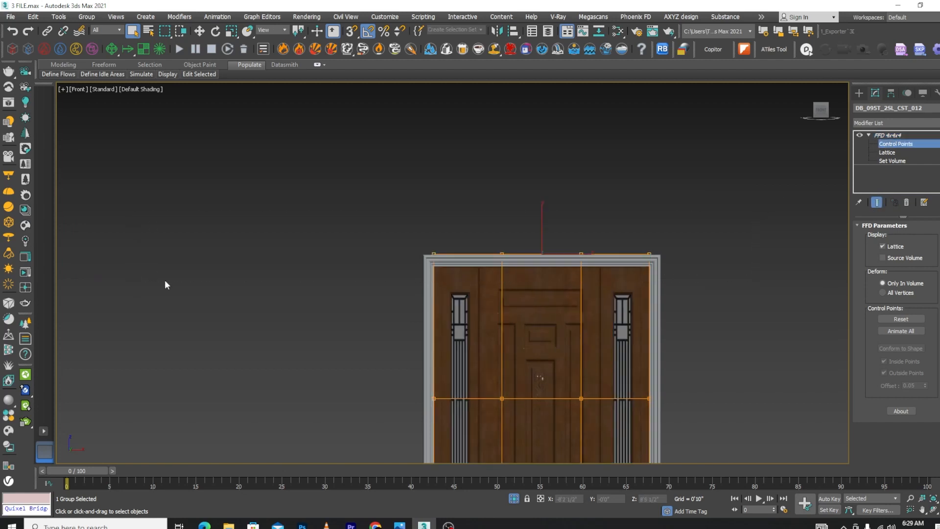
pyautogui.scroll(4, 509, 261)
pyautogui.press('w')
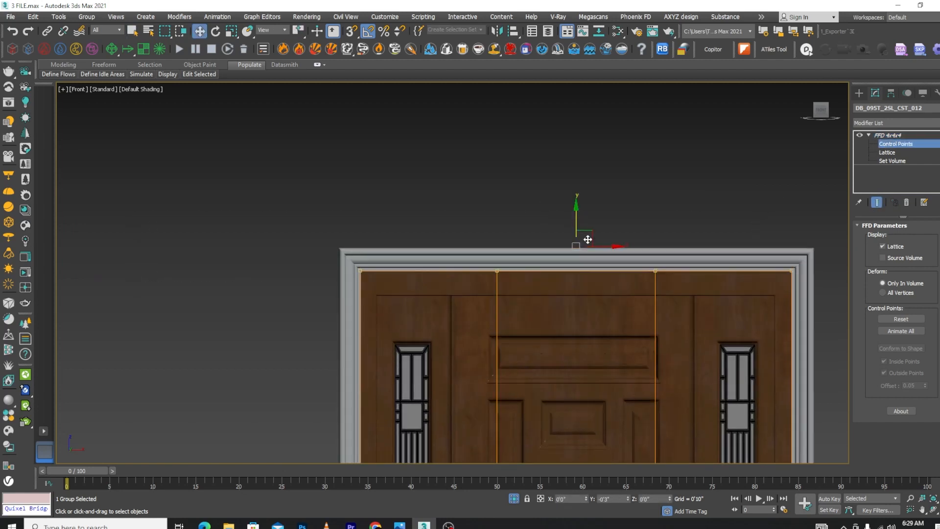
# Raise the bottom row of the door's FFD control points to align the door's base with the bottom of the frame
pyautogui.scroll(-4, 631, 304)
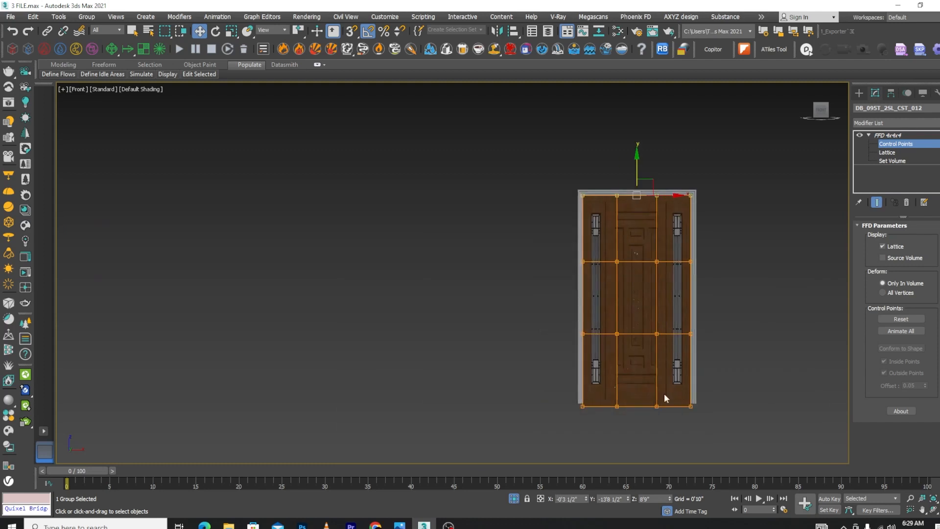
pyautogui.scroll(4, 716, 404)
pyautogui.moveTo(721, 402); pyautogui.dragTo(267, 439)
pyautogui.scroll(3, 558, 385)
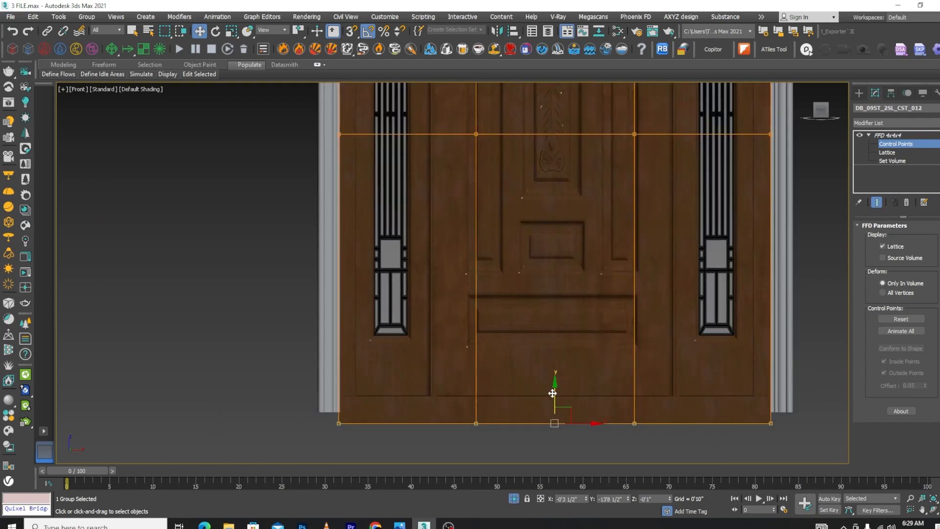
pyautogui.moveTo(552, 393); pyautogui.dragTo(553, 380)
pyautogui.scroll(-4, 582, 365)
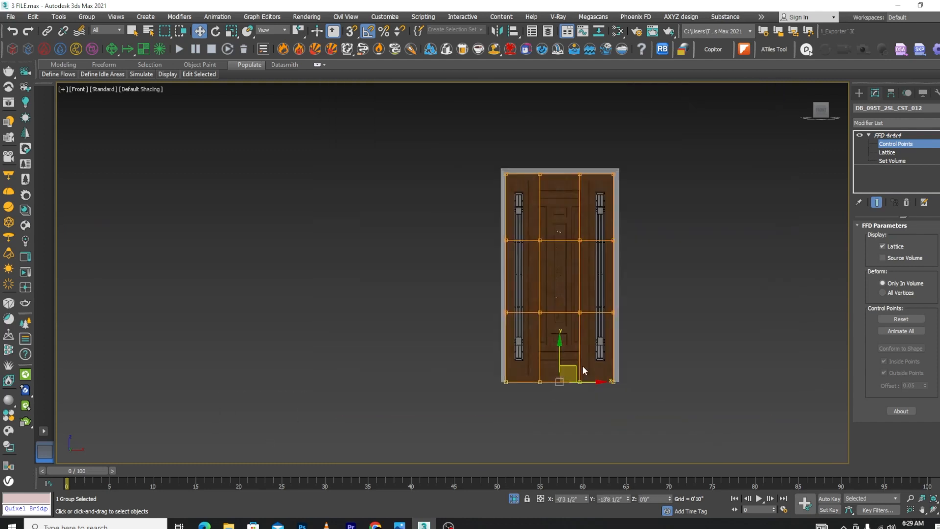
# Leave control point editing and nudge the whole door slightly forward along Y toward the frame's front face
pyautogui.keyDown('alt'); pyautogui.moveTo(582, 365); pyautogui.dragTo(678, 405, button='middle'); pyautogui.keyUp('alt')
pyautogui.scroll(3, 585, 384)
pyautogui.scroll(5, 662, 340)
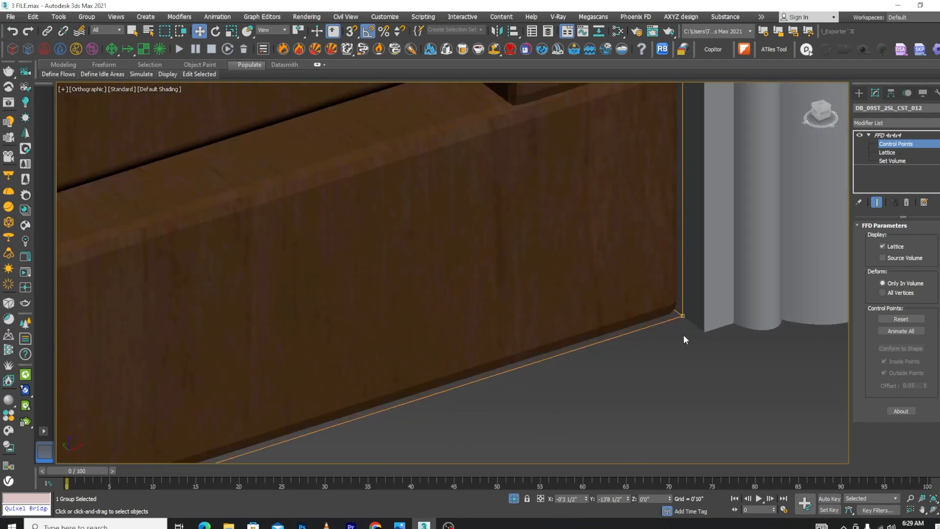
pyautogui.click(894, 136)
pyautogui.scroll(-8, 688, 375)
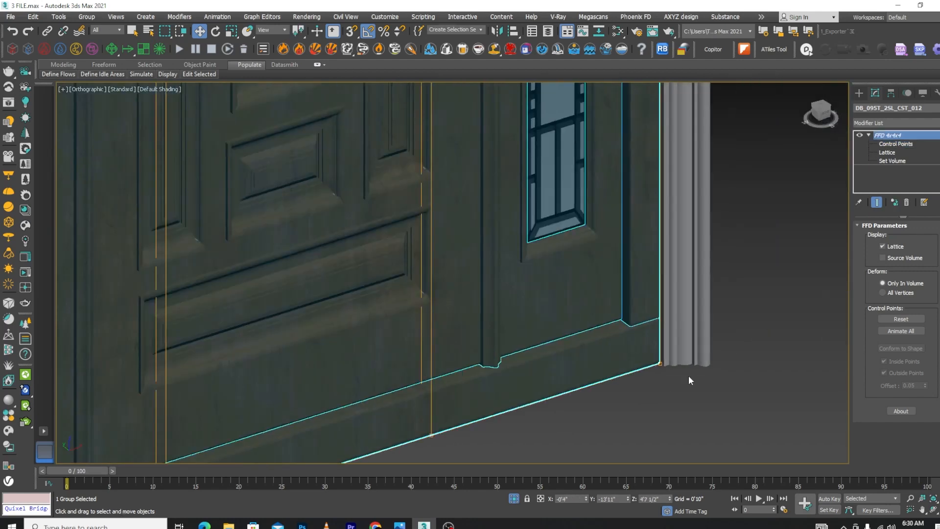
pyautogui.scroll(8, 665, 265)
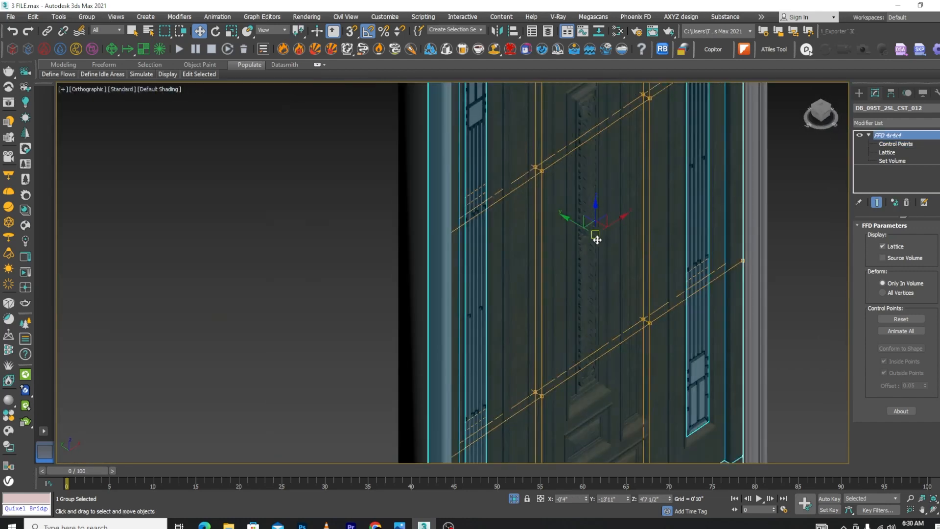
pyautogui.moveTo(576, 223); pyautogui.dragTo(579, 223)
pyautogui.scroll(-2, 719, 246)
# In wireframe with vertex snap, align the door's lower front corner to the right jamb's front corner, then restore shading and deselect
pyautogui.scroll(10, 749, 371)
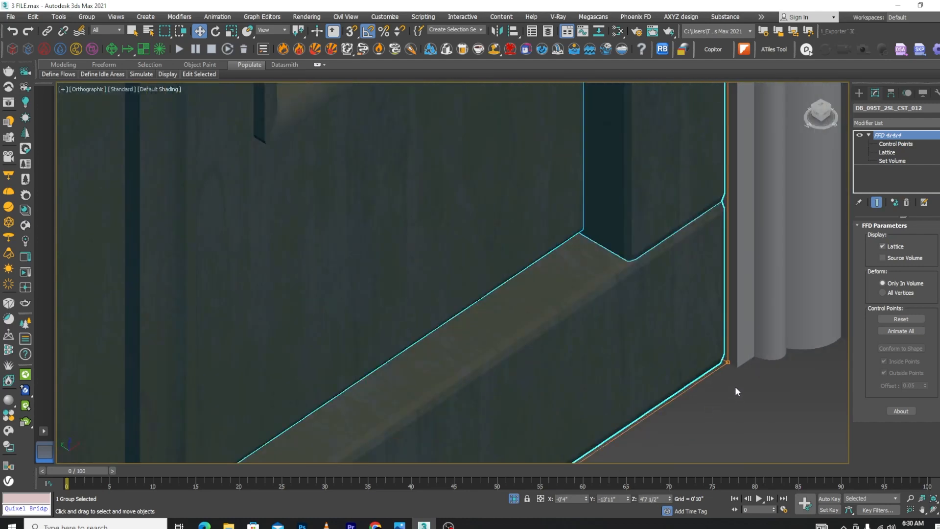
pyautogui.press('F3')
pyautogui.press('s')
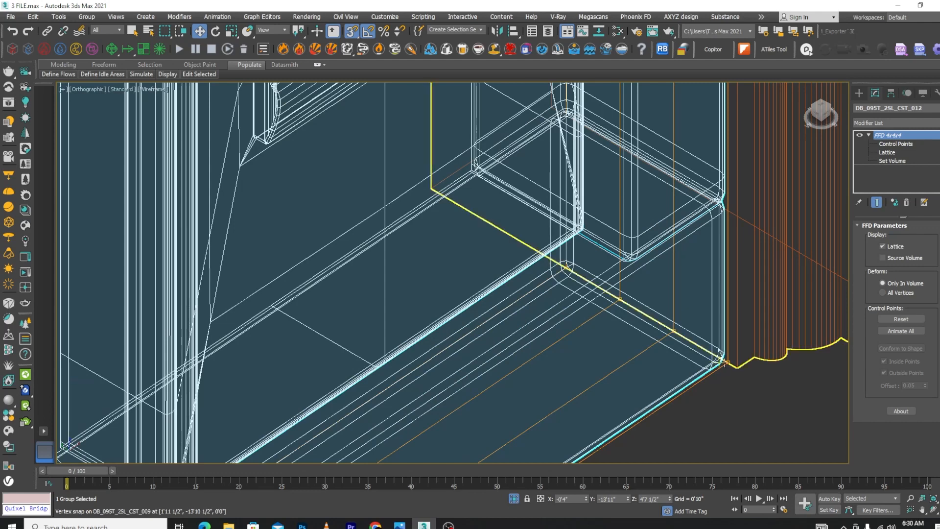
pyautogui.moveTo(720, 362); pyautogui.dragTo(739, 368)
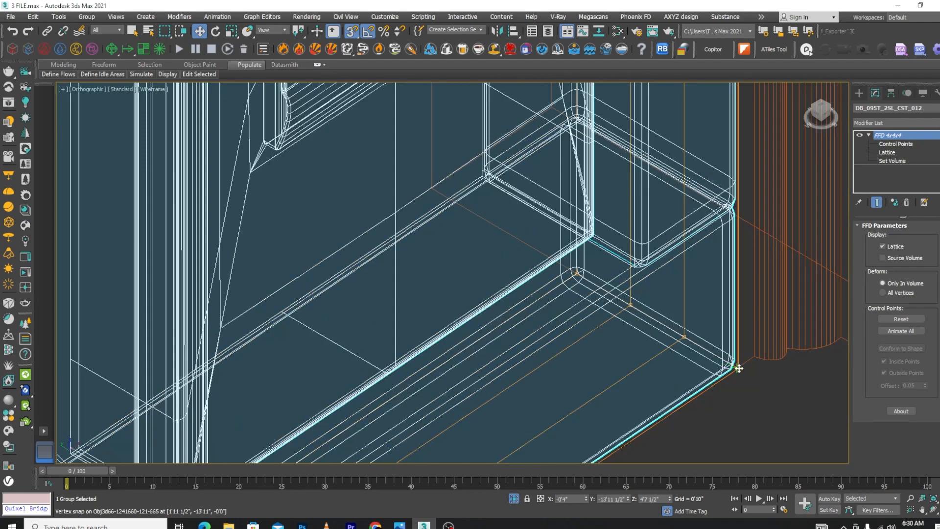
pyautogui.press('F3')
pyautogui.scroll(-8, 709, 366)
pyautogui.click(632, 296)
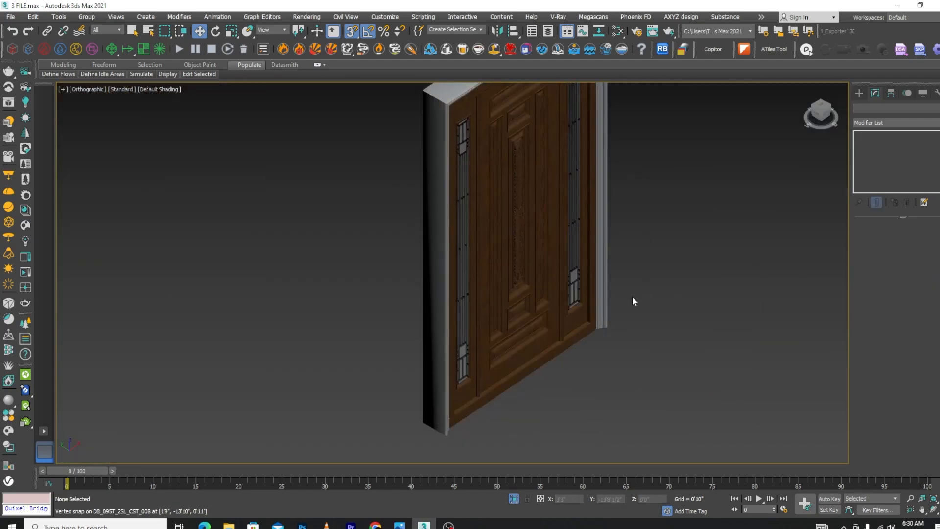
# End isolation of the entrance door and isolate only the parts of the loose single-door model standing beside the house
pyautogui.click(514, 499)
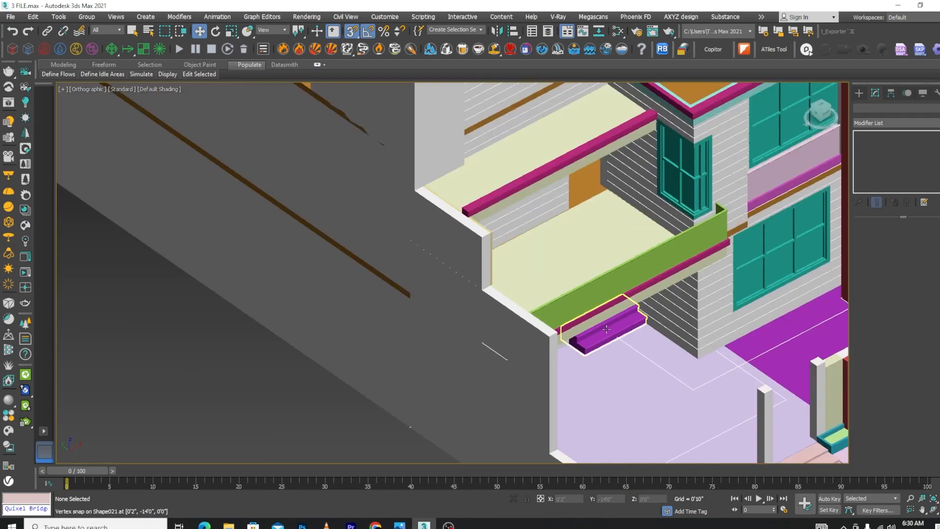
pyautogui.click(579, 264)
pyautogui.scroll(-5, 579, 265)
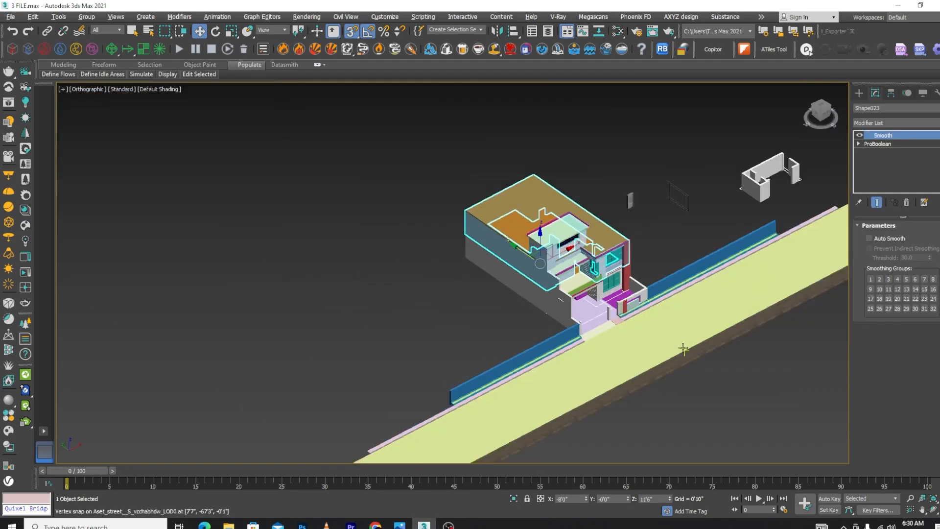
pyautogui.keyDown('alt'); pyautogui.moveTo(681, 348); pyautogui.dragTo(668, 323, button='middle'); pyautogui.keyUp('alt')
pyautogui.scroll(2, 683, 240)
pyautogui.keyDown('ctrl'); pyautogui.moveTo(684, 238); pyautogui.dragTo(651, 326); pyautogui.keyUp('ctrl')
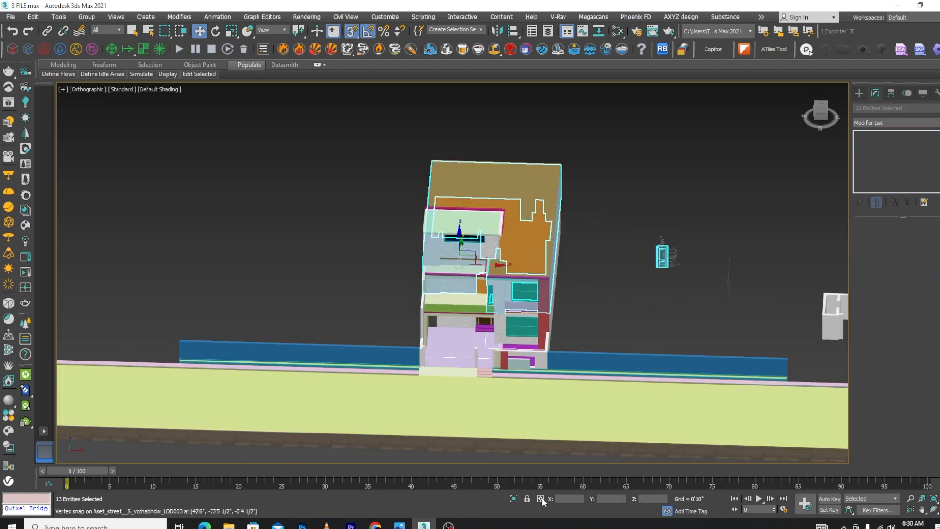
pyautogui.click(519, 500)
pyautogui.click(649, 340)
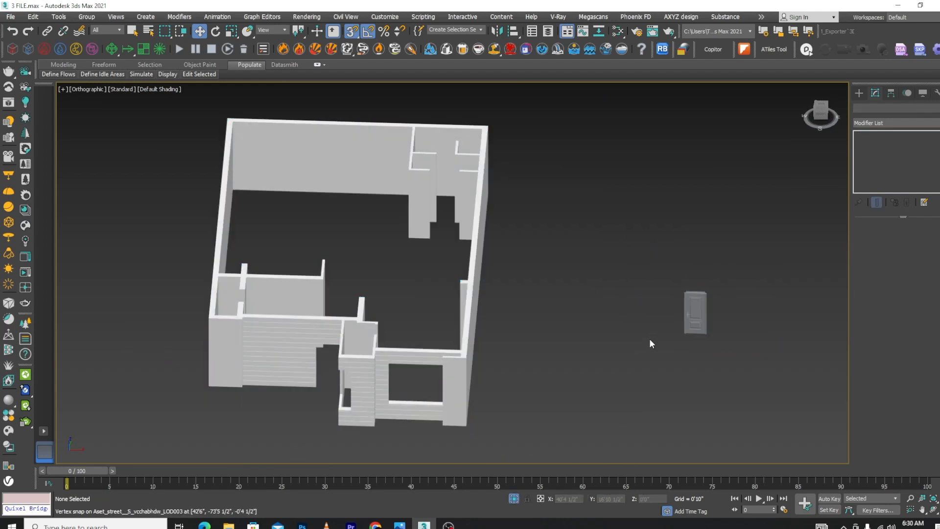
pyautogui.moveTo(745, 232); pyautogui.dragTo(612, 455)
pyautogui.click(514, 498)
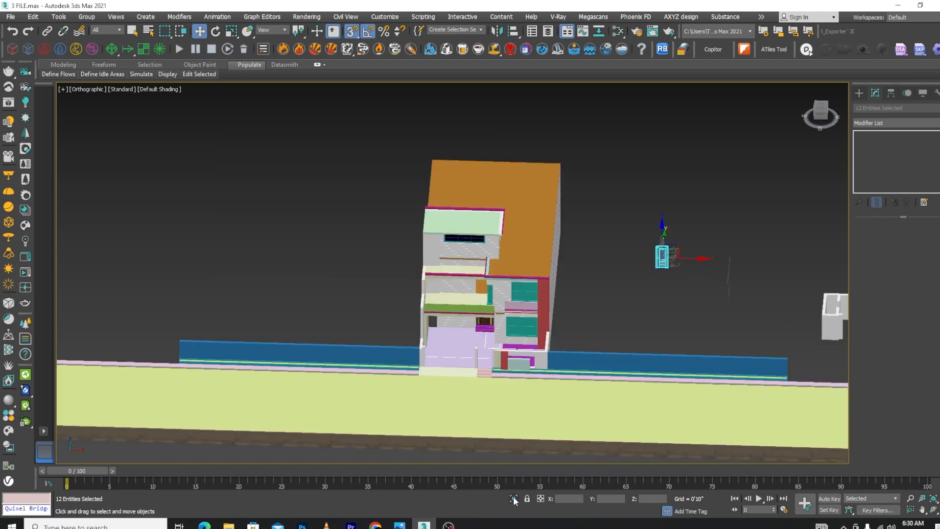
pyautogui.click(677, 326)
# Attach all listed door parts and groups to the frame mesh, matching material IDs to material and condensing them
pyautogui.click(533, 273)
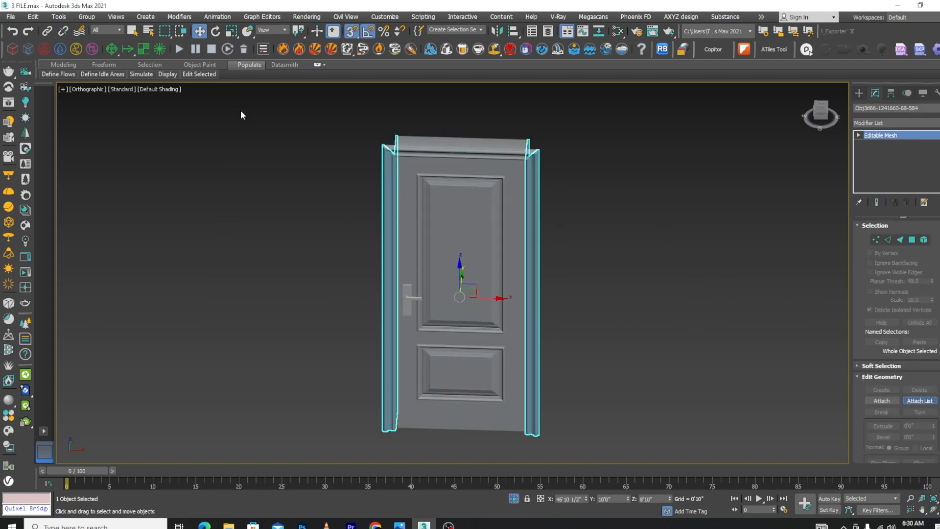
pyautogui.click(48, 71)
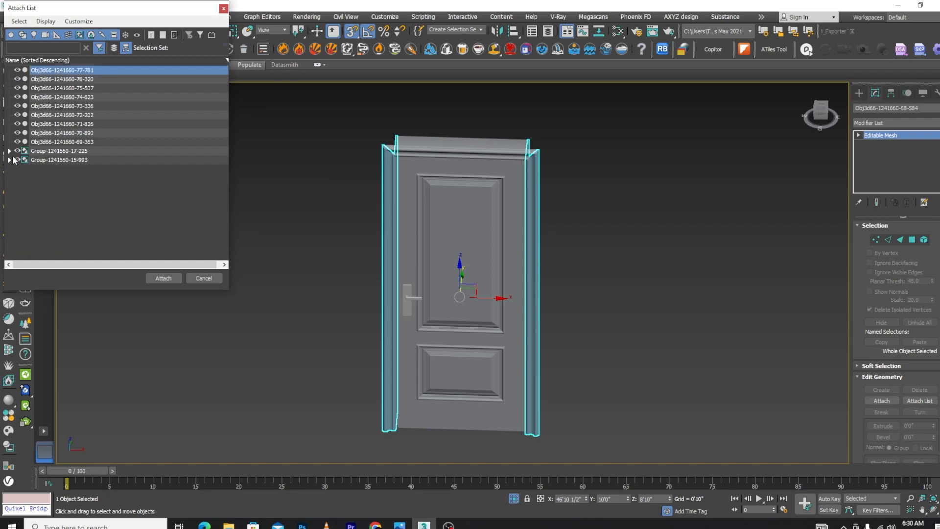
pyautogui.click(9, 151)
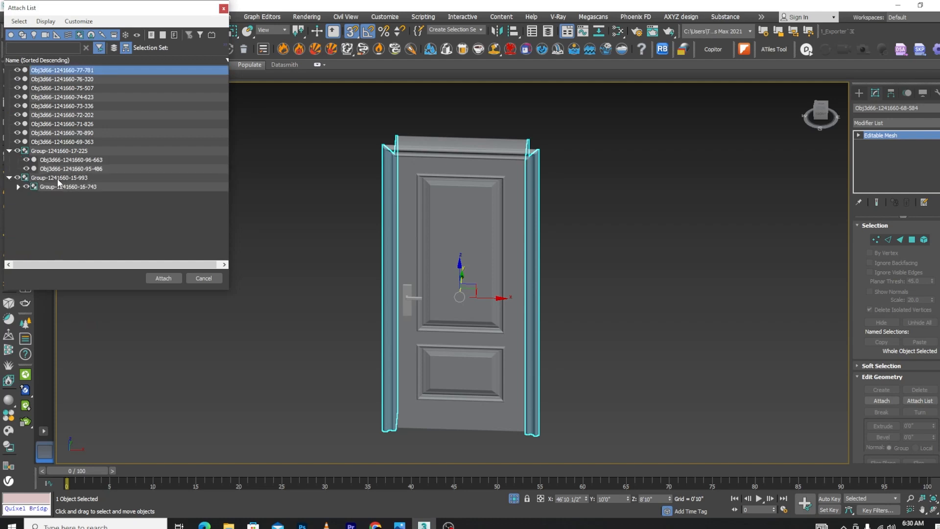
pyautogui.keyDown('shift'); pyautogui.click(58, 187); pyautogui.keyUp('shift')
pyautogui.click(163, 278)
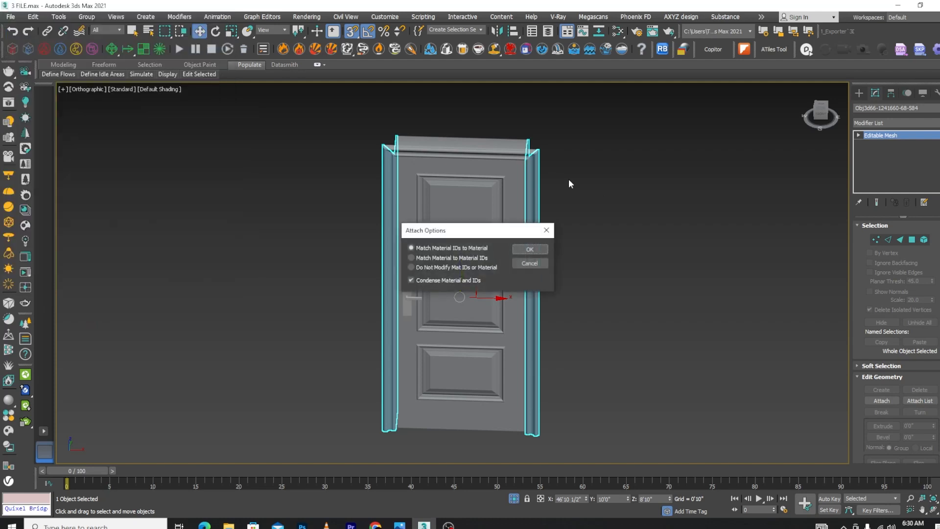
pyautogui.click(544, 250)
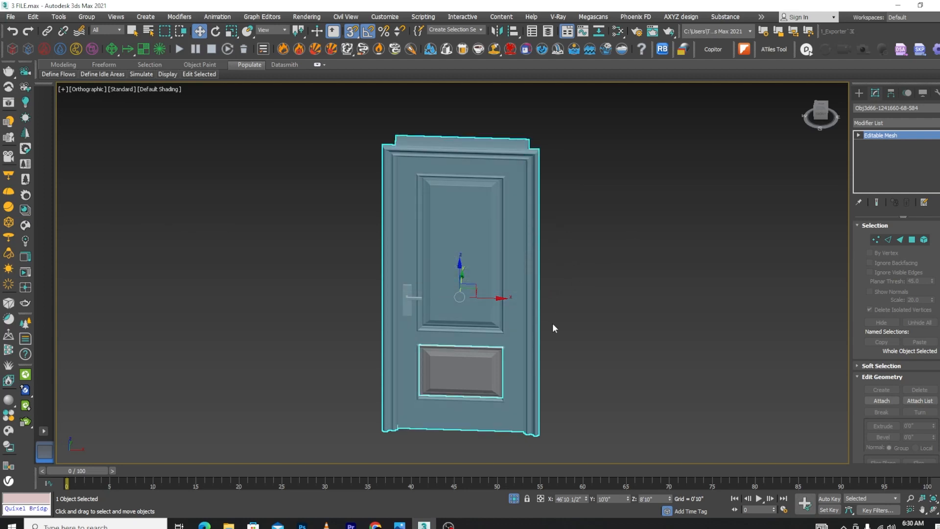
# Attach the remaining lower panel and its trim to the door mesh, accepting the same material ID matching
pyautogui.click(891, 399)
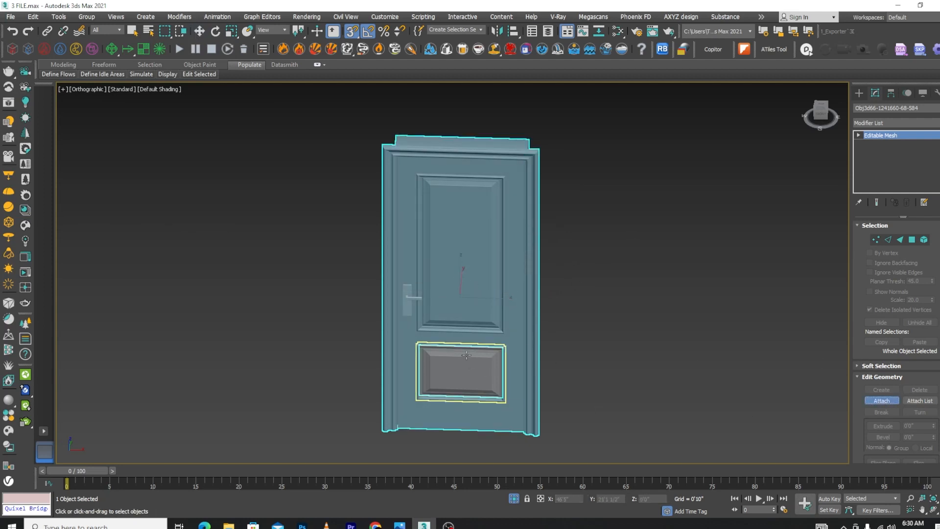
pyautogui.click(500, 398)
pyautogui.click(529, 250)
pyautogui.scroll(6, 519, 338)
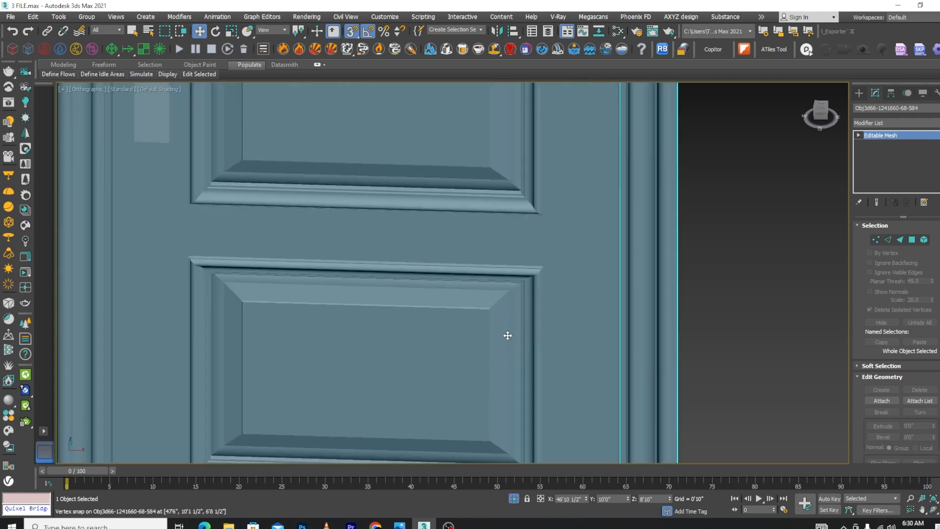
pyautogui.click(879, 399)
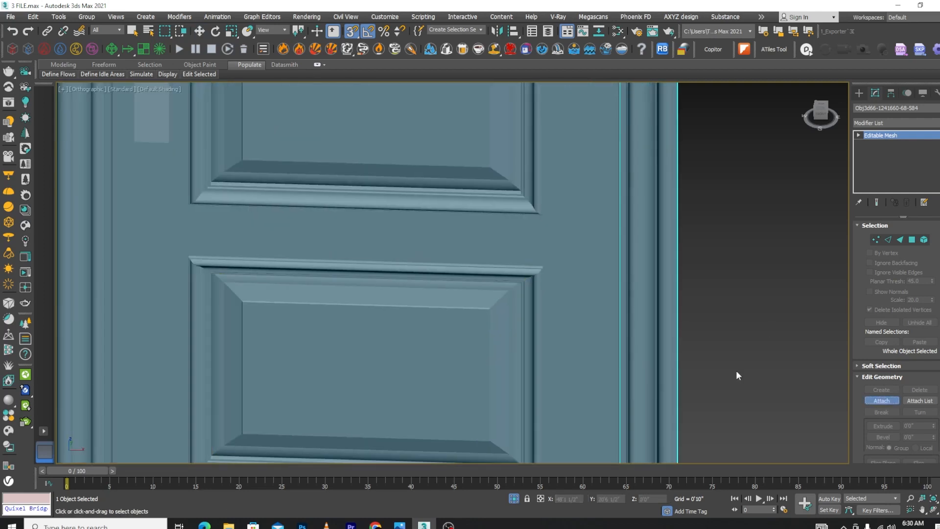
pyautogui.click(521, 269)
pyautogui.click(530, 250)
pyautogui.scroll(-7, 537, 198)
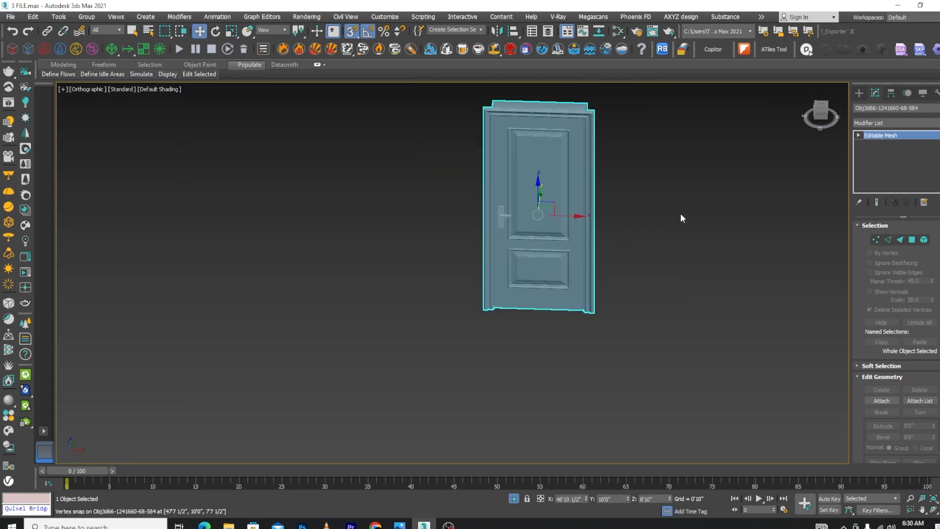
# End isolation, add the first-floor wall to the door selection, and isolate both in the Front view
pyautogui.rightClick(697, 221)
pyautogui.click(637, 280)
pyautogui.click(638, 284)
pyautogui.click(552, 217)
pyautogui.press('f')
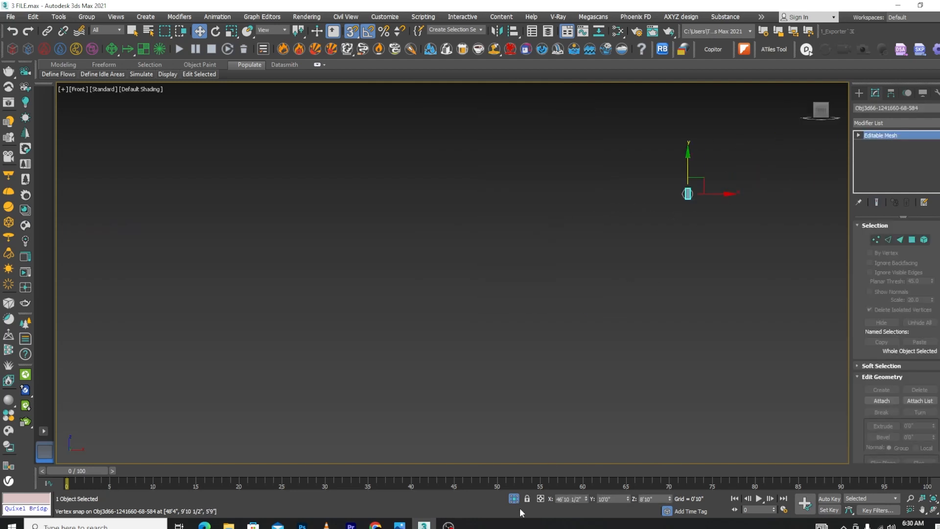
pyautogui.click(513, 498)
pyautogui.scroll(8, 604, 154)
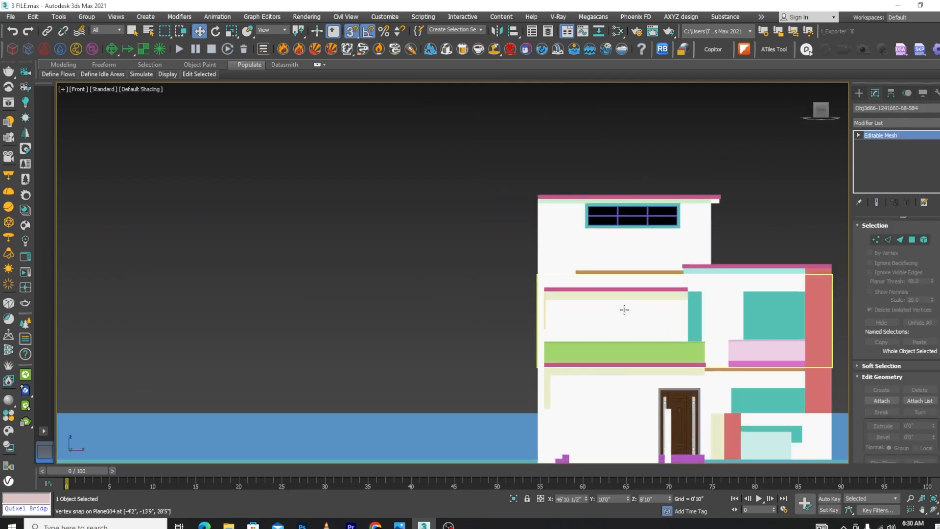
pyautogui.scroll(-5, 630, 270)
pyautogui.keyDown('alt'); pyautogui.moveTo(630, 269); pyautogui.dragTo(672, 349, button='middle'); pyautogui.keyUp('alt')
pyautogui.scroll(3, 673, 350)
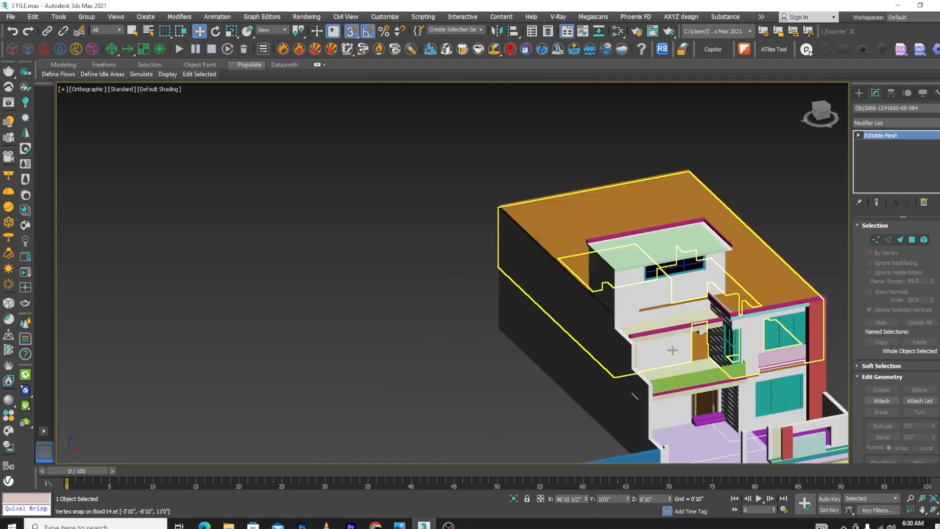
pyautogui.keyDown('ctrl'); pyautogui.click(672, 350); pyautogui.keyUp('ctrl')
pyautogui.click(513, 498)
pyautogui.press('f')
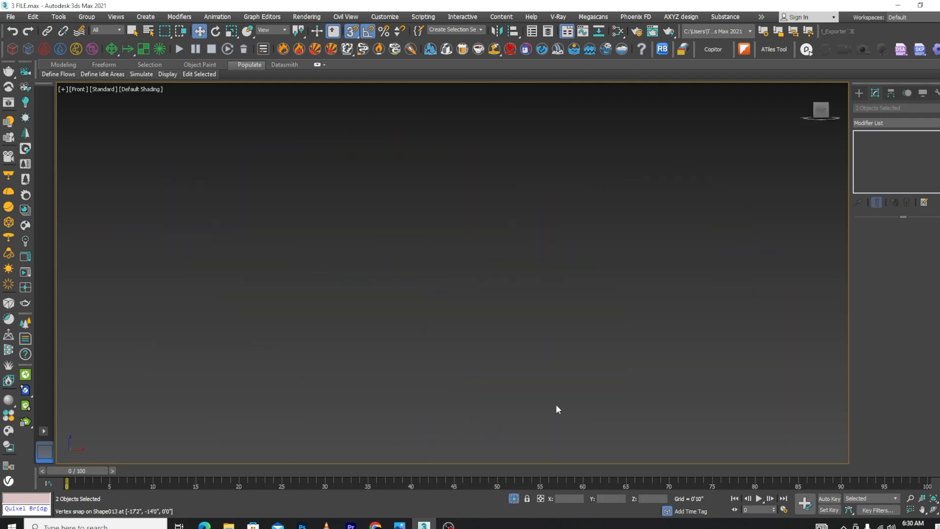
# In the Front view, move the door along X to the wall's doorway and raise it onto the first-floor base level
pyautogui.click(788, 198)
pyautogui.moveTo(808, 194); pyautogui.dragTo(730, 319)
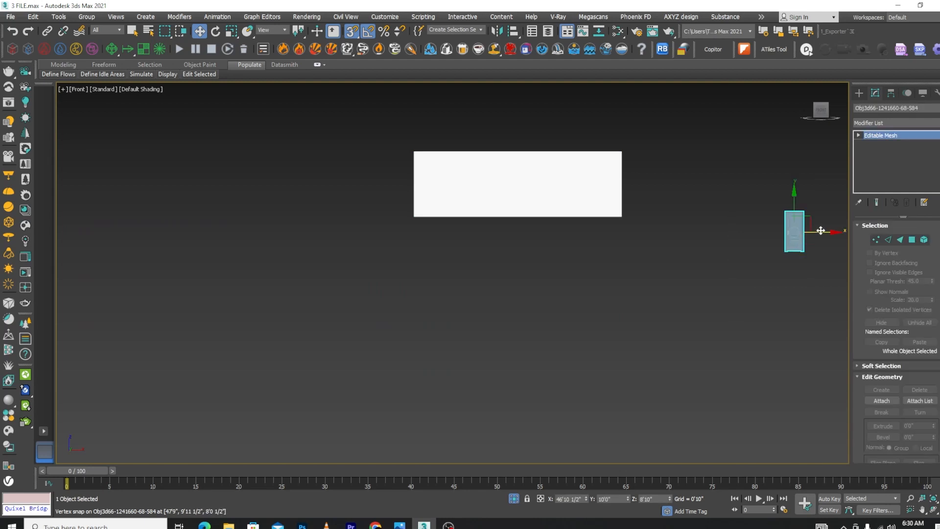
pyautogui.moveTo(794, 252); pyautogui.dragTo(519, 255)
pyautogui.press('F3')
pyautogui.scroll(6, 524, 210)
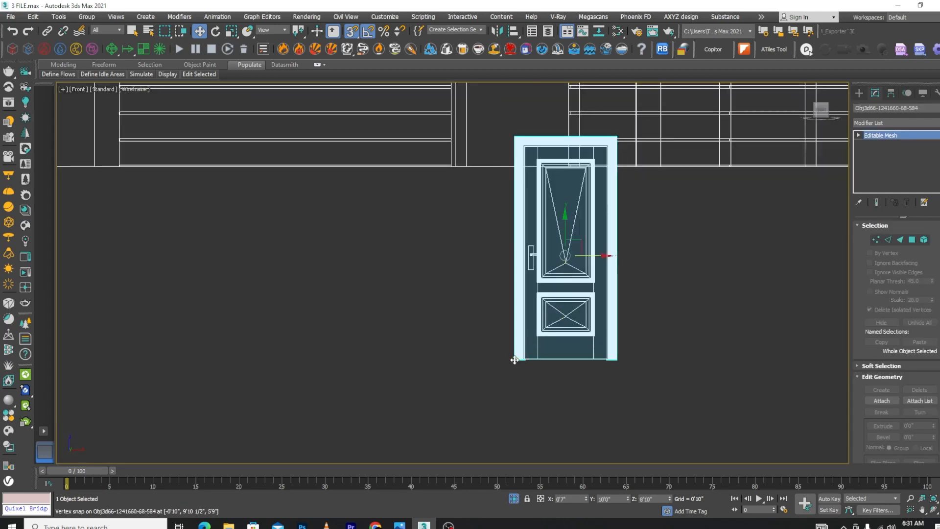
pyautogui.moveTo(514, 359); pyautogui.dragTo(466, 361)
pyautogui.moveTo(514, 226); pyautogui.dragTo(526, 66)
pyautogui.scroll(2, 492, 185)
pyautogui.moveTo(488, 225); pyautogui.dragTo(459, 168)
# In the Top view, move the door along Y to the front wall and snap its right casing corner to the opening's right edge
pyautogui.press('t')
pyautogui.scroll(-6, 642, 215)
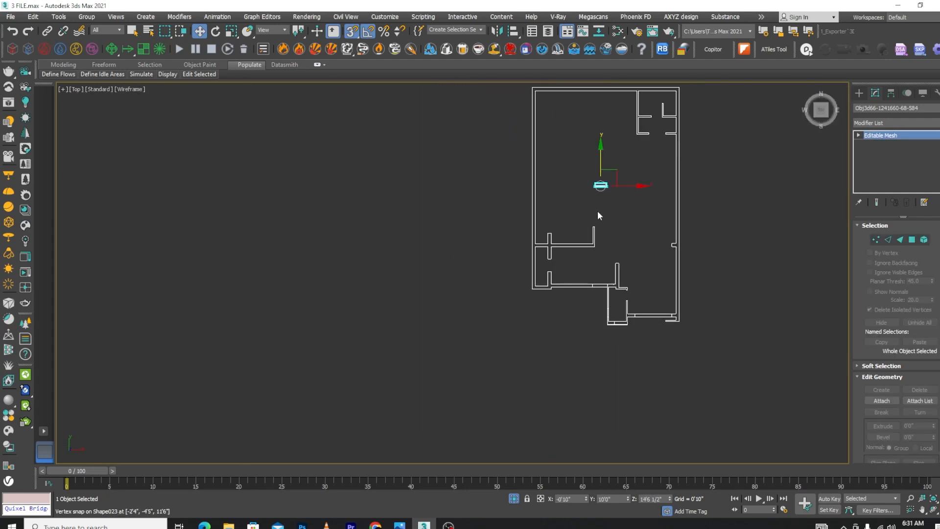
pyautogui.scroll(3, 597, 209)
pyautogui.moveTo(603, 128); pyautogui.dragTo(425, 310)
pyautogui.scroll(5, 596, 375)
pyautogui.scroll(5, 577, 302)
pyautogui.scroll(-4, 426, 310)
pyautogui.scroll(4, 597, 309)
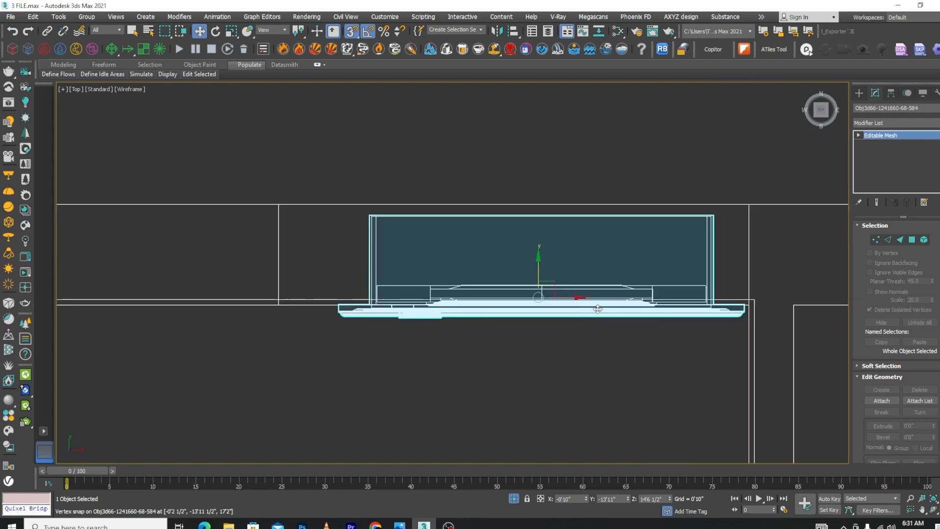
pyautogui.moveTo(745, 309)
pyautogui.mouseDown()
pyautogui.moveTo(762, 310)
pyautogui.moveTo(551, 311)
pyautogui.moveTo(603, 332)
pyautogui.moveTo(607, 313)
pyautogui.moveTo(595, 300)
pyautogui.moveTo(739, 313)
pyautogui.mouseUp()
pyautogui.scroll(3, 762, 311)
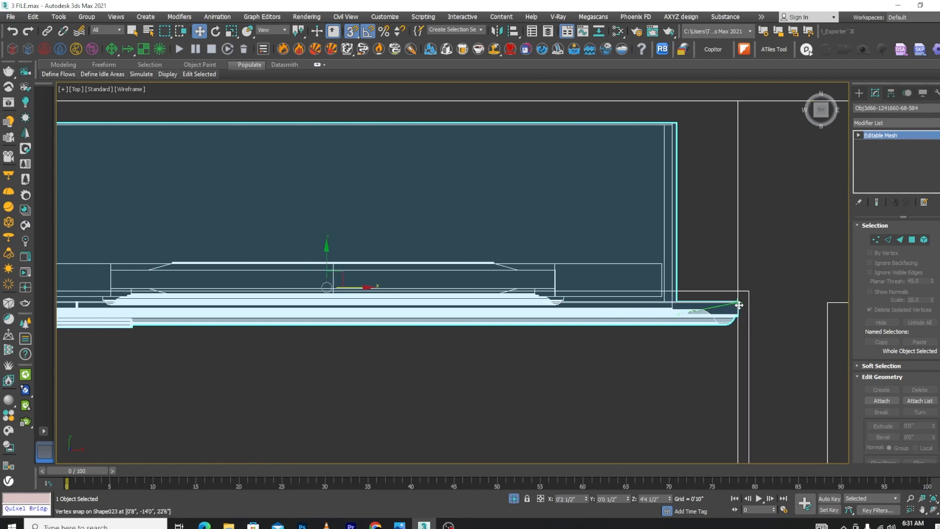
pyautogui.scroll(-3, 739, 308)
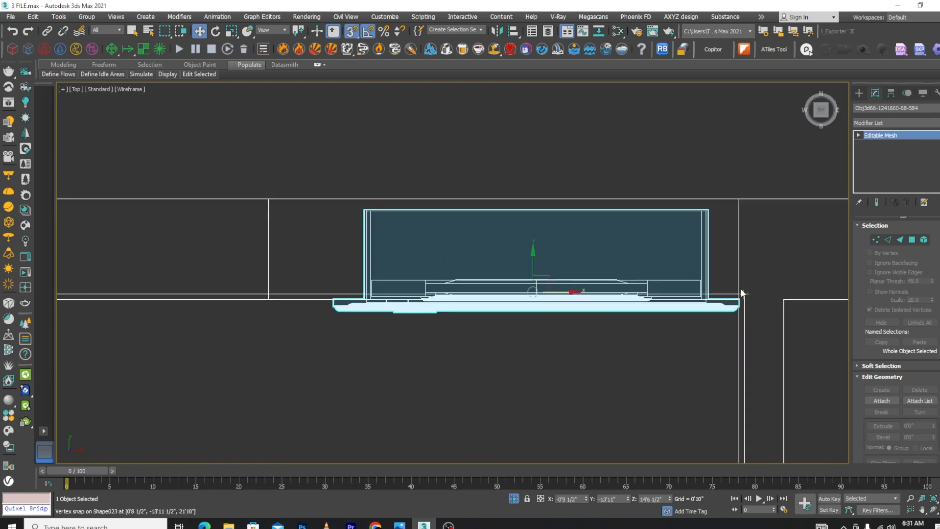
# Move the vertices of the door's left side along X to the opening's left edge to widen the door
pyautogui.click(875, 239)
pyautogui.moveTo(224, 484); pyautogui.dragTo(223, 484)
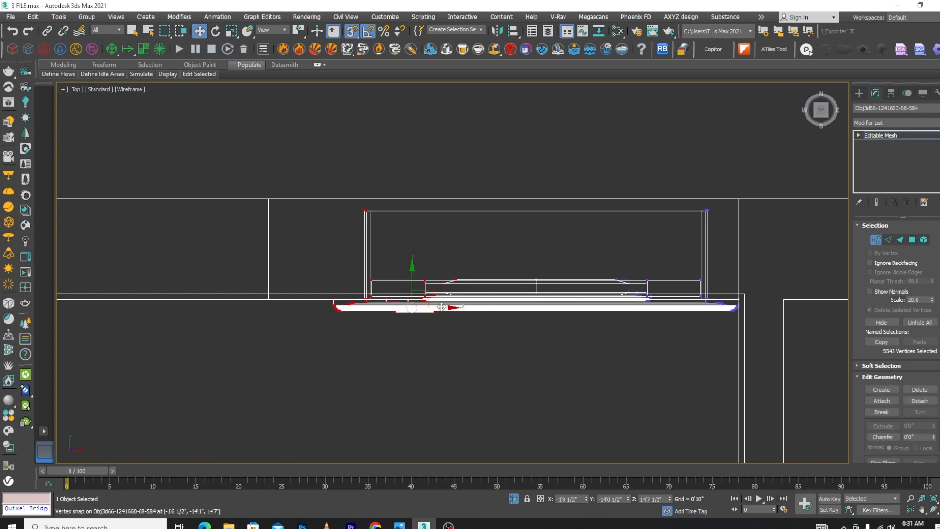
pyautogui.moveTo(441, 308); pyautogui.dragTo(254, 307)
pyautogui.scroll(3, 274, 292)
# In the Front view, snap the door's top vertices up to the opening's upper edge and restore shading
pyautogui.press('f')
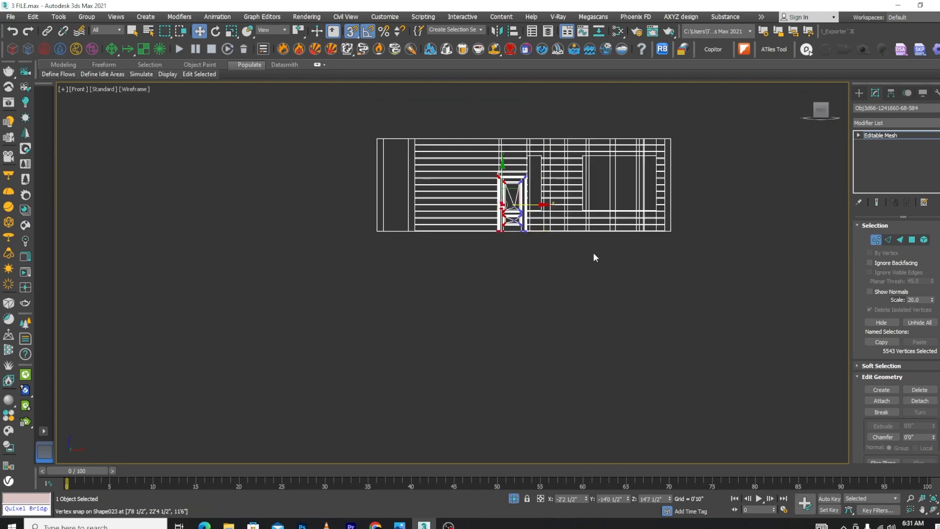
pyautogui.scroll(6, 511, 173)
pyautogui.moveTo(331, 220); pyautogui.dragTo(331, 220)
pyautogui.scroll(4, 518, 193)
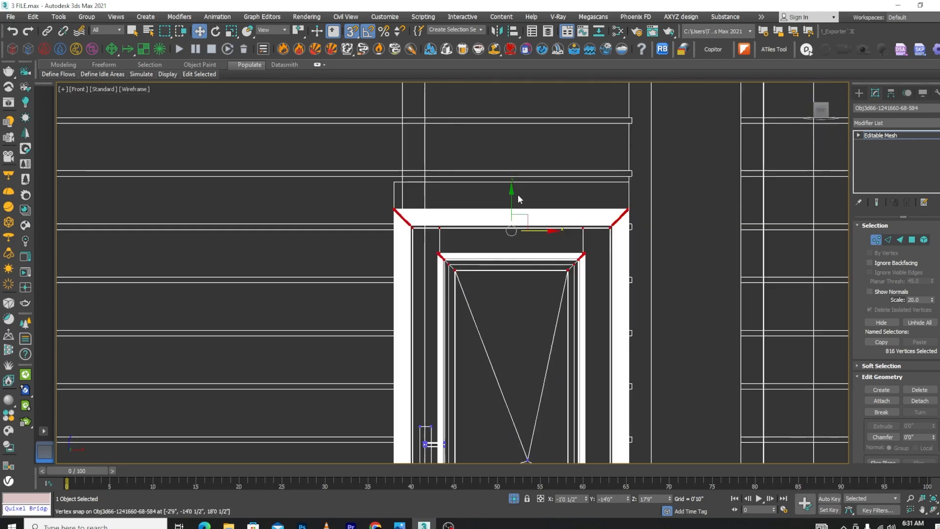
pyautogui.scroll(4, 609, 193)
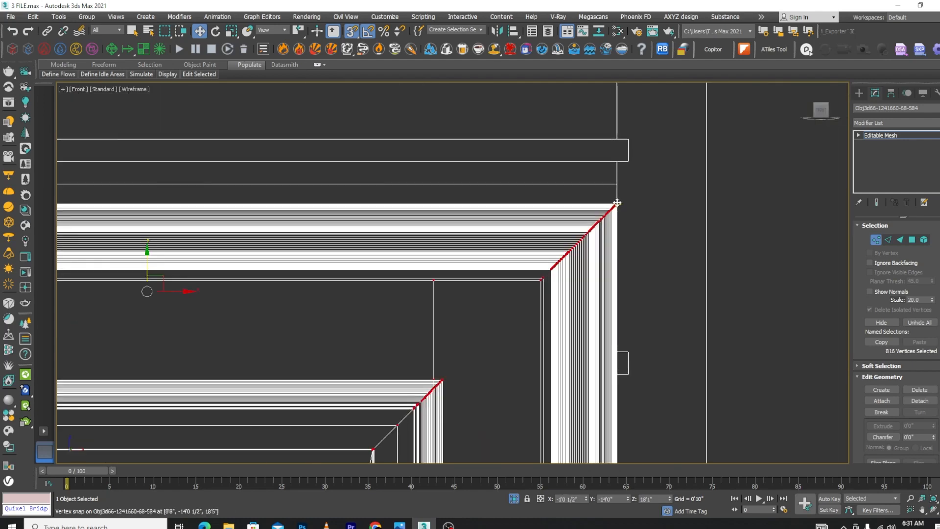
pyautogui.moveTo(616, 204); pyautogui.dragTo(627, 169)
pyautogui.press('F3')
pyautogui.scroll(-8, 629, 181)
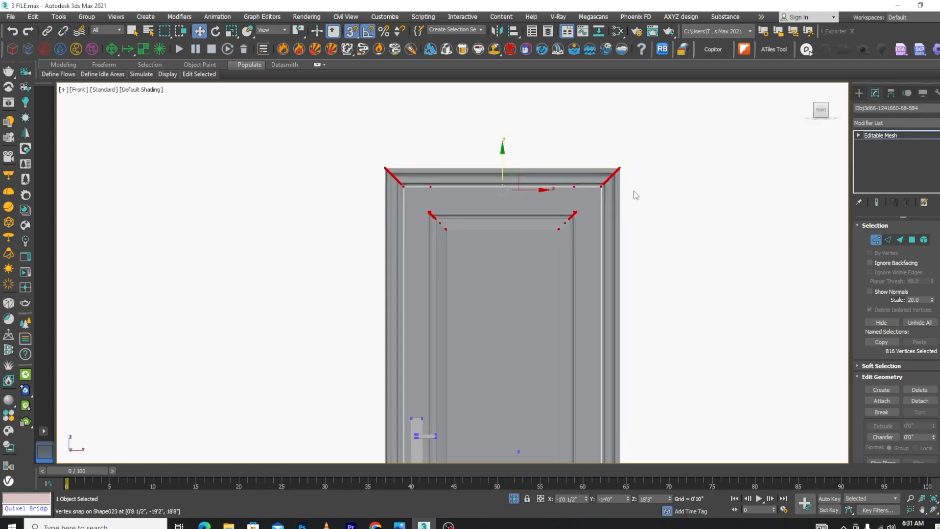
# Check the door's fit in the wall, leave vertex editing, deselect the door, and end isolation
pyautogui.scroll(3, 592, 225)
pyautogui.scroll(-3, 621, 291)
pyautogui.keyDown('alt'); pyautogui.moveTo(622, 291); pyautogui.dragTo(592, 231, button='middle'); pyautogui.keyUp('alt')
pyautogui.scroll(5, 591, 231)
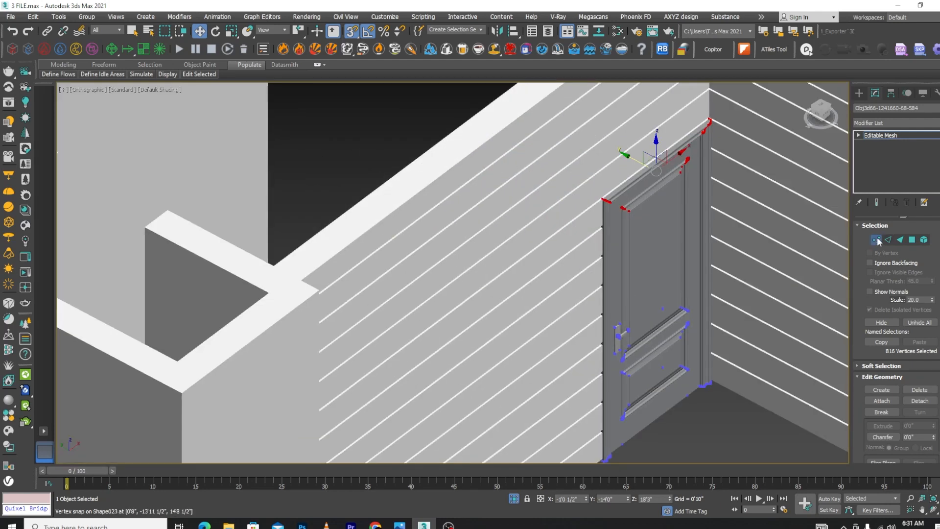
pyautogui.scroll(-5, 606, 325)
pyautogui.click(573, 437)
pyautogui.click(514, 498)
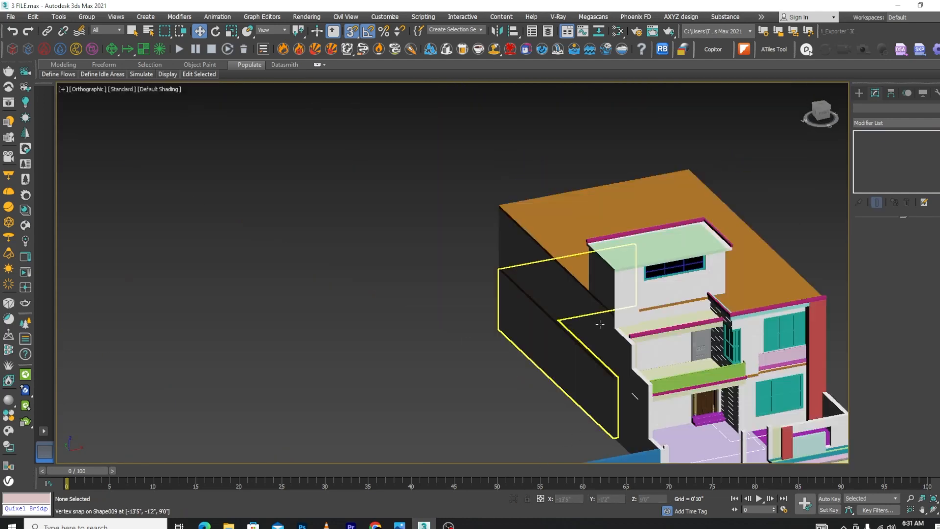
# Isolate the extruded gate pillars at the front boundary of the house
pyautogui.scroll(-4, 676, 356)
pyautogui.scroll(6, 498, 132)
pyautogui.scroll(-6, 498, 131)
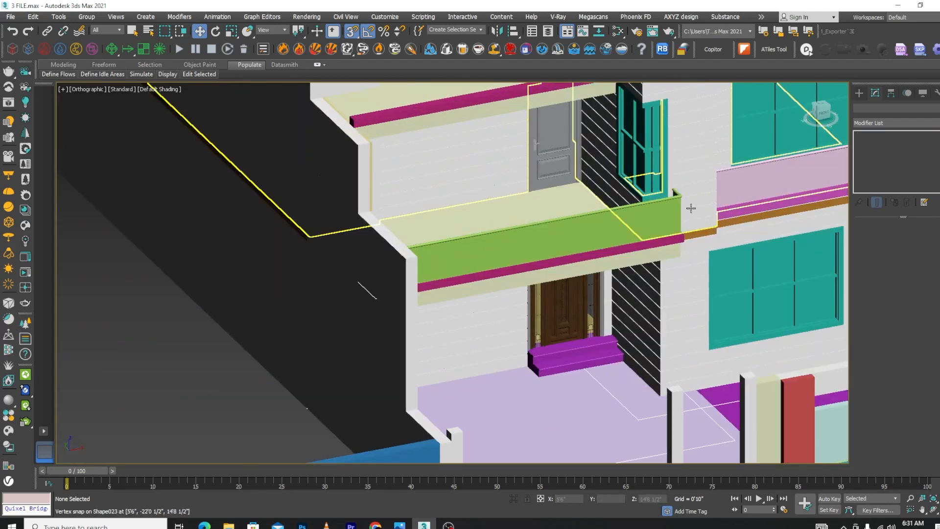
pyautogui.scroll(5, 497, 293)
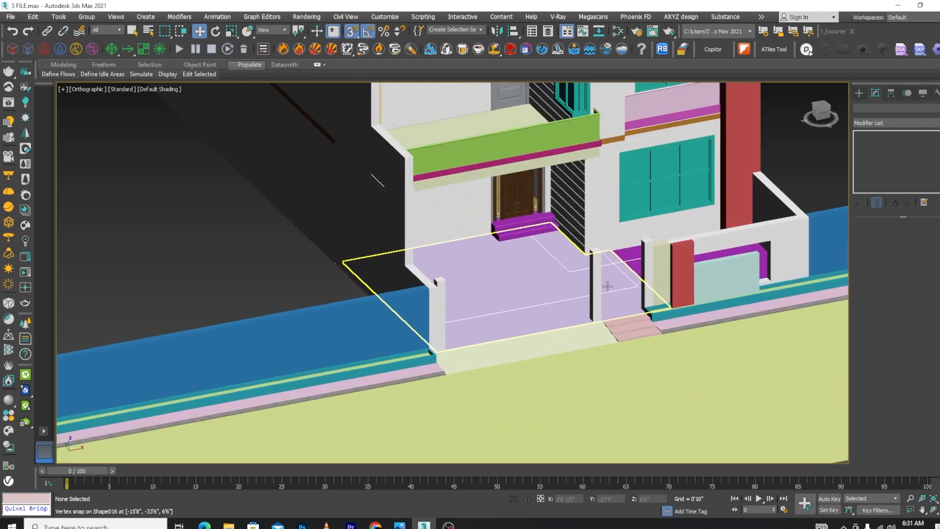
pyautogui.click(599, 294)
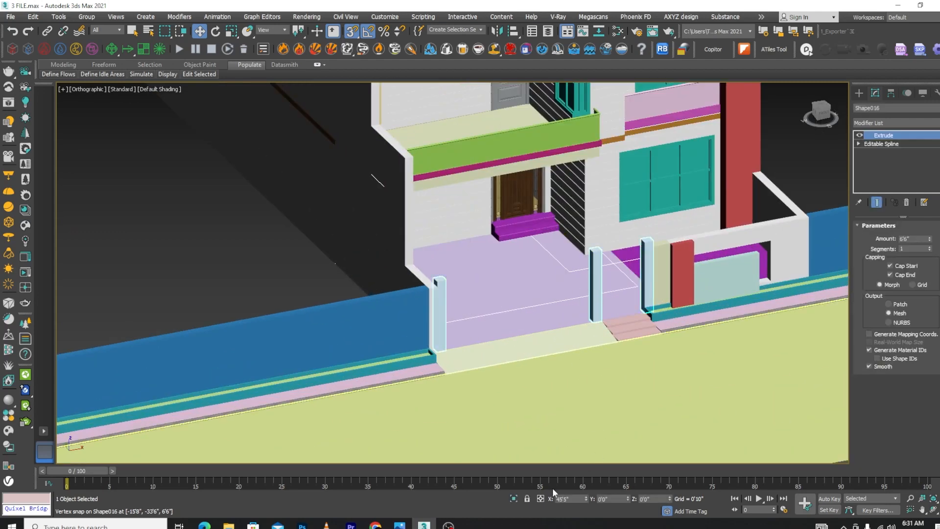
pyautogui.click(513, 498)
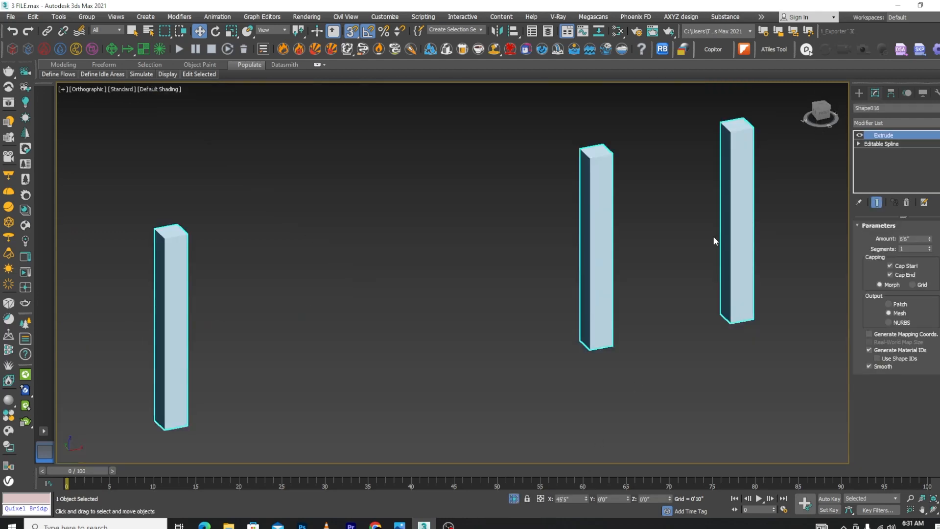
# Paste the saved gate panels from Copitor slot 1 into the scene and dismiss the Scene Converter
pyautogui.click(713, 49)
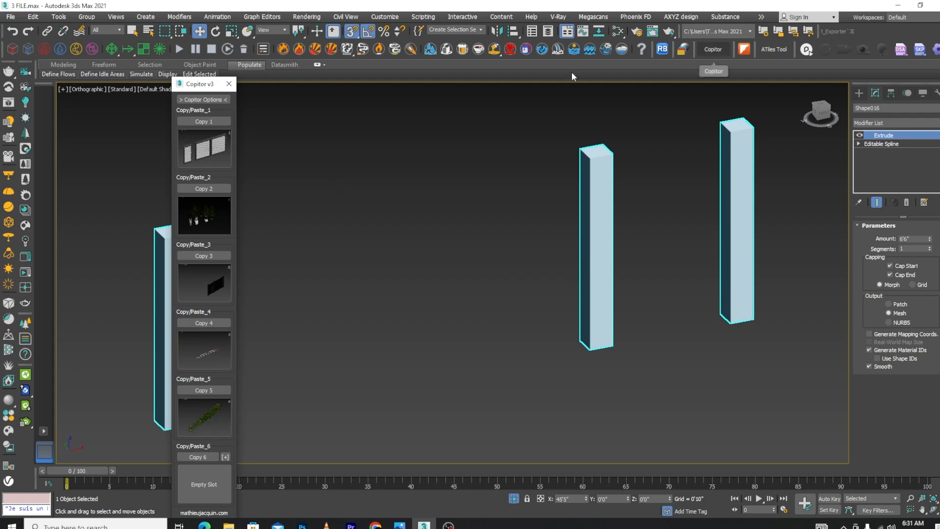
pyautogui.click(206, 149)
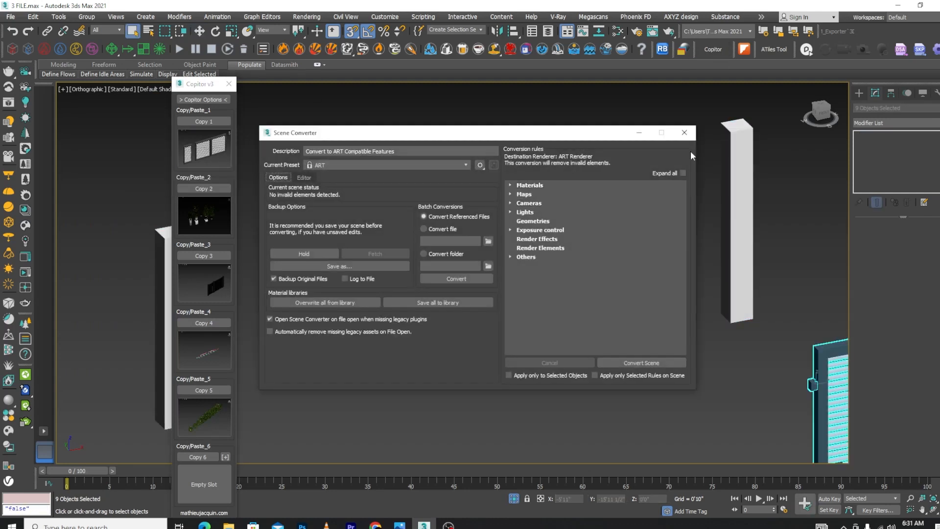
pyautogui.click(684, 133)
pyautogui.scroll(-5, 617, 255)
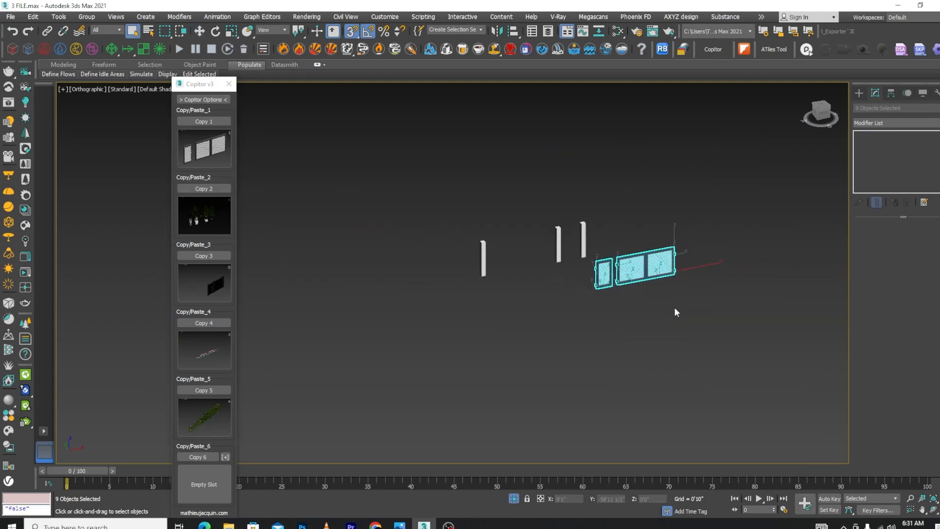
# Try mirroring the pasted gate panels about the Y axis in the Top view without cloning them
pyautogui.press('t')
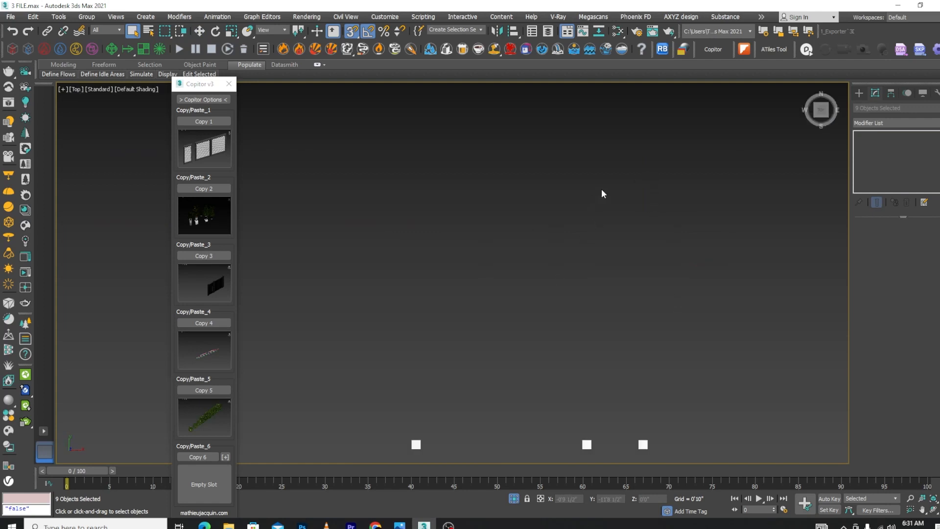
pyautogui.scroll(-3, 659, 224)
pyautogui.scroll(5, 685, 359)
pyautogui.scroll(-2, 437, 285)
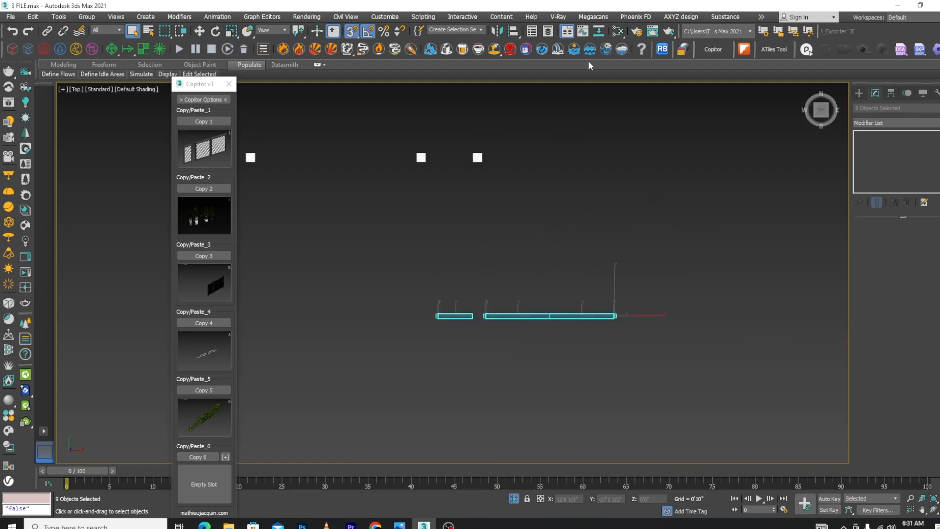
pyautogui.click(497, 31)
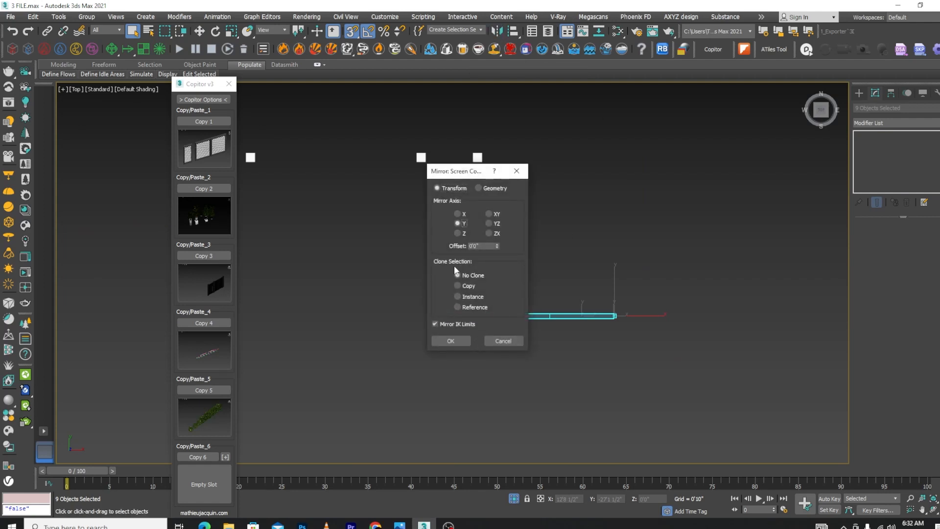
pyautogui.click(451, 341)
# Mirror the gate panels about the Y axis a second time, again with No Clone
pyautogui.keyDown('alt'); pyautogui.moveTo(543, 352); pyautogui.dragTo(565, 278, button='middle'); pyautogui.keyUp('alt')
pyautogui.press('w')
pyautogui.scroll(2, 609, 313)
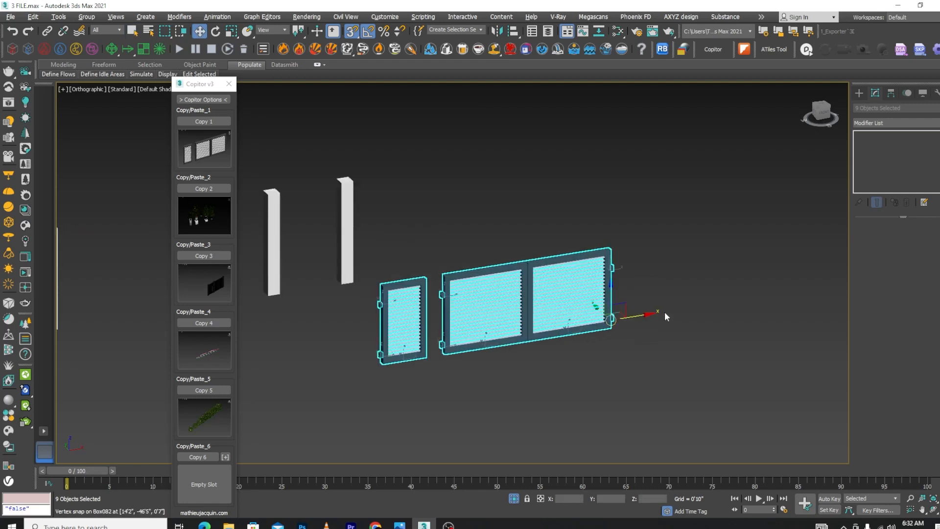
pyautogui.click(499, 31)
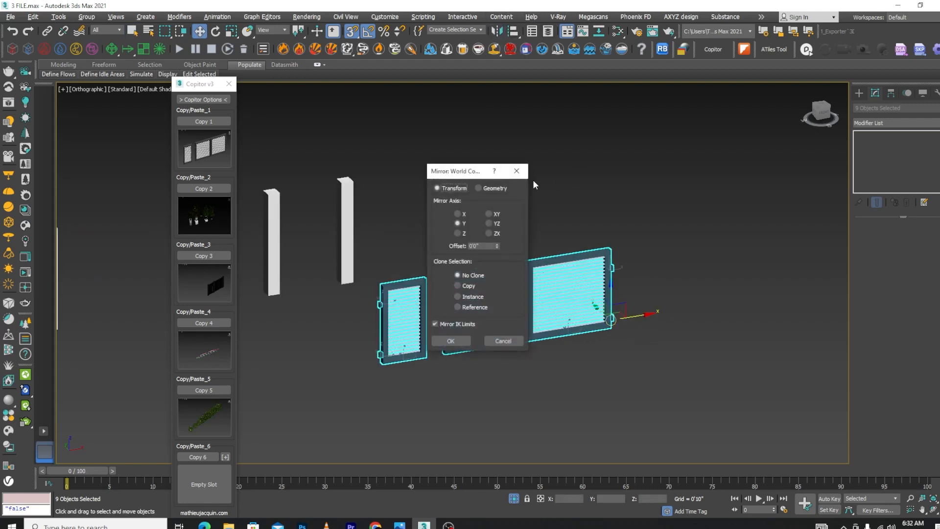
pyautogui.click(457, 233)
pyautogui.click(457, 223)
pyautogui.click(450, 340)
pyautogui.scroll(-2, 566, 239)
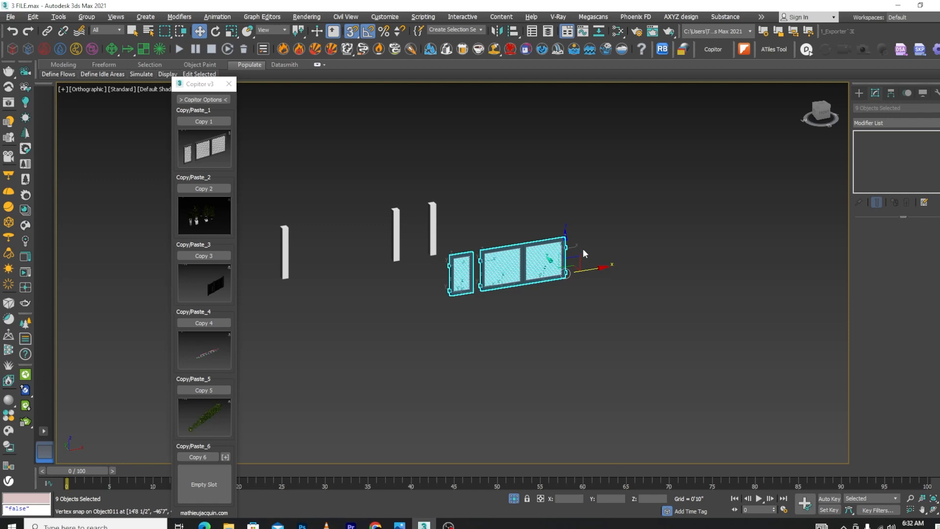
# Rotate the gate panels 180° about Z and move them in the Top view into line with the pillars
pyautogui.press('e')
pyautogui.moveTo(527, 294); pyautogui.dragTo(499, 282)
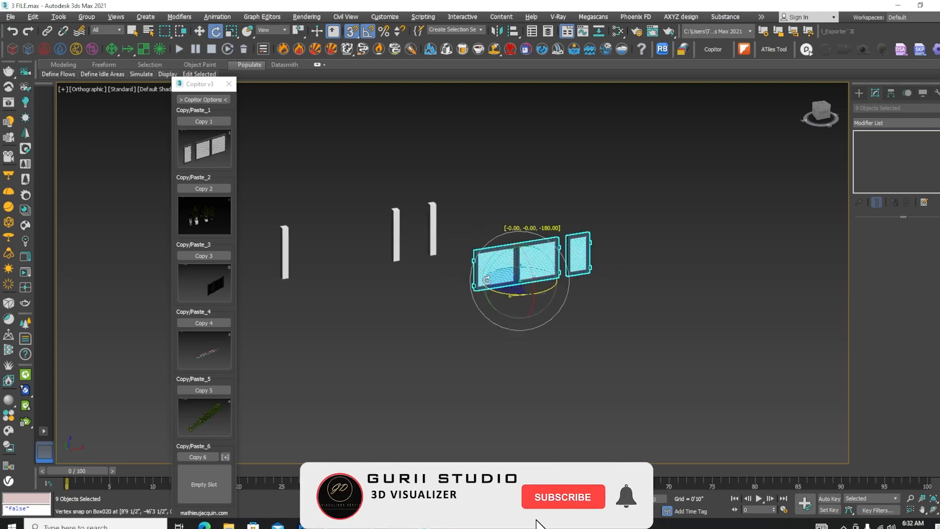
pyautogui.press('t')
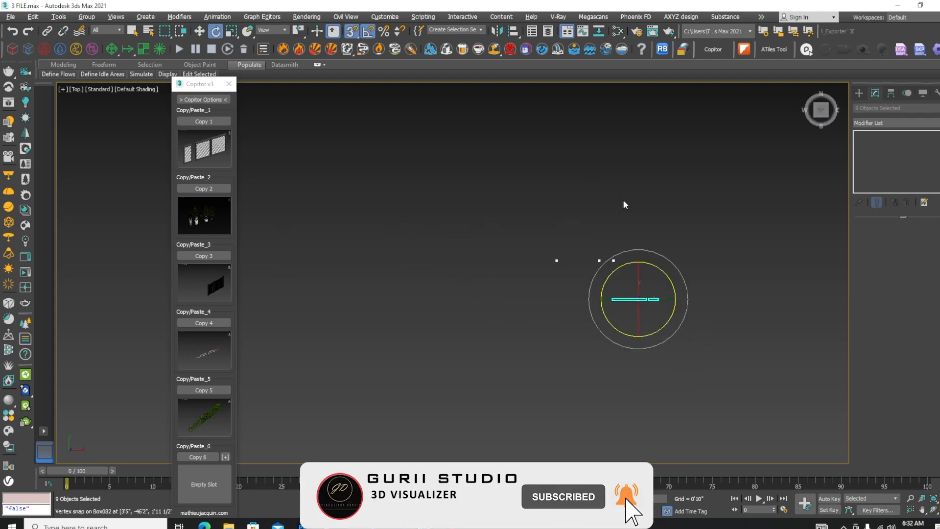
pyautogui.scroll(3, 638, 325)
pyautogui.press('w')
pyautogui.scroll(-2, 641, 306)
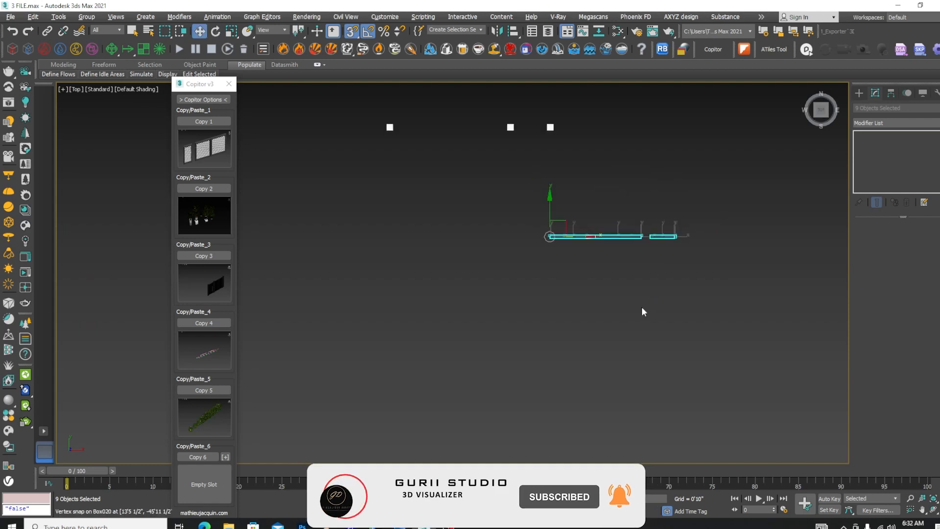
pyautogui.scroll(2, 607, 279)
pyautogui.scroll(-2, 572, 251)
pyautogui.moveTo(572, 252); pyautogui.dragTo(419, 174)
# Snap the wide gate's outer hinge along X to the inner face of the first pillar and check the other end
pyautogui.scroll(4, 416, 171)
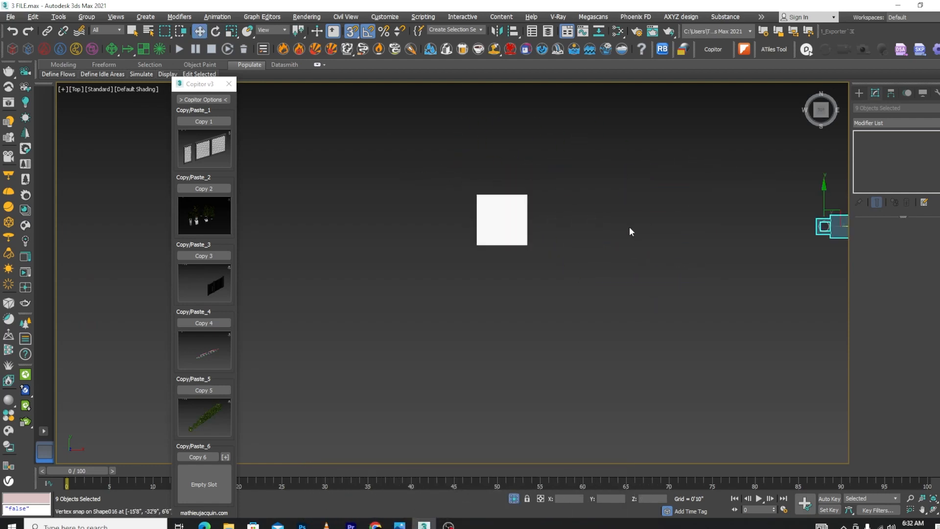
pyautogui.moveTo(814, 233); pyautogui.dragTo(531, 243)
pyautogui.scroll(-5, 494, 195)
pyautogui.scroll(5, 493, 195)
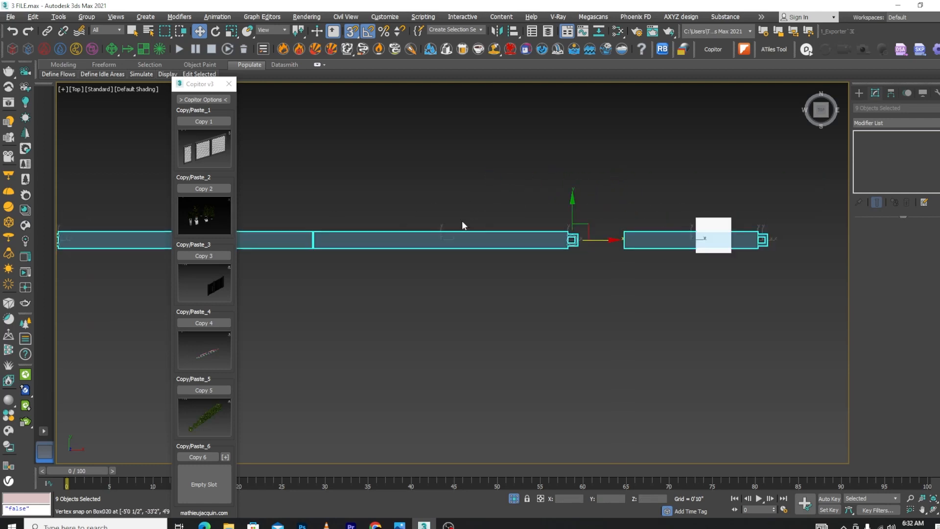
pyautogui.scroll(-2, 464, 220)
pyautogui.scroll(4, 601, 189)
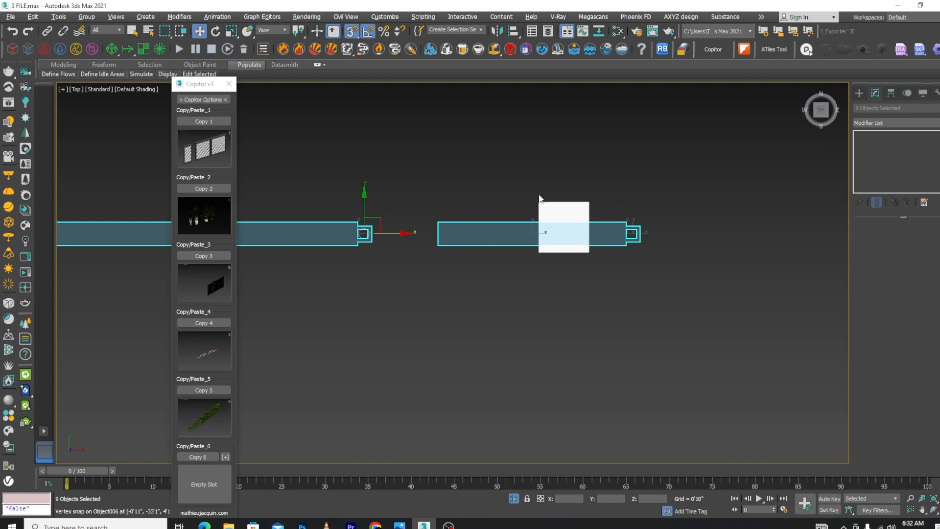
# Select the small gate with its hinges, excluding the pillar, and snap it along X against the outermost pillar
pyautogui.click(524, 162)
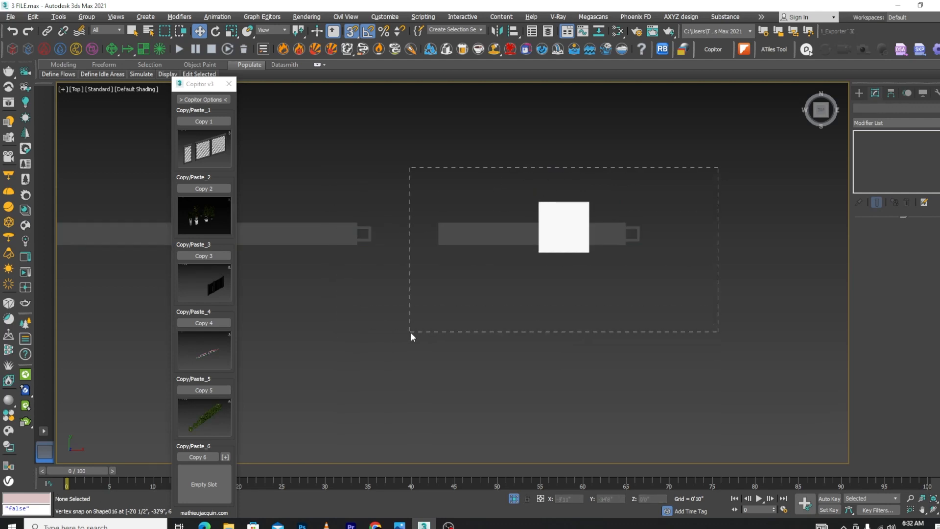
pyautogui.moveTo(411, 334); pyautogui.dragTo(411, 333)
pyautogui.keyDown('alt'); pyautogui.click(553, 217); pyautogui.keyUp('alt')
pyautogui.scroll(-3, 408, 244)
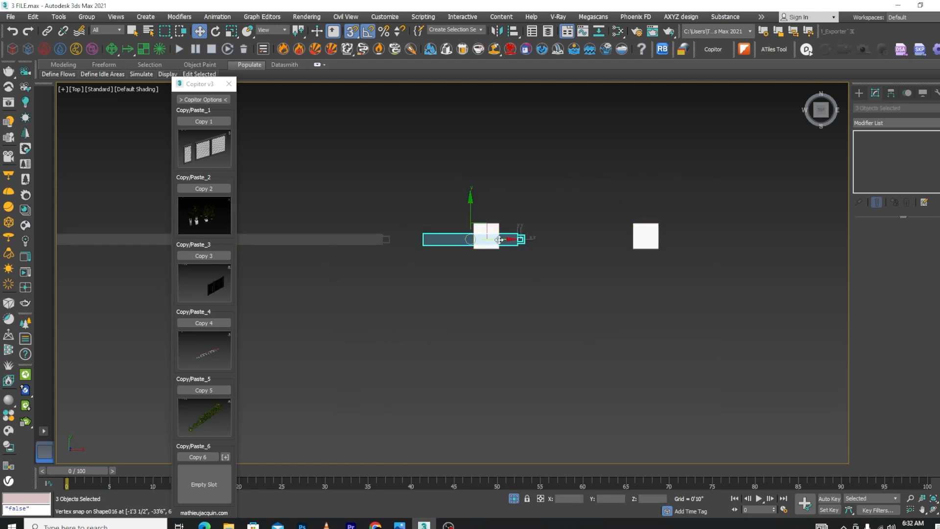
pyautogui.scroll(4, 612, 239)
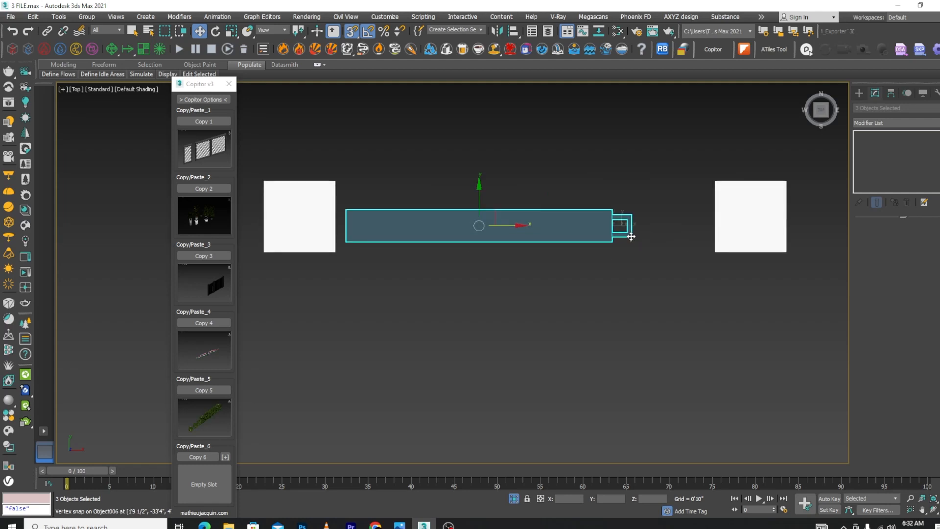
pyautogui.moveTo(686, 248); pyautogui.dragTo(714, 251)
pyautogui.hotkey('ctrl', 'z')
pyautogui.click(650, 293)
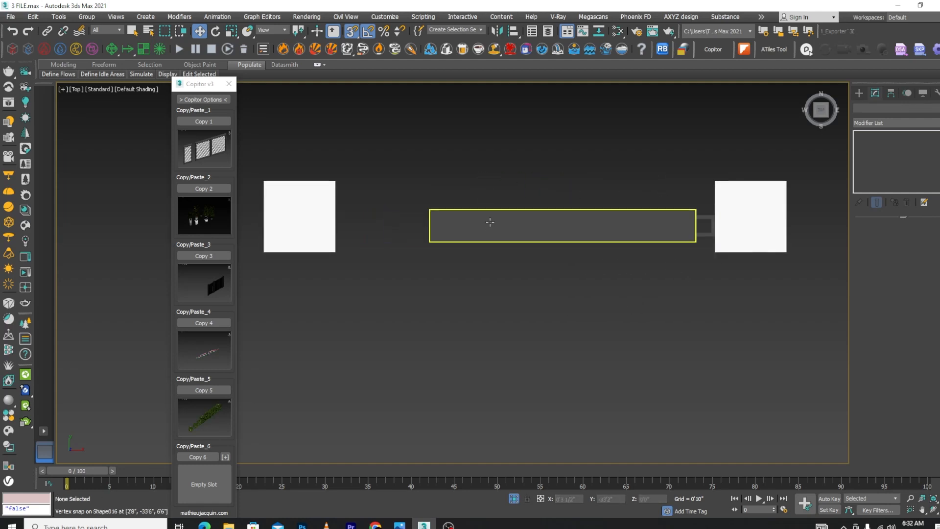
# Move the small gate's free-side vertices to the middle pillar's face to widen it, then leave vertex editing and deselect
pyautogui.click(489, 222)
pyautogui.click(875, 237)
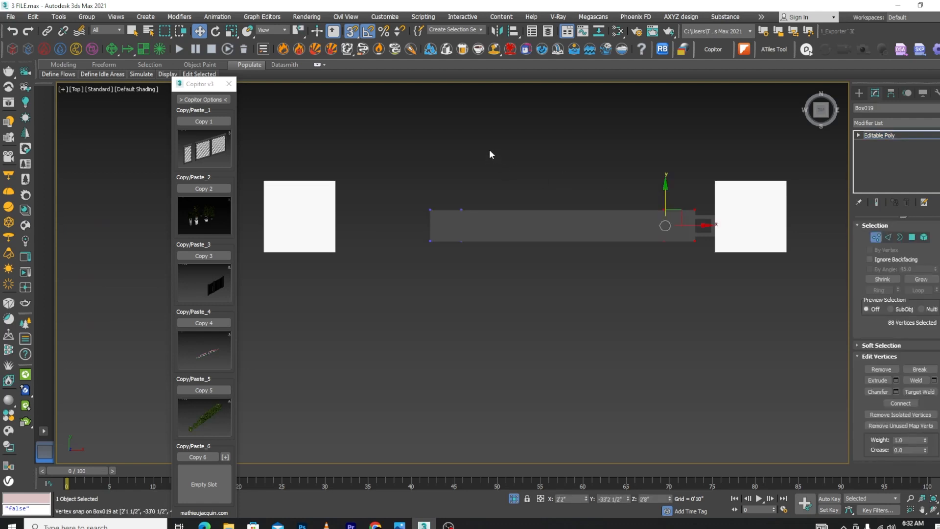
pyautogui.moveTo(489, 149); pyautogui.dragTo(336, 246)
pyautogui.scroll(-5, 539, 218)
pyautogui.keyDown('alt'); pyautogui.moveTo(596, 315); pyautogui.dragTo(605, 215, button='middle'); pyautogui.keyUp('alt')
pyautogui.click(875, 236)
pyautogui.click(646, 265)
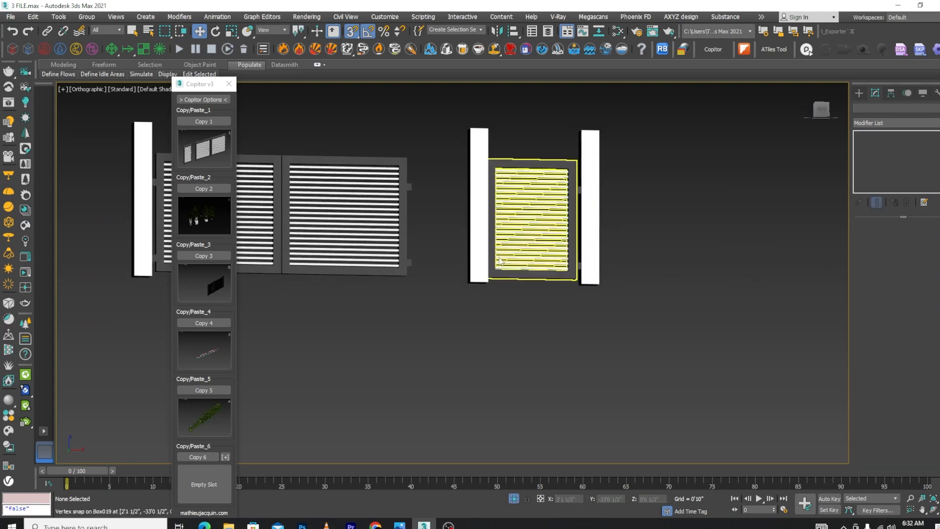
# In the Front view, draw a flat box about 13'7 1/2" wide and 6'6" high spanning the wide gate opening between its pillars
pyautogui.keyDown('alt'); pyautogui.moveTo(499, 259); pyautogui.dragTo(485, 287, button='middle'); pyautogui.keyUp('alt')
pyautogui.press('f')
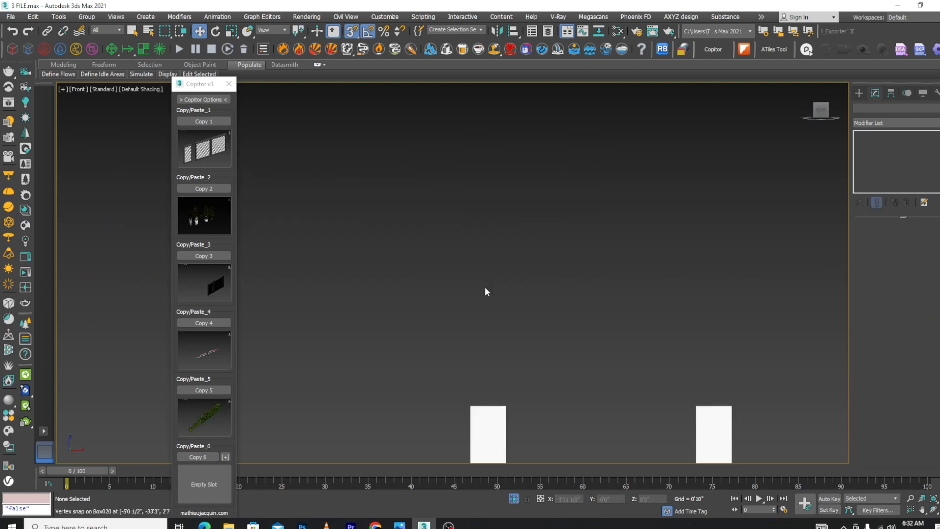
pyautogui.scroll(-3, 474, 328)
pyautogui.scroll(6, 465, 343)
pyautogui.scroll(-2, 587, 245)
pyautogui.scroll(3, 640, 215)
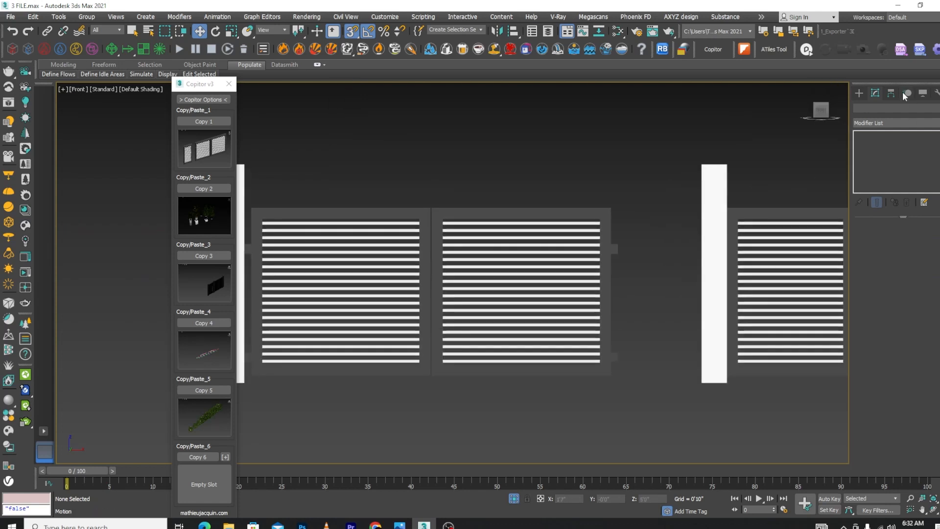
pyautogui.click(859, 93)
pyautogui.click(881, 153)
pyautogui.scroll(-2, 688, 129)
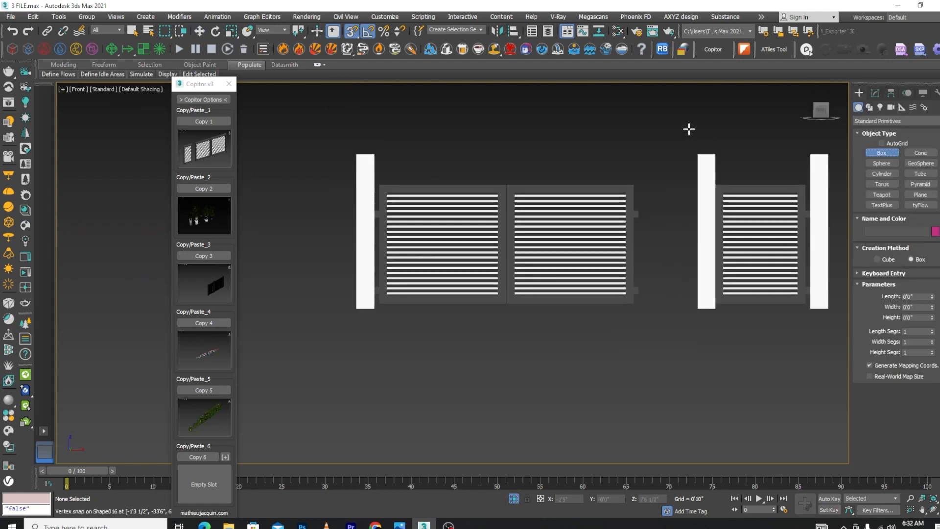
pyautogui.moveTo(695, 152); pyautogui.dragTo(374, 310)
pyautogui.press('w')
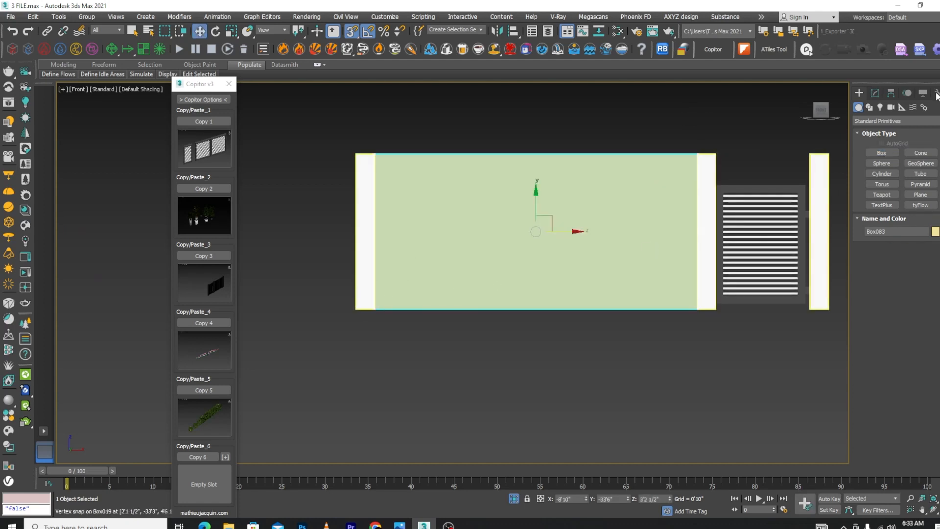
# Reduce the box's width to a thin strip marking the centre of the wide opening, and deselect it
pyautogui.click(875, 93)
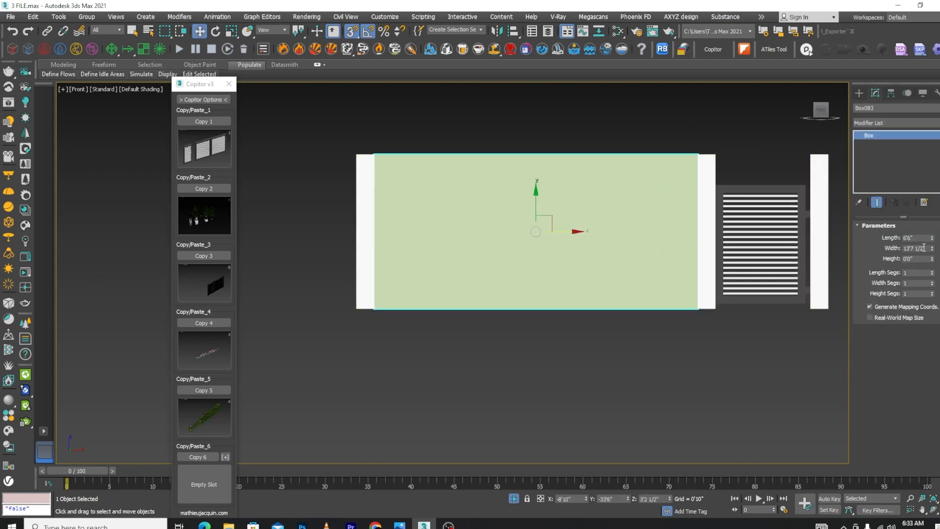
pyautogui.moveTo(932, 250); pyautogui.dragTo(927, 265)
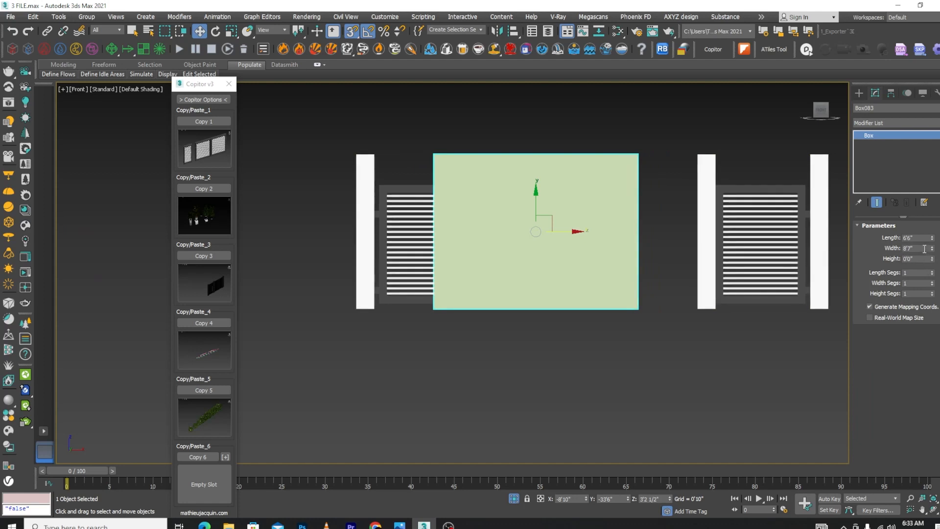
pyautogui.press('BackSpace')
pyautogui.write('5')
pyautogui.press('Return')
pyautogui.click(598, 382)
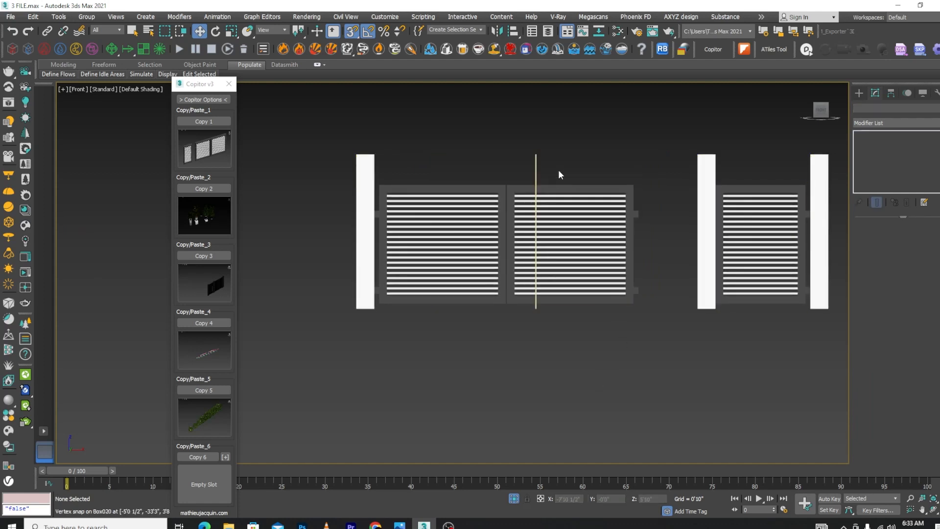
# Select the wide gate's second leaf with its hinges and snap its inner edge to the centre strip along X
pyautogui.scroll(2, 592, 166)
pyautogui.moveTo(597, 396); pyautogui.dragTo(597, 394)
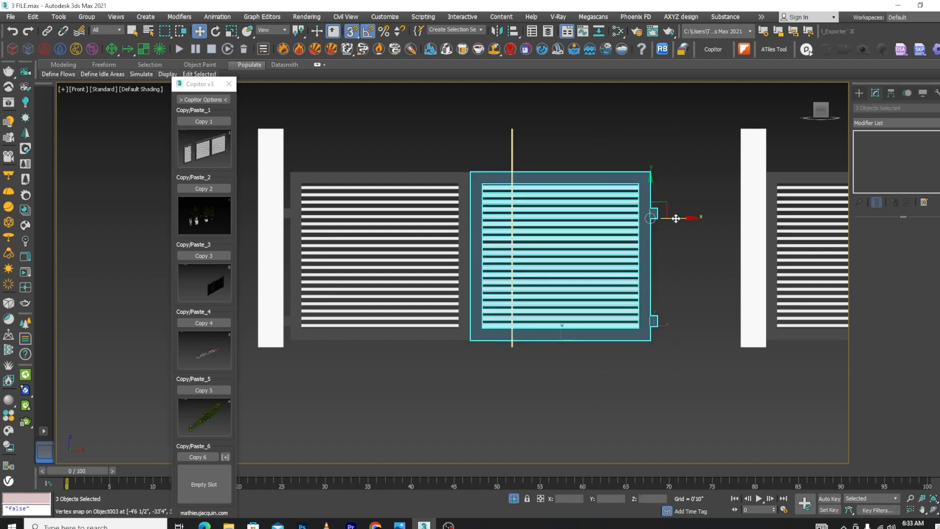
pyautogui.moveTo(676, 218); pyautogui.dragTo(686, 240)
pyautogui.scroll(1, 539, 169)
pyautogui.scroll(-2, 558, 231)
pyautogui.scroll(2, 524, 213)
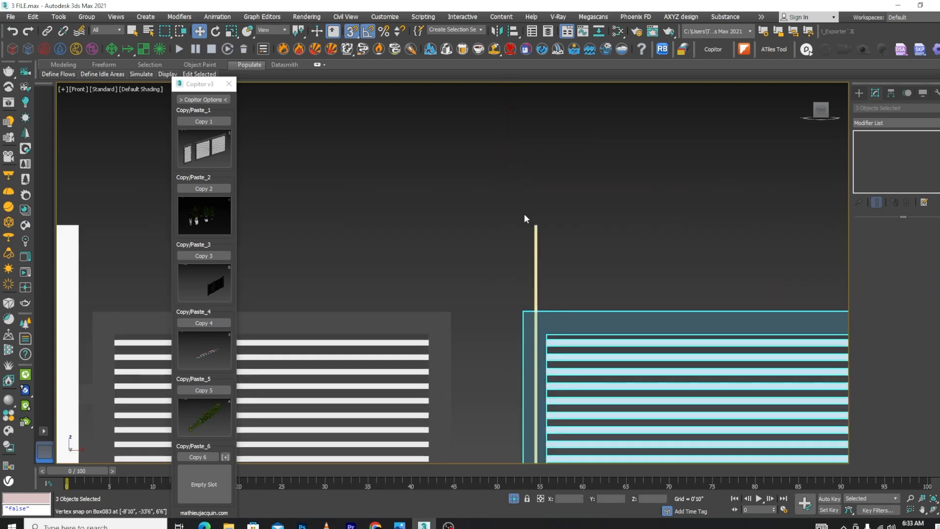
pyautogui.moveTo(523, 311); pyautogui.dragTo(543, 225)
pyautogui.scroll(-2, 442, 215)
# Select the second leaf's two hinges and snap them along X to the face of the middle pillar
pyautogui.scroll(1, 610, 283)
pyautogui.moveTo(520, 382); pyautogui.dragTo(503, 384)
pyautogui.moveTo(505, 241); pyautogui.dragTo(521, 261)
pyautogui.scroll(5, 528, 346)
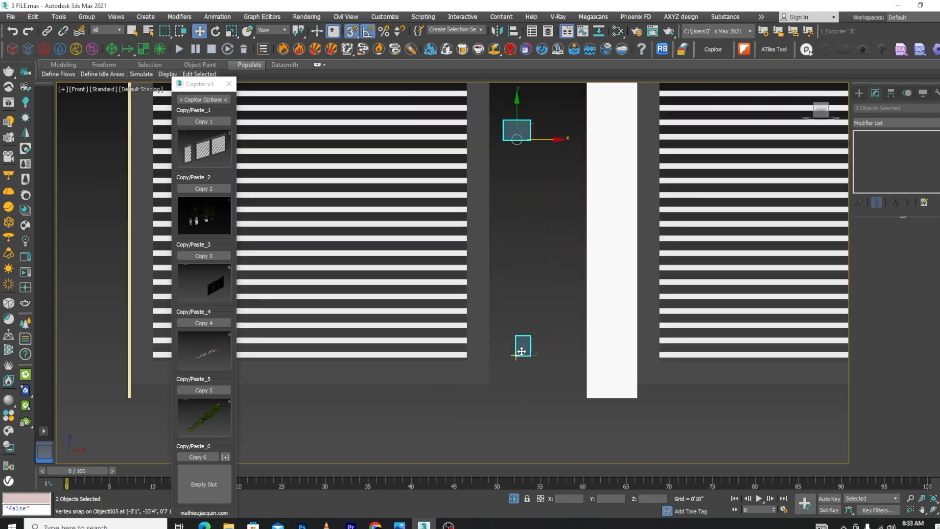
pyautogui.moveTo(531, 320); pyautogui.dragTo(610, 369)
pyautogui.scroll(-4, 613, 357)
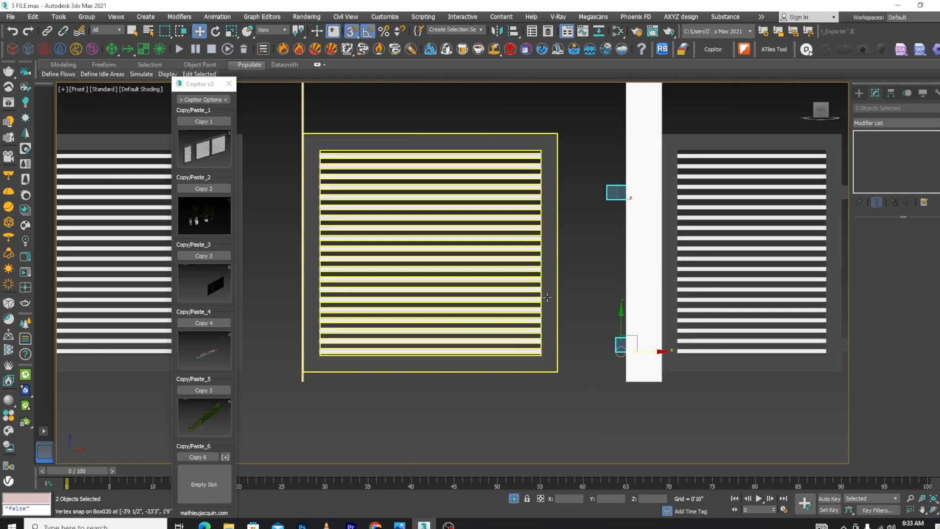
# Move the second leaf's outer-side vertices along X to meet its hinges, widening the leaf, and leave vertex editing
pyautogui.click(492, 310)
pyautogui.click(876, 238)
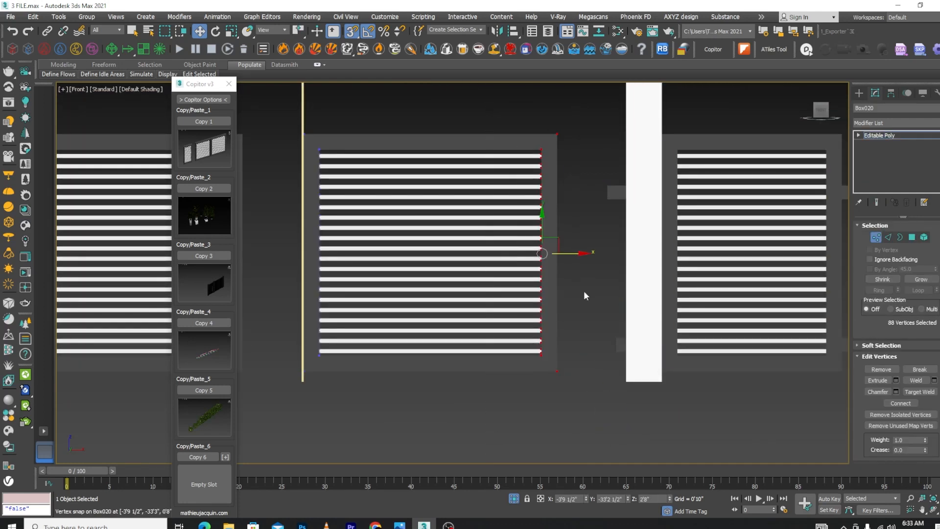
pyautogui.moveTo(563, 255); pyautogui.dragTo(640, 337)
pyautogui.scroll(5, 581, 373)
pyautogui.scroll(-8, 640, 336)
pyautogui.click(876, 237)
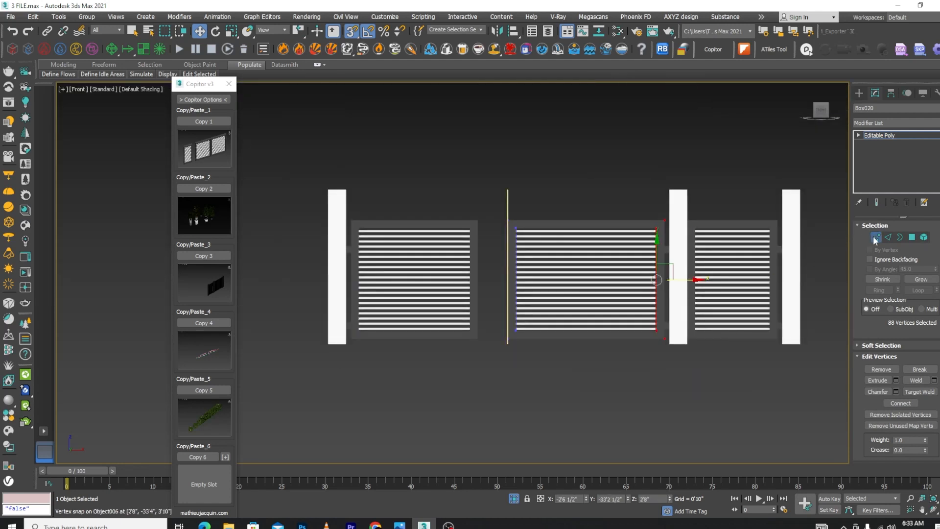
# Snap the wide gate's first leaf's inner-side vertices along X to the centre strip, widening the leaf, and leave vertex editing
pyautogui.click(419, 257)
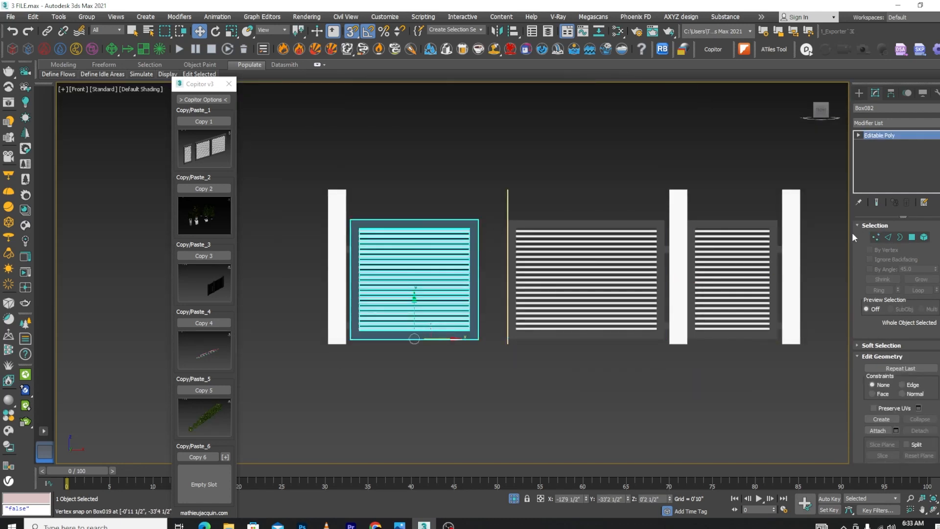
pyautogui.click(875, 238)
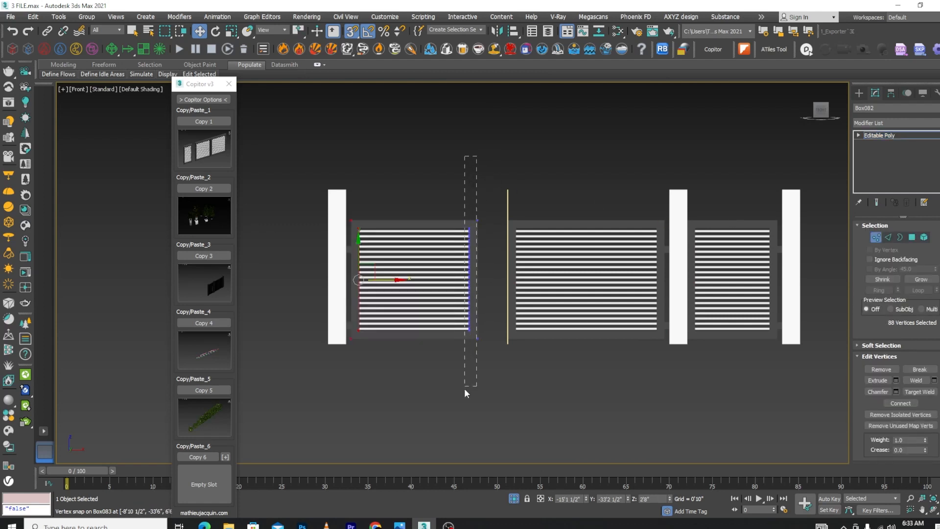
pyautogui.moveTo(464, 389); pyautogui.dragTo(465, 386)
pyautogui.moveTo(435, 439); pyautogui.dragTo(435, 439)
pyautogui.scroll(4, 487, 316)
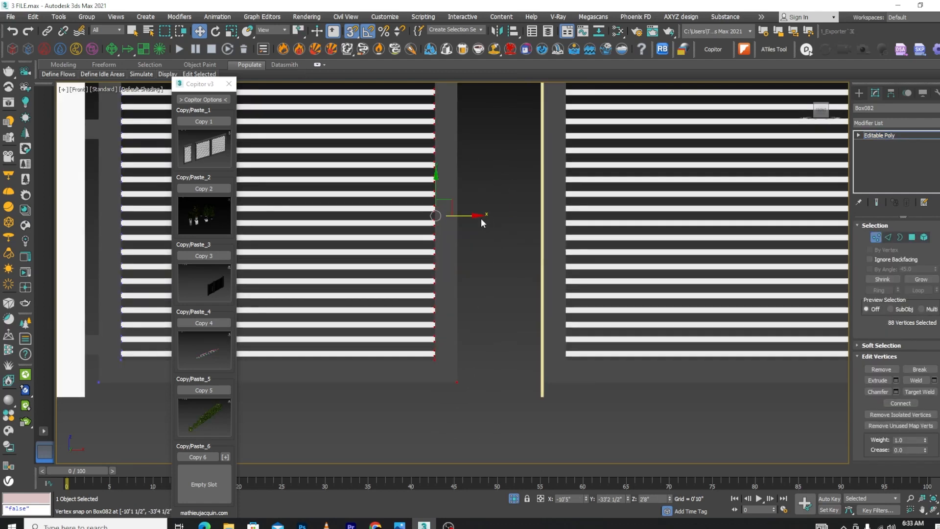
pyautogui.moveTo(481, 216); pyautogui.dragTo(495, 261)
pyautogui.scroll(3, 535, 379)
pyautogui.scroll(3, 532, 395)
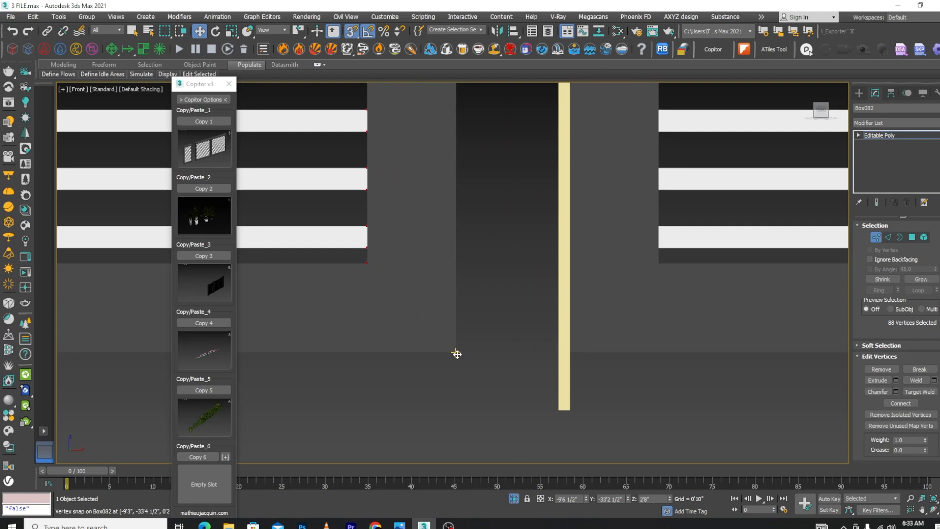
pyautogui.moveTo(456, 353); pyautogui.dragTo(558, 409)
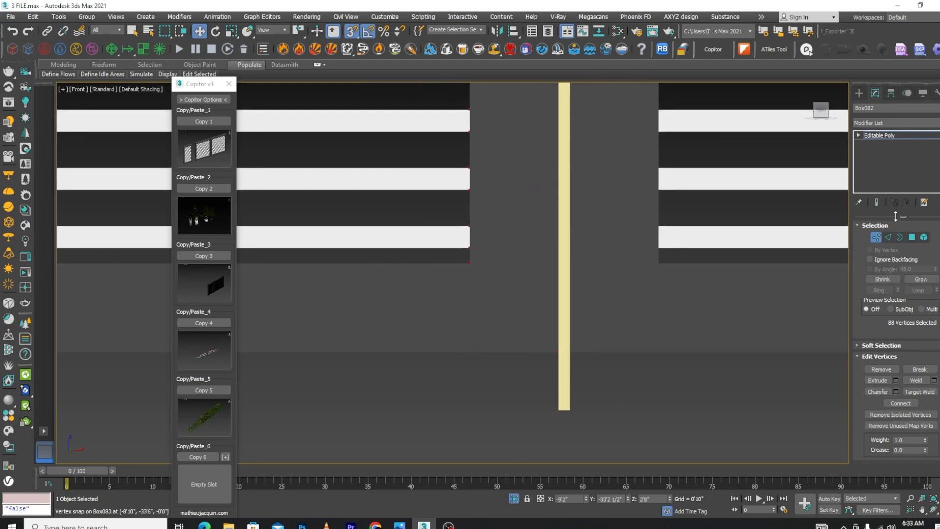
pyautogui.click(876, 237)
# Delete the centre strip between the wide gate's leaves and exit isolation to restore the whole model
pyautogui.click(564, 405)
pyautogui.press('Delete')
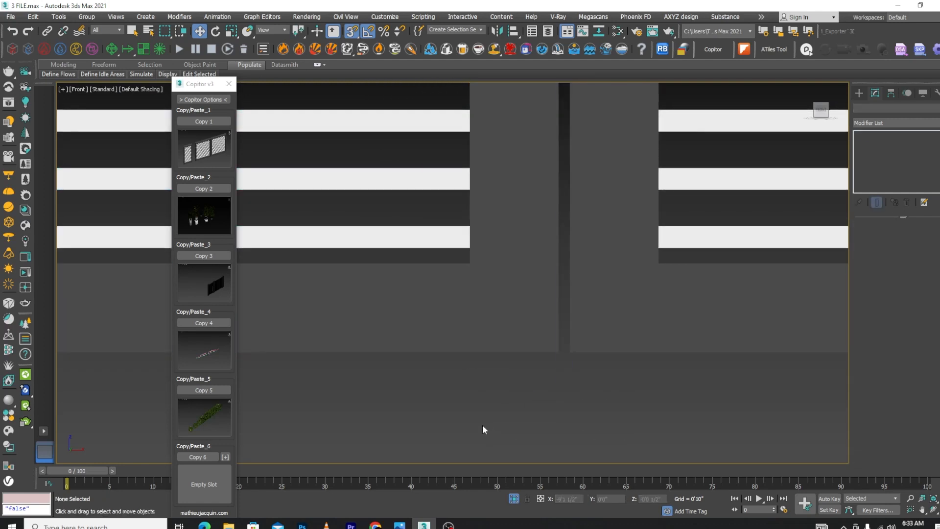
pyautogui.scroll(-8, 506, 353)
pyautogui.hotkey('alt', 'q')
pyautogui.scroll(-5, 683, 245)
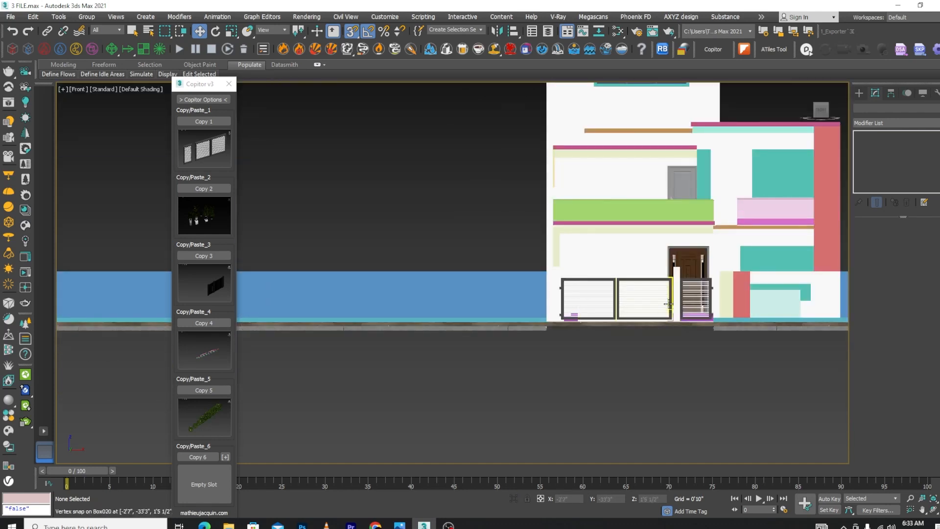
# Select the three front pillars beside the gates and set their Extrude amount to 6'0"
pyautogui.scroll(5, 683, 214)
pyautogui.click(683, 214)
pyautogui.scroll(-3, 607, 227)
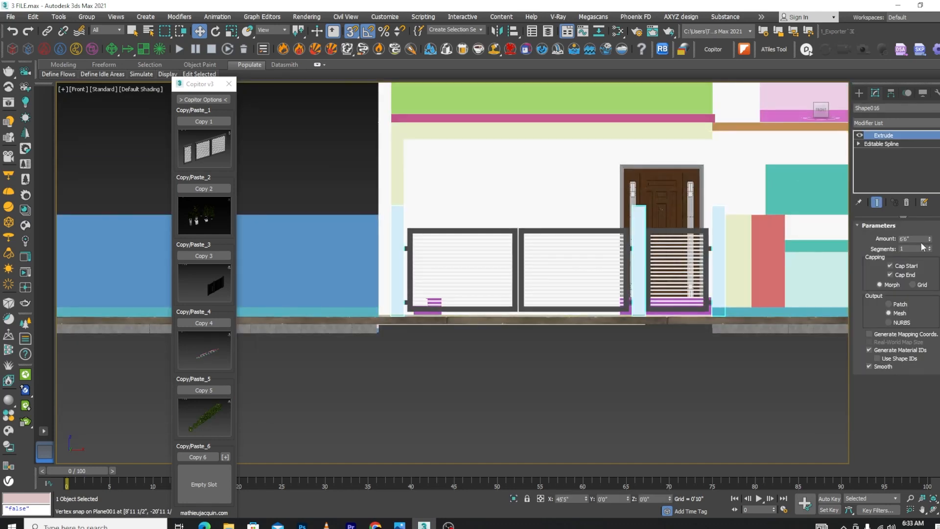
pyautogui.moveTo(914, 239); pyautogui.dragTo(830, 241)
pyautogui.write('5')
pyautogui.press('Return')
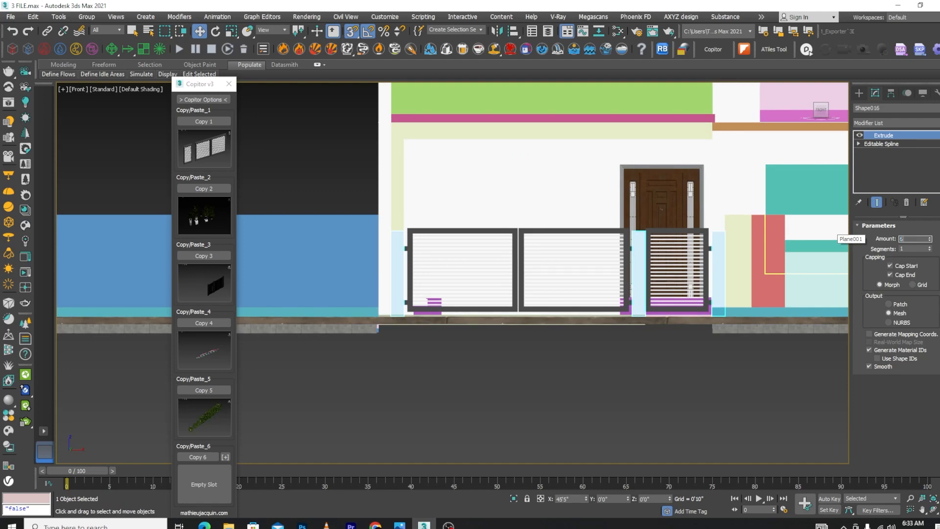
pyautogui.write('6')
pyautogui.press('Return')
# Examine the gates and pillars against the boundary wall and house from several angles, and deselect the pillars
pyautogui.scroll(3, 378, 209)
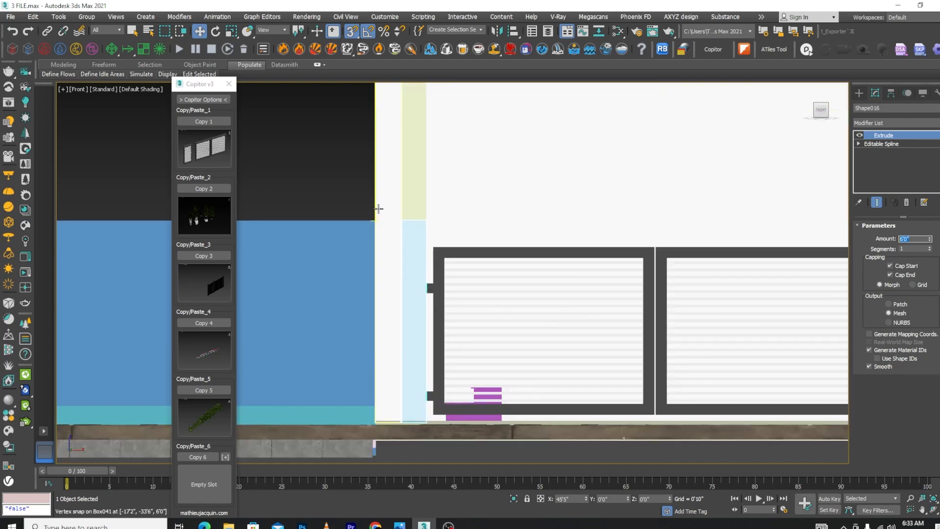
pyautogui.scroll(-4, 379, 210)
pyautogui.keyDown('alt'); pyautogui.moveTo(568, 324); pyautogui.dragTo(519, 328, button='middle'); pyautogui.keyUp('alt')
pyautogui.scroll(10, 518, 327)
pyautogui.scroll(-7, 565, 321)
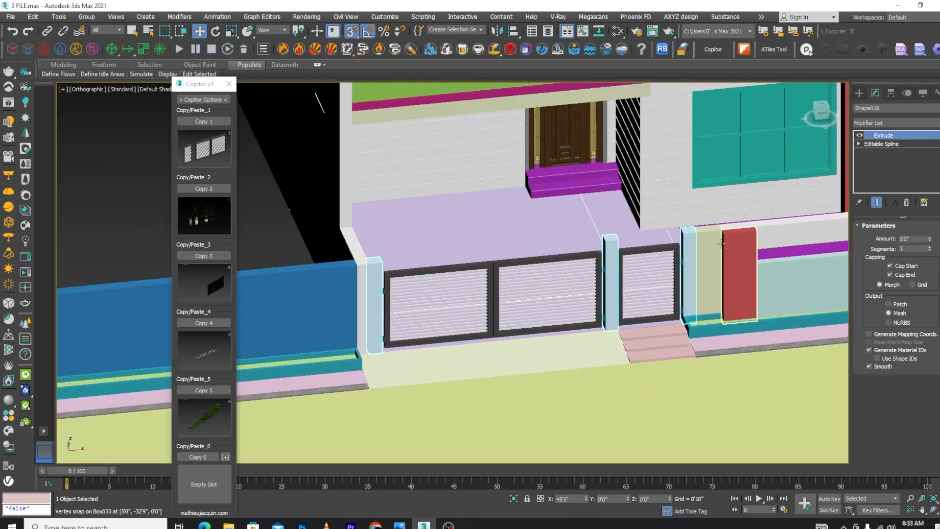
pyautogui.scroll(-6, 636, 276)
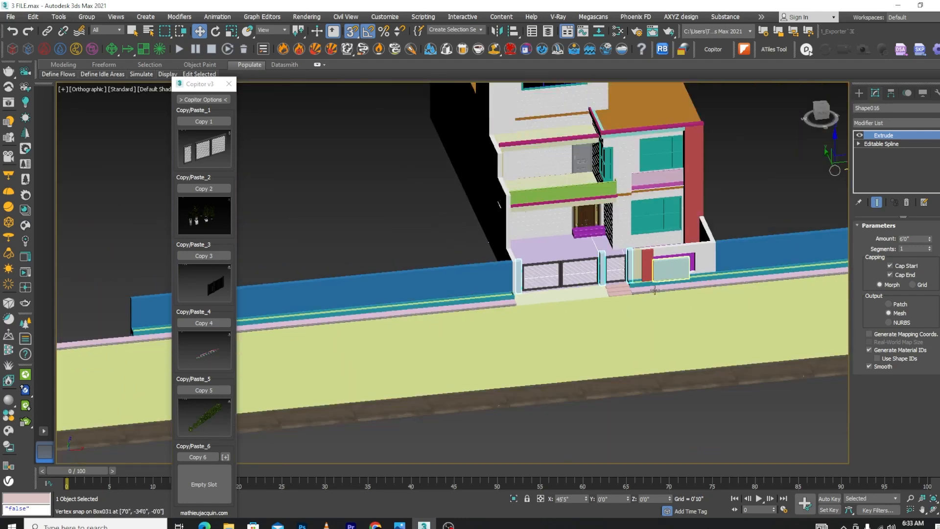
pyautogui.keyDown('alt'); pyautogui.moveTo(646, 288); pyautogui.dragTo(578, 307, button='middle'); pyautogui.keyUp('alt')
pyautogui.scroll(-6, 607, 230)
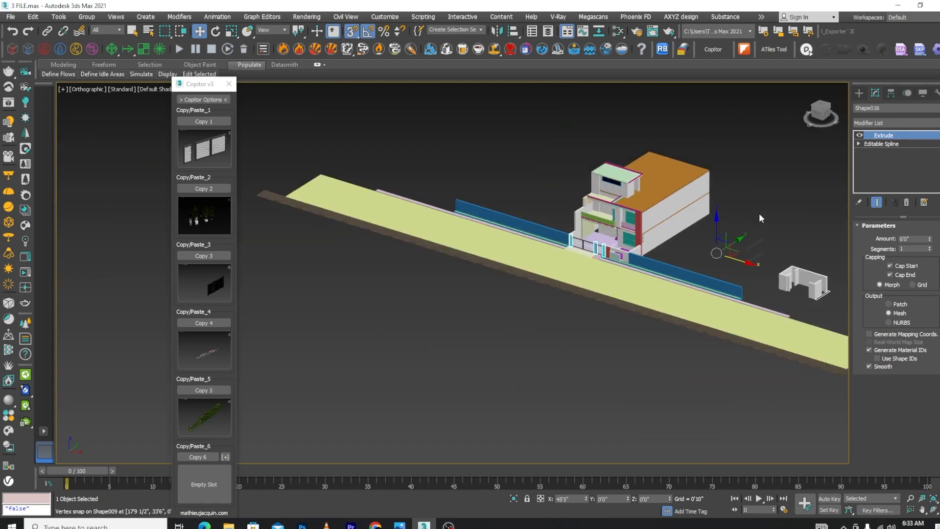
pyautogui.click(759, 213)
pyautogui.scroll(5, 646, 221)
pyautogui.scroll(-3, 637, 245)
pyautogui.keyDown('alt'); pyautogui.moveTo(620, 297); pyautogui.dragTo(636, 303, button='middle'); pyautogui.keyUp('alt')
pyautogui.scroll(10, 646, 254)
pyautogui.scroll(3, 656, 239)
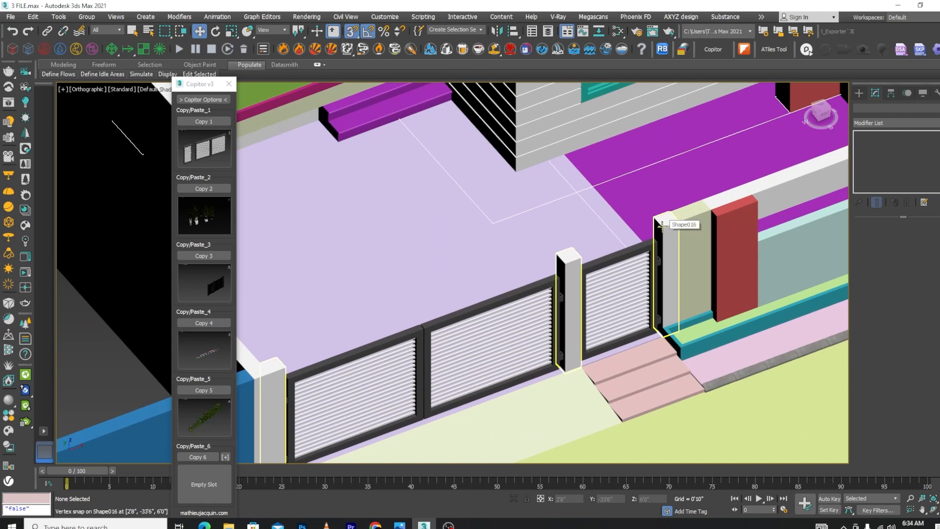
# Isolate the front pillars, clear the selection and frame them in the top view
pyautogui.click(662, 225)
pyautogui.click(513, 498)
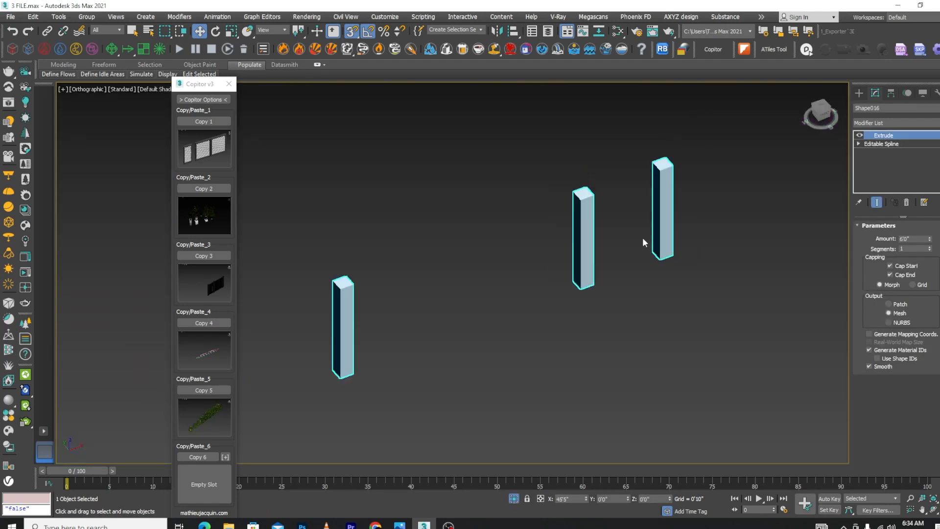
pyautogui.click(673, 304)
pyautogui.press('t')
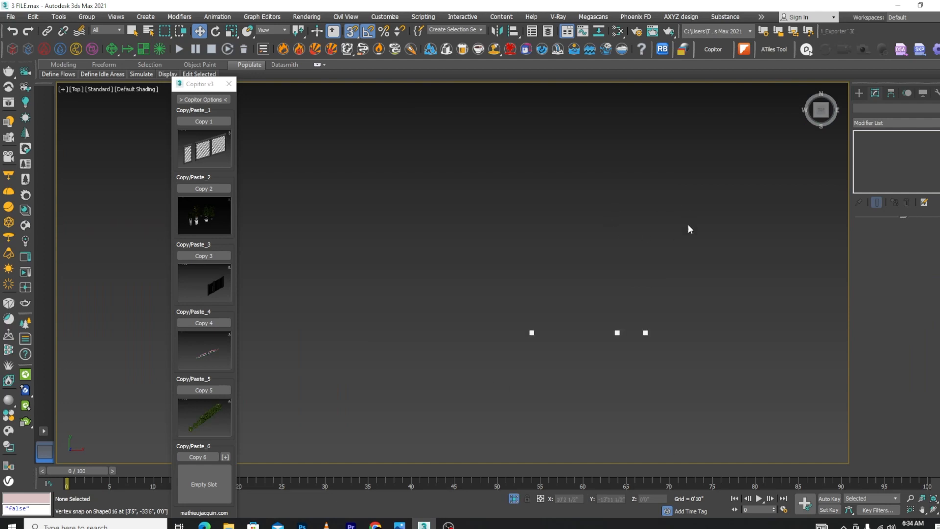
pyautogui.press('z')
# Create a flat cylinder of about 2" radius over the small gate's outer pillar, centre it there and turn snapping off
pyautogui.click(859, 93)
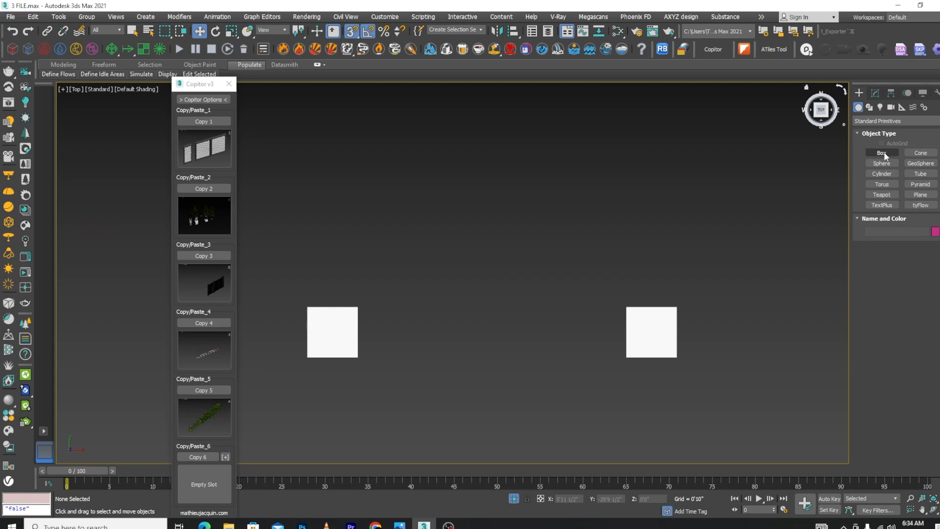
pyautogui.click(882, 174)
pyautogui.scroll(5, 625, 336)
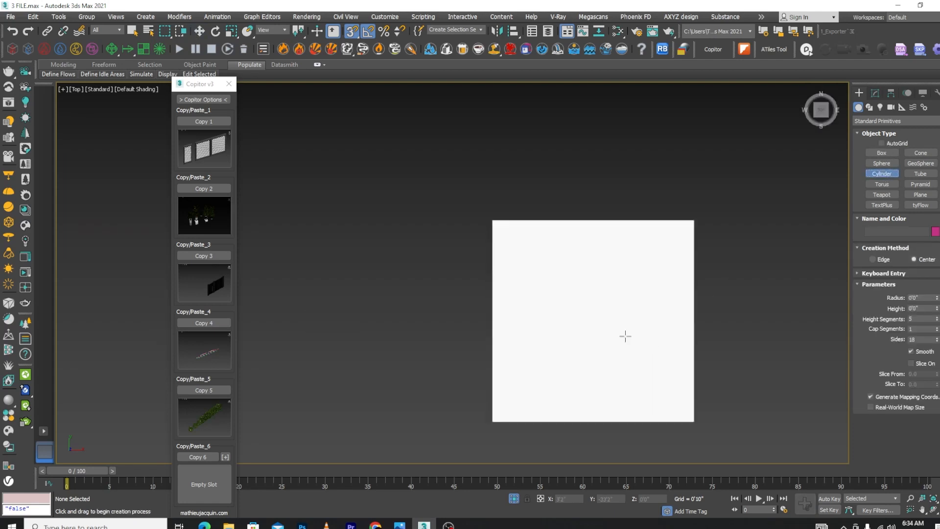
pyautogui.press('F3')
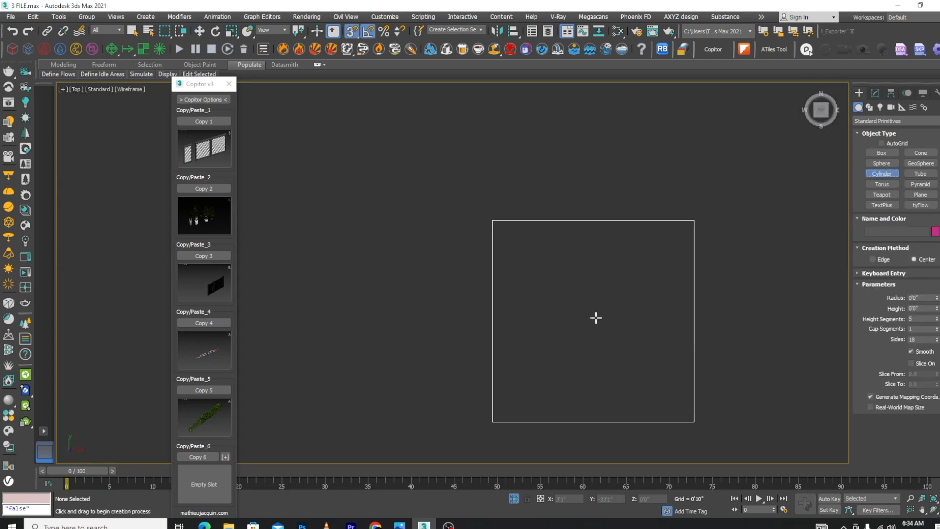
pyautogui.moveTo(585, 313); pyautogui.dragTo(621, 346)
pyautogui.click(622, 347)
pyautogui.rightClick(622, 346)
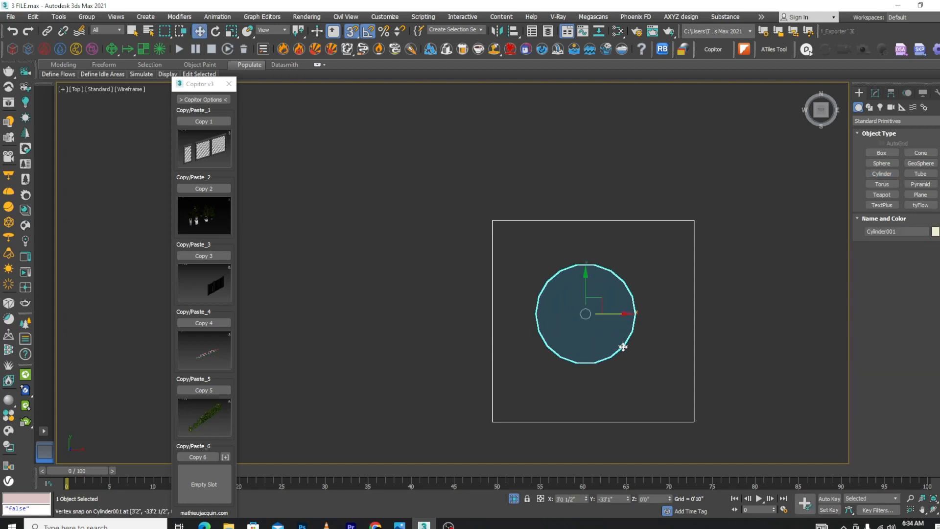
pyautogui.moveTo(591, 293); pyautogui.dragTo(597, 295)
pyautogui.press('s')
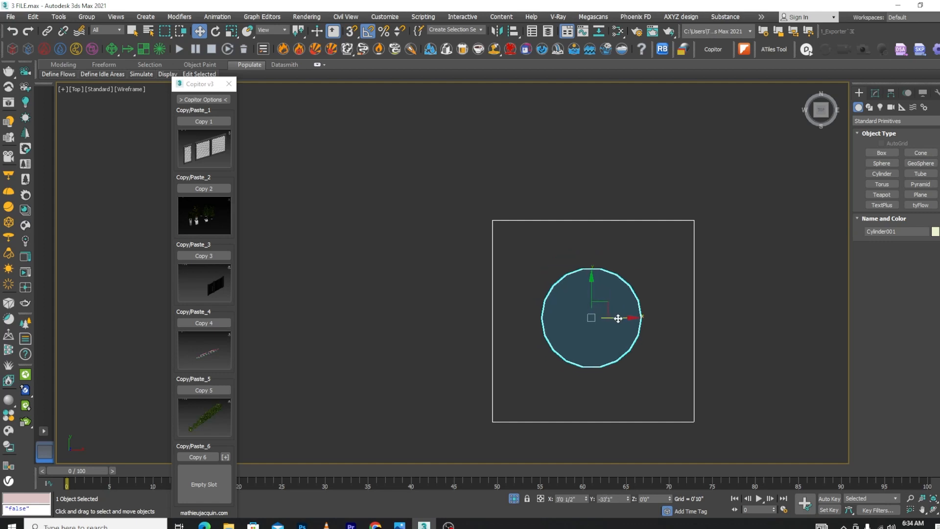
# In the front view, raise the cylinder along the vertical axis to the pillar's top, at about 6'0"
pyautogui.press('f')
pyautogui.scroll(2, 643, 339)
pyautogui.moveTo(645, 361); pyautogui.dragTo(646, 291)
pyautogui.scroll(5, 634, 313)
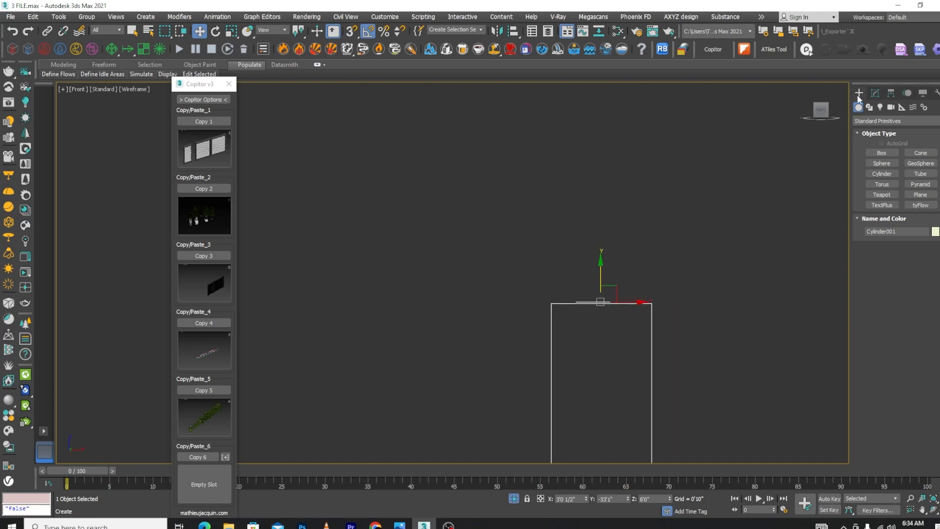
# Set the cylinder's height to 1 1/2" and increase its sides to 88
pyautogui.click(875, 93)
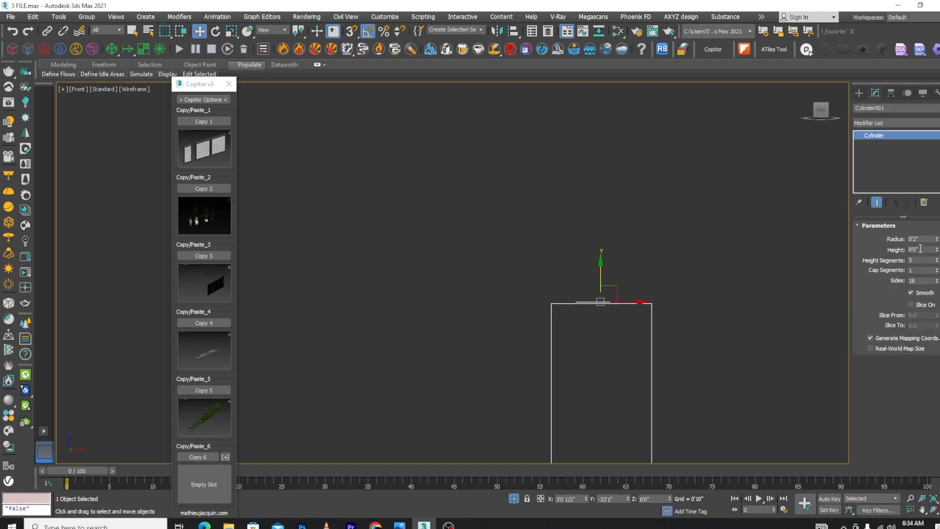
pyautogui.write('2"')
pyautogui.press('Return')
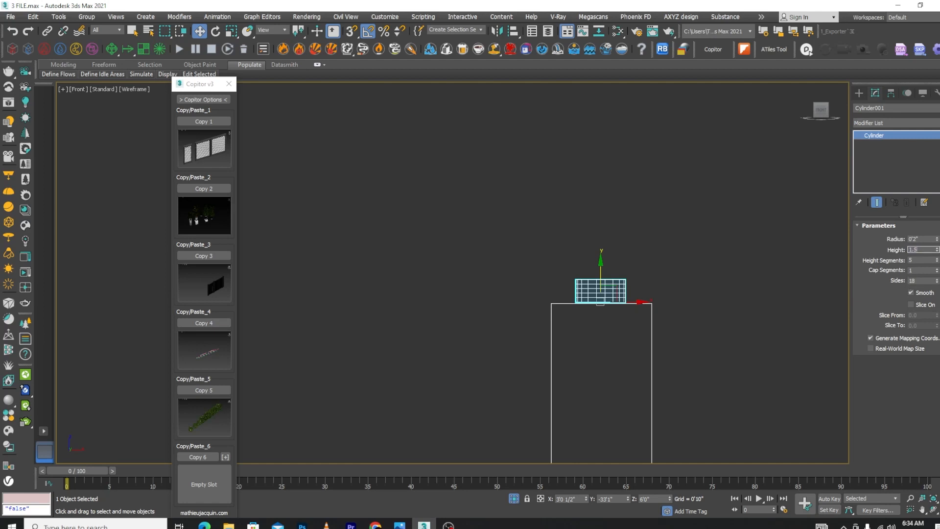
pyautogui.press('Return')
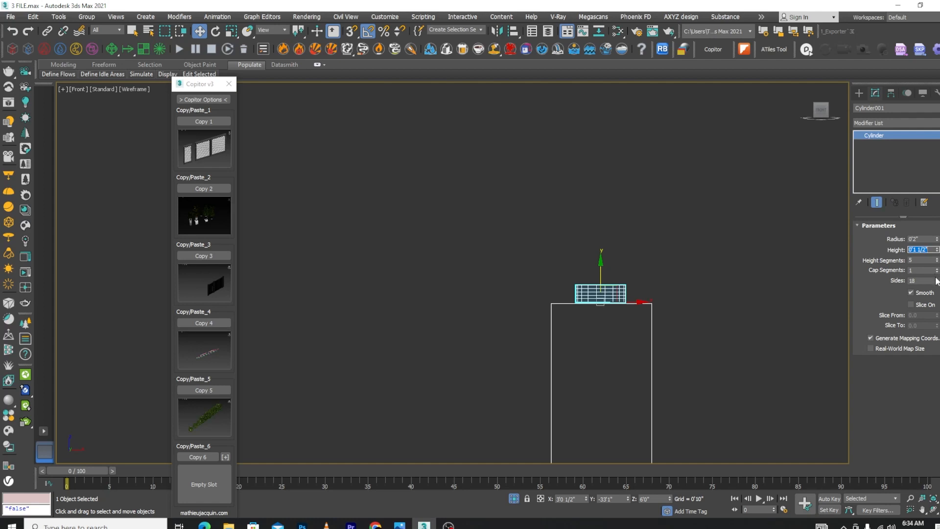
pyautogui.moveTo(936, 280); pyautogui.dragTo(936, 243)
# Seat the cylinder's base exactly on the pillar top, set its height to 1" and deselect it
pyautogui.scroll(4, 589, 282)
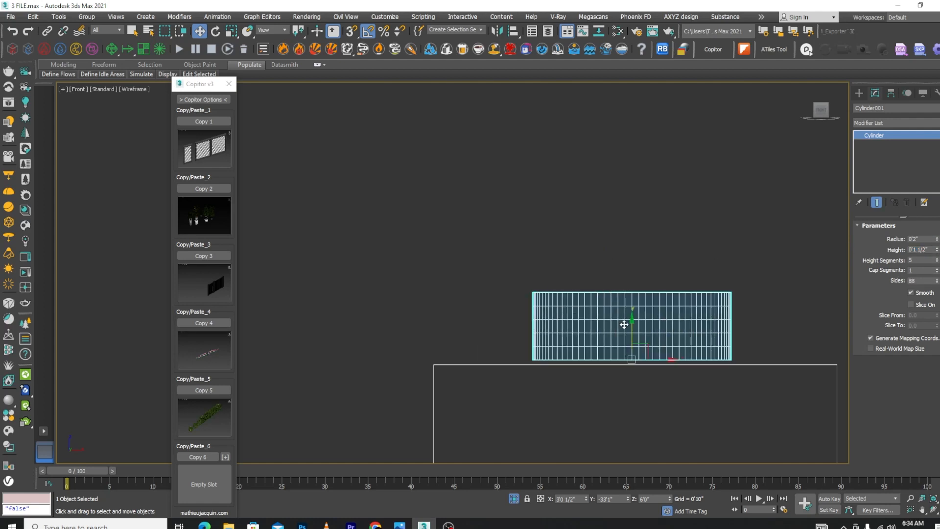
pyautogui.moveTo(636, 332)
pyautogui.mouseDown()
pyautogui.moveTo(631, 321)
pyautogui.moveTo(637, 338)
pyautogui.mouseUp()
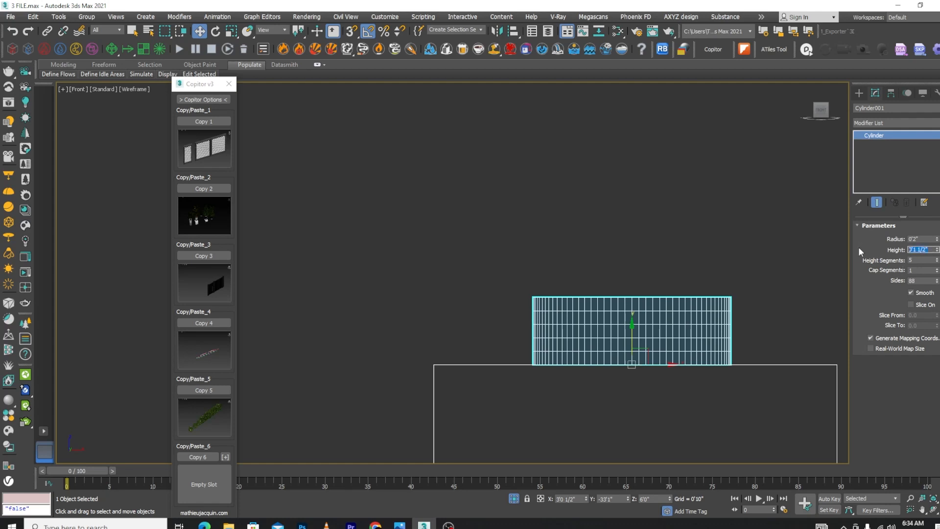
pyautogui.write('10')
pyautogui.press('Return')
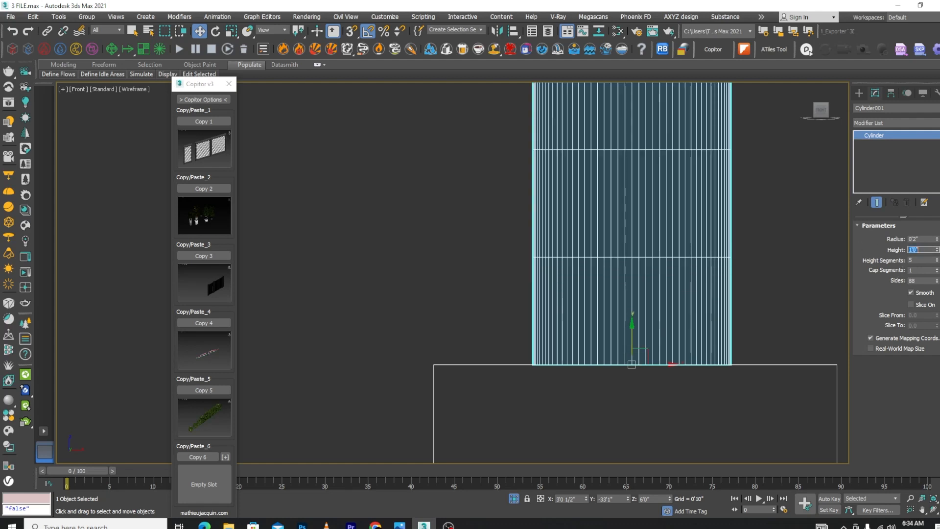
pyautogui.write('1')
pyautogui.press('Return')
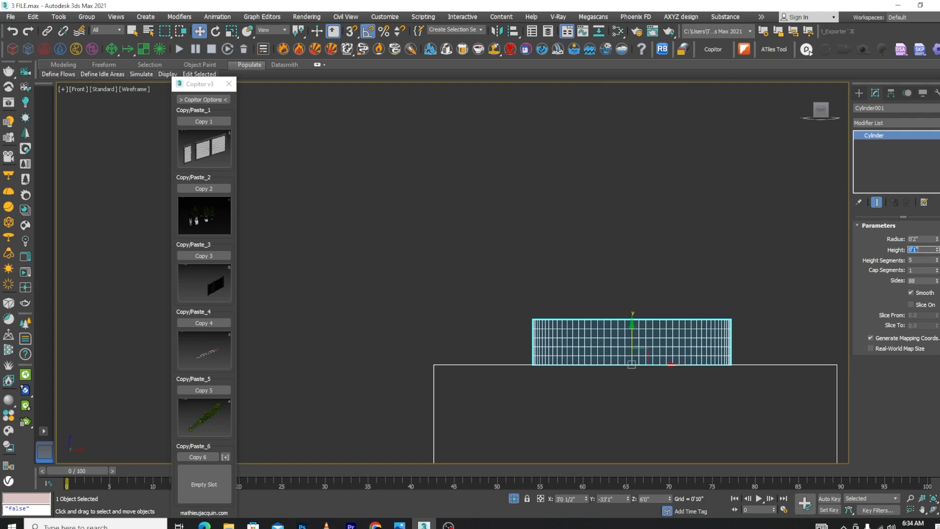
pyautogui.click(742, 212)
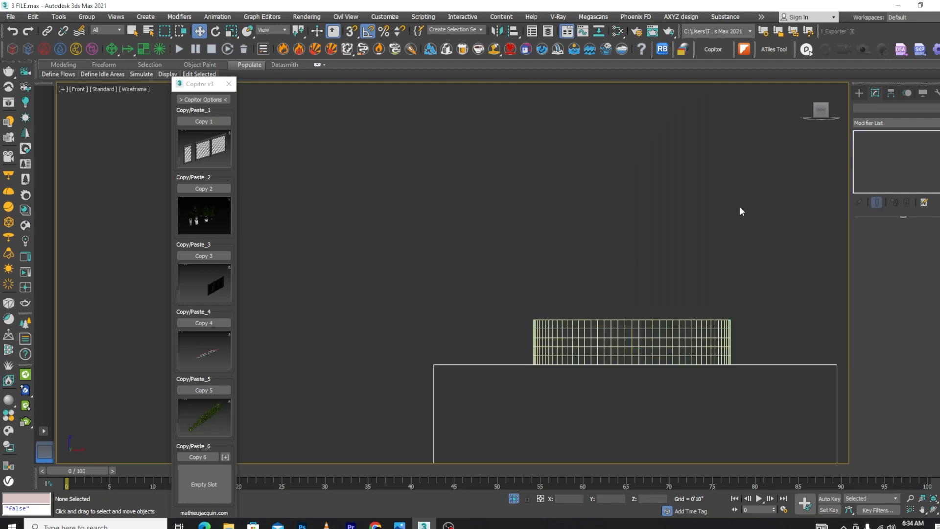
# In the top view, create a sphere centred on the cylinder and nearly as wide as the pillar
pyautogui.press('t')
pyautogui.click(859, 92)
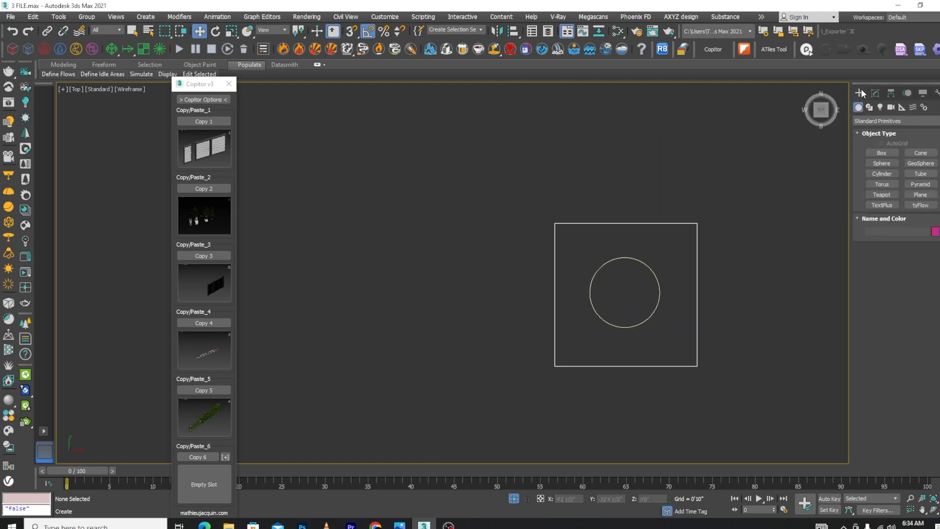
pyautogui.click(881, 163)
pyautogui.scroll(2, 607, 287)
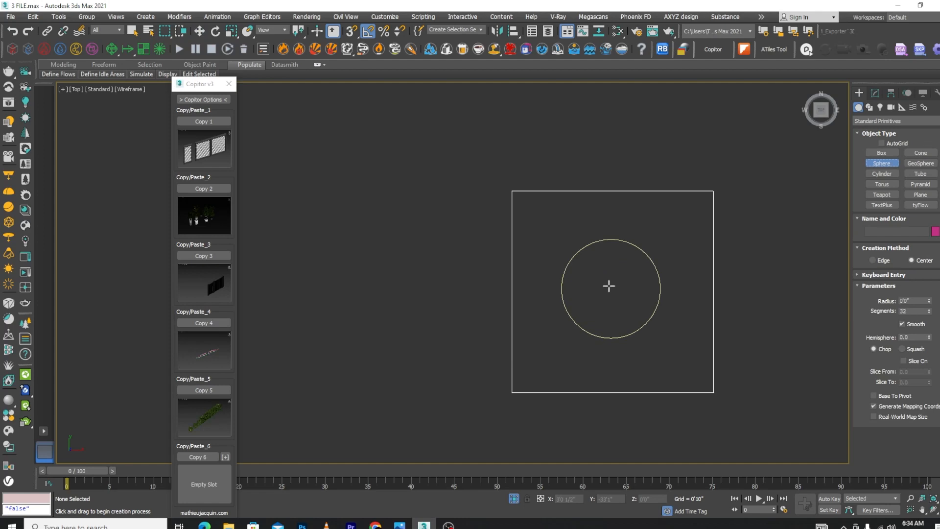
pyautogui.moveTo(610, 285); pyautogui.dragTo(658, 368)
pyautogui.press('w')
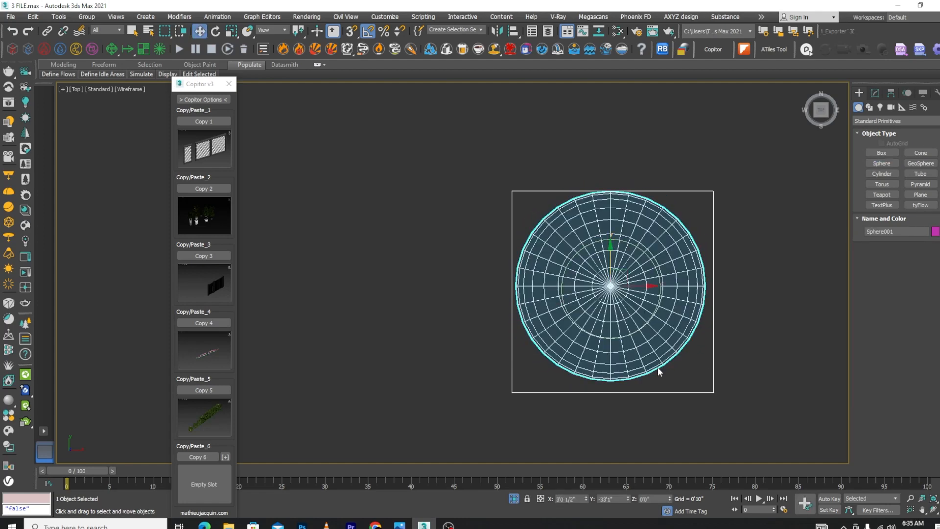
# In the left view, raise the sphere vertically to about 6'6" so it sits above the pillar's cylinder
pyautogui.press('l')
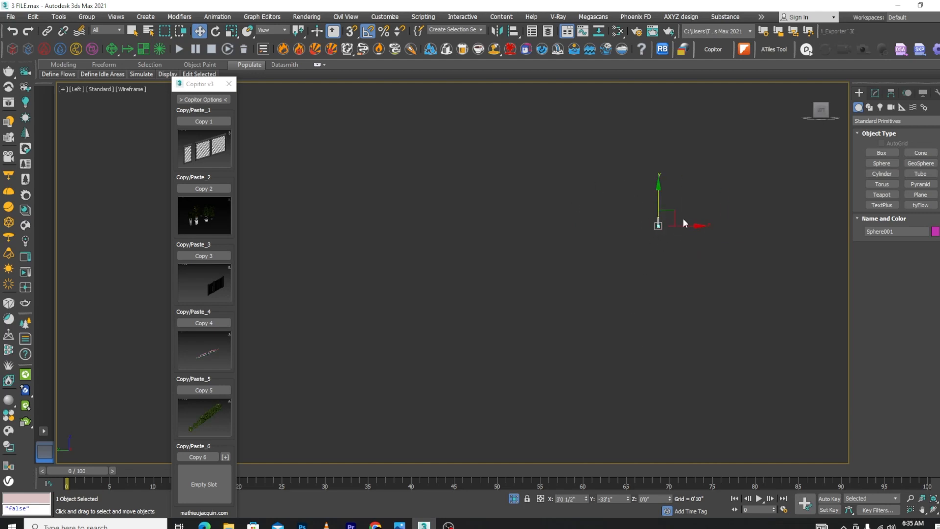
pyautogui.scroll(12, 672, 220)
pyautogui.scroll(-1, 600, 279)
pyautogui.moveTo(598, 276); pyautogui.dragTo(632, 56)
pyautogui.scroll(-6, 673, 206)
pyautogui.scroll(8, 655, 169)
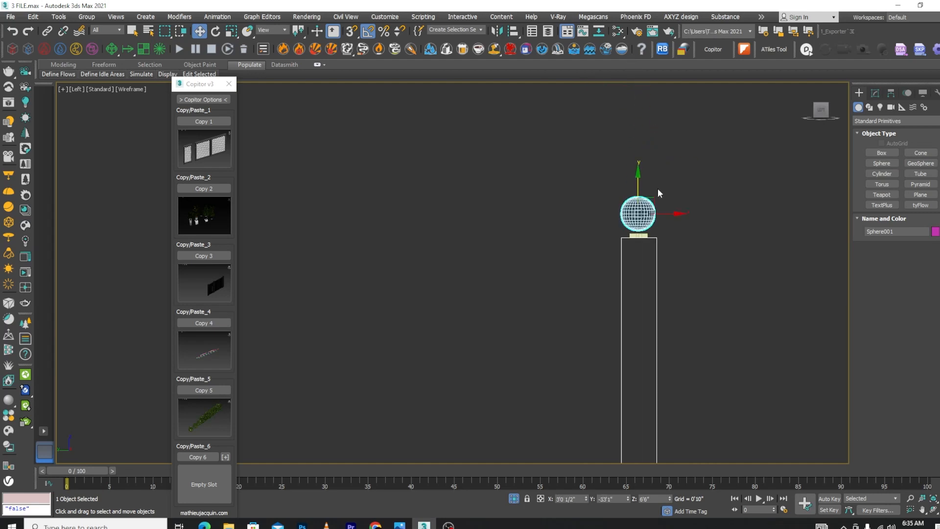
# Lower the sphere to about 6'5" so it rests on the cylinder in shaded display, and increase its segments to 179
pyautogui.scroll(8, 646, 171)
pyautogui.moveTo(641, 115); pyautogui.dragTo(650, 147)
pyautogui.press('F3')
pyautogui.scroll(-4, 685, 188)
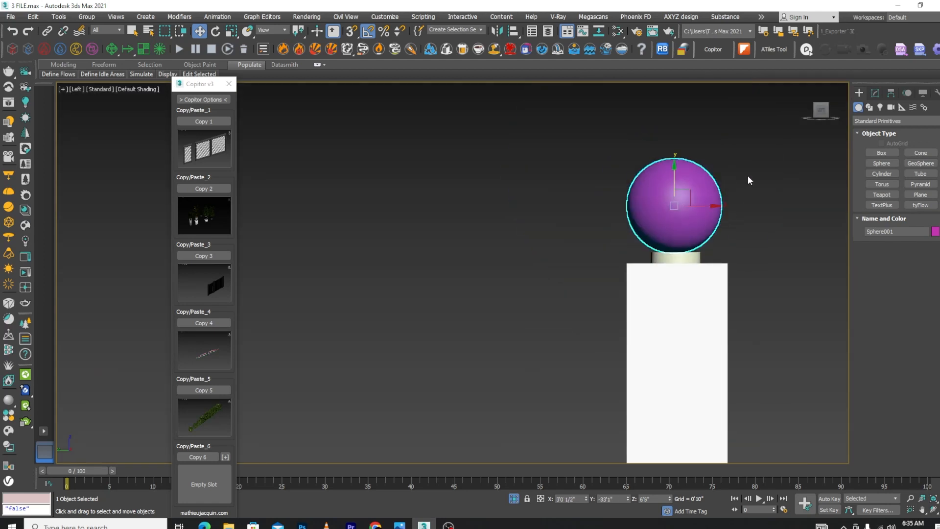
pyautogui.click(876, 94)
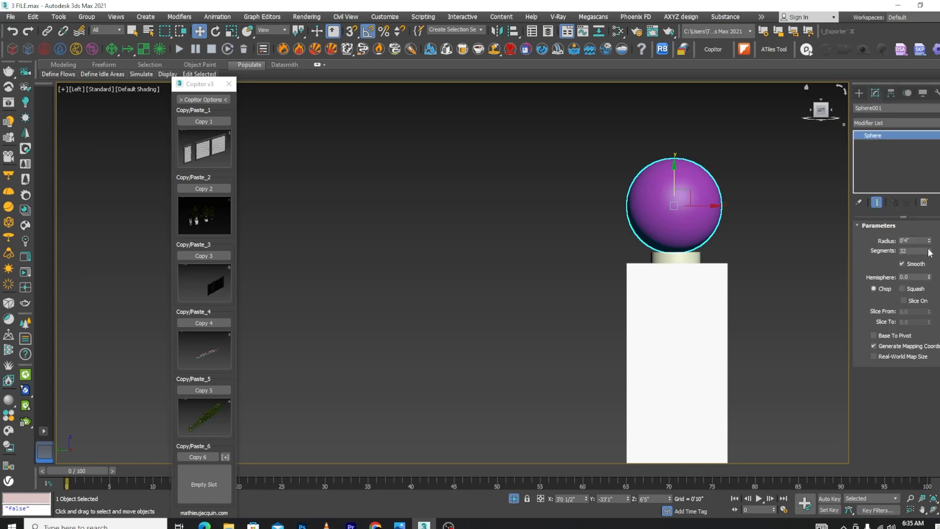
pyautogui.moveTo(928, 251); pyautogui.dragTo(929, 180)
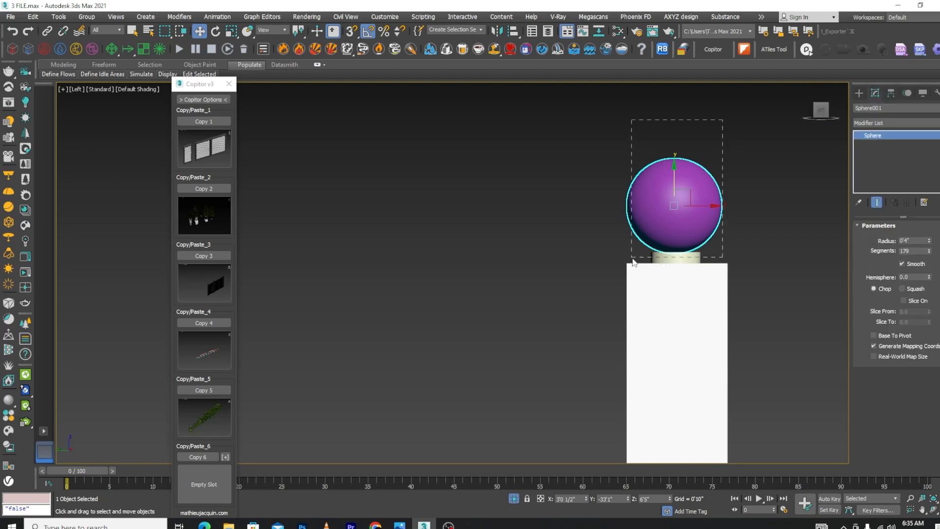
# Select the sphere and its base cylinder together and exit isolation to bring back the rest of the house
pyautogui.keyDown('ctrl'); pyautogui.click(646, 268); pyautogui.keyUp('ctrl')
pyautogui.scroll(-6, 646, 268)
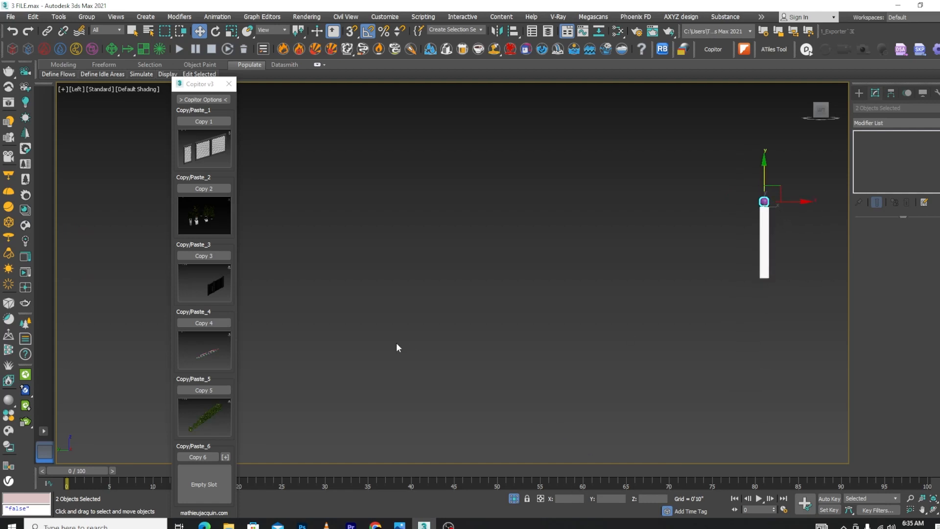
pyautogui.scroll(-3, 397, 348)
pyautogui.scroll(3, 520, 296)
pyautogui.click(513, 499)
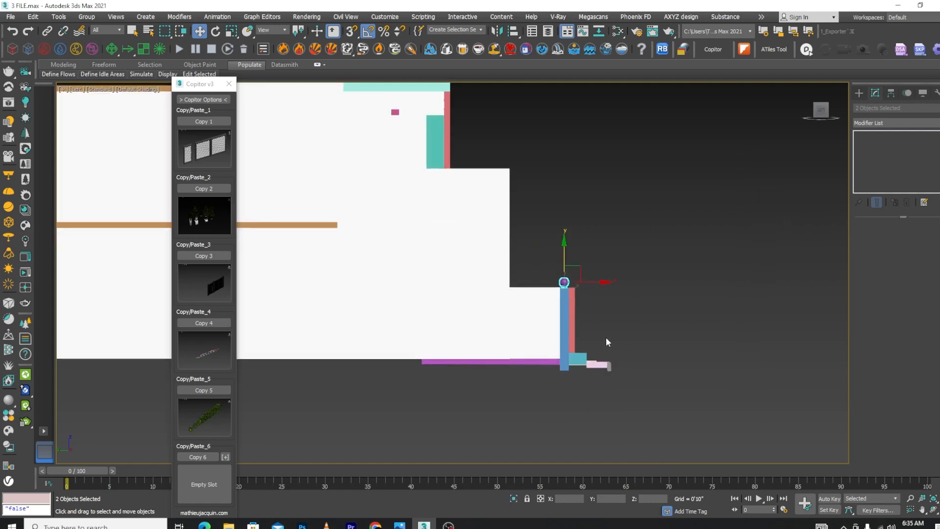
# In the top view, copy the sphere and cylinder onto the pillar between the small gate and the double gate
pyautogui.press('t')
pyautogui.scroll(-3, 660, 313)
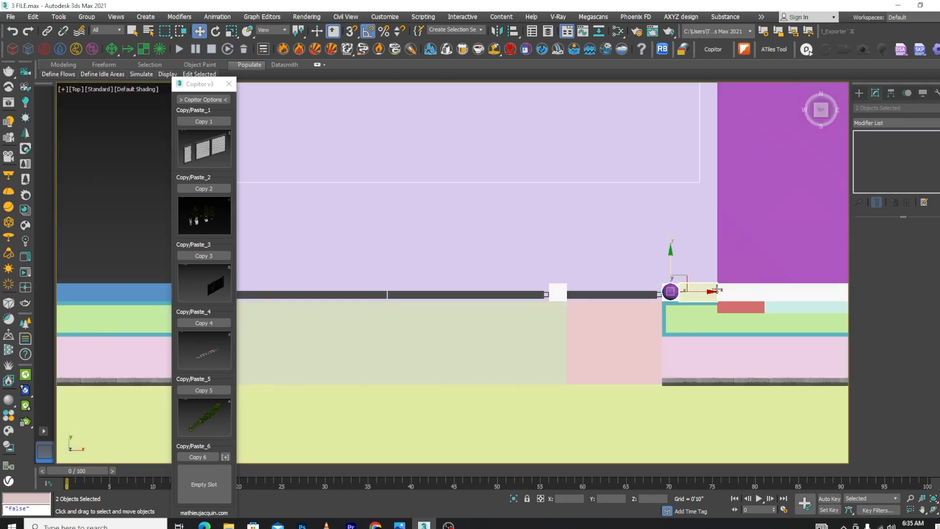
pyautogui.scroll(2, 609, 287)
pyautogui.keyDown('shift'); pyautogui.moveTo(781, 297); pyautogui.dragTo(557, 299); pyautogui.keyUp('shift')
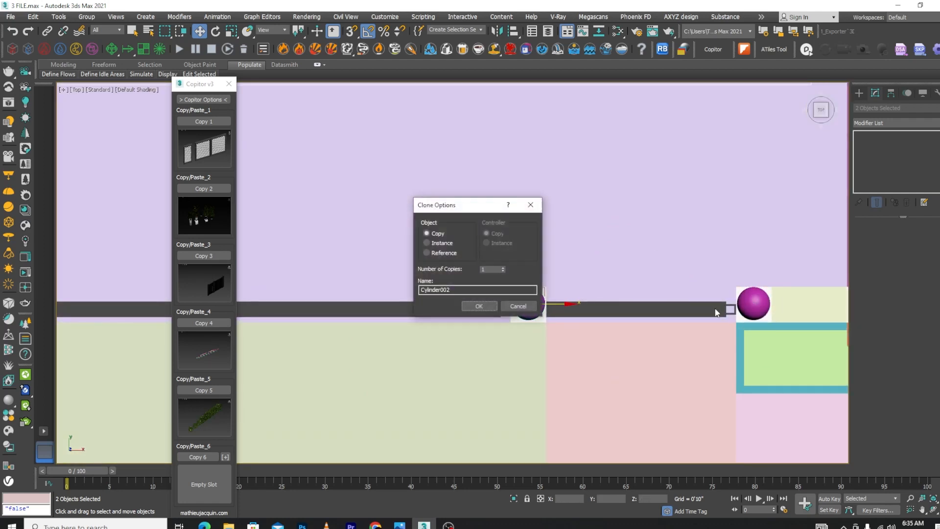
pyautogui.click(478, 304)
# Copy the lamp once more onto the pillar at the far end of the double gate, and deselect it in the front view
pyautogui.scroll(3, 571, 305)
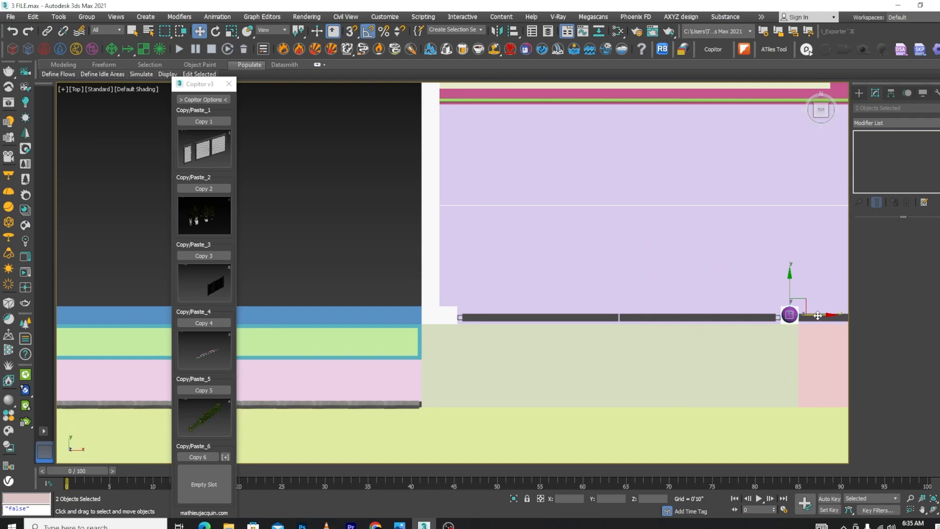
pyautogui.moveTo(518, 309); pyautogui.dragTo(447, 304)
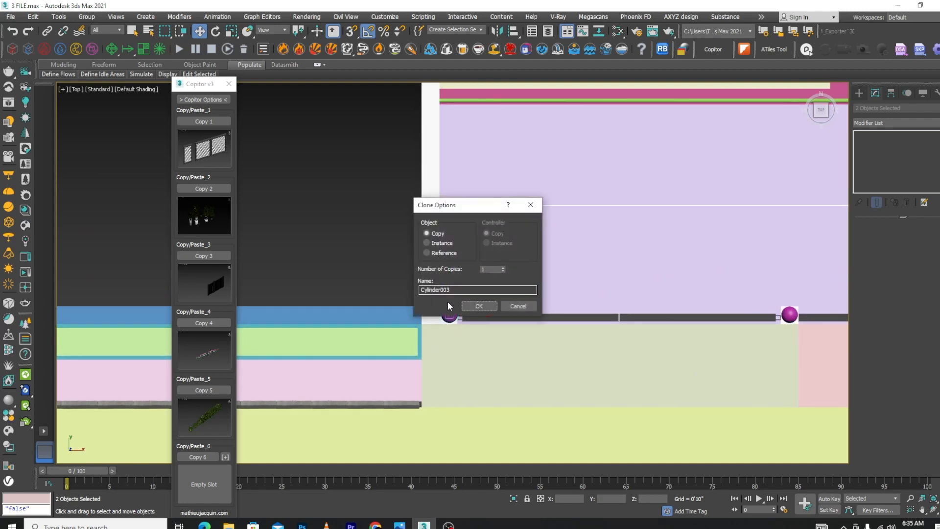
pyautogui.click(477, 306)
pyautogui.press('f')
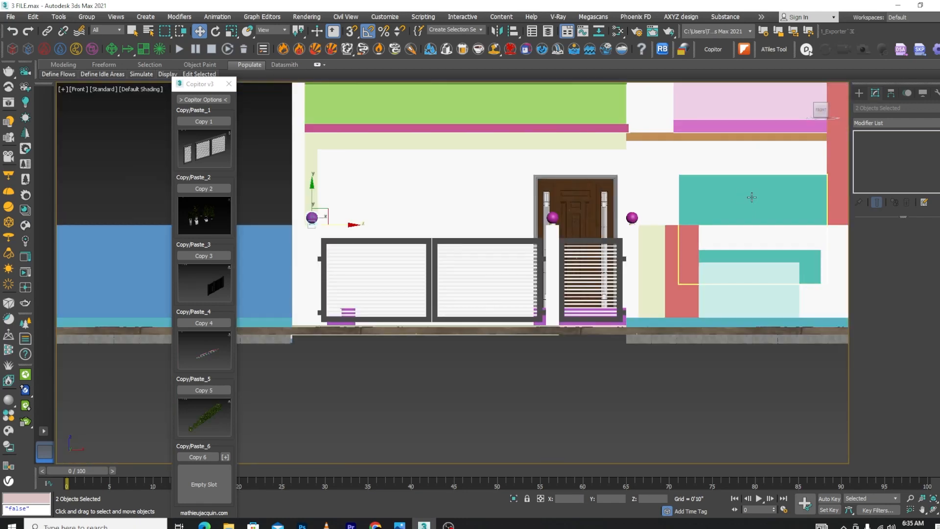
pyautogui.click(519, 393)
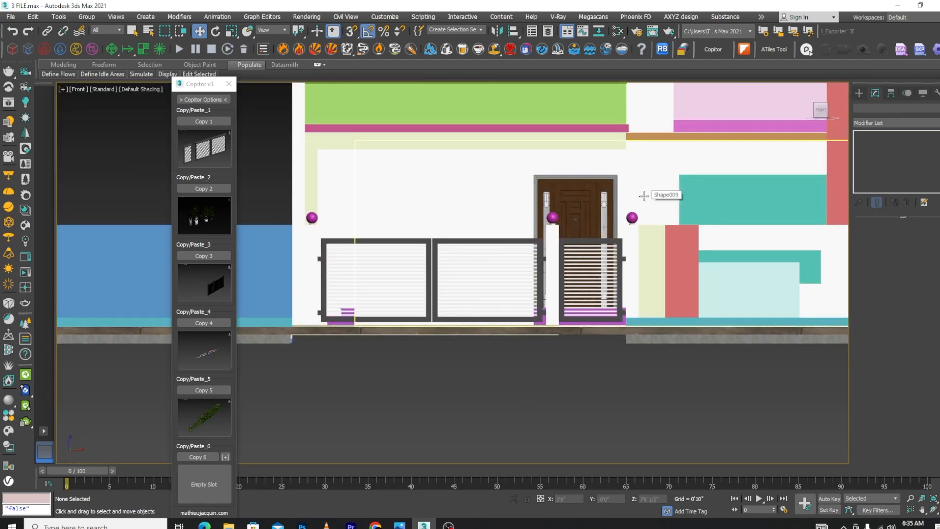
# Examine the whole house, its gates with the pillar lamps, the boundary wall and the road from an angled overview
pyautogui.scroll(-8, 644, 196)
pyautogui.keyDown('alt'); pyautogui.moveTo(651, 324); pyautogui.dragTo(677, 363, button='middle'); pyautogui.keyUp('alt')
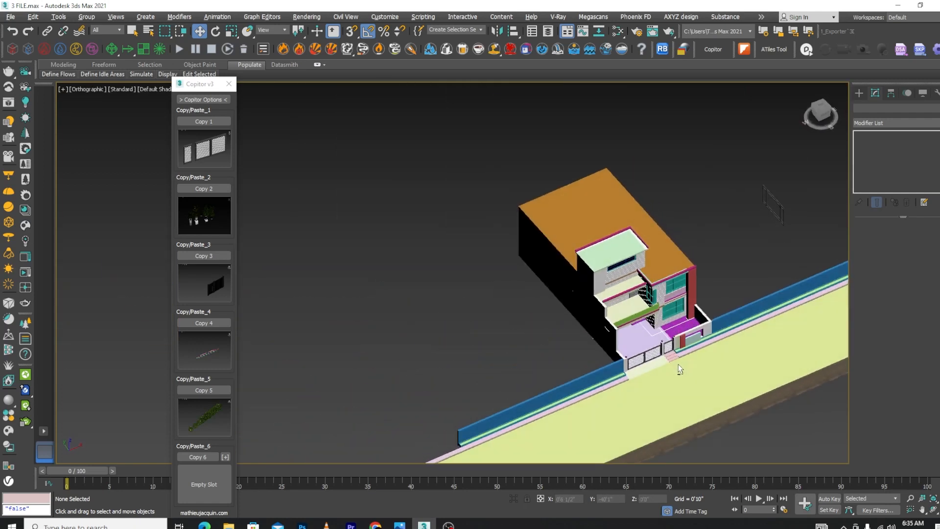
pyautogui.scroll(-2, 678, 364)
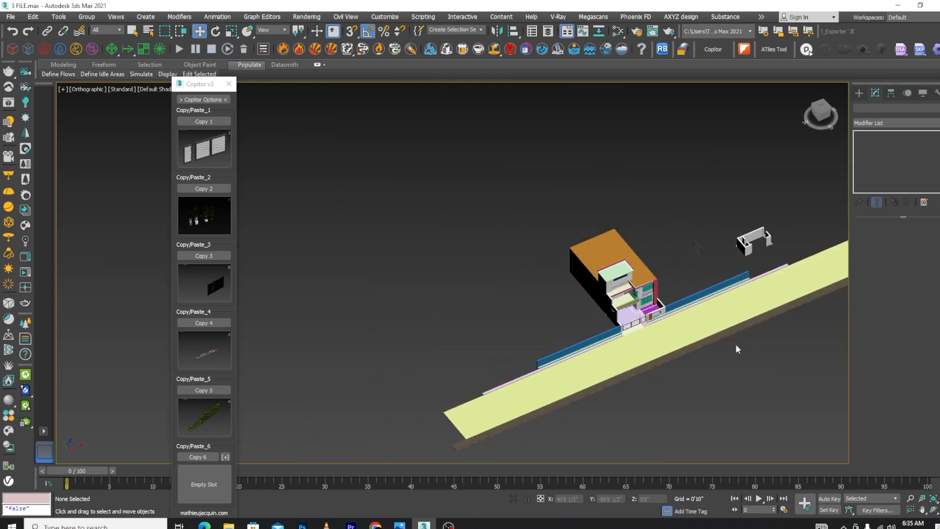
pyautogui.moveTo(771, 336); pyautogui.dragTo(694, 327, button='middle')
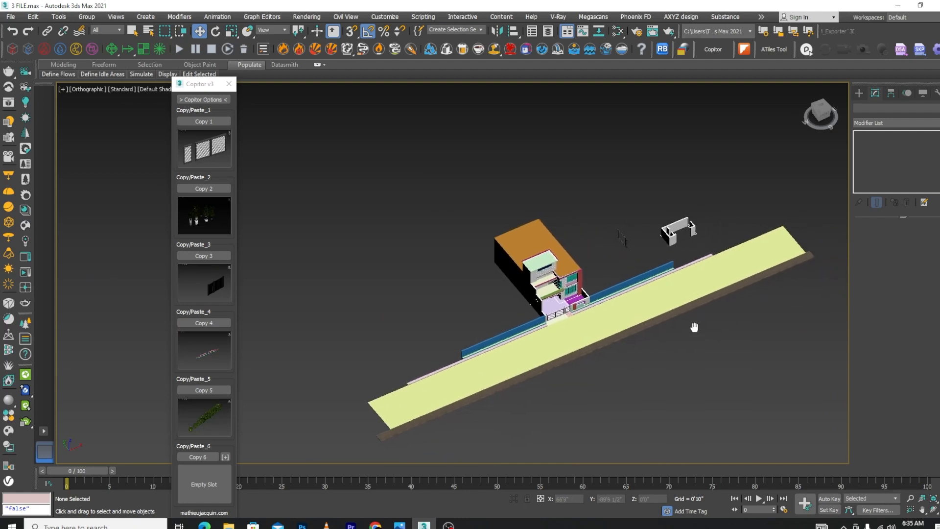
pyautogui.scroll(5, 582, 310)
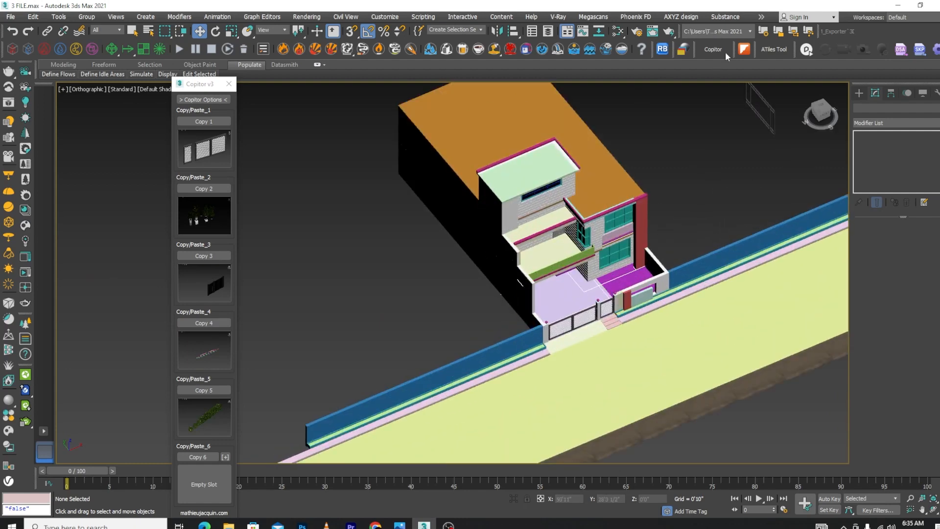
pyautogui.scroll(-2, 648, 231)
pyautogui.scroll(-2, 685, 293)
pyautogui.moveTo(720, 352)
pyautogui.keyDown('alt'); pyautogui.mouseDown(button='middle')
pyautogui.moveTo(675, 341)
pyautogui.moveTo(715, 335)
pyautogui.mouseUp(button='middle'); pyautogui.keyUp('alt')
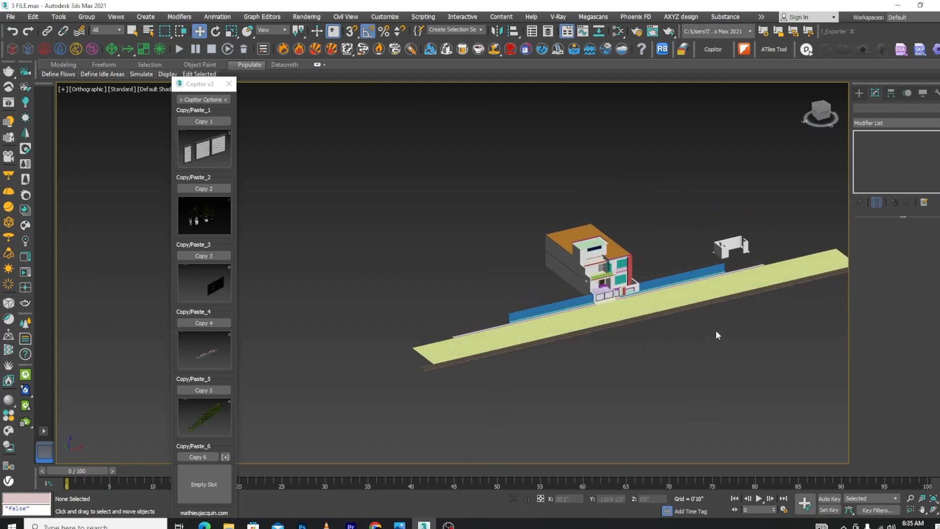
pyautogui.scroll(3, 697, 277)
pyautogui.scroll(2, 697, 277)
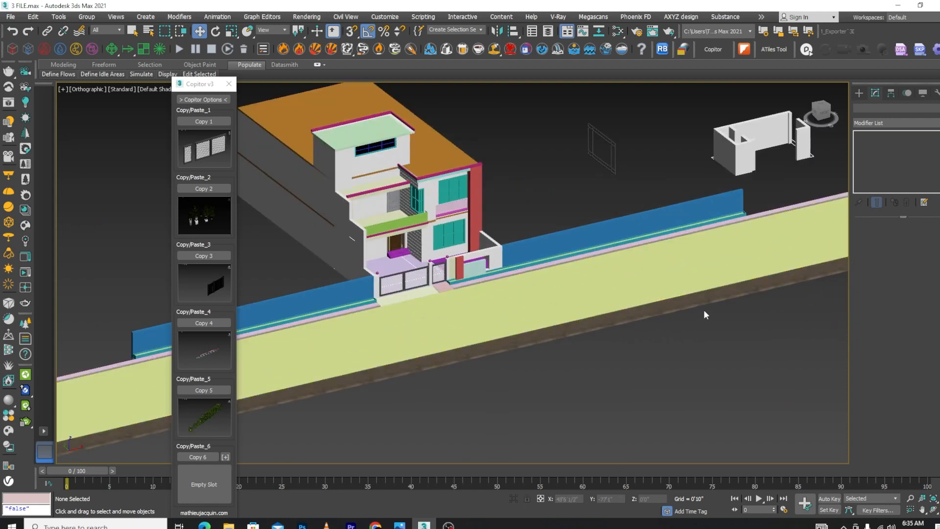